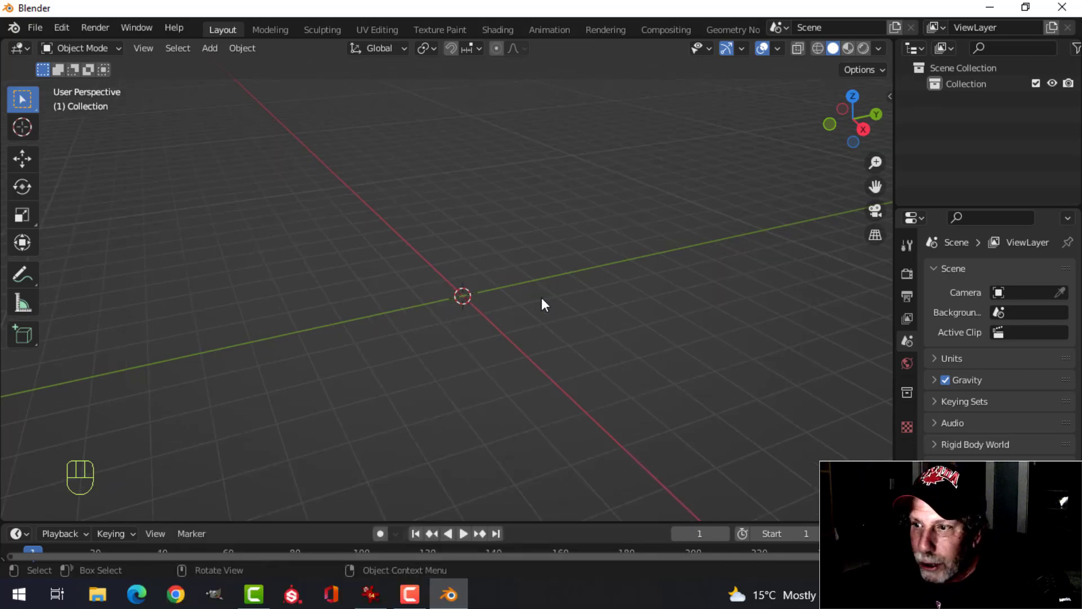
# - In front view, add a UV sphere at the origin with 20 segments and 10 rings
pyautogui.moveTo(542, 299)
pyautogui.mouseDown(button='middle')
pyautogui.moveTo(550, 302)
pyautogui.moveTo(539, 288)
pyautogui.moveTo(553, 288)
pyautogui.mouseUp(button='middle')
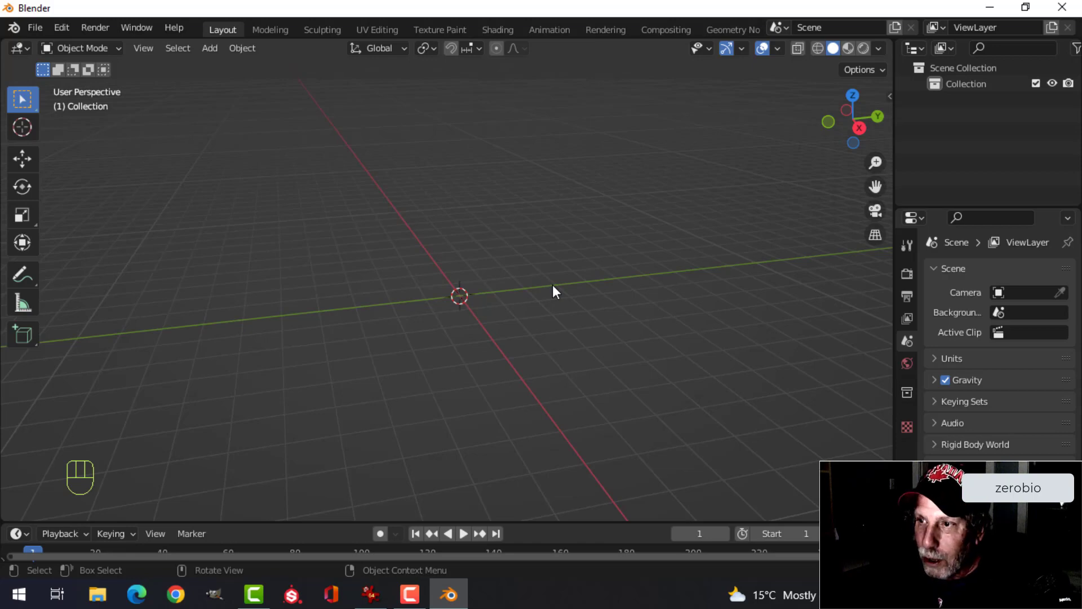
pyautogui.press('KP_1')
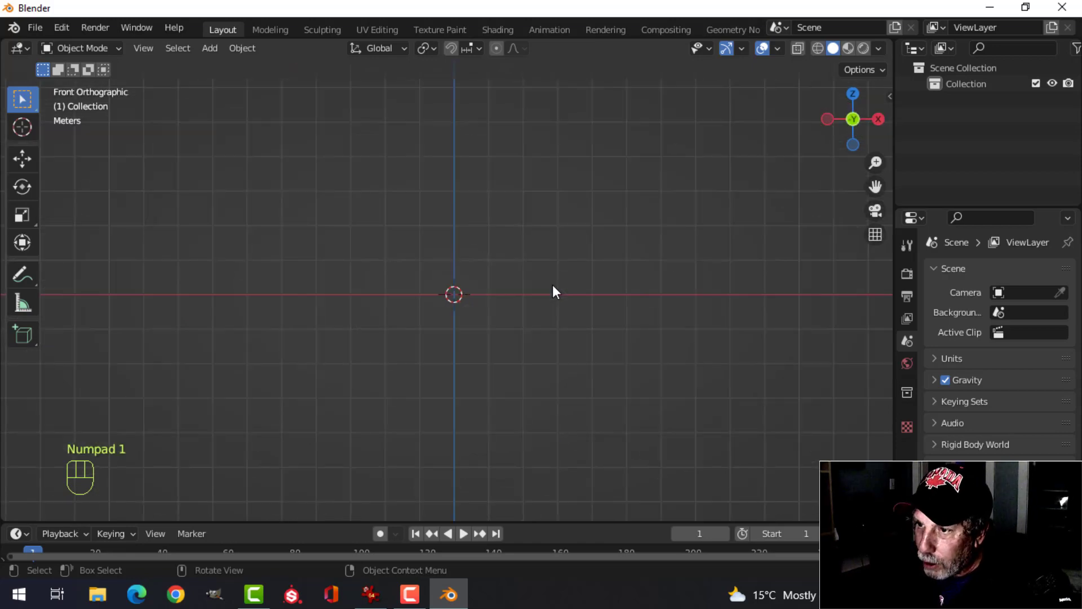
pyautogui.hotkey('shift', 'a')
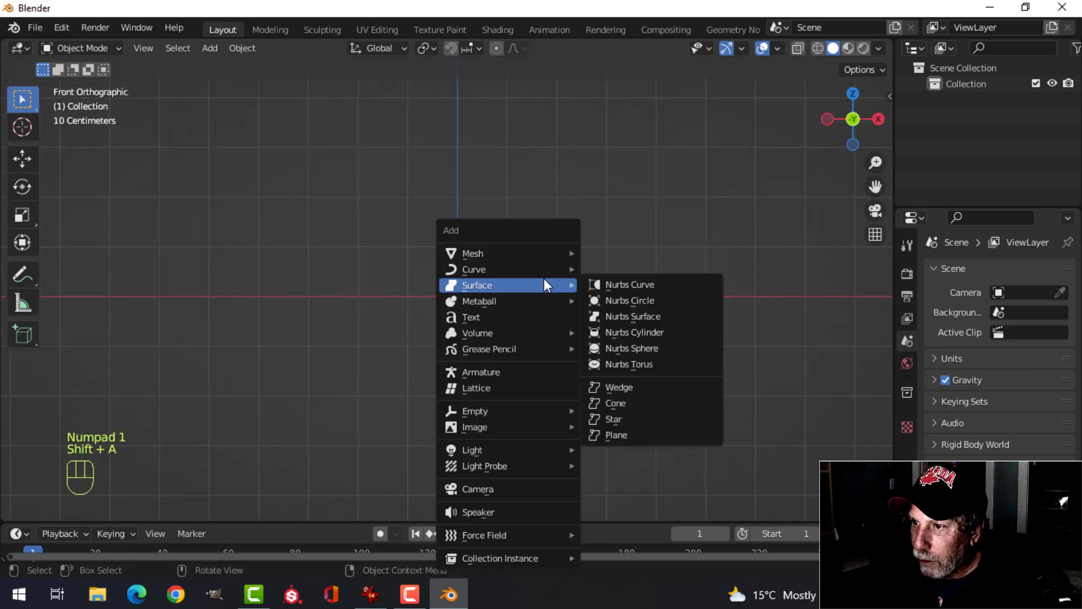
pyautogui.moveTo(523, 252)
pyautogui.click(614, 303)
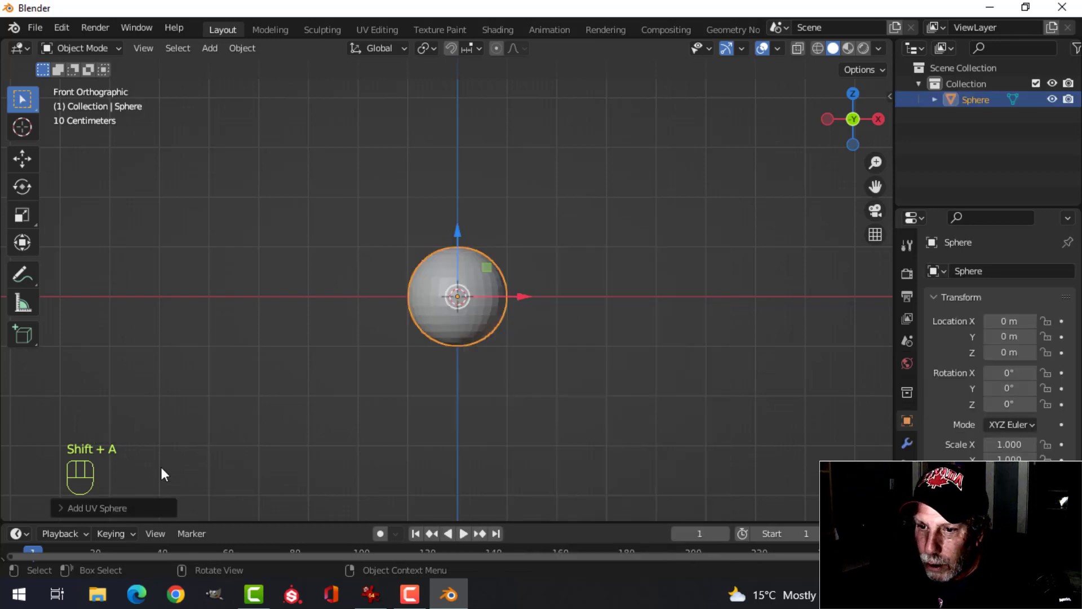
pyautogui.click(119, 507)
pyautogui.click(249, 333)
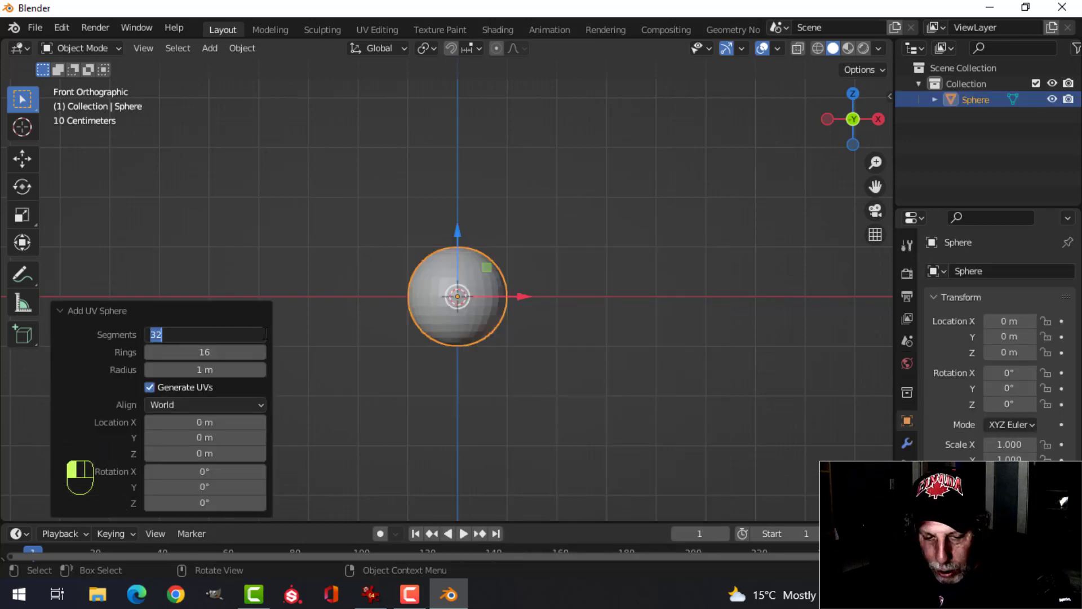
pyautogui.write('20')
pyautogui.press('Tab')
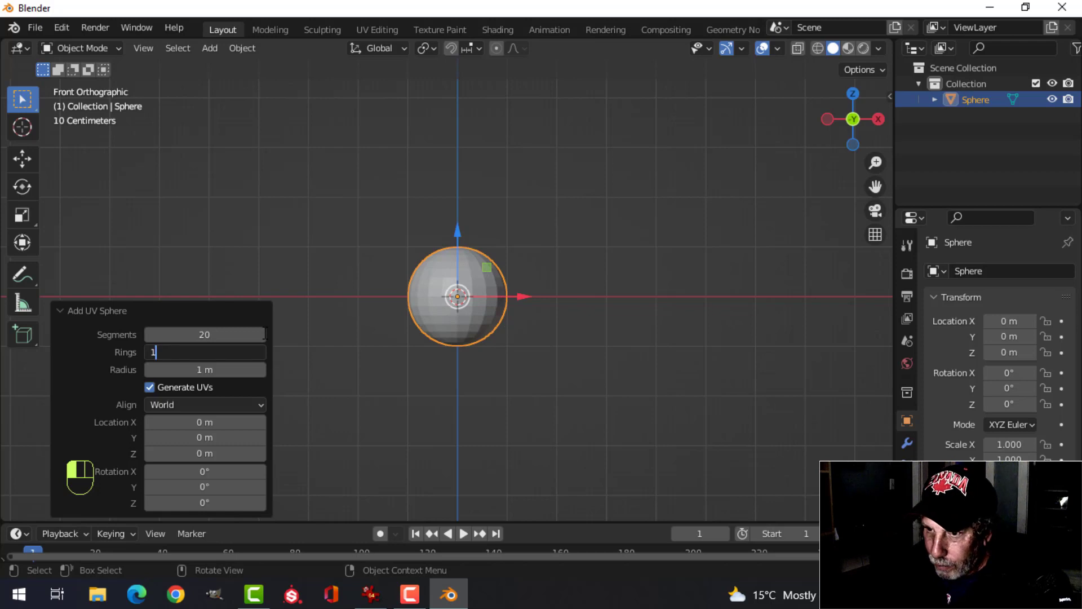
pyautogui.write('10')
pyautogui.click(265, 334)
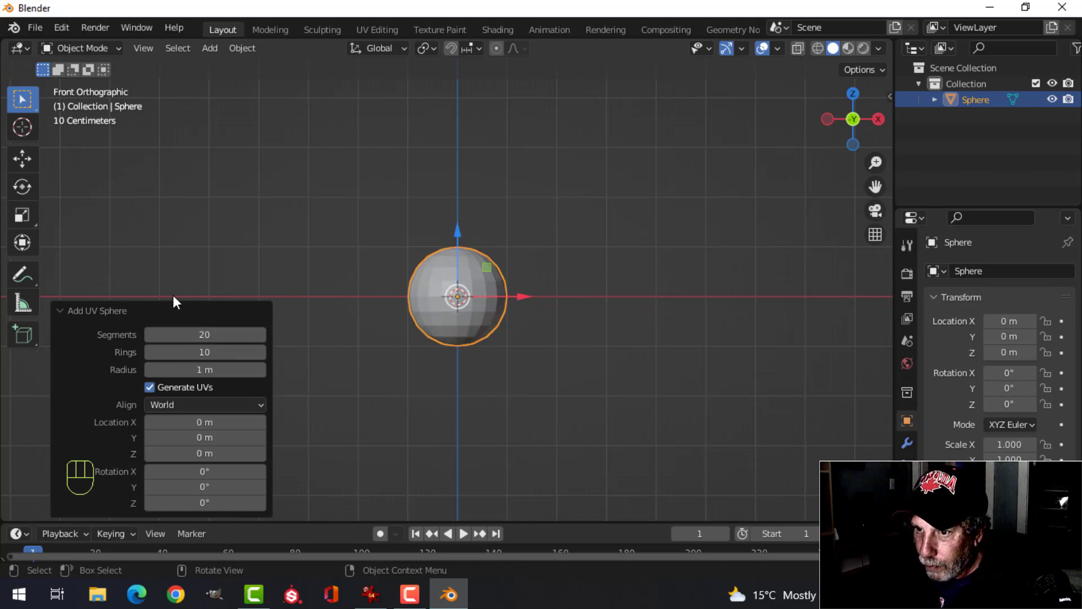
pyautogui.click(175, 298)
# - Edit the sphere in wireframe shading and delete all vertices below its equator
pyautogui.scroll(5, 600, 426)
pyautogui.click(484, 364)
pyautogui.press('Tab')
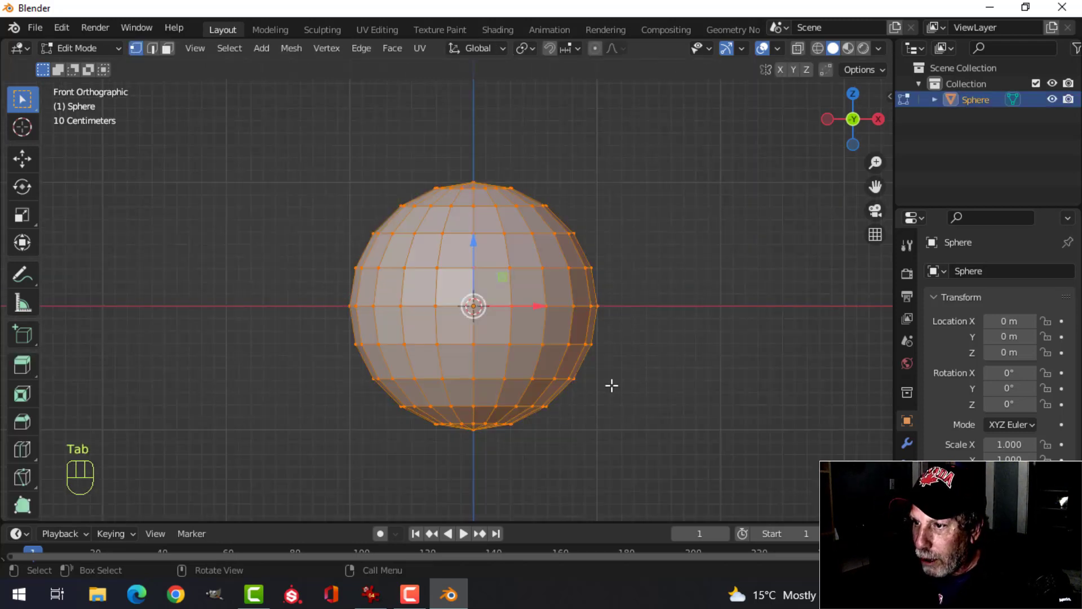
pyautogui.keyDown('shift'); pyautogui.moveTo(621, 316); pyautogui.dragTo(609, 276, button='middle'); pyautogui.keyUp('shift')
pyautogui.press('z')
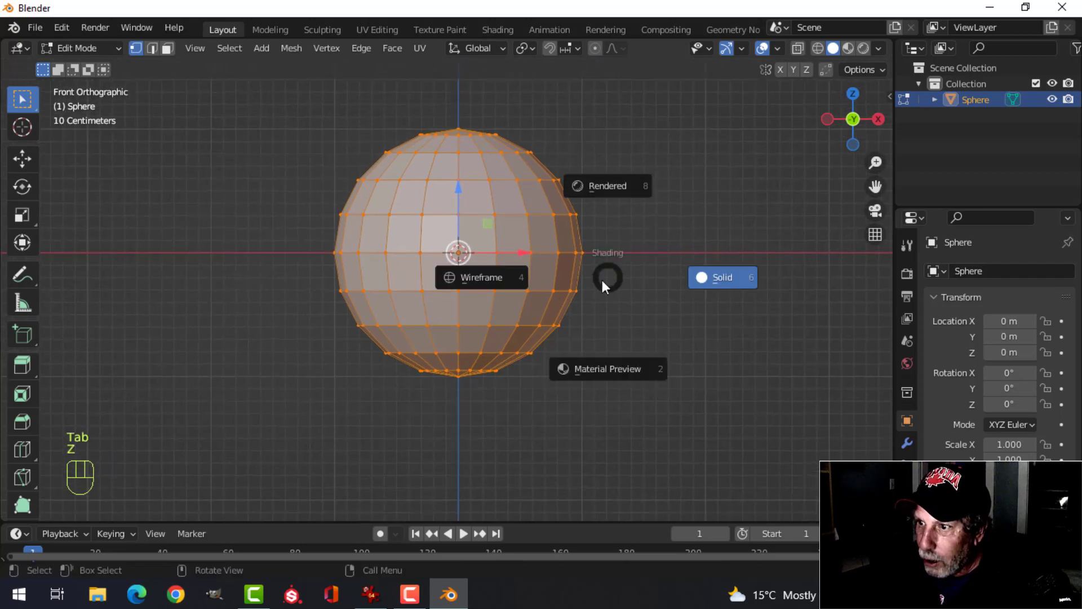
pyautogui.click(504, 277)
pyautogui.hotkey('alt', 'a')
pyautogui.click(22, 159)
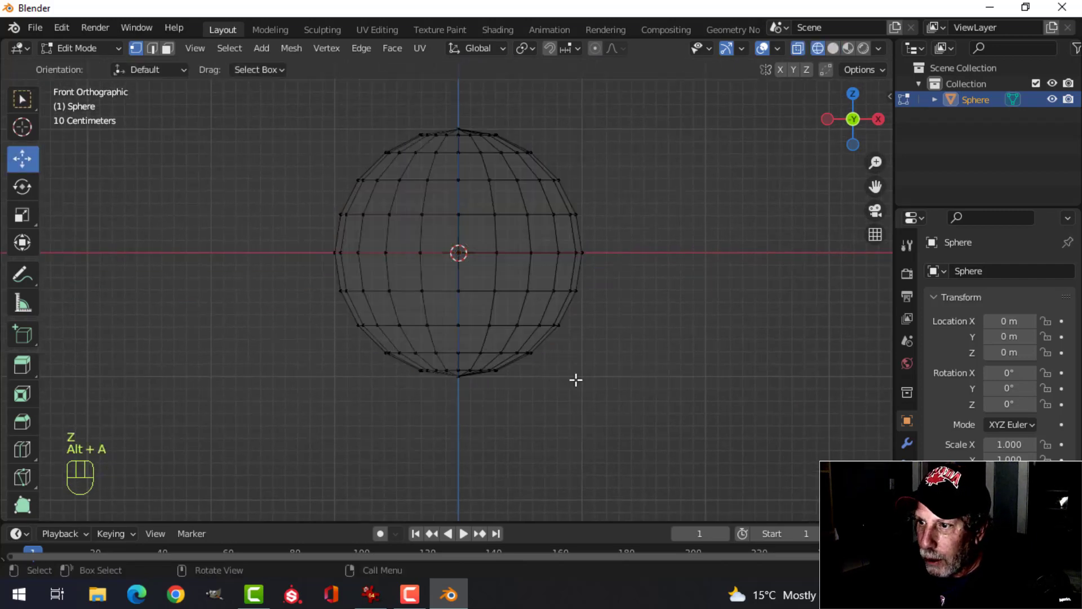
pyautogui.press('b')
pyautogui.moveTo(656, 424); pyautogui.dragTo(306, 280)
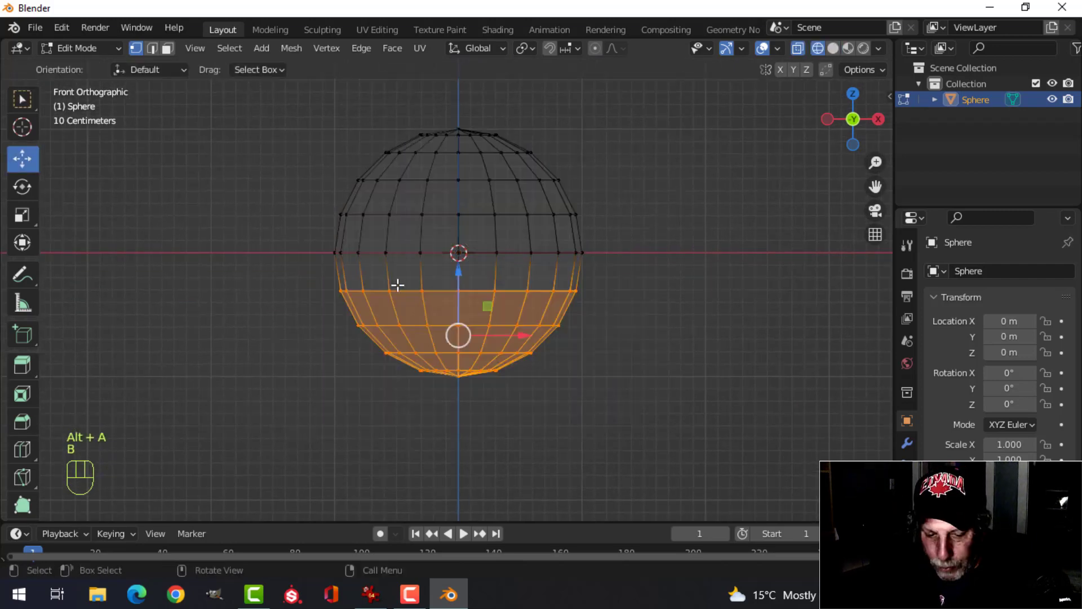
pyautogui.press('x')
pyautogui.click(399, 285)
# - Delete the pole vertex and the uppermost ring of vertices to open the top of the dome
pyautogui.press('b')
pyautogui.moveTo(374, 104); pyautogui.dragTo(541, 143)
pyautogui.press('x')
pyautogui.click(538, 142)
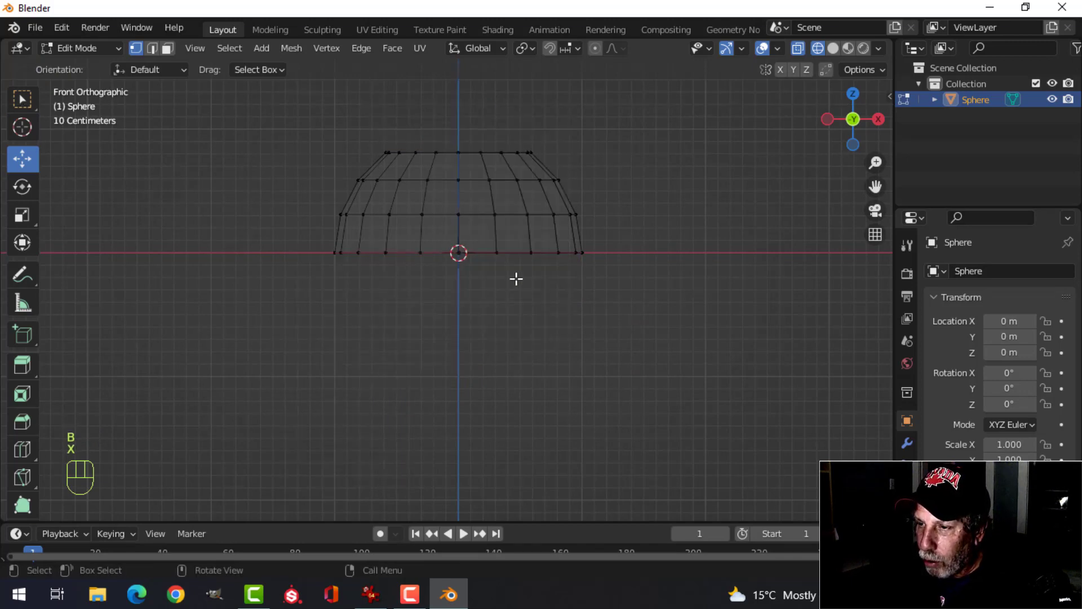
# - Extrude the dome's bottom edge loop straight down along Z by about 0.3 m
pyautogui.press('2')
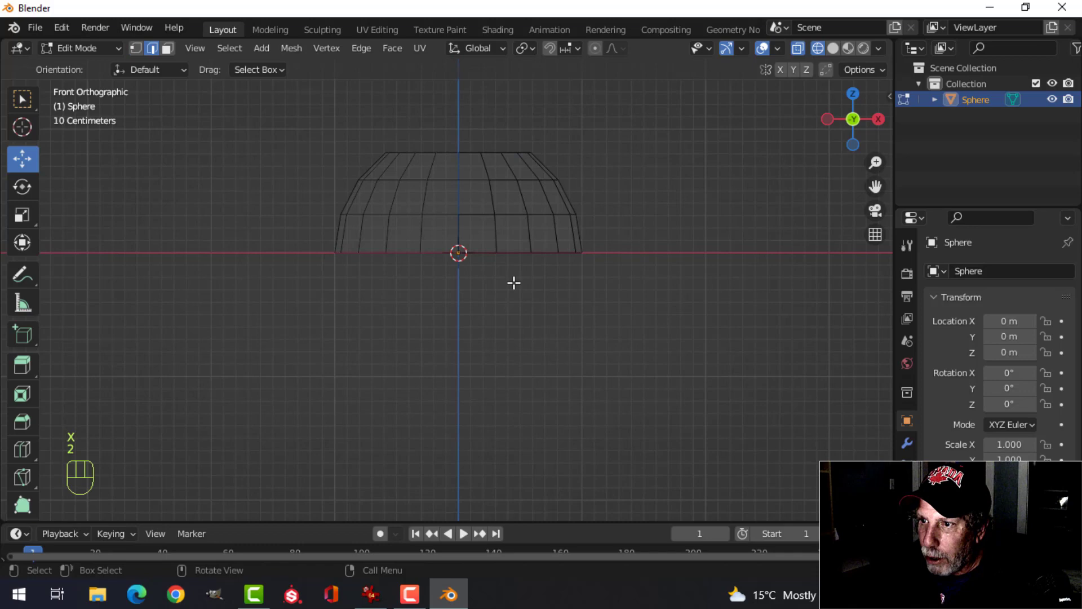
pyautogui.keyDown('alt'); pyautogui.keyDown('shift'); pyautogui.click(485, 252); pyautogui.keyUp('shift'); pyautogui.keyUp('alt')
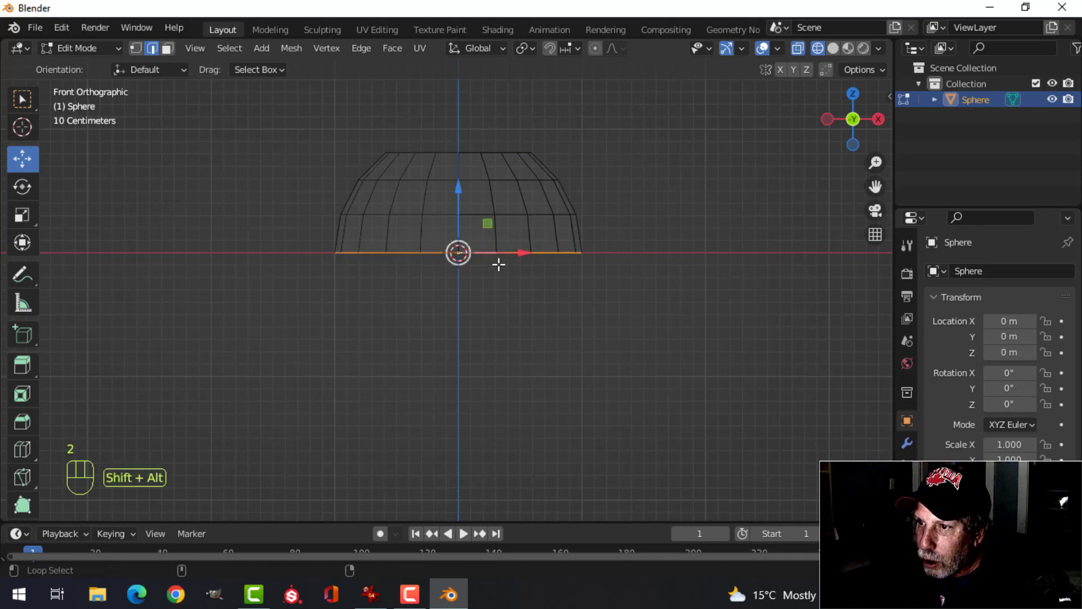
pyautogui.press('e')
pyautogui.click(508, 341)
pyautogui.press('e')
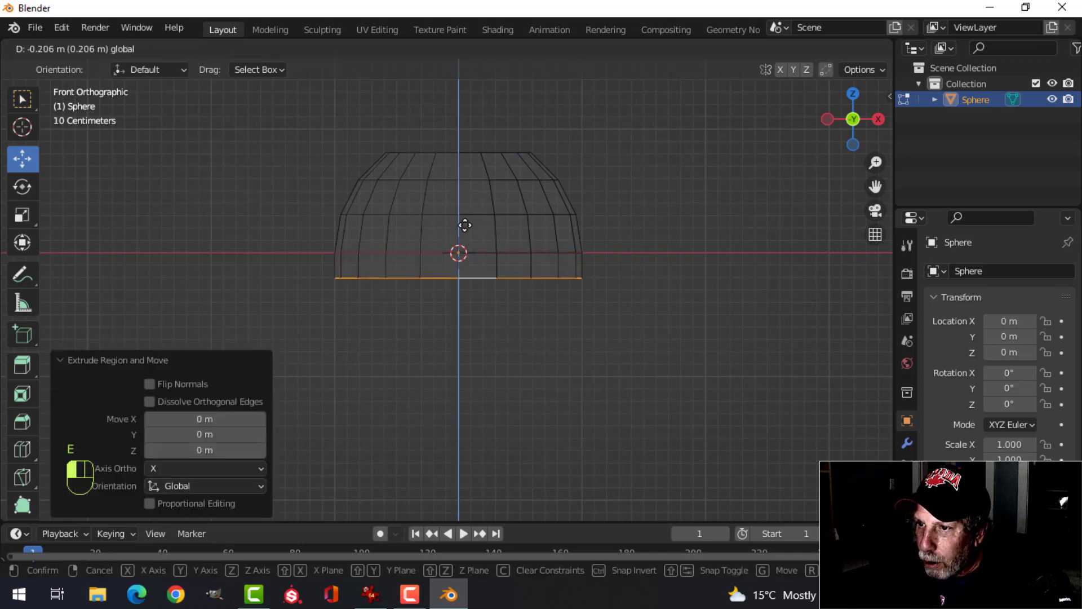
pyautogui.click(464, 247)
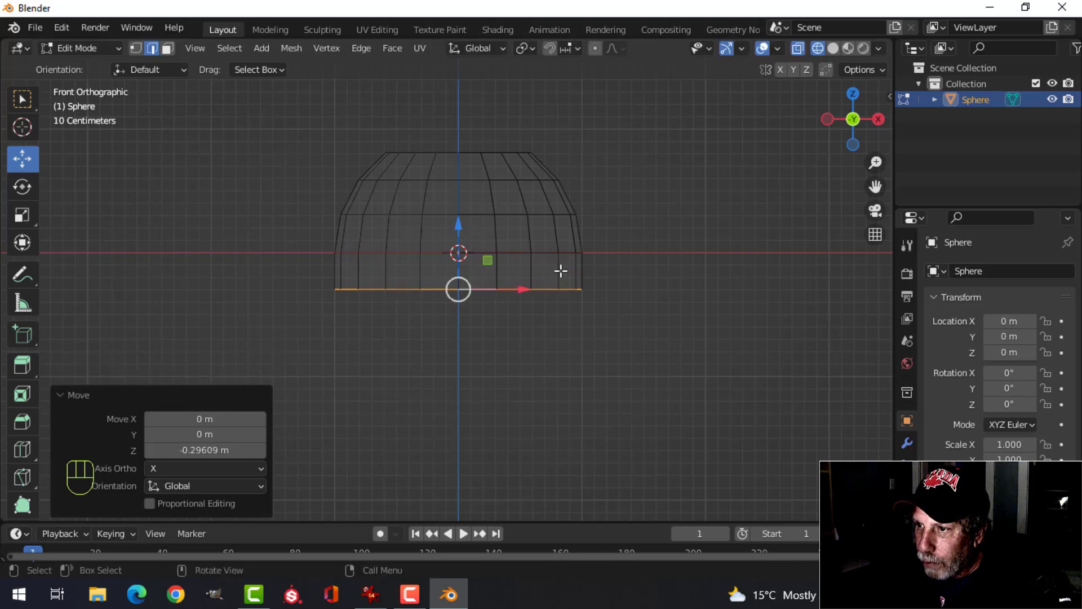
# - Delete the vertices of the dome's positive-X half, keeping those on the centre line
pyautogui.hotkey('alt', 'a')
pyautogui.press('1')
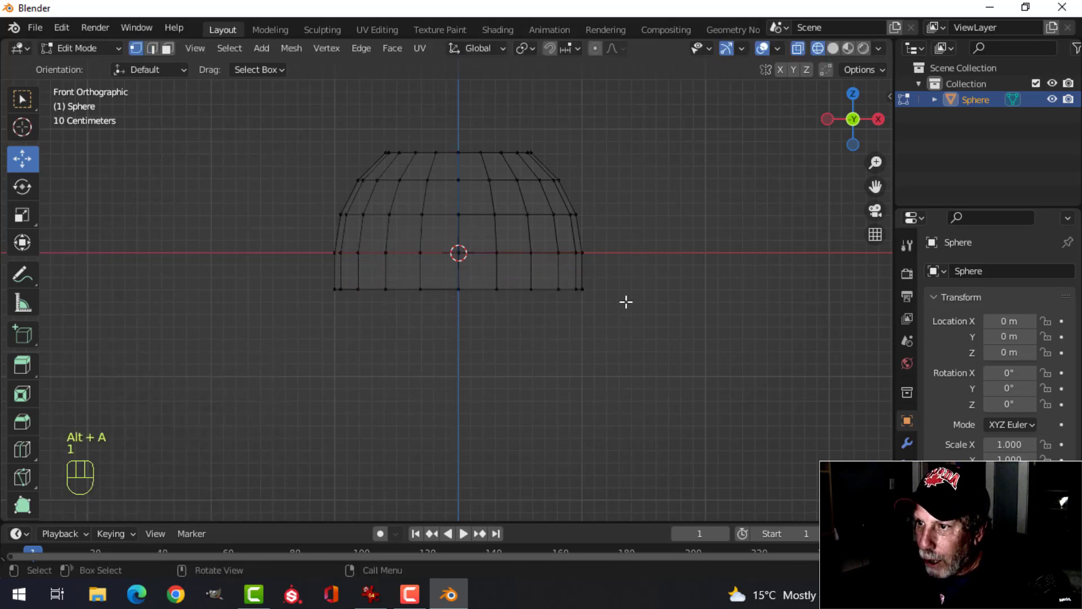
pyautogui.press('b')
pyautogui.moveTo(672, 389); pyautogui.dragTo(469, 128)
pyautogui.press('x')
pyautogui.click(507, 147)
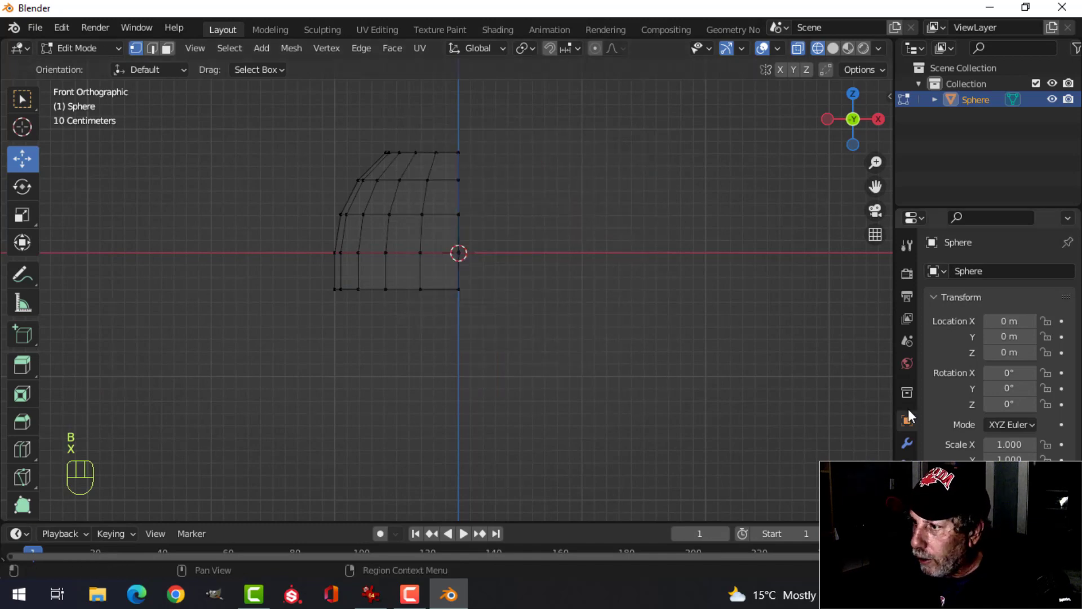
# - Add a Mirror modifier on the X axis to the half dome and enable Clipping
pyautogui.click(907, 442)
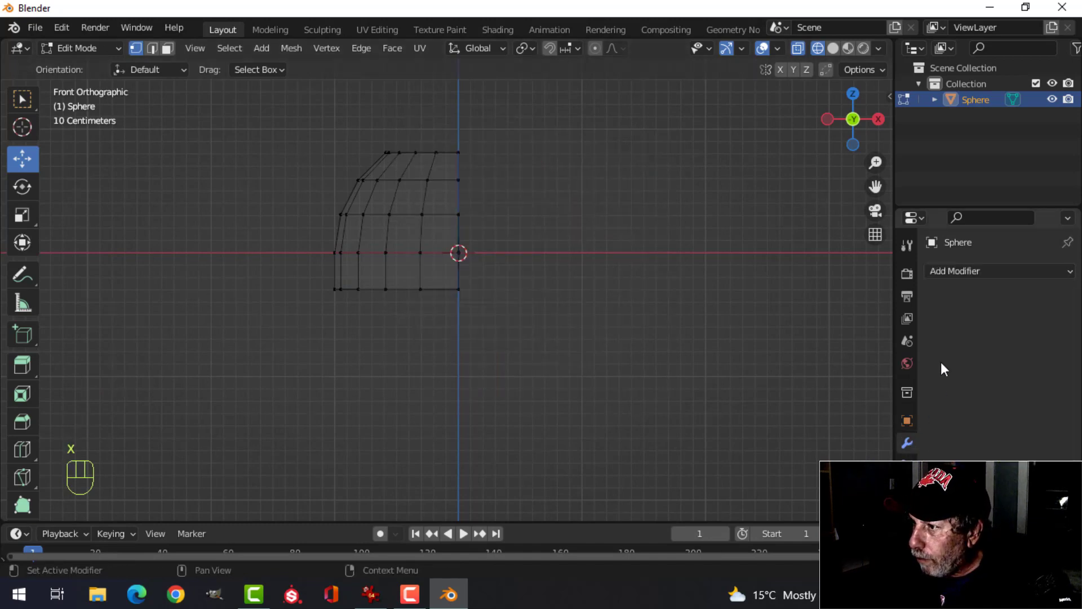
pyautogui.click(960, 273)
pyautogui.click(784, 454)
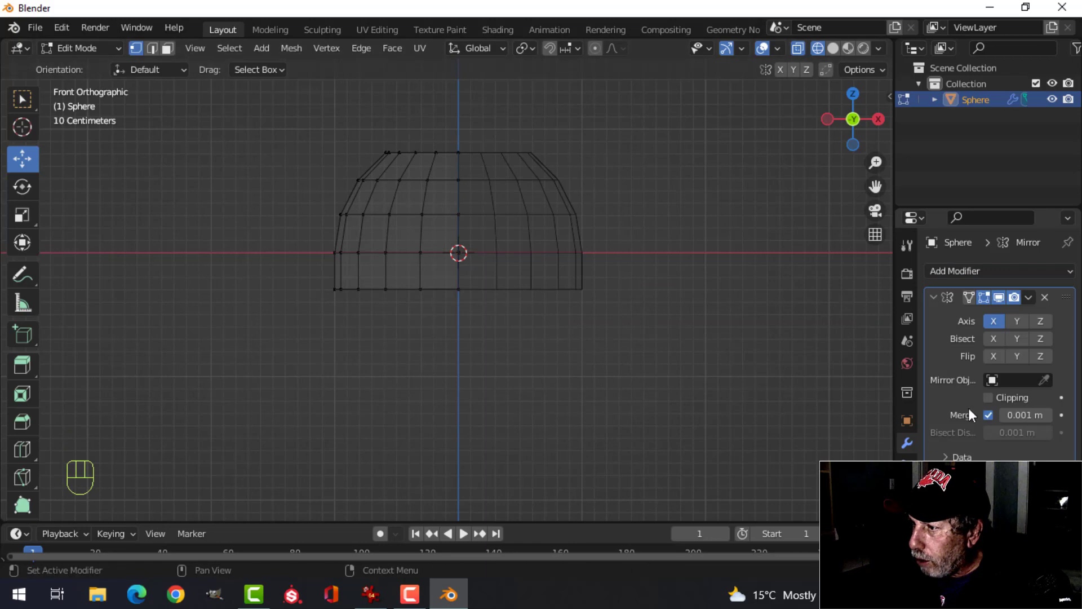
pyautogui.click(988, 397)
# - In solid shading, knife-cut a curved line across the front faces between the centre vertex at the origin and the dome's top rim
pyautogui.press('z')
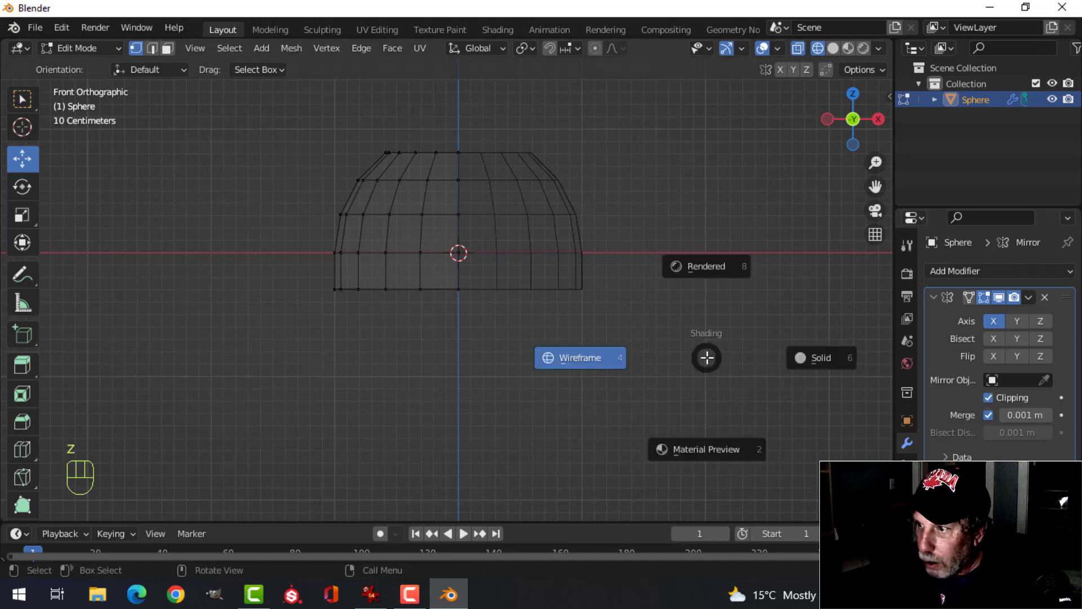
pyautogui.click(799, 359)
pyautogui.scroll(2, 553, 294)
pyautogui.keyDown('shift'); pyautogui.scroll(3, 546, 292); pyautogui.keyUp('shift')
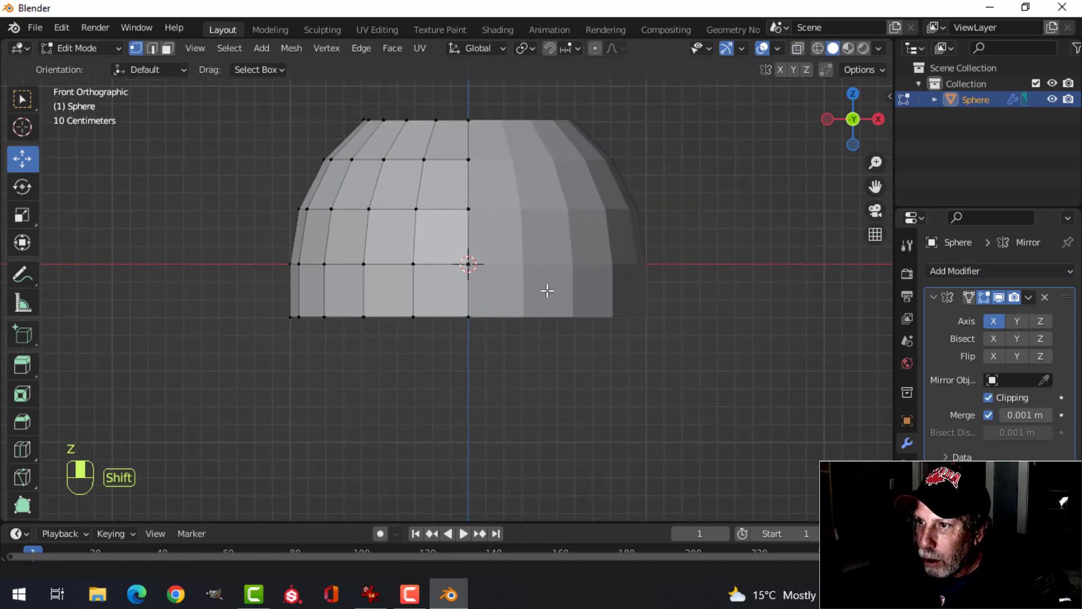
pyautogui.scroll(1, 548, 298)
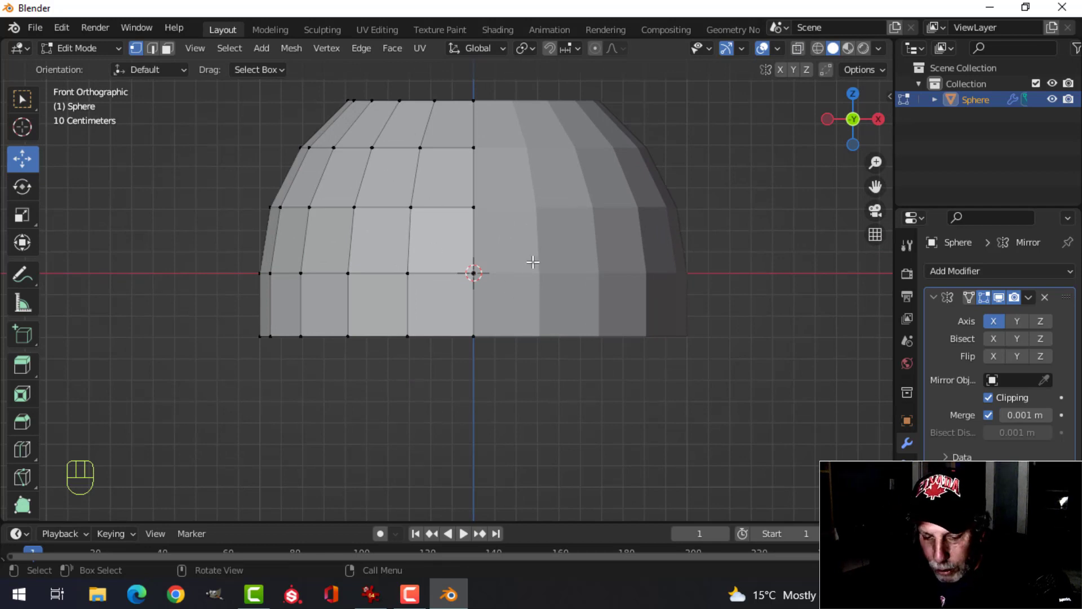
pyautogui.press('k')
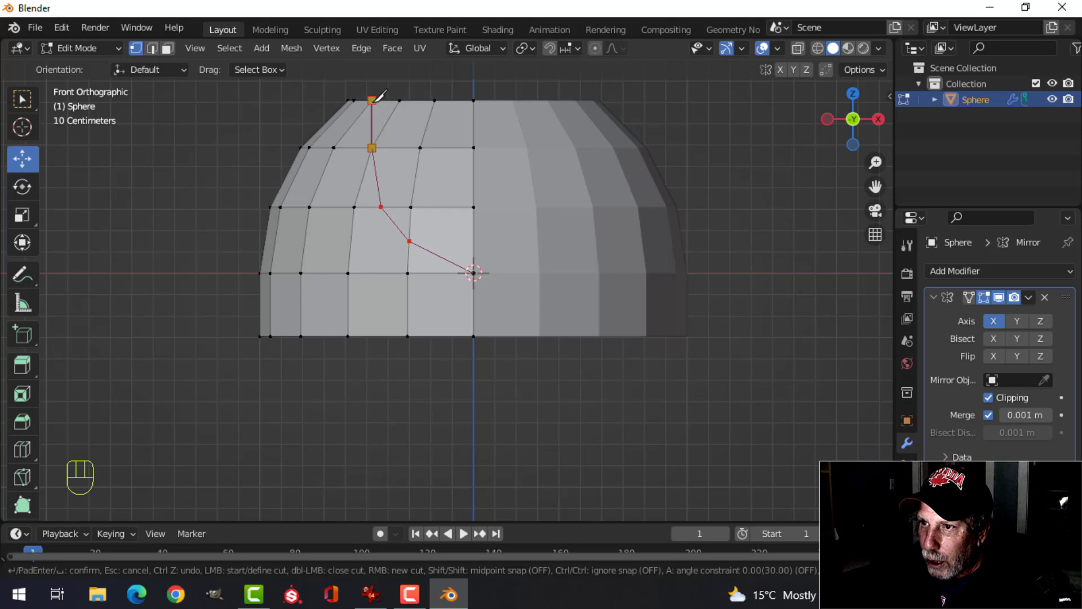
pyautogui.press('Return')
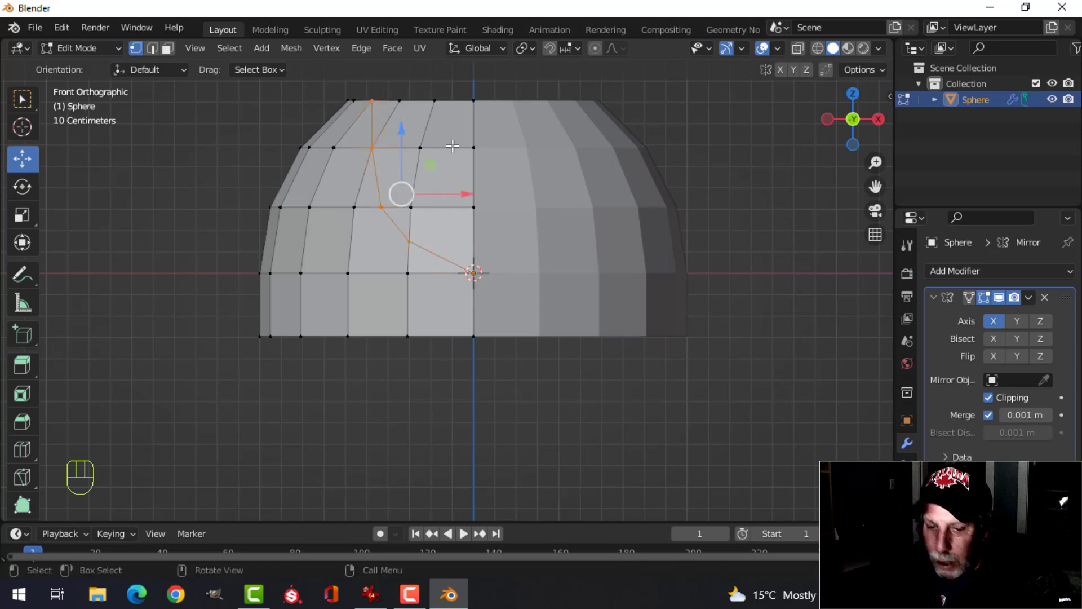
# - Delete the front faces between the knife cut and the centre line to open a notch in the dome
pyautogui.press('3')
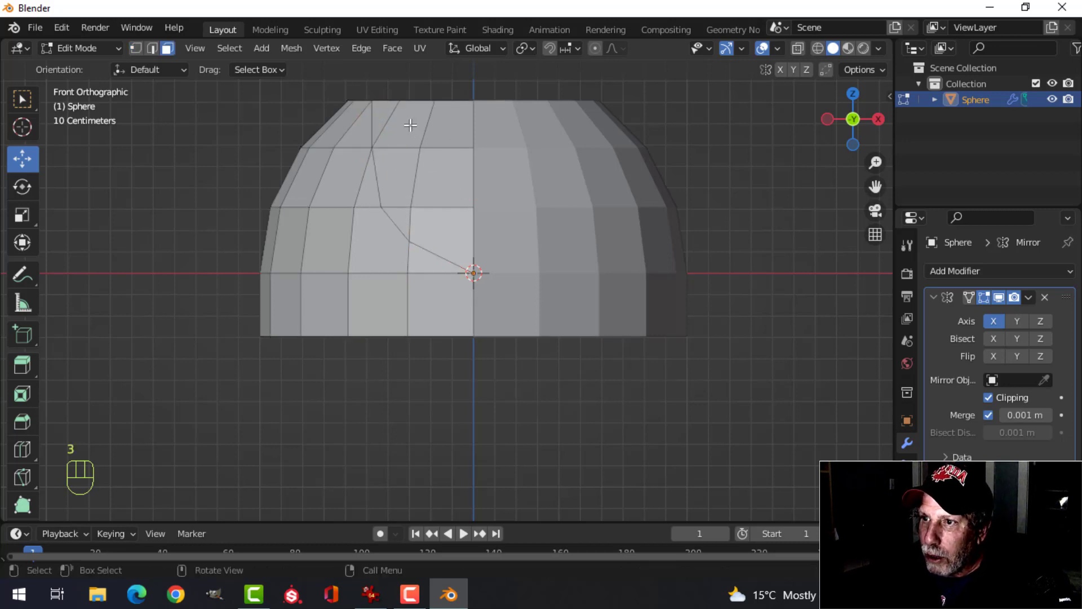
pyautogui.press('c')
pyautogui.moveTo(402, 124)
pyautogui.mouseDown()
pyautogui.moveTo(401, 114)
pyautogui.moveTo(421, 118)
pyautogui.moveTo(430, 195)
pyautogui.mouseUp()
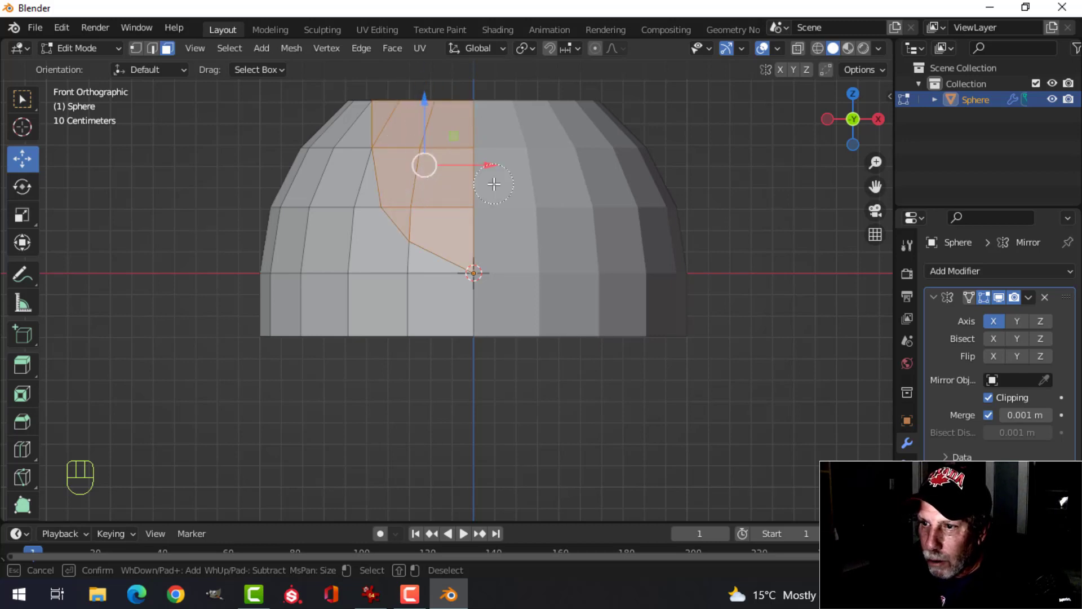
pyautogui.press('Escape')
pyautogui.press('x')
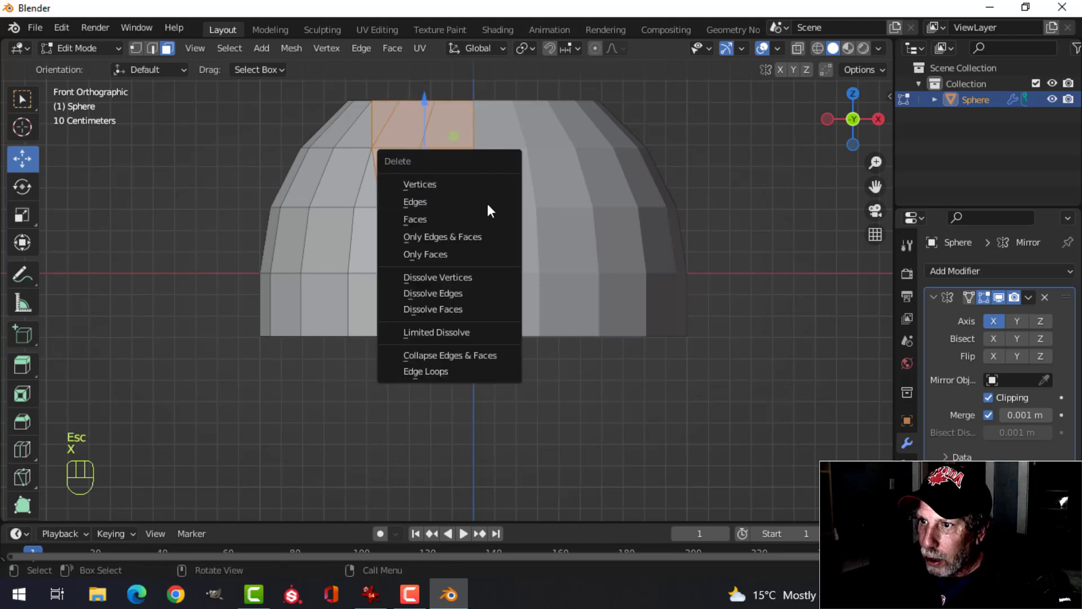
pyautogui.click(463, 220)
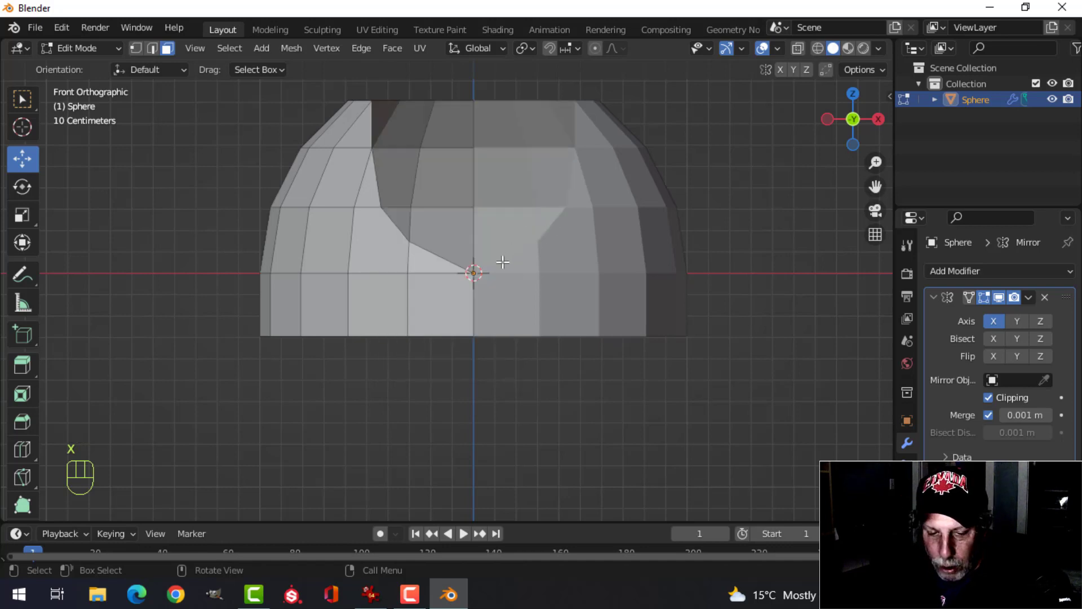
# - Merge the two lowest off-grid cut vertices along the notch into their neighbouring original grid vertices using At Last
pyautogui.scroll(1, 437, 283)
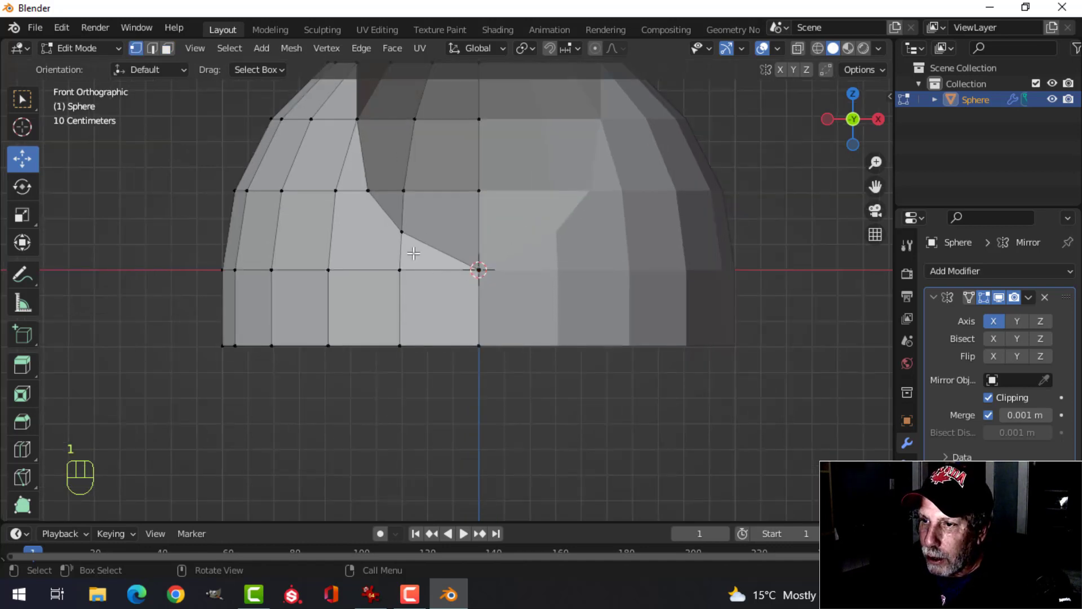
pyautogui.keyDown('shift'); pyautogui.click(406, 270); pyautogui.keyUp('shift')
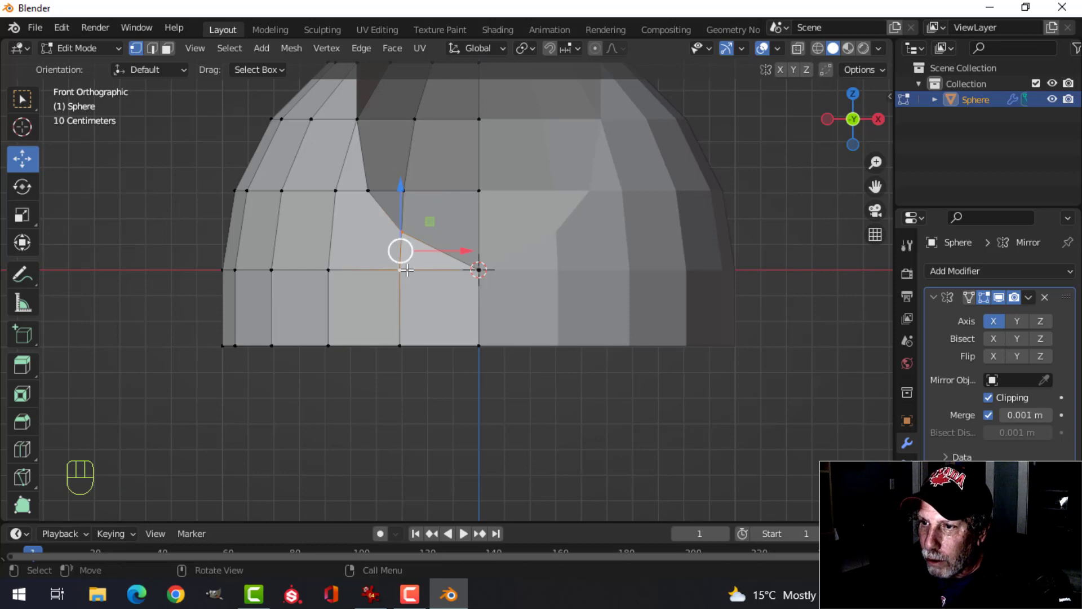
pyautogui.press('m')
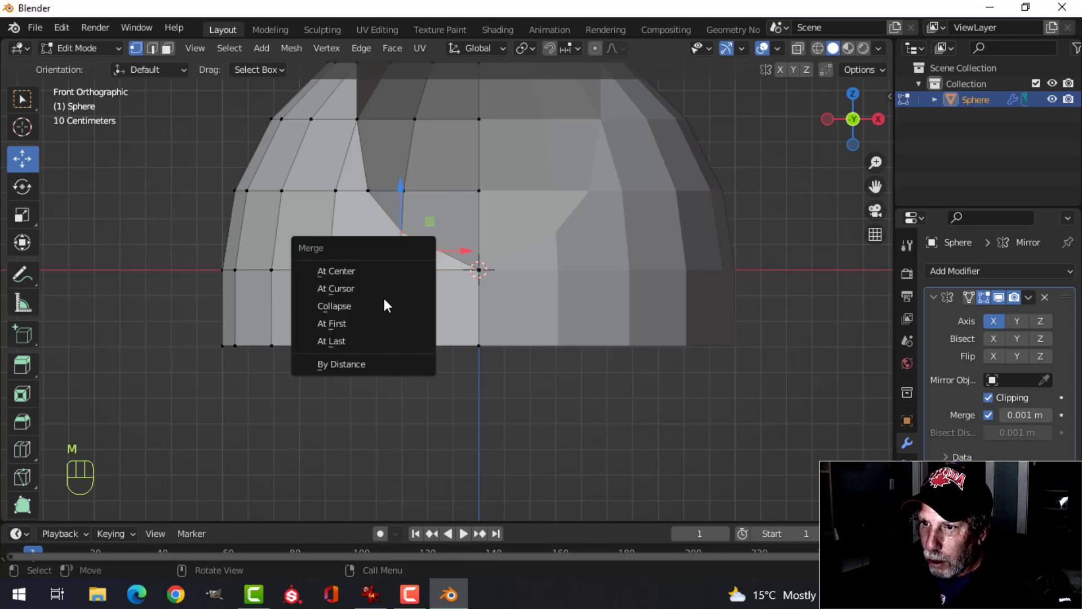
pyautogui.click(375, 340)
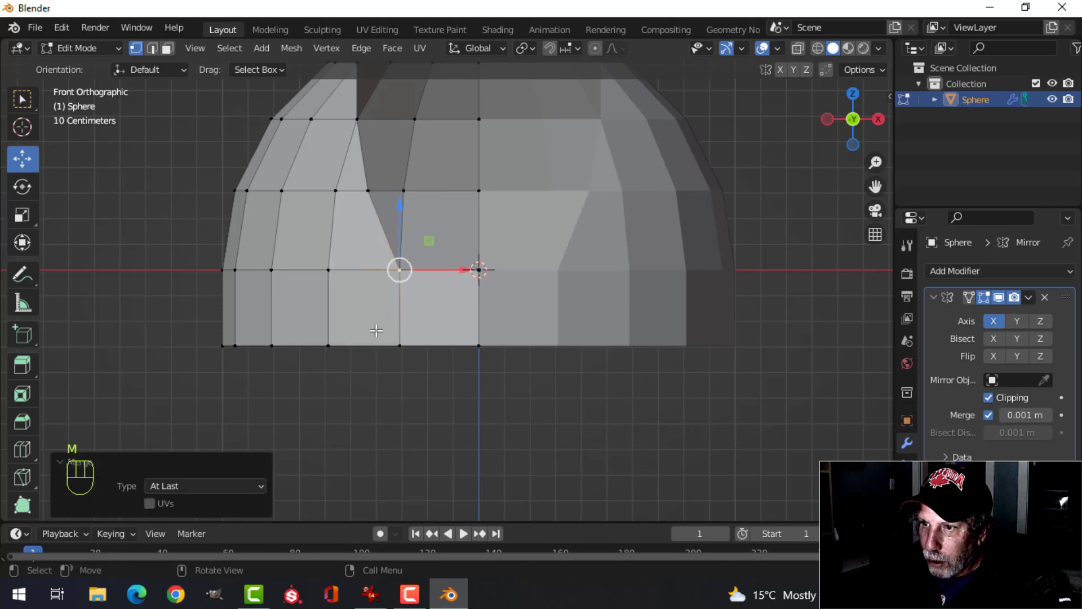
pyautogui.click(368, 188)
pyautogui.keyDown('shift'); pyautogui.click(335, 190); pyautogui.keyUp('shift')
pyautogui.press('m')
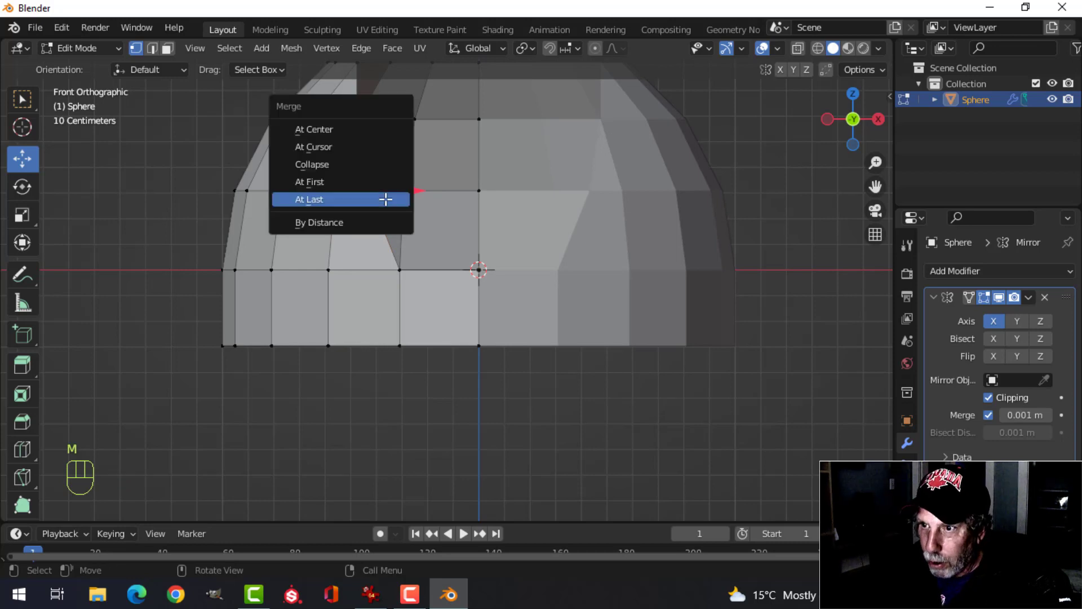
pyautogui.click(385, 201)
pyautogui.keyDown('shift'); pyautogui.moveTo(416, 133); pyautogui.dragTo(452, 234, button='middle'); pyautogui.keyUp('shift')
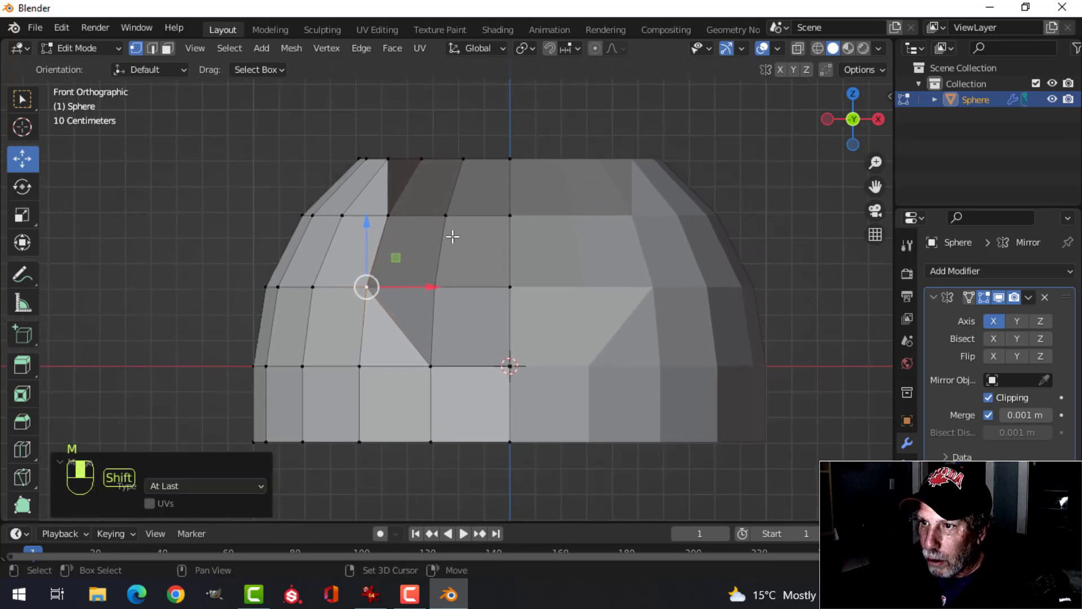
# - Merge the off-grid cut vertex on the row below the top rim into its neighbouring grid vertex using At Last
pyautogui.click(388, 215)
pyautogui.keyDown('shift'); pyautogui.click(343, 213); pyautogui.keyUp('shift')
pyautogui.press('m')
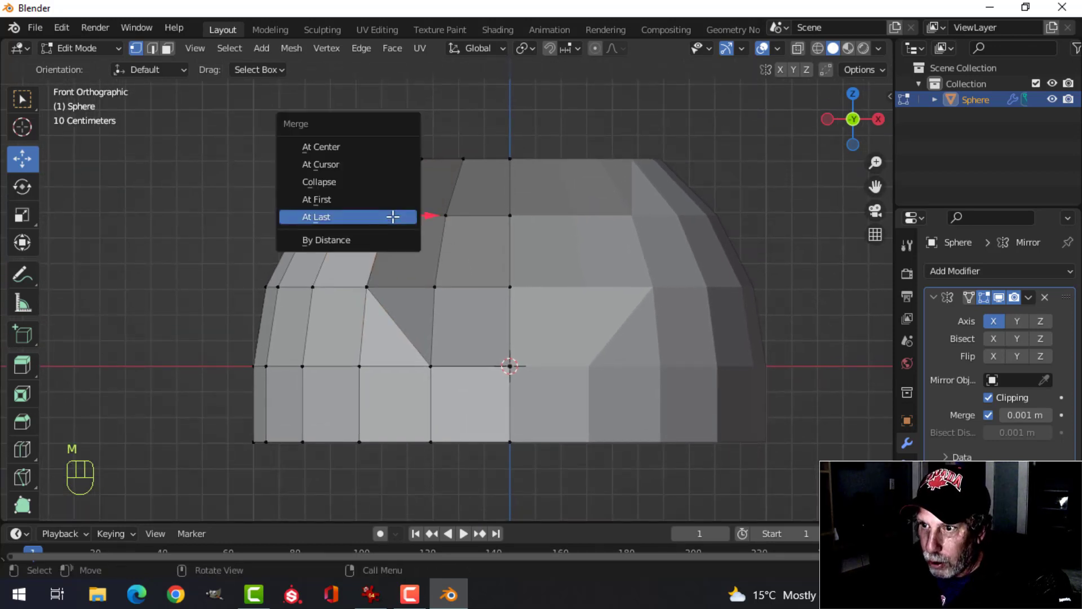
pyautogui.click(393, 215)
# - Merge the cut vertex on the dome's top rim into the adjacent rim vertex away from the notch using At Last
pyautogui.keyDown('shift'); pyautogui.moveTo(401, 181); pyautogui.dragTo(415, 244, button='middle'); pyautogui.keyUp('shift')
pyautogui.click(404, 226)
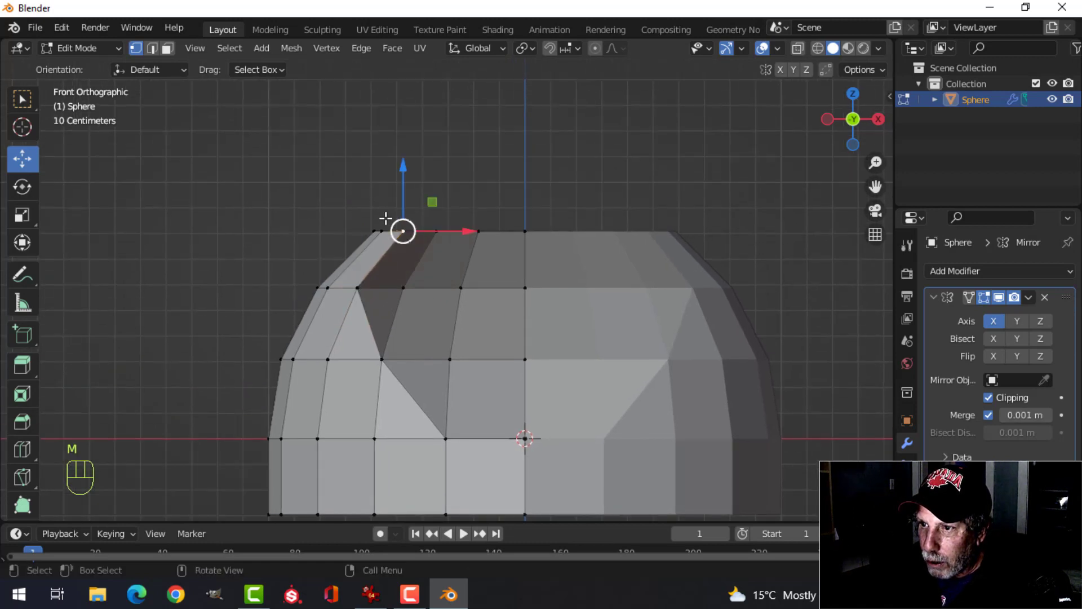
pyautogui.keyDown('shift'); pyautogui.click(381, 223); pyautogui.keyUp('shift')
pyautogui.hotkey('alt', 'a')
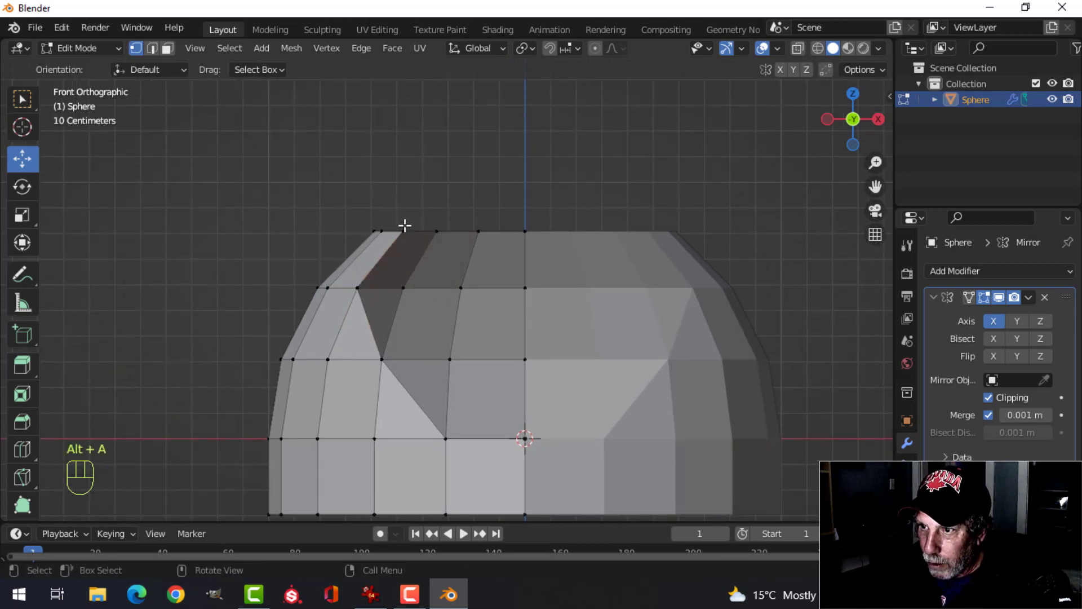
pyautogui.click(401, 226)
pyautogui.keyDown('shift'); pyautogui.click(389, 227); pyautogui.keyUp('shift')
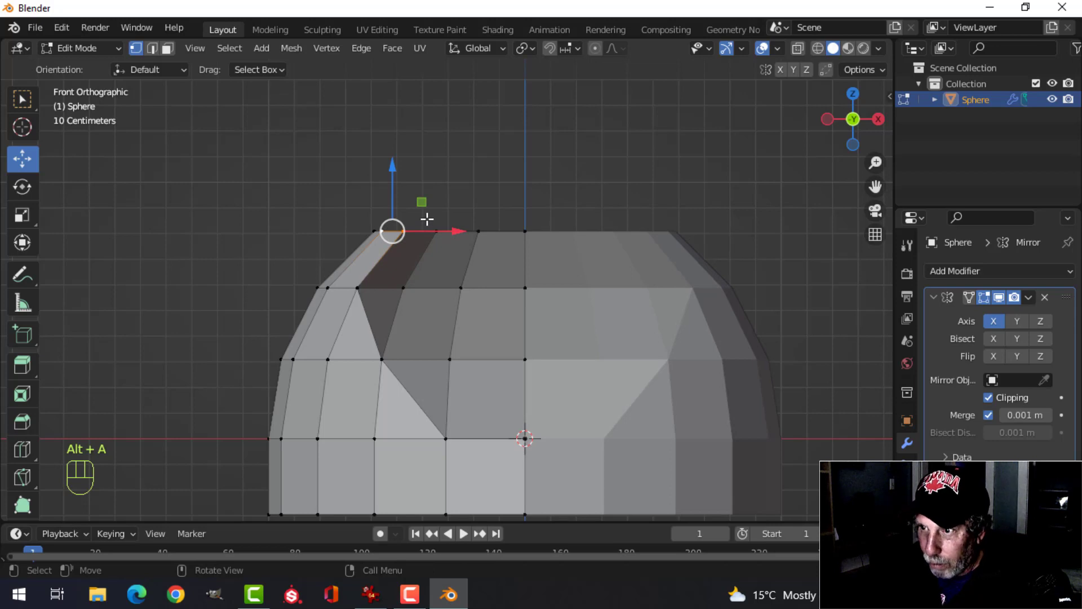
pyautogui.press('m')
pyautogui.click(426, 218)
pyautogui.hotkey('alt', 'a')
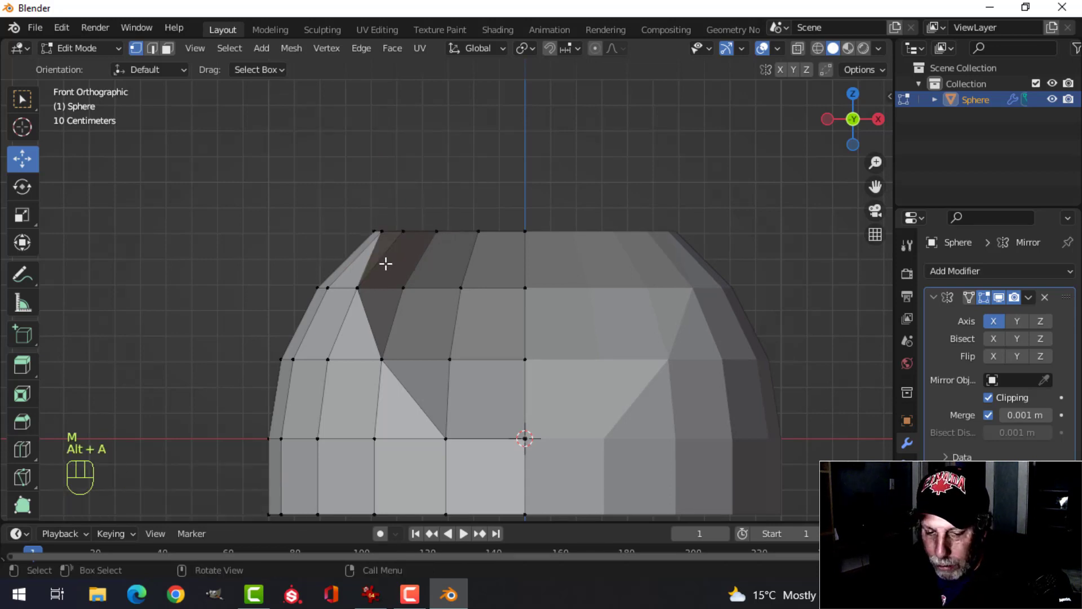
# - Delete the entire uppermost ring of faces, including the tapered face beside the notch
pyautogui.press('3')
pyautogui.keyDown('alt'); pyautogui.click(376, 262); pyautogui.keyUp('alt')
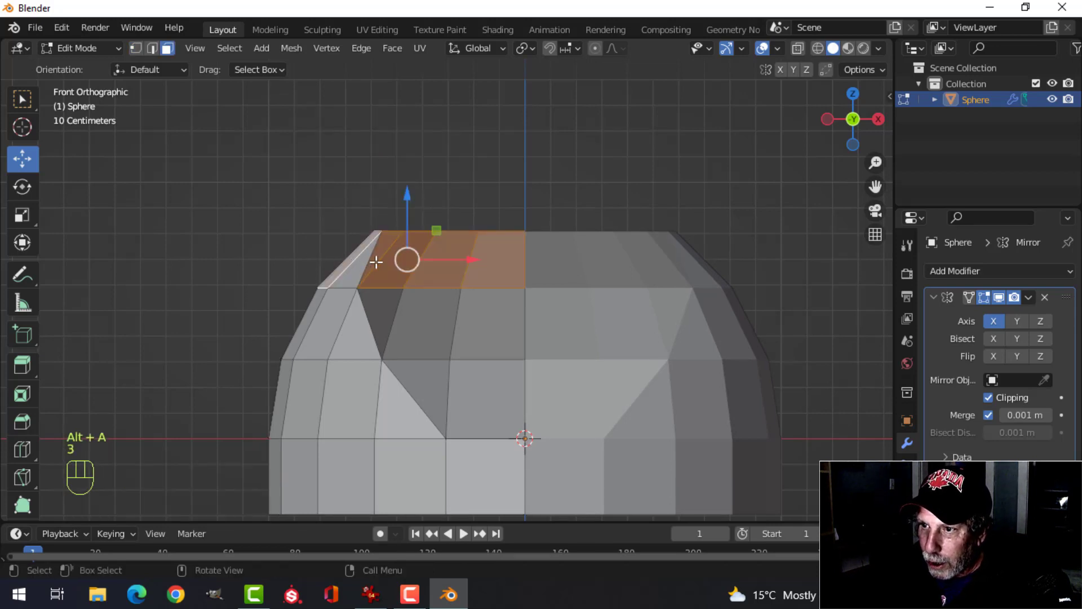
pyautogui.keyDown('shift'); pyautogui.click(361, 270); pyautogui.keyUp('shift')
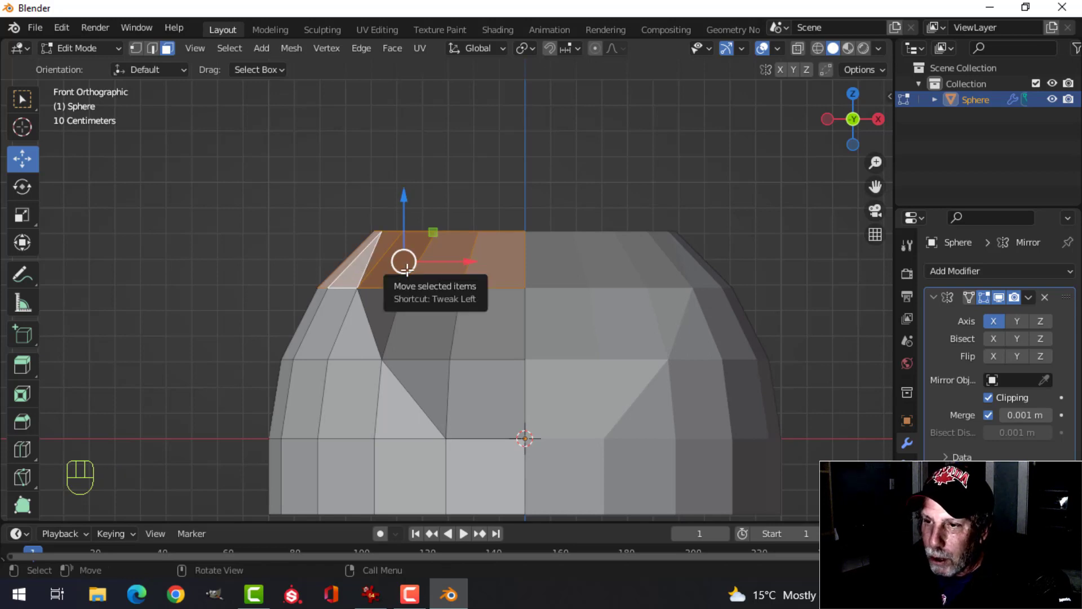
pyautogui.press('x')
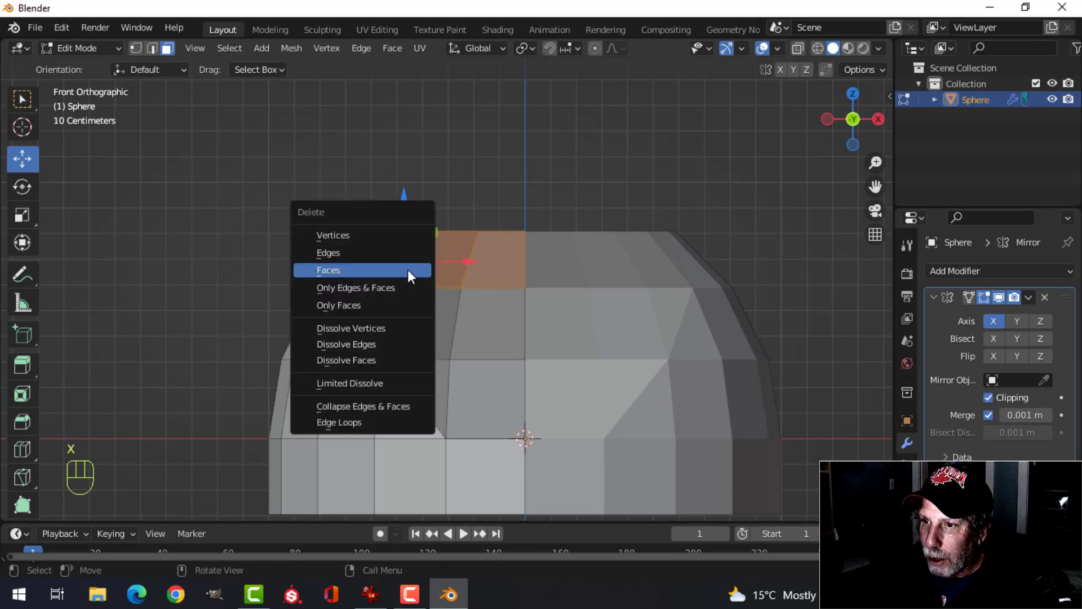
pyautogui.click(408, 269)
pyautogui.scroll(-3, 510, 269)
# - In Object Mode, add a level 2 Subdivision Surface modifier to the shell and shade it smooth
pyautogui.press('Tab')
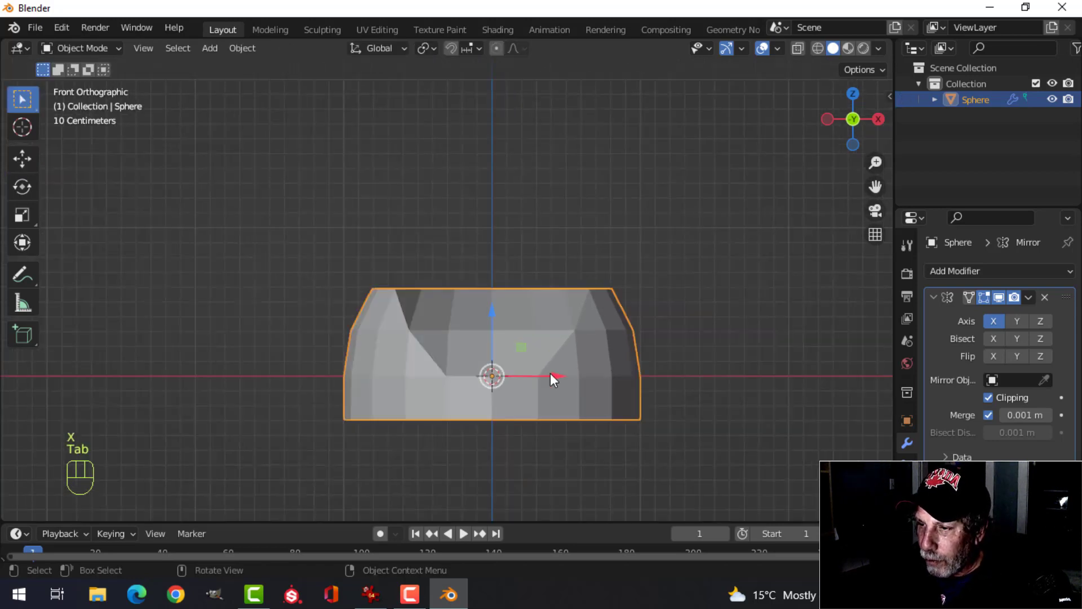
pyautogui.scroll(2, 550, 377)
pyautogui.keyDown('shift'); pyautogui.scroll(-2, 486, 164); pyautogui.keyUp('shift')
pyautogui.scroll(3, 485, 240)
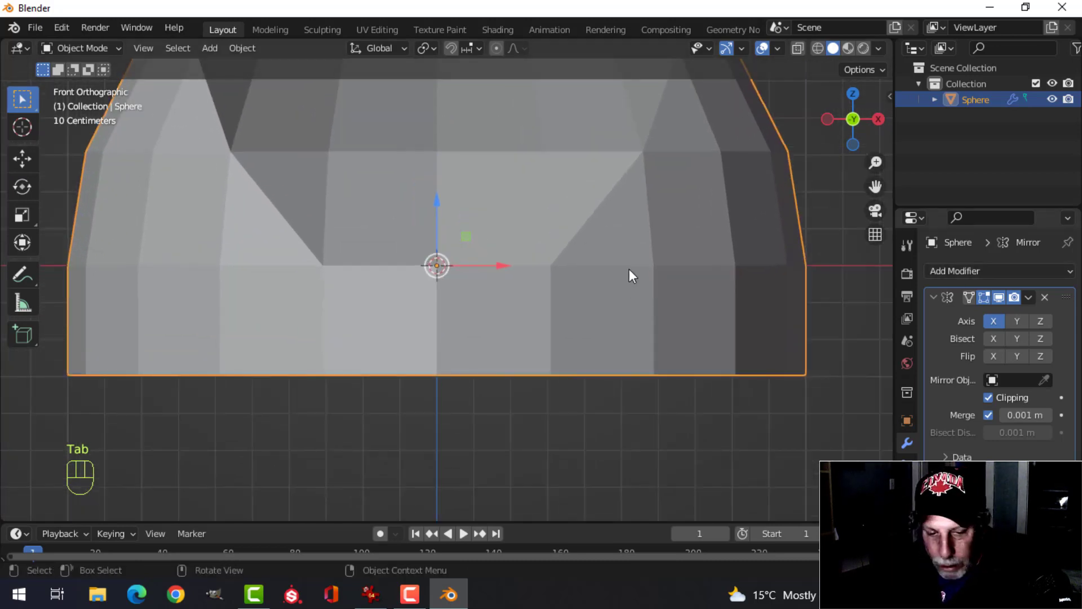
pyautogui.hotkey('ctrl', '2')
pyautogui.rightClick(654, 237)
pyautogui.click(661, 239)
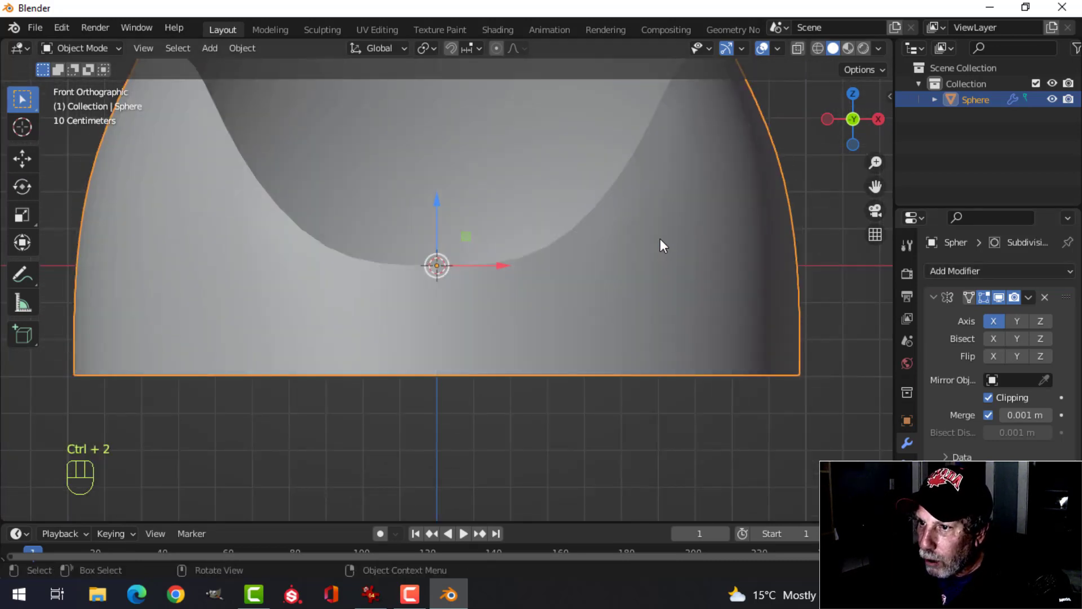
# - Lower the centre vertex at the bottom of the notch by about 0.053 m on Z and return to Object Mode
pyautogui.scroll(-2, 653, 254)
pyautogui.press('Tab')
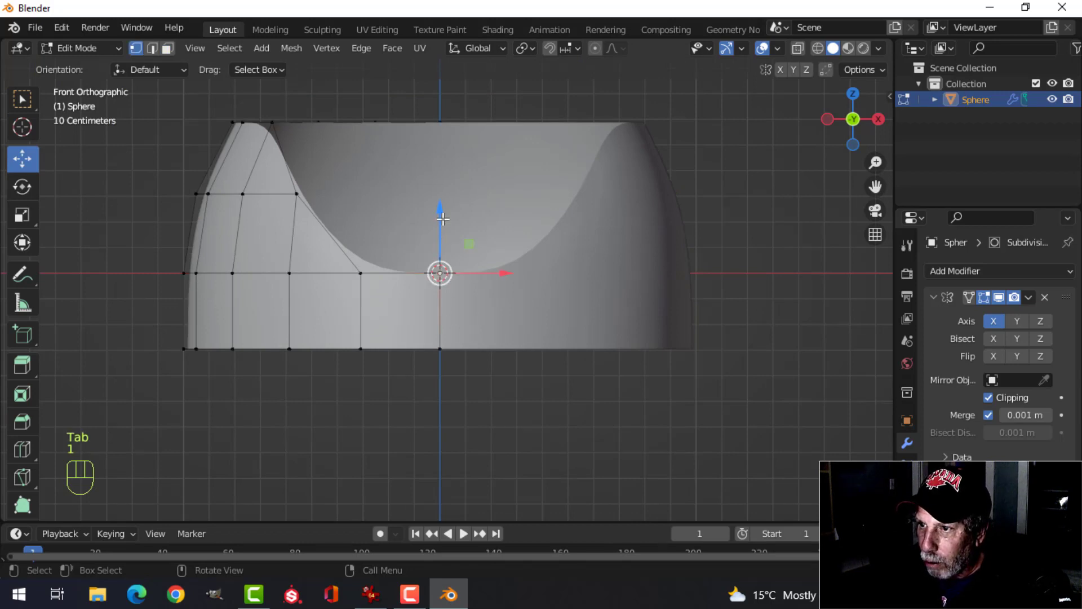
pyautogui.moveTo(443, 219); pyautogui.dragTo(445, 233)
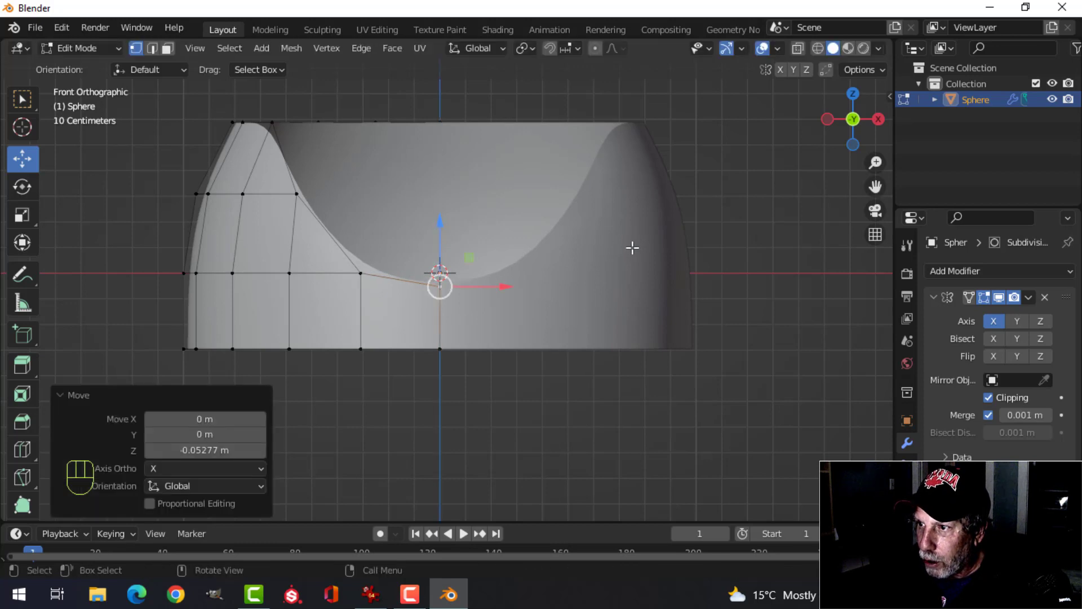
pyautogui.press('Tab')
# - Apply the Mirror modifier to the shell, leaving only the Subdivision modifier in the stack
pyautogui.moveTo(679, 235); pyautogui.dragTo(542, 299, button='middle')
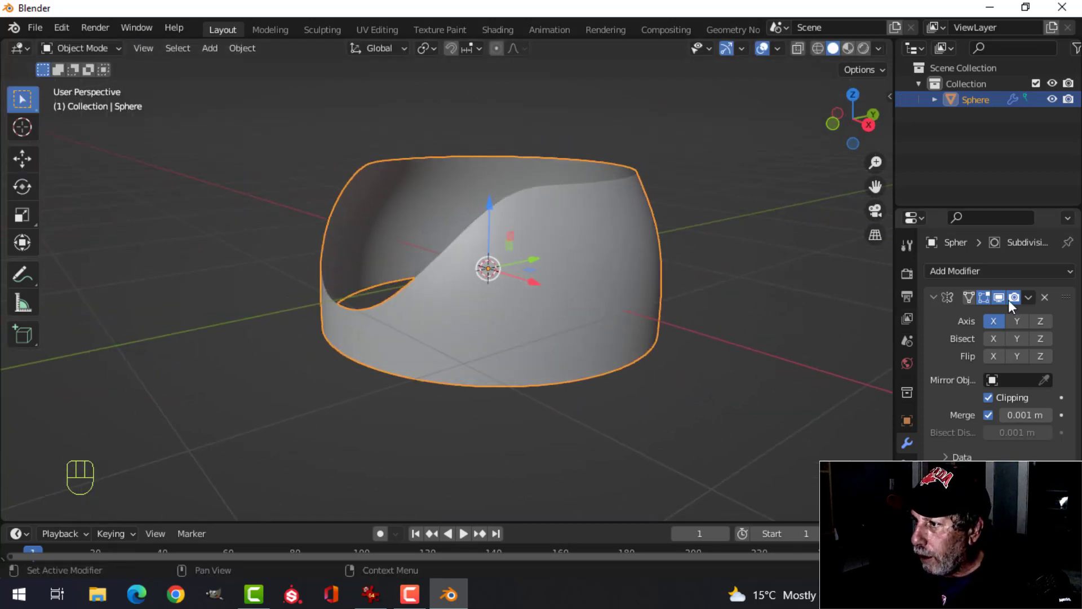
pyautogui.click(1028, 298)
pyautogui.click(1000, 313)
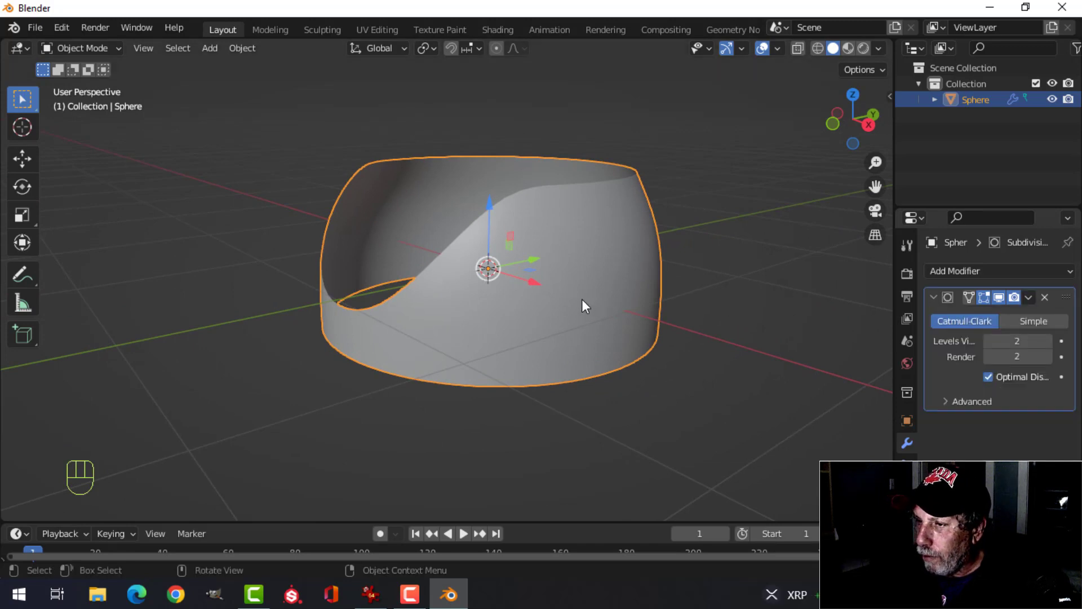
# - Select the shell's whole mesh in Edit Mode and merge its vertices by distance
pyautogui.press('Tab')
pyautogui.press('a')
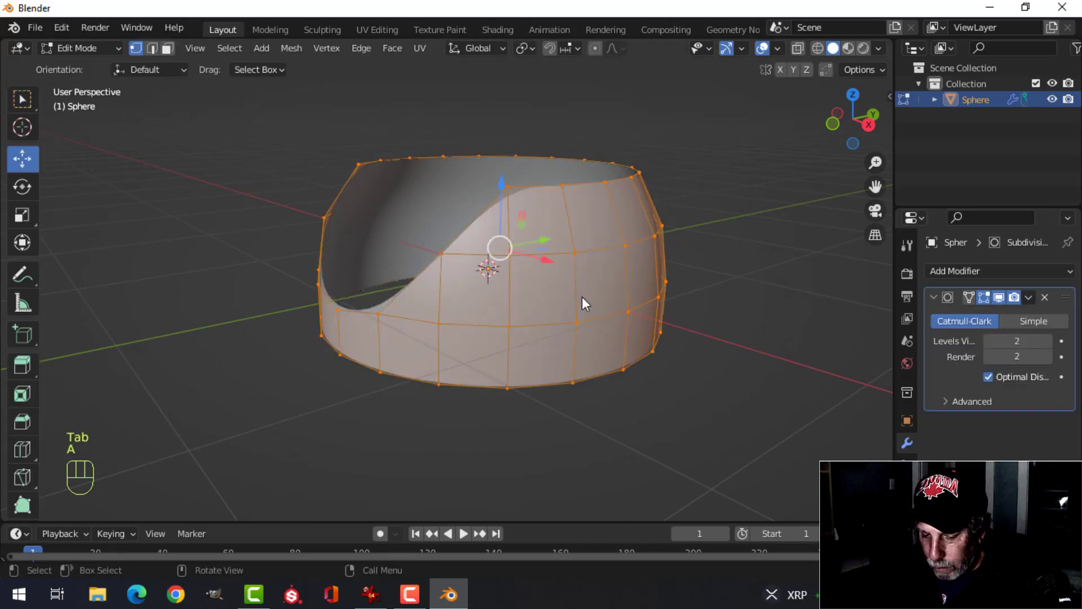
pyautogui.press('m')
pyautogui.click(555, 348)
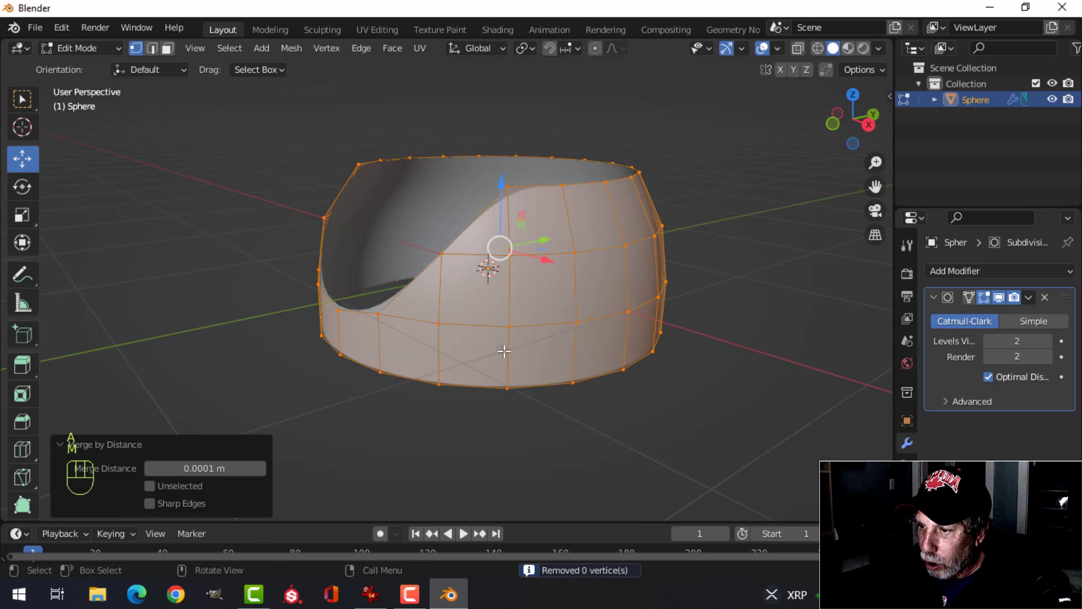
# - Extrude the whole mesh in place and fatten it outward along its normals with an offset of 0.06 m
pyautogui.moveTo(504, 350); pyautogui.dragTo(578, 342, button='middle')
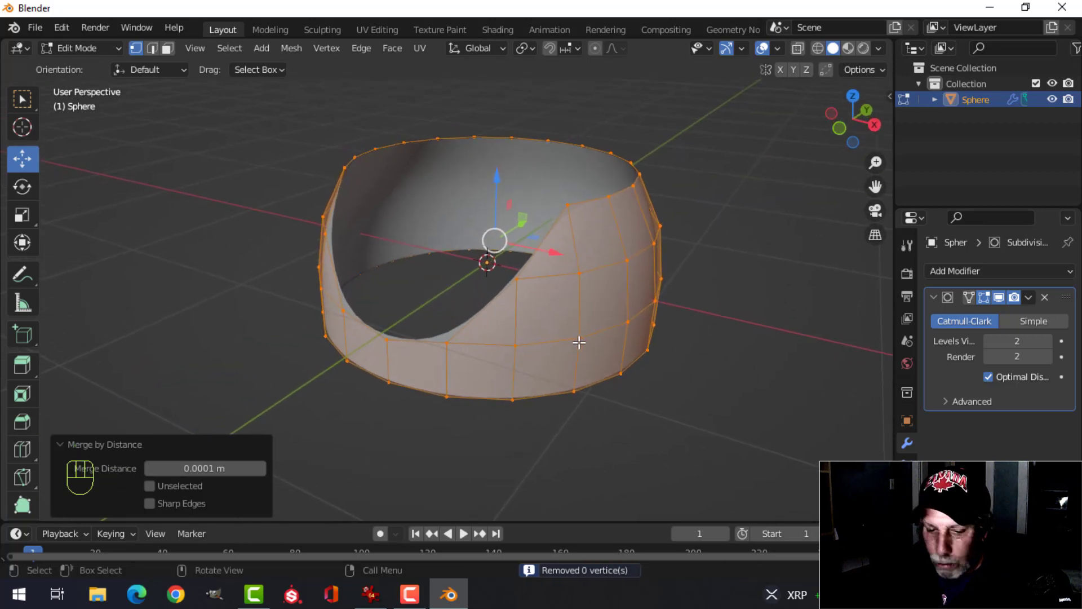
pyautogui.press('e')
pyautogui.rightClick(579, 342)
pyautogui.hotkey('alt', 's')
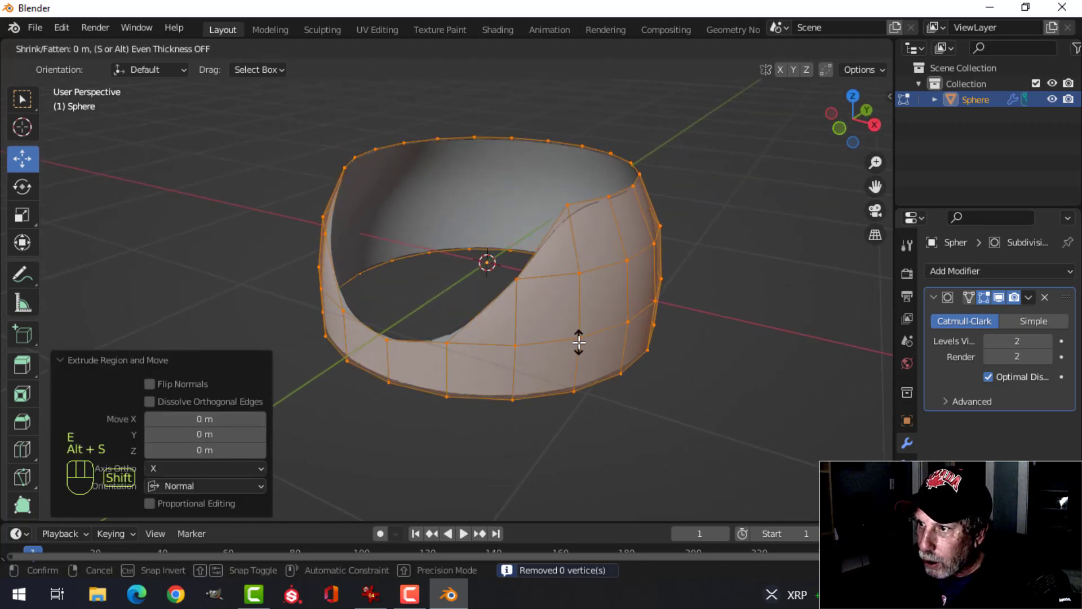
pyautogui.click(576, 290)
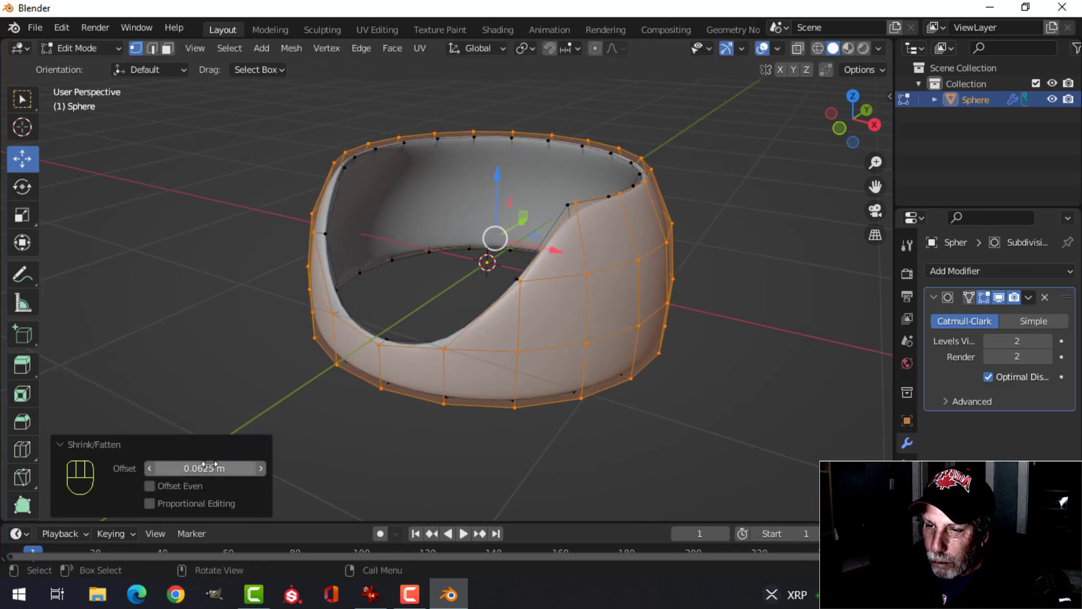
pyautogui.click(248, 467)
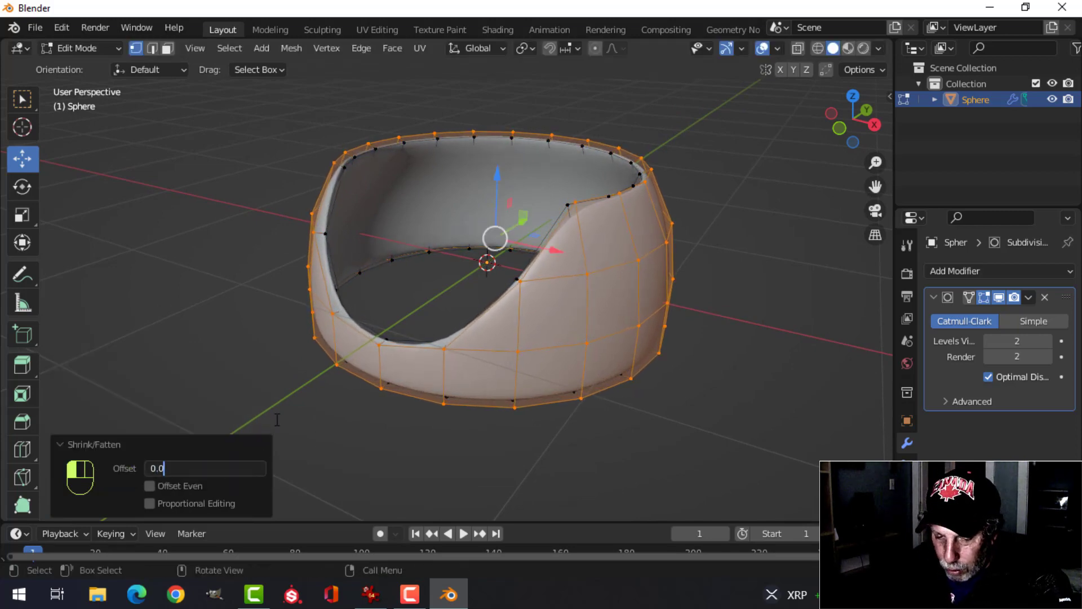
pyautogui.write('0.06')
pyautogui.press('Return')
pyautogui.scroll(5, 254, 212)
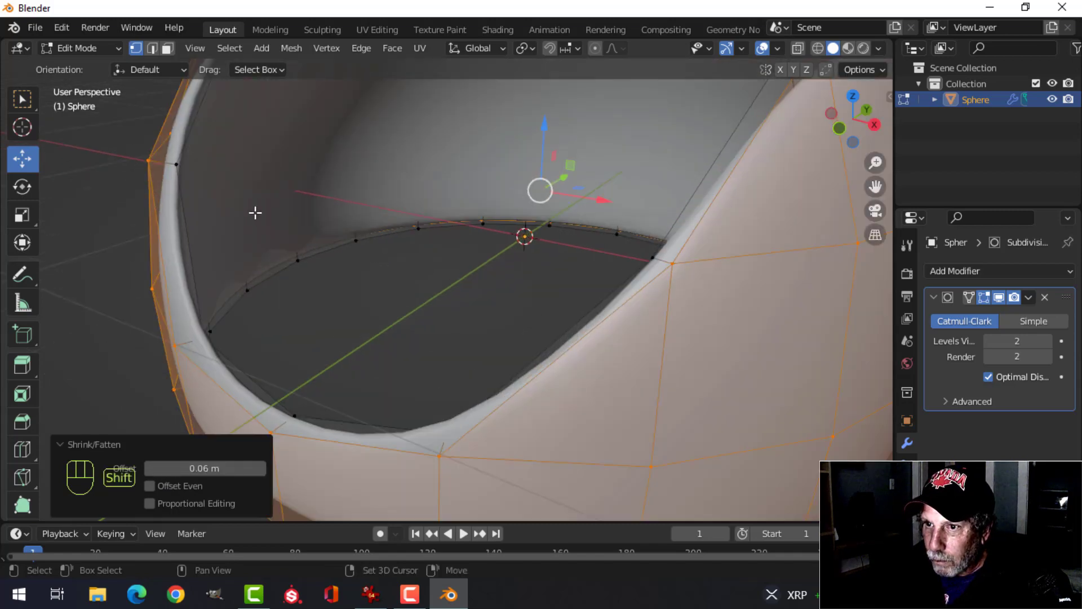
pyautogui.hotkey('ctrl', 'r')
pyautogui.click(336, 142)
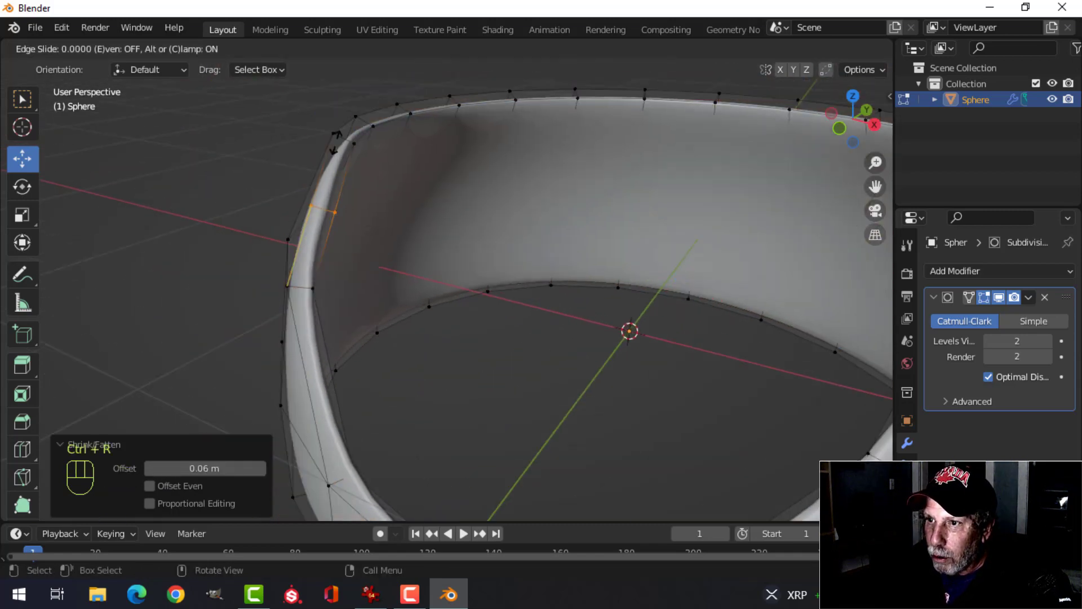
pyautogui.press('Escape')
pyautogui.hotkey('ctrl', 'z')
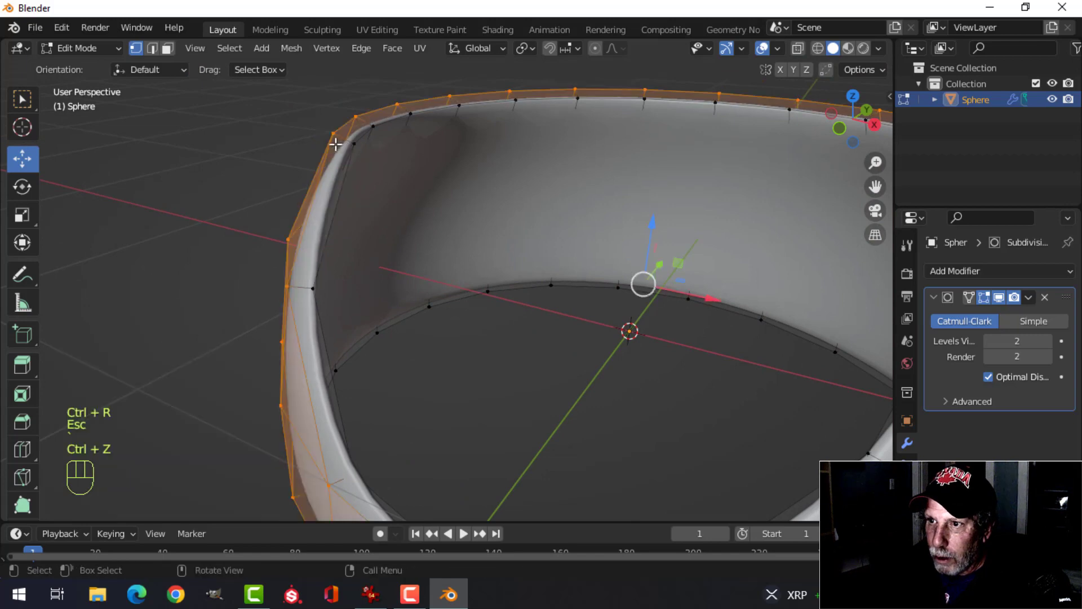
# - Add two loop cuts along the thickness of the upper rim and notch, one near the outer edge and one near the inner edge
pyautogui.hotkey('ctrl', 'r')
pyautogui.click(345, 141)
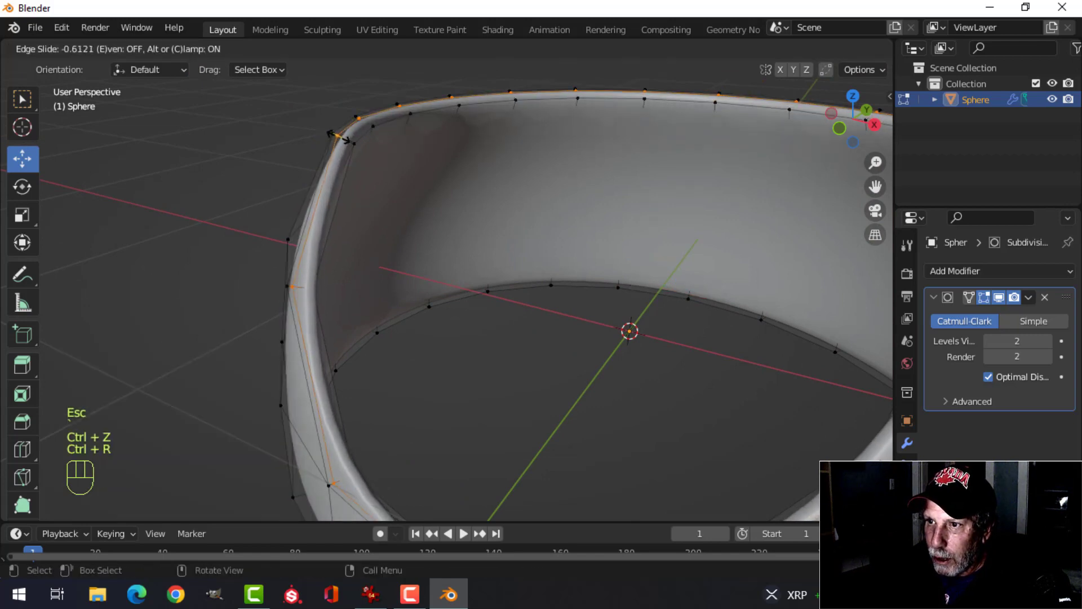
pyautogui.click(345, 141)
pyautogui.hotkey('ctrl', 'r')
pyautogui.click(346, 141)
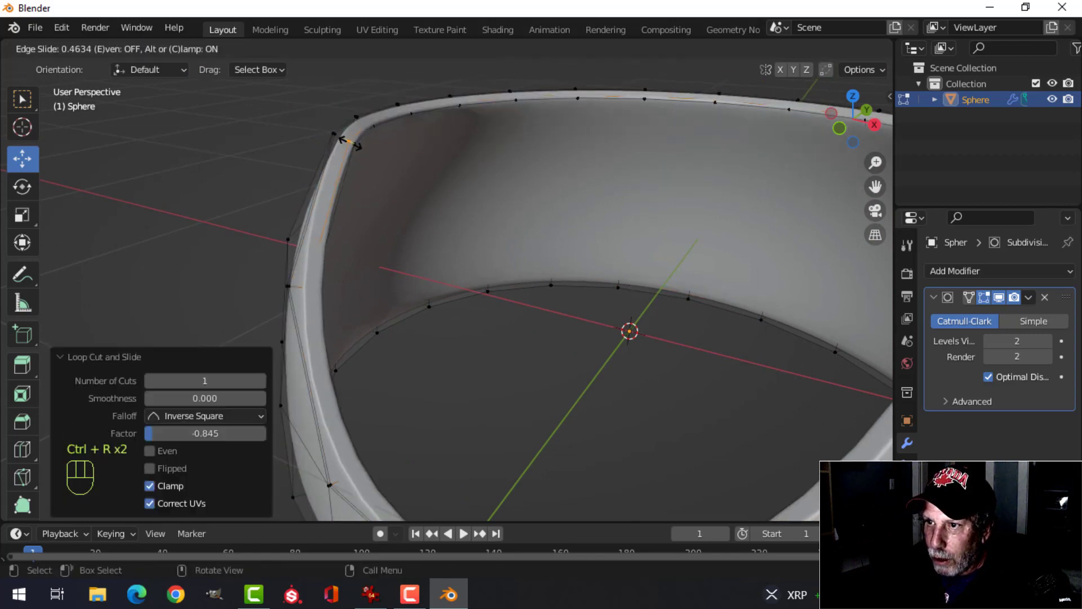
pyautogui.click(411, 174)
pyautogui.press('Tab')
pyautogui.scroll(-6, 595, 269)
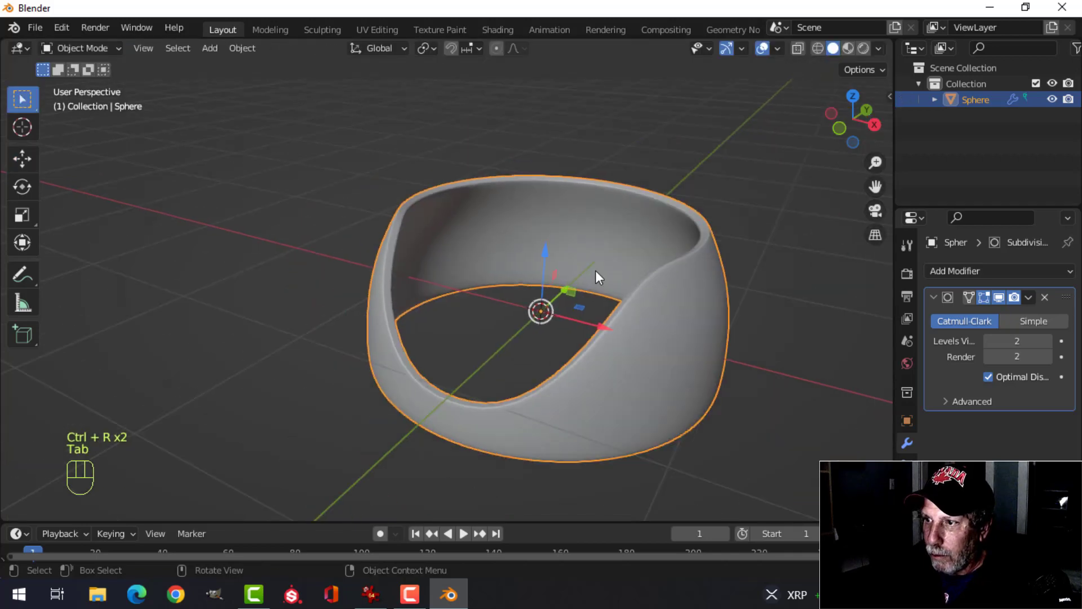
# - Add a centred horizontal loop cut around the outer wall in the band below the notch
pyautogui.hotkey('alt', 'a')
pyautogui.moveTo(595, 270); pyautogui.dragTo(561, 239, button='middle')
pyautogui.click(563, 268)
pyautogui.scroll(4, 566, 274)
pyautogui.press('Tab')
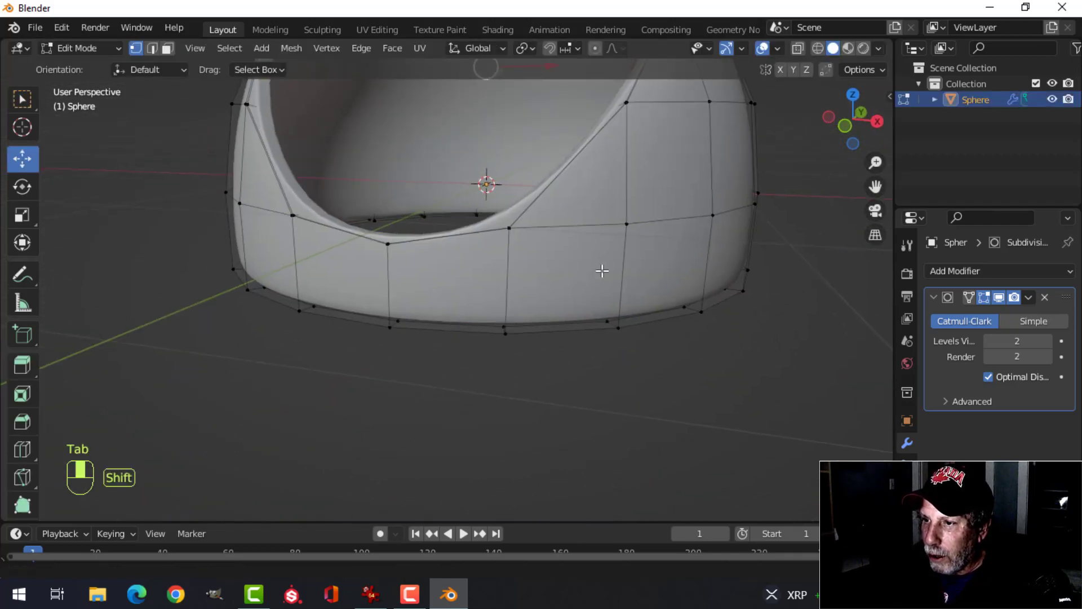
pyautogui.moveTo(601, 268)
pyautogui.keyDown('shift'); pyautogui.mouseDown(button='middle')
pyautogui.moveTo(632, 254)
pyautogui.moveTo(584, 266)
pyautogui.mouseUp(button='middle'); pyautogui.keyUp('shift')
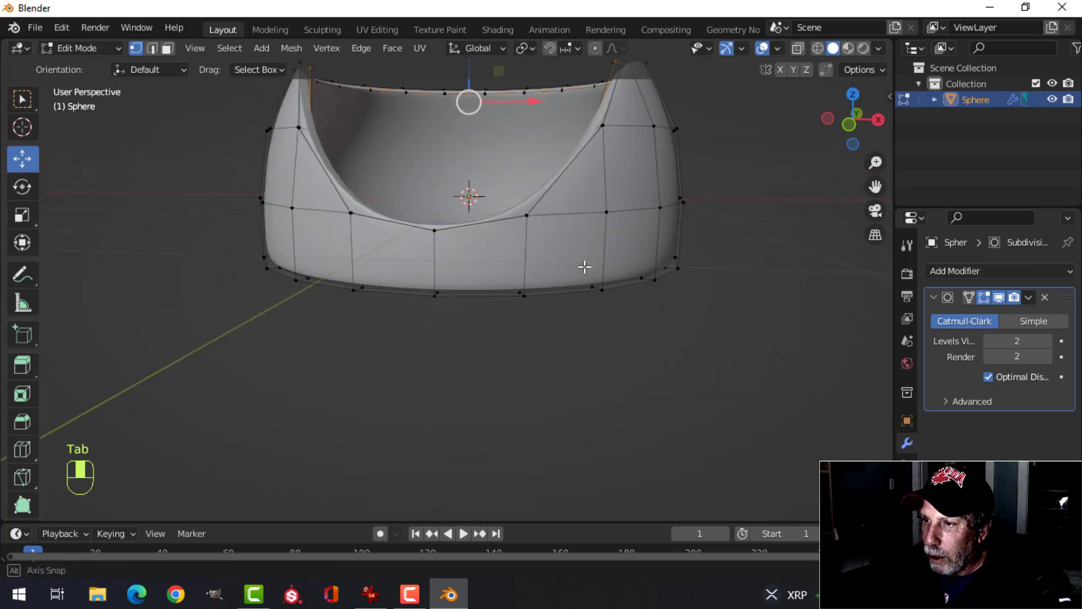
pyautogui.hotkey('ctrl', 'r')
pyautogui.click(530, 268)
pyautogui.rightClick(555, 299)
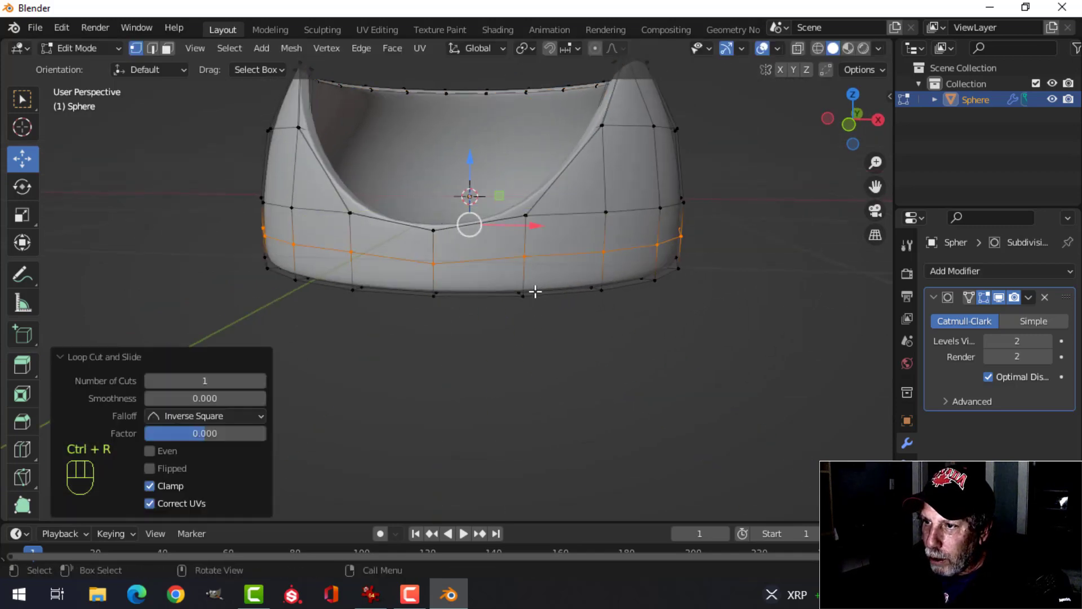
pyautogui.moveTo(556, 302); pyautogui.dragTo(550, 279, button='middle')
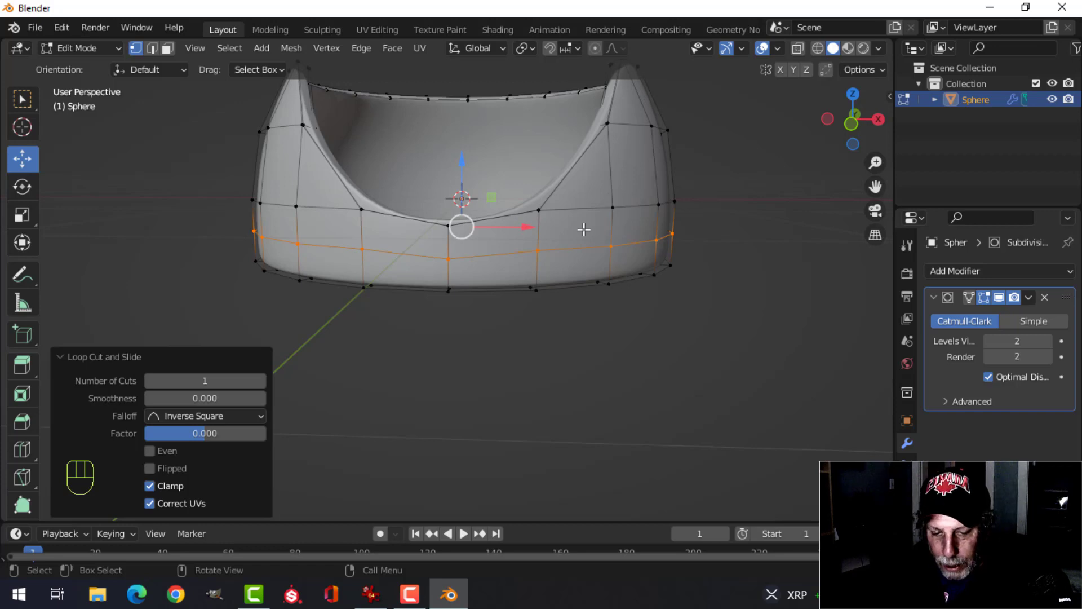
# - Flatten the new edge loop by scaling it to 0 on Z, and move it down about 0.11 m towards the bottom rim
pyautogui.press('s')
pyautogui.press('z')
pyautogui.press('0')
pyautogui.click(511, 221)
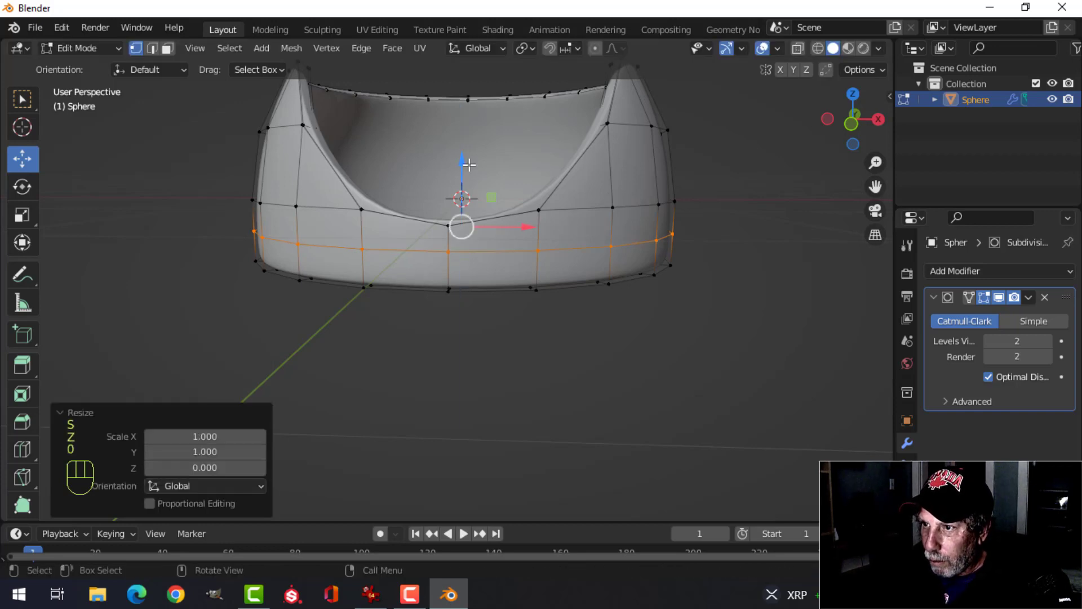
pyautogui.moveTo(469, 164); pyautogui.dragTo(477, 188)
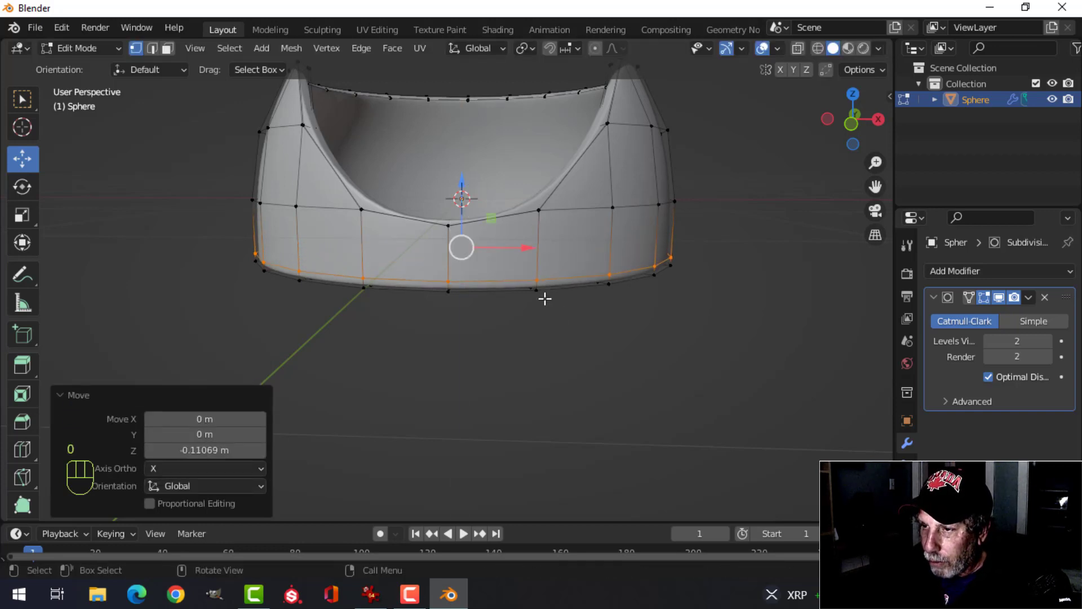
# - Duplicate the flattened edge loop in place and move the copy down about 0.056 m on Z
pyautogui.moveTo(525, 322); pyautogui.dragTo(551, 307, button='middle')
pyautogui.hotkey('shift', 'd')
pyautogui.rightClick(550, 309)
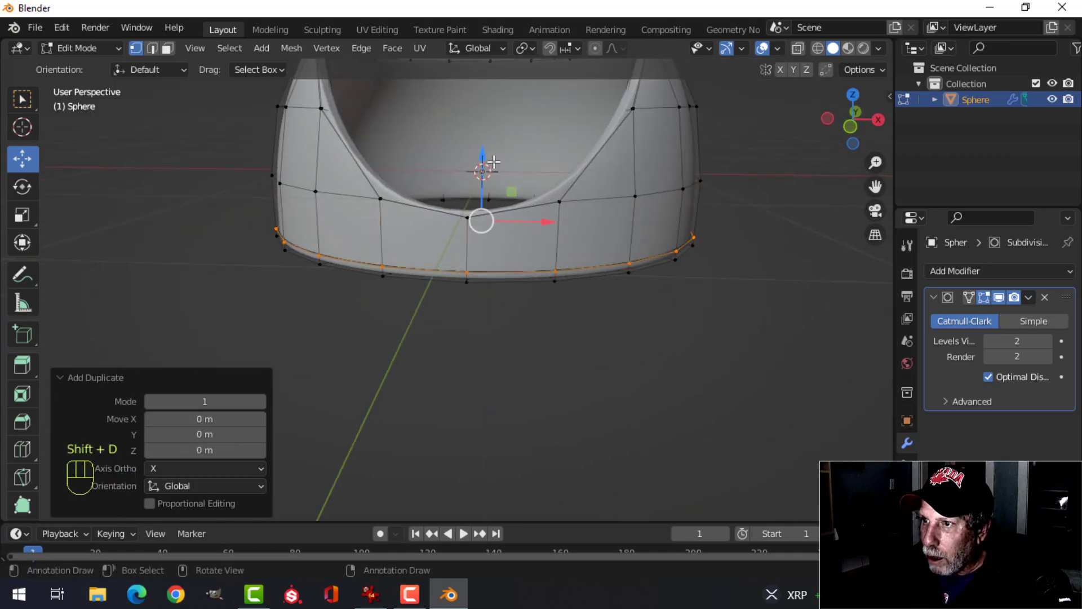
pyautogui.moveTo(494, 161); pyautogui.dragTo(580, 237)
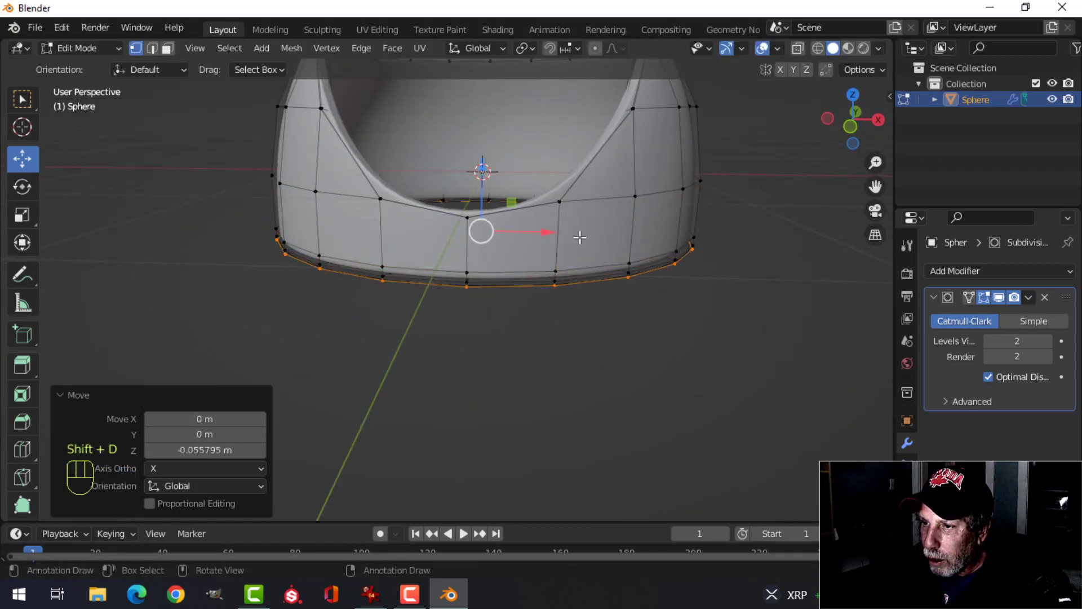
# - Separate the duplicated bottom edge loop into its own object and leave mesh editing
pyautogui.press('p')
pyautogui.click(639, 307)
pyautogui.press('Tab')
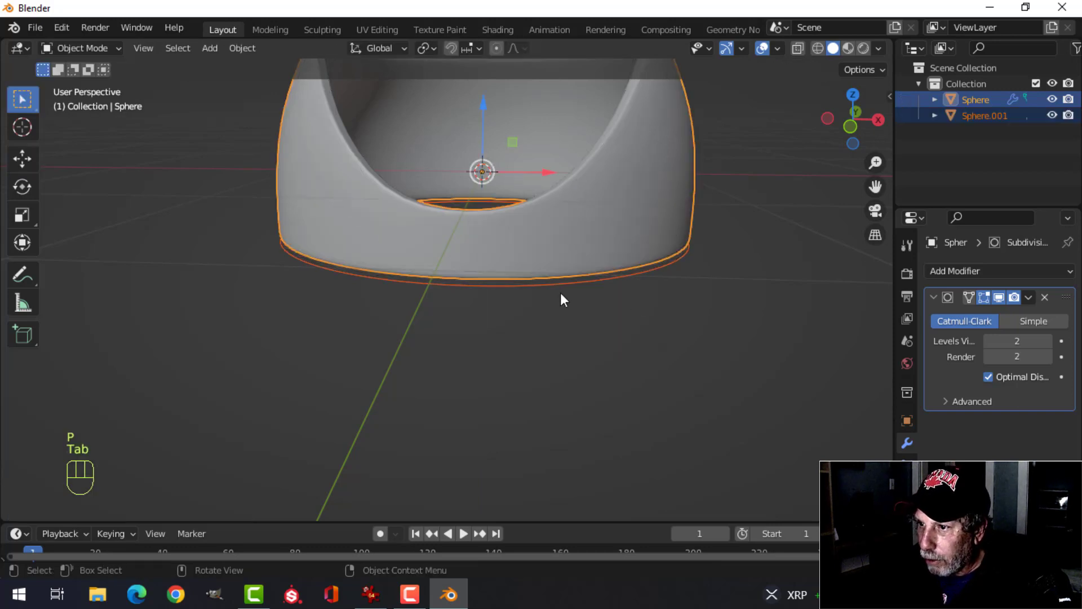
# - Edit the separated ring and move all its vertices up about 0.034 m on Z against the dome's bottom edge
pyautogui.click(535, 287)
pyautogui.moveTo(572, 292); pyautogui.dragTo(522, 224, button='middle')
pyautogui.press('Tab')
pyautogui.press('a')
pyautogui.moveTo(488, 184); pyautogui.dragTo(489, 179)
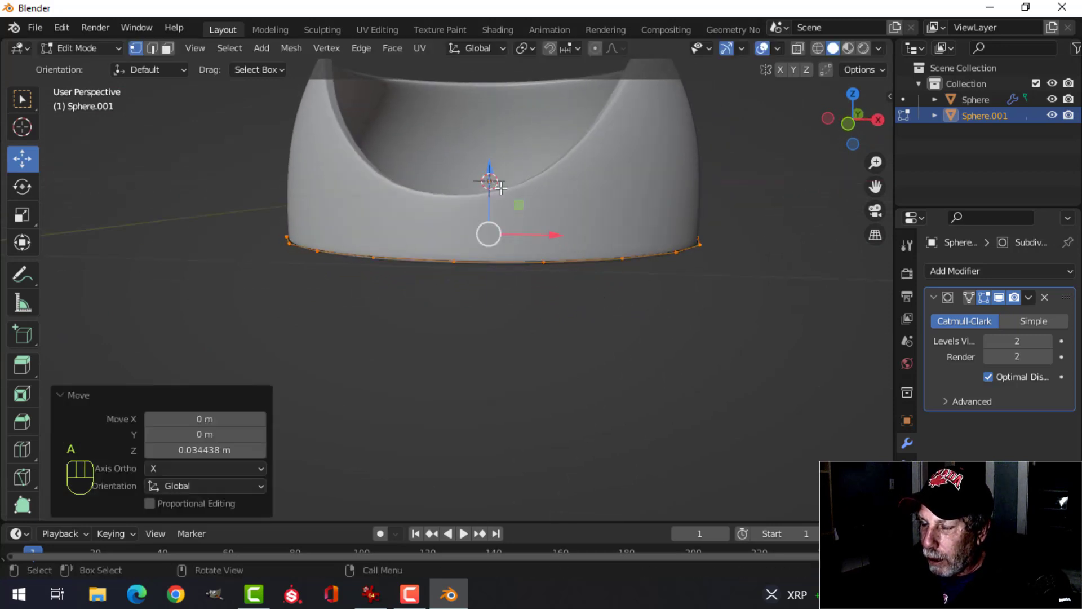
# - Extrude the ring straight down about 0.14 m on Z to form a vertical band
pyautogui.moveTo(541, 225); pyautogui.dragTo(571, 263, button='middle')
pyautogui.press('e')
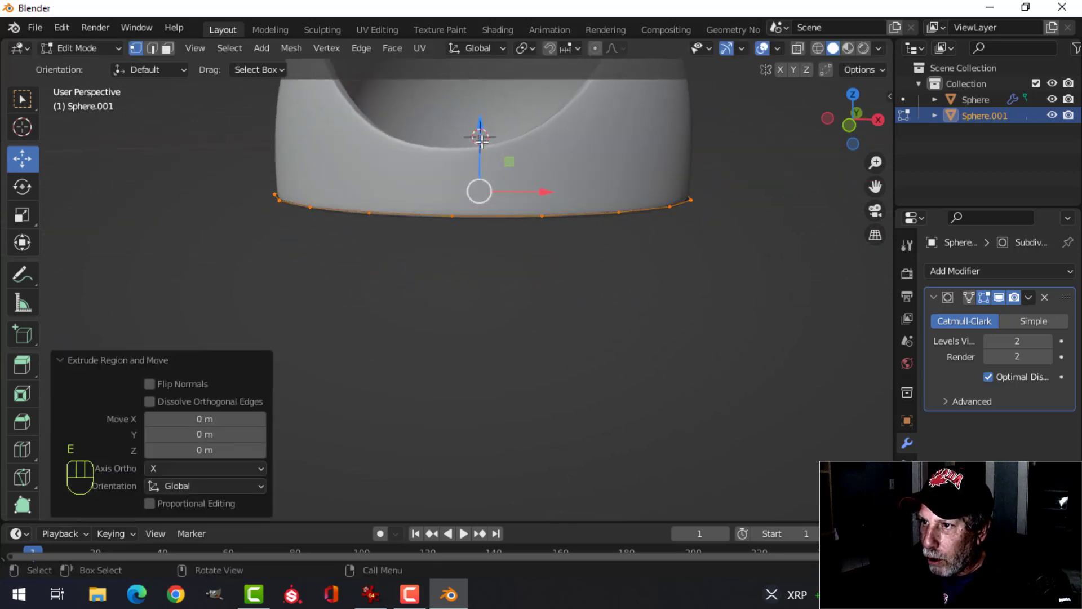
pyautogui.moveTo(481, 141); pyautogui.dragTo(541, 230)
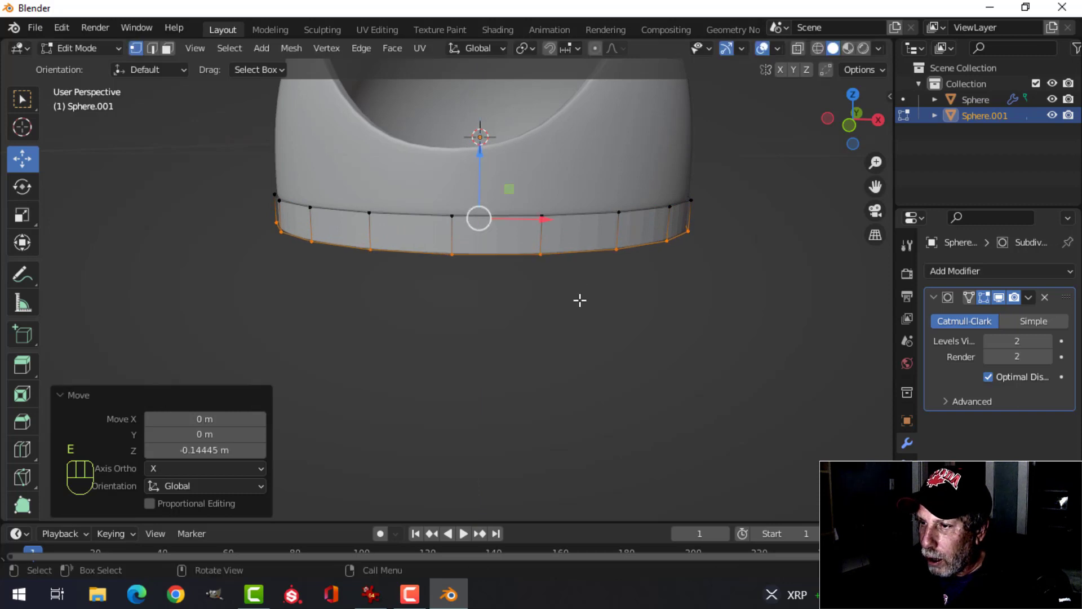
# - Extrude the band's lower edge down about 0.17 m and scale it to about 1.176 to flare the base outward
pyautogui.press('e')
pyautogui.moveTo(479, 217); pyautogui.dragTo(480, 193)
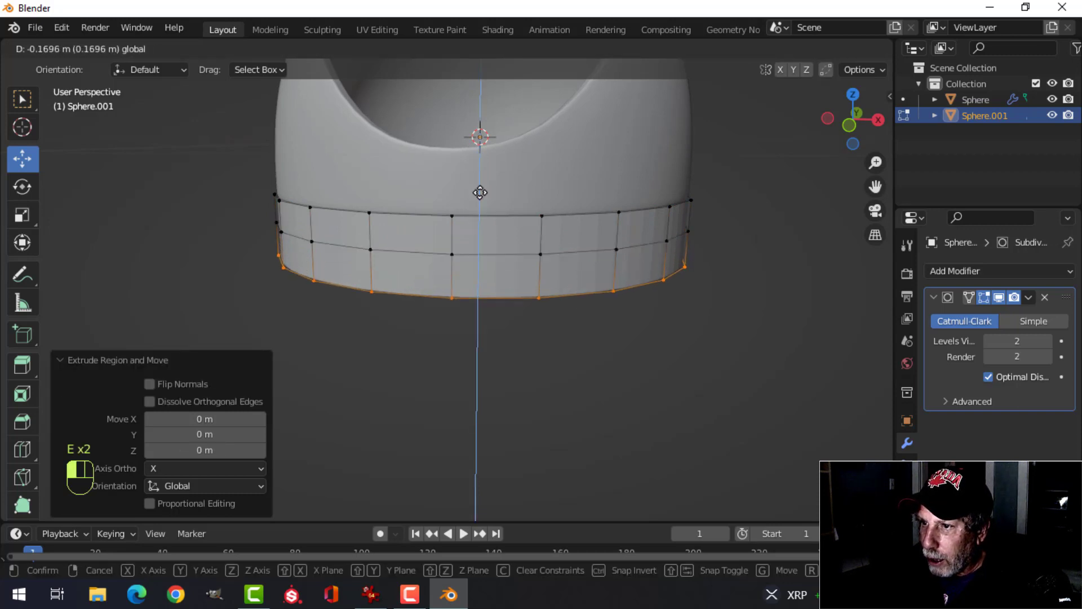
pyautogui.click(480, 193)
pyautogui.press('s')
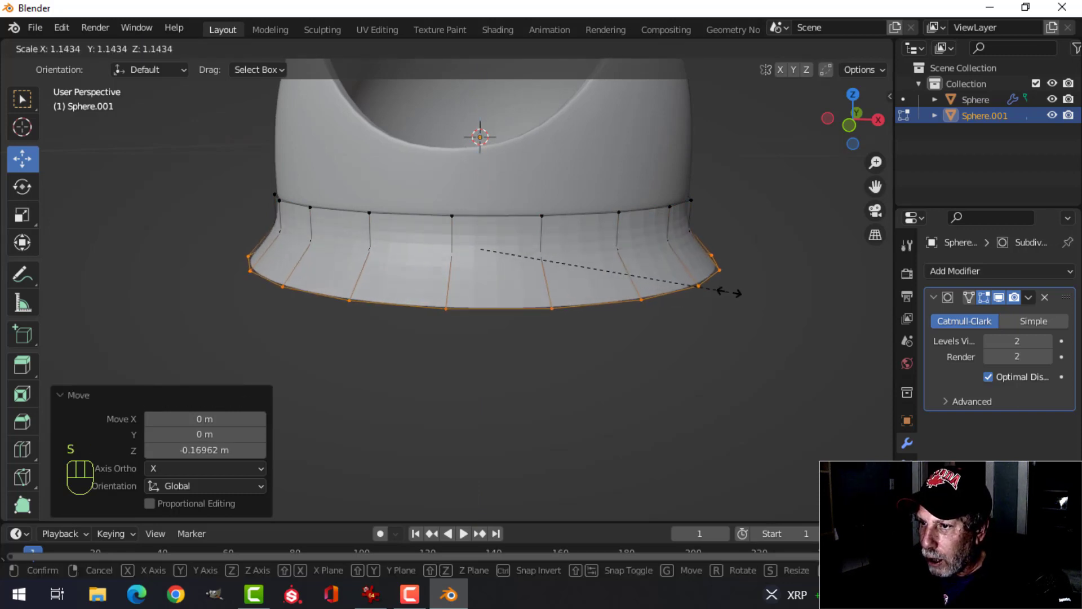
pyautogui.click(715, 295)
# - Extrude the flared edge down about 0.18 m, and extrude its bottom edge inward at 0.933 scale to form an underside lip
pyautogui.scroll(-1, 676, 305)
pyautogui.scroll(-1, 620, 299)
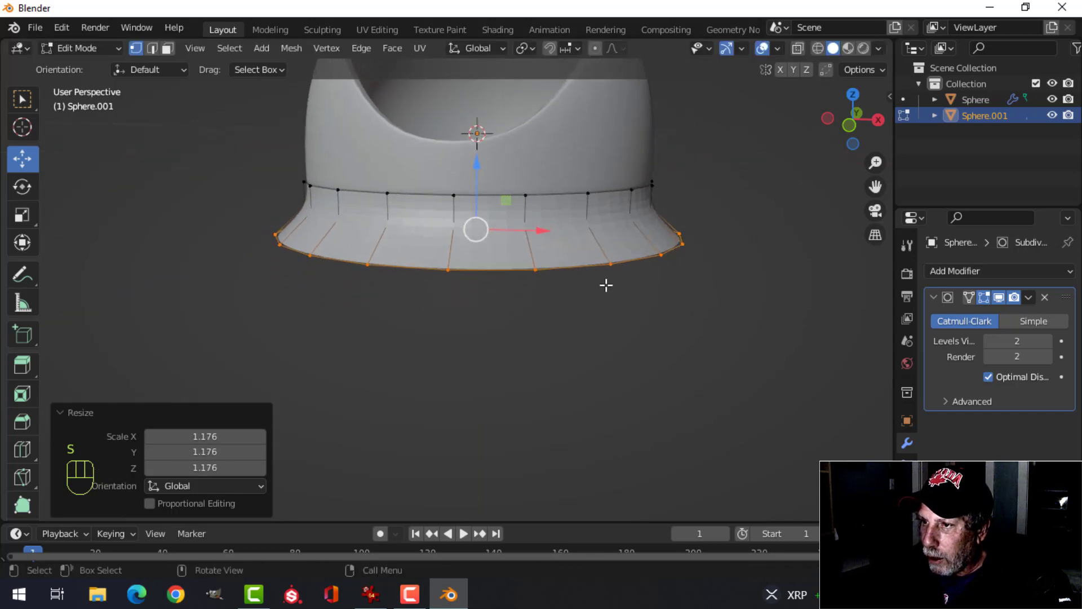
pyautogui.press('e')
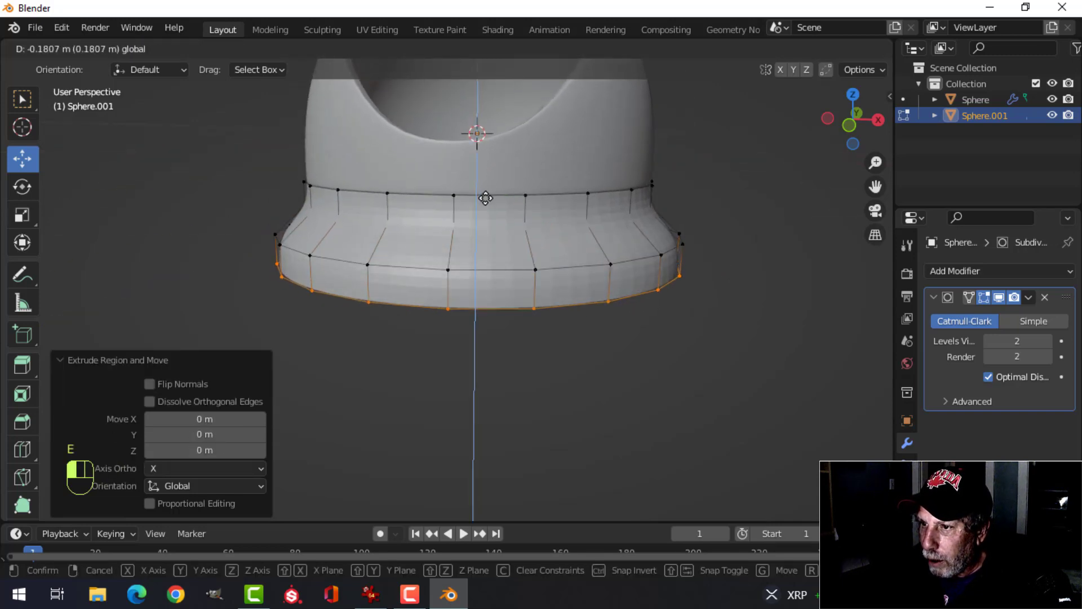
pyautogui.click(485, 199)
pyautogui.press('e')
pyautogui.rightClick(761, 285)
pyautogui.press('s')
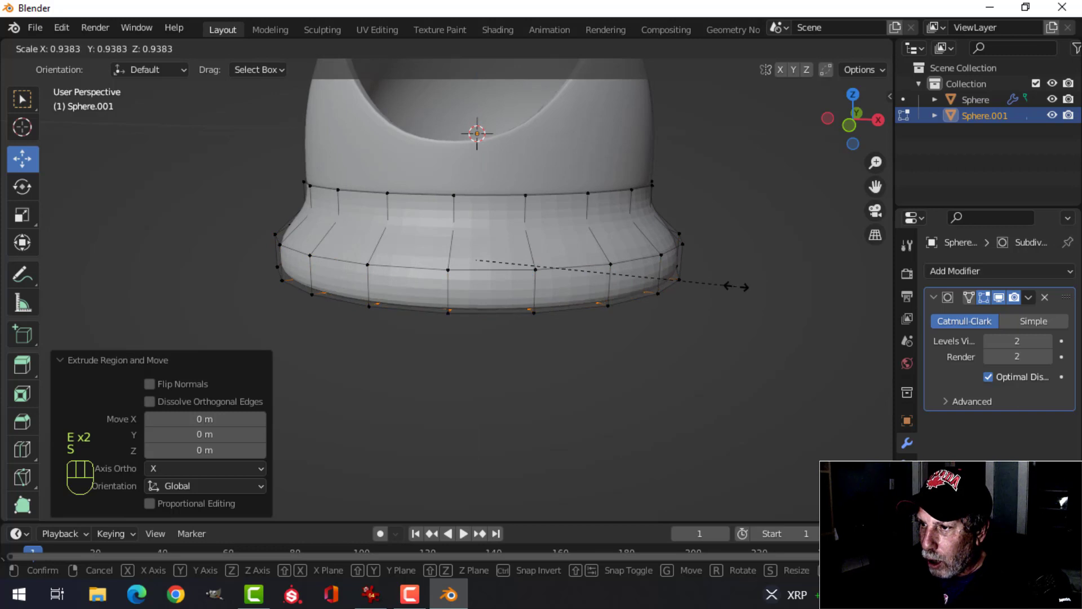
pyautogui.click(711, 299)
# - Add two loop cuts to the base's outer vertical band, one near its lower edge and one near its upper edge
pyautogui.moveTo(709, 305); pyautogui.dragTo(688, 261, button='middle')
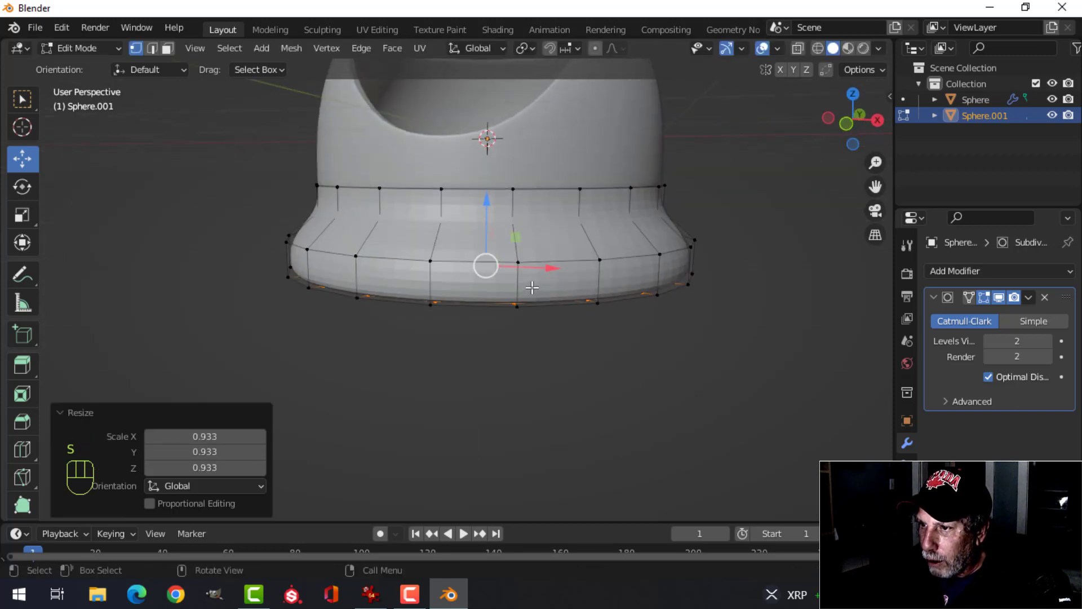
pyautogui.hotkey('ctrl', 'r')
pyautogui.click(527, 263)
pyautogui.click(528, 291)
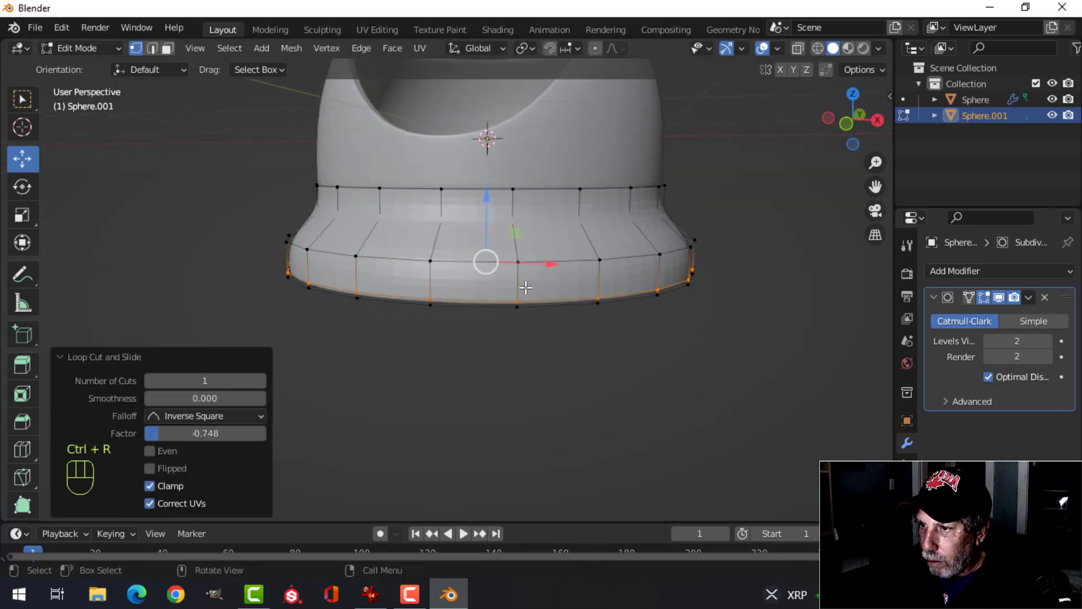
pyautogui.hotkey('ctrl', 'r')
pyautogui.click(518, 284)
pyautogui.click(519, 260)
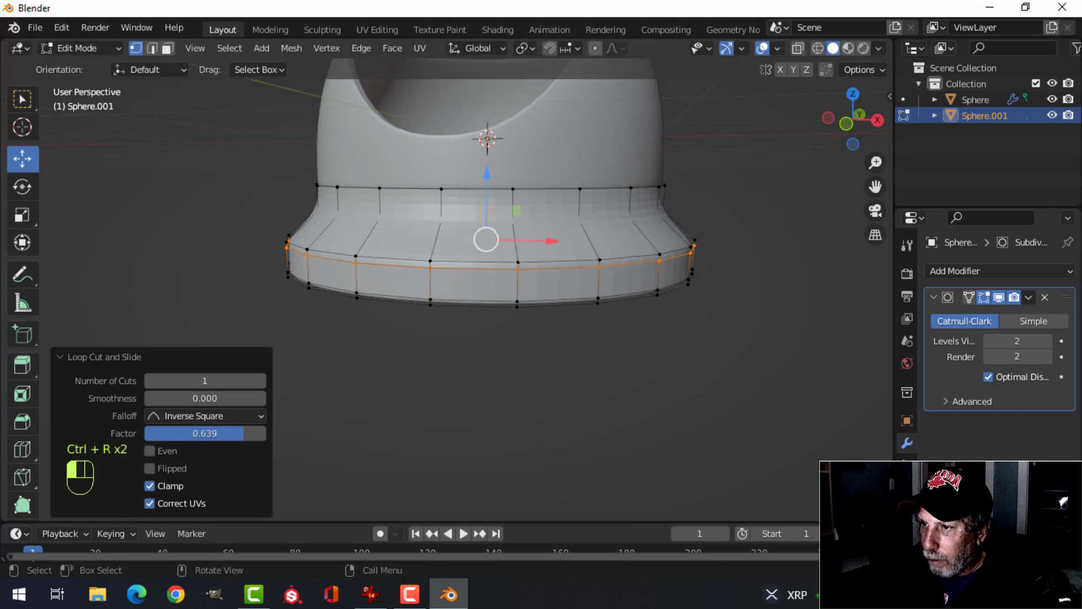
# - Add loop cuts near the lower and upper ends of the flared band and near the bottom of the upper vertical band
pyautogui.moveTo(519, 259); pyautogui.dragTo(521, 265, button='middle')
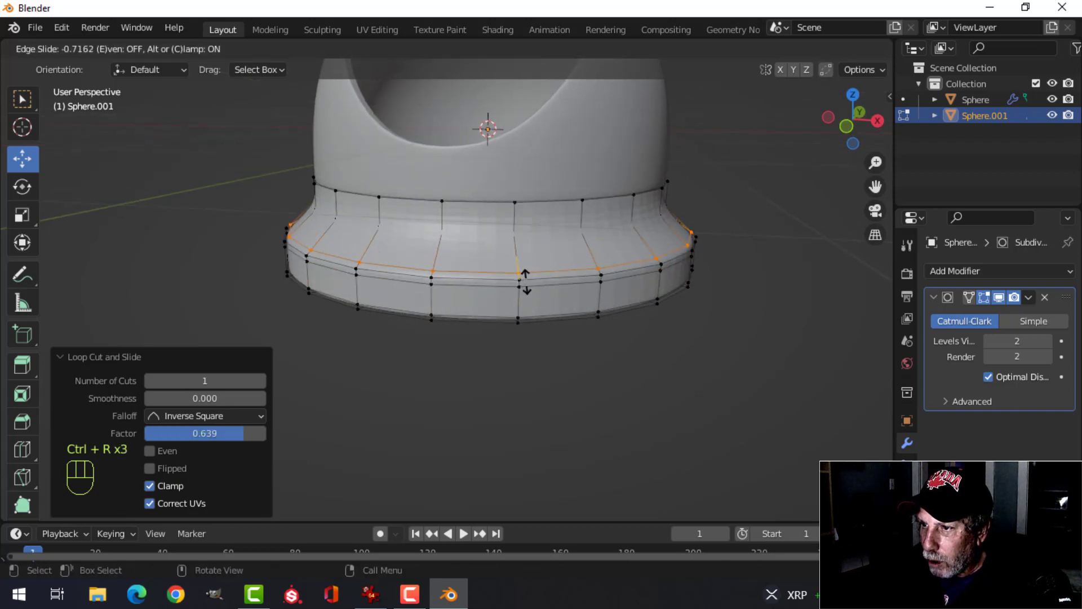
pyautogui.click(527, 282)
pyautogui.hotkey('ctrl', 'r')
pyautogui.click(484, 222)
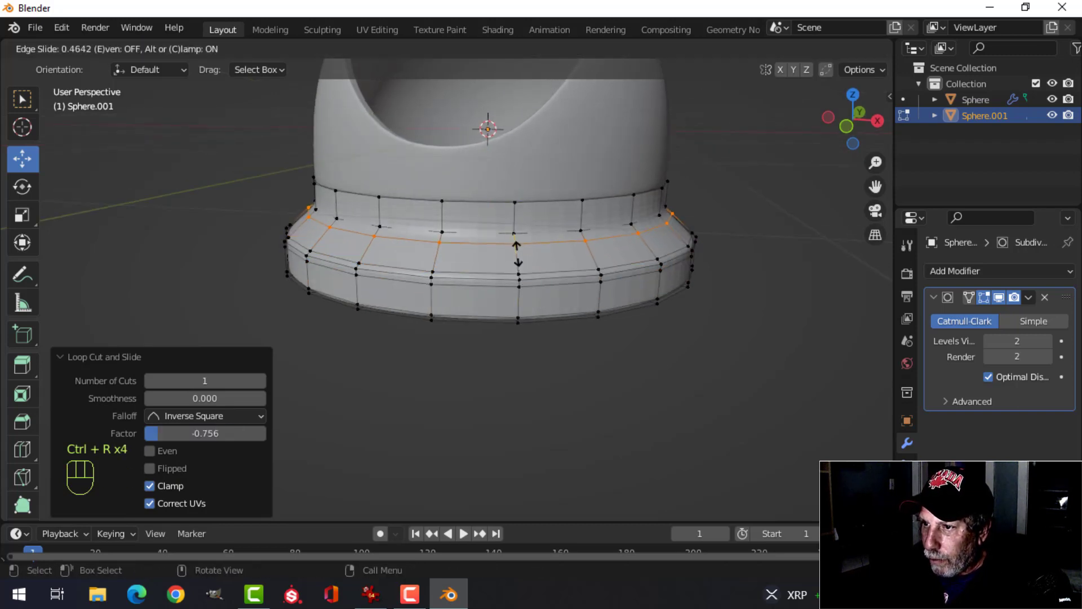
pyautogui.click(515, 248)
pyautogui.hotkey('ctrl', 'r')
pyautogui.click(514, 220)
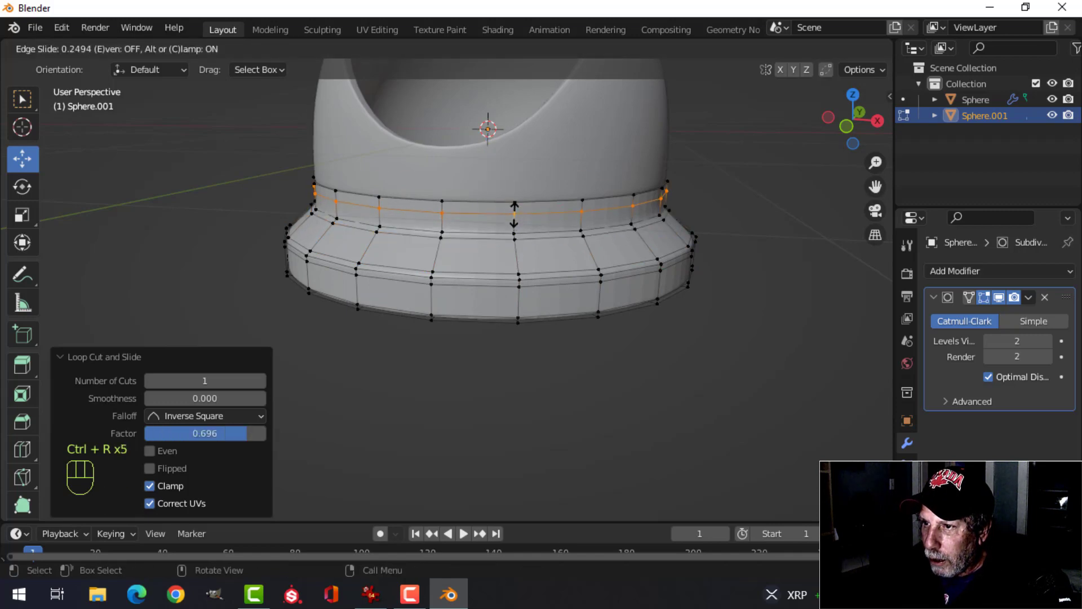
pyautogui.click(515, 224)
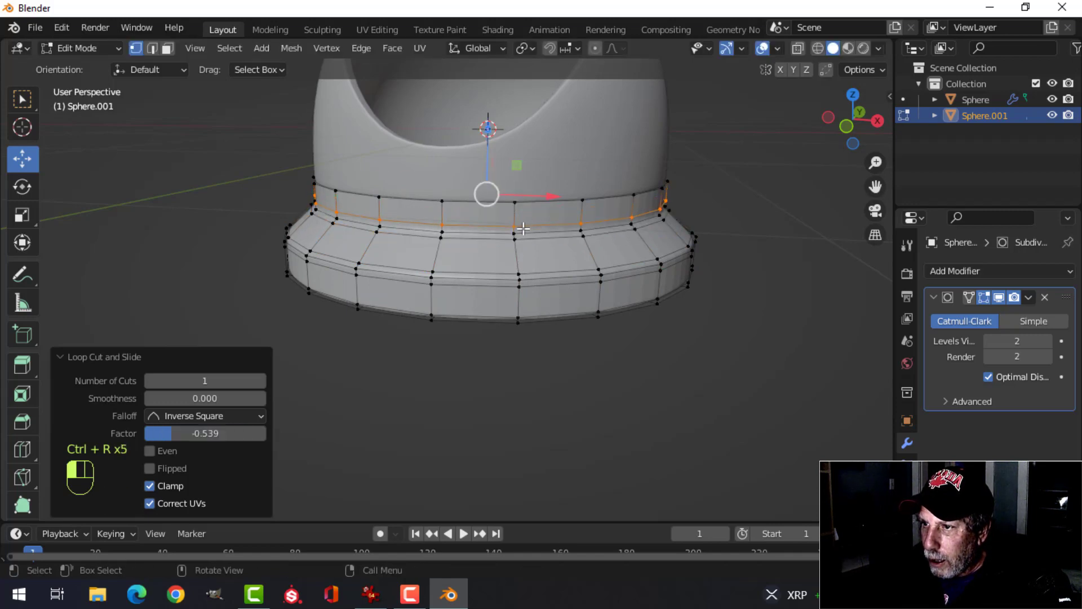
# - Extrude the base ring's top edge loop and scale it inward to form a narrow upper lip
pyautogui.hotkey('alt', 'a')
pyautogui.keyDown('alt'); pyautogui.keyDown('shift'); pyautogui.click(531, 205); pyautogui.keyUp('shift'); pyautogui.keyUp('alt')
pyautogui.moveTo(531, 205)
pyautogui.mouseDown(button='middle')
pyautogui.moveTo(551, 234)
pyautogui.moveTo(671, 234)
pyautogui.moveTo(527, 200)
pyautogui.mouseUp(button='middle')
pyautogui.press('e')
pyautogui.click(666, 237)
pyautogui.press('s')
pyautogui.click(626, 234)
# - Add a loop cut near the top edge of the base's upper vertical band
pyautogui.hotkey('alt', 'a')
pyautogui.hotkey('ctrl', 'r')
pyautogui.click(527, 200)
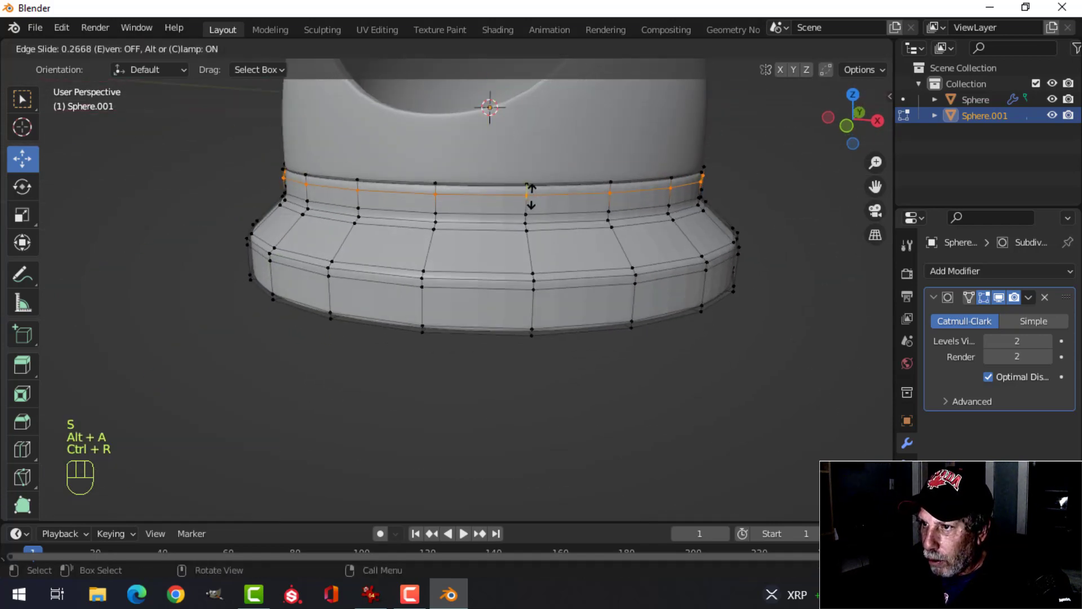
pyautogui.click(533, 194)
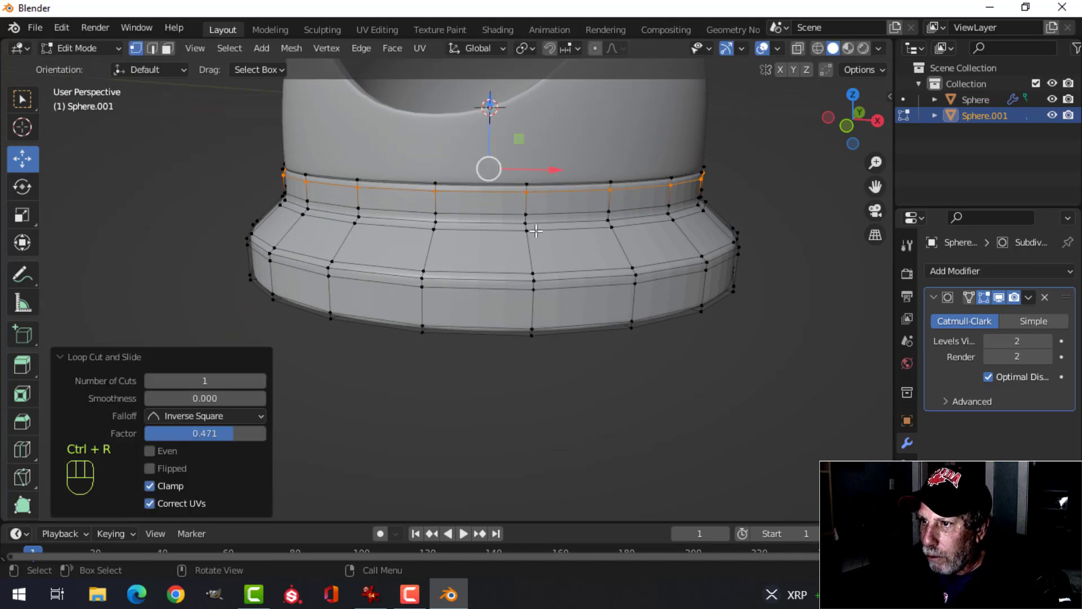
# - Leave mesh editing, shade the base ring smooth and deselect it
pyautogui.press('Tab')
pyautogui.rightClick(508, 223)
pyautogui.click(511, 224)
pyautogui.scroll(-3, 534, 259)
pyautogui.hotkey('alt', 'a')
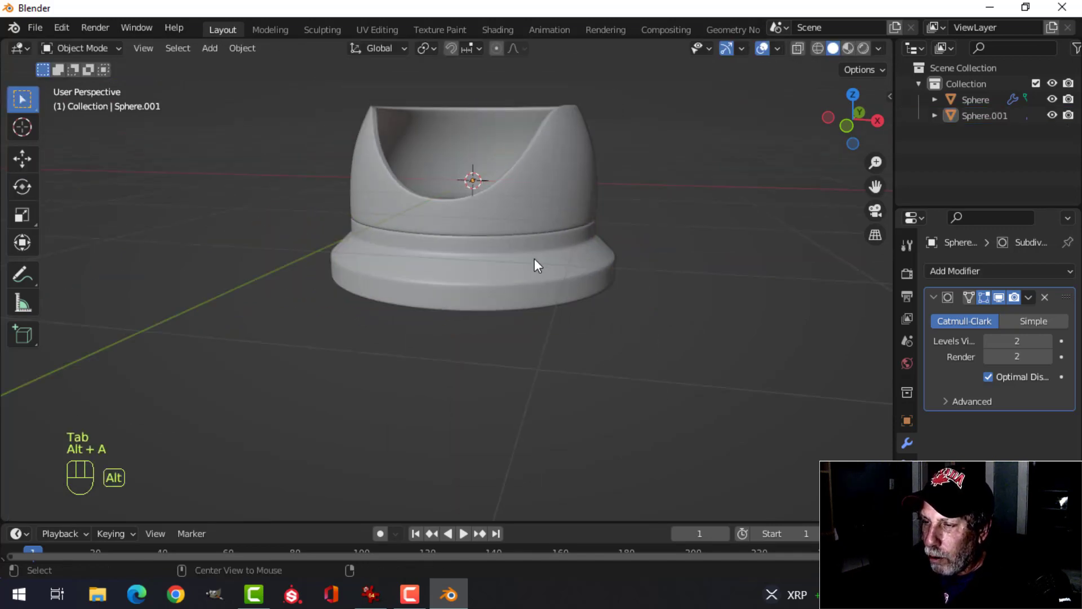
pyautogui.moveTo(534, 258); pyautogui.dragTo(493, 266, button='middle')
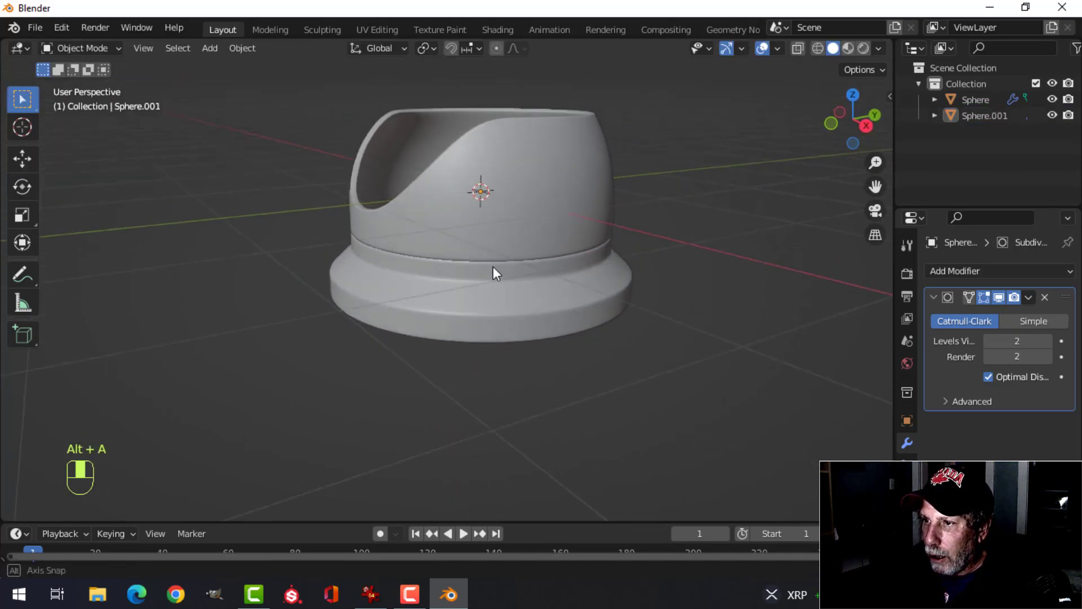
# - Squash the whole dome shell along Z and move it down onto the base ring
pyautogui.click(579, 241)
pyautogui.press('Tab')
pyautogui.press('a')
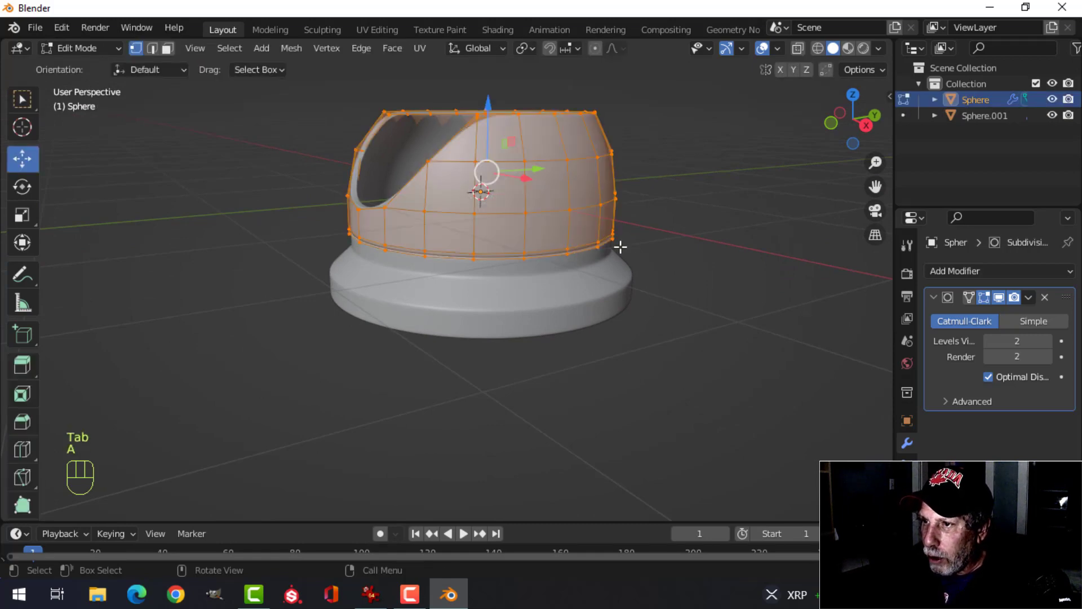
pyautogui.press('s')
pyautogui.press('z')
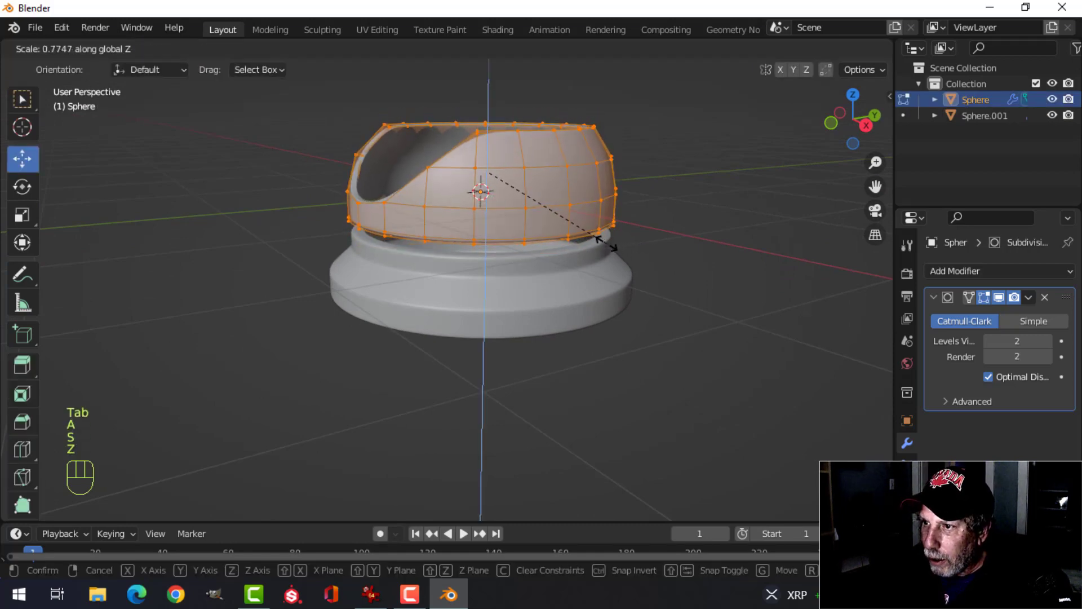
pyautogui.click(603, 242)
pyautogui.moveTo(491, 121); pyautogui.dragTo(497, 129)
pyautogui.press('Tab')
pyautogui.hotkey('alt', 'a')
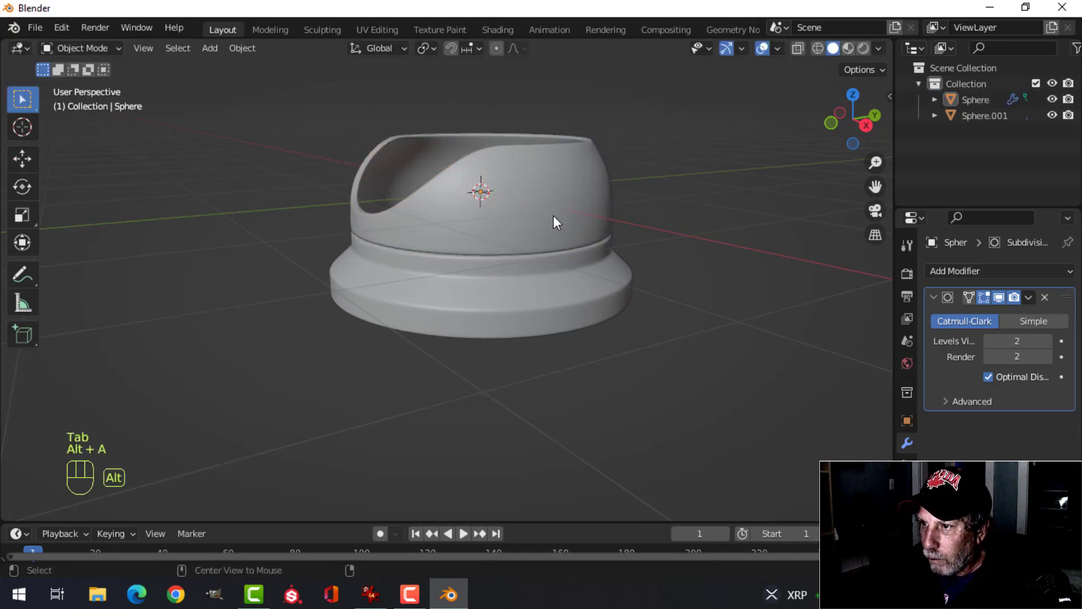
# - Add a UV sphere at the centre of the shell and scale its mesh to about 0.907 to fit inside
pyautogui.click(536, 224)
pyautogui.moveTo(568, 259); pyautogui.dragTo(551, 285, button='middle')
pyautogui.hotkey('alt', 'a')
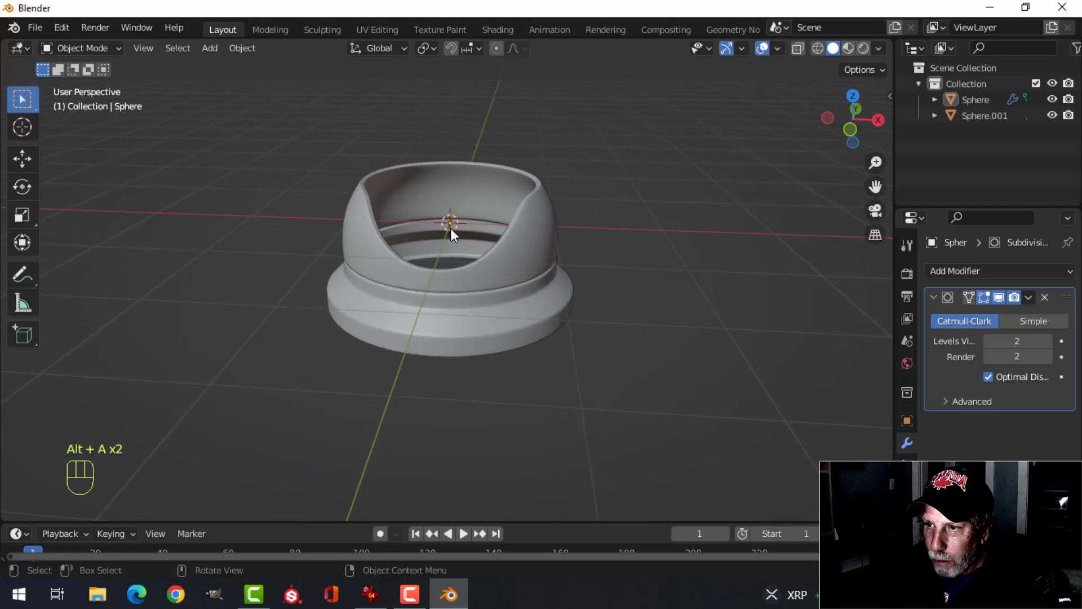
pyautogui.hotkey('shift', 'a')
pyautogui.moveTo(614, 250)
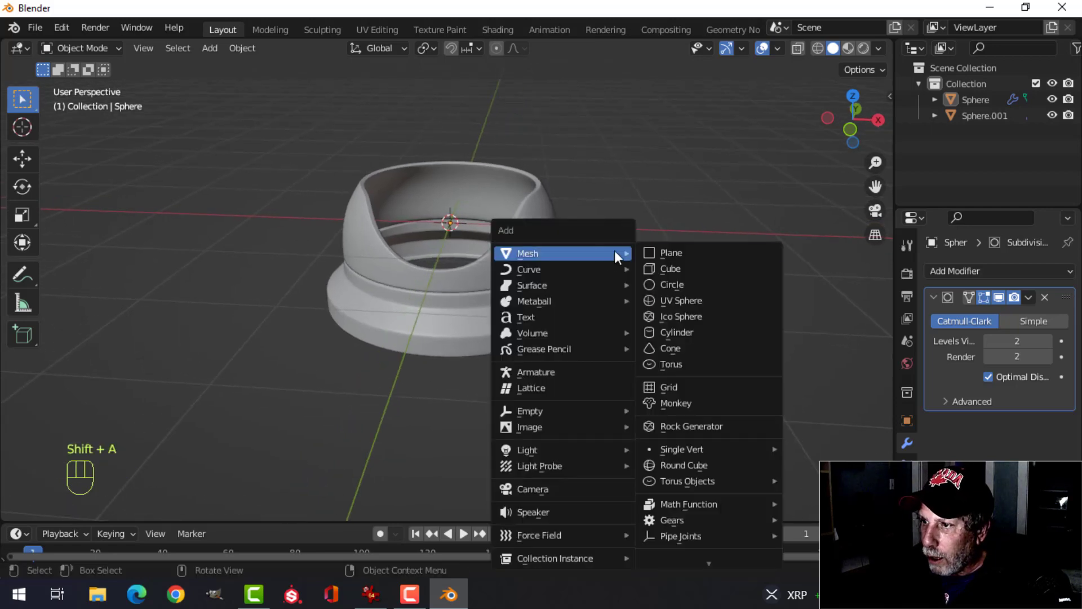
pyautogui.click(675, 294)
pyautogui.press('Tab')
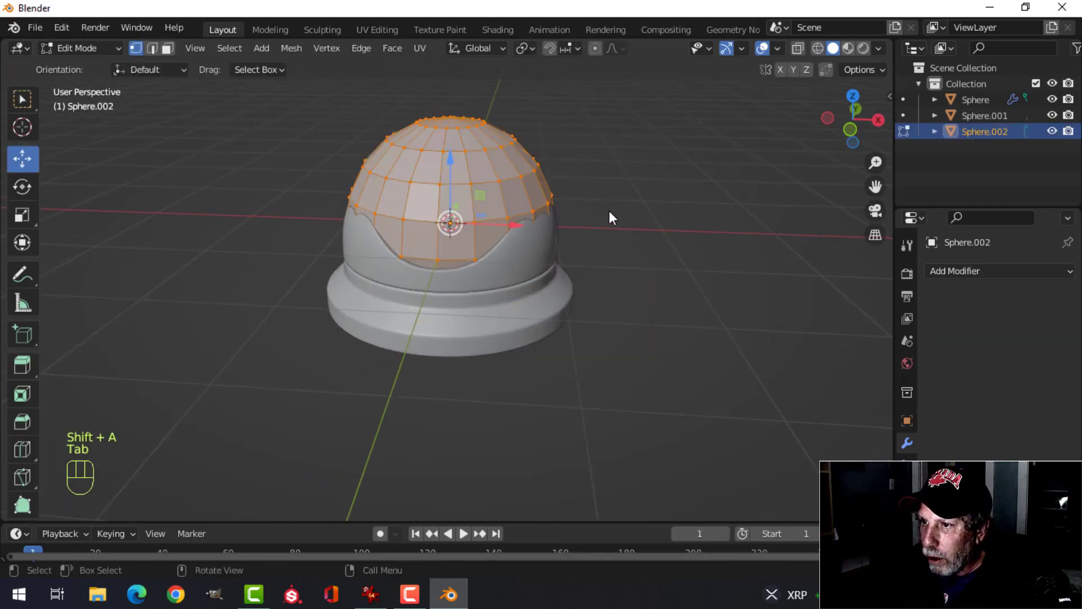
pyautogui.press('s')
pyautogui.click(600, 211)
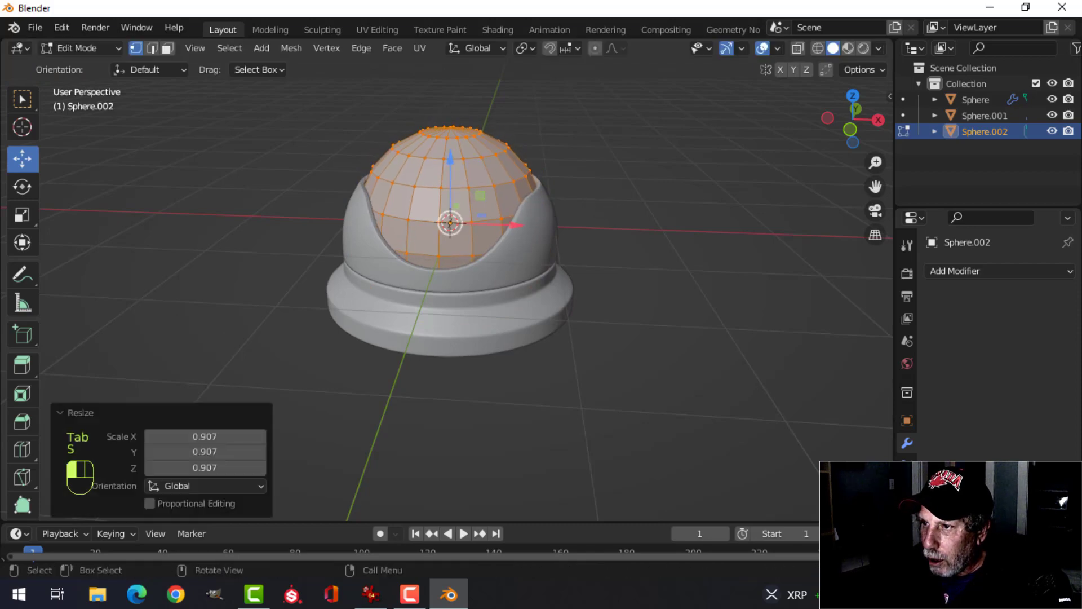
# - Delete the inner sphere's top pole vertex together with the surrounding ring of vertices to open its top
pyautogui.moveTo(564, 217); pyautogui.dragTo(531, 234, button='middle')
pyautogui.scroll(4, 507, 198)
pyautogui.click(475, 135)
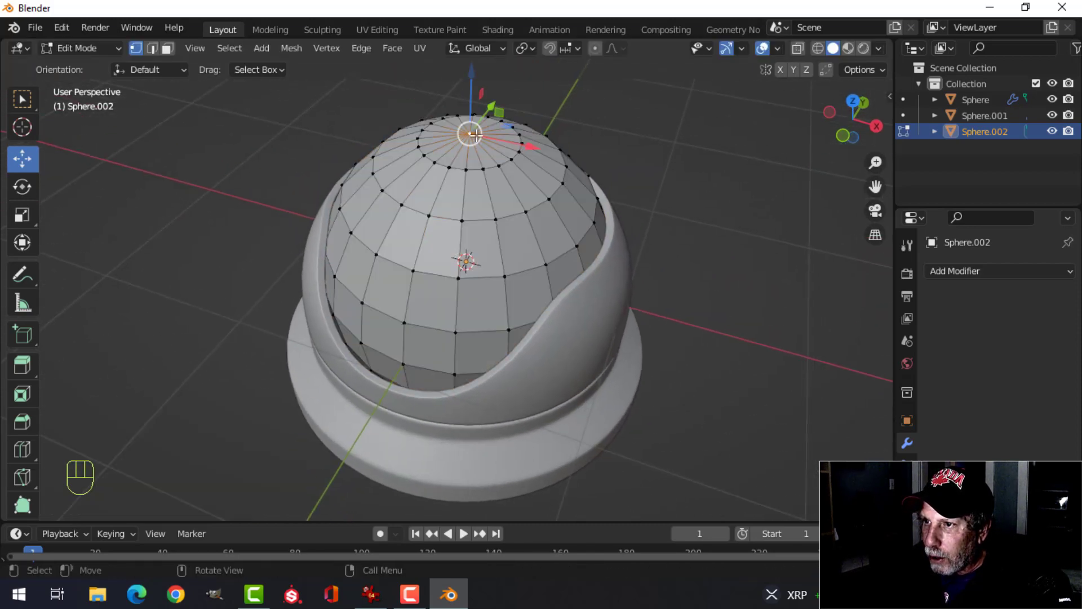
pyautogui.press('ctrl+KP_Add')
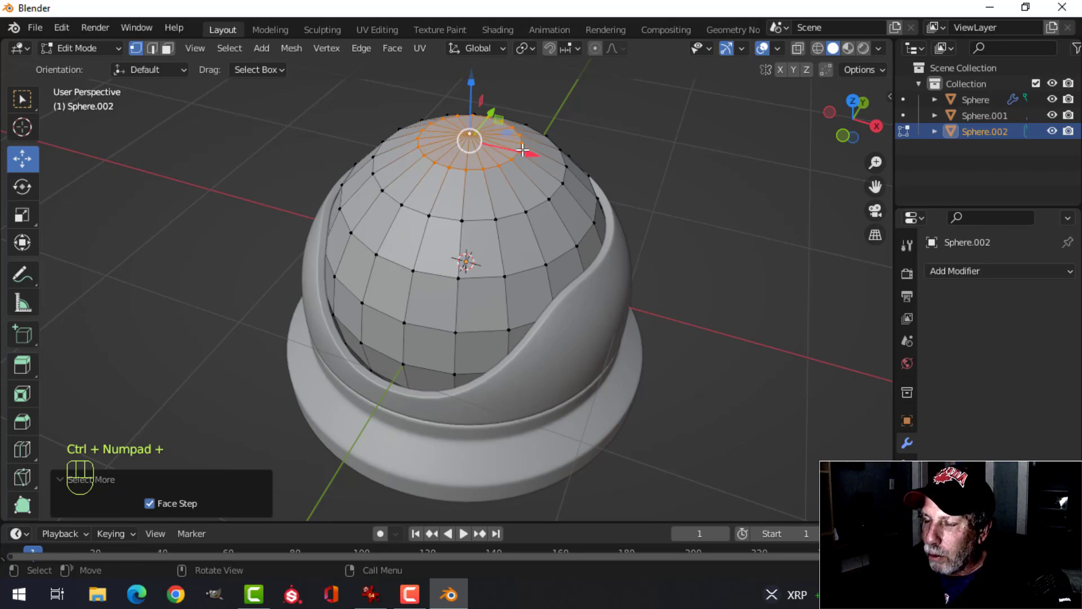
pyautogui.scroll(2, 524, 169)
pyautogui.press('x')
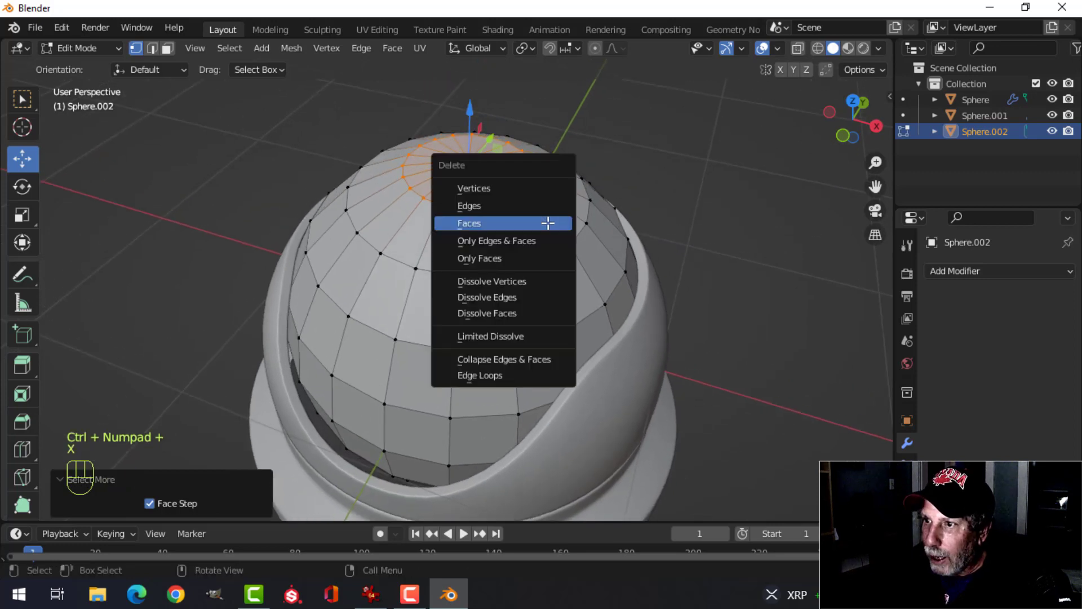
pyautogui.click(528, 192)
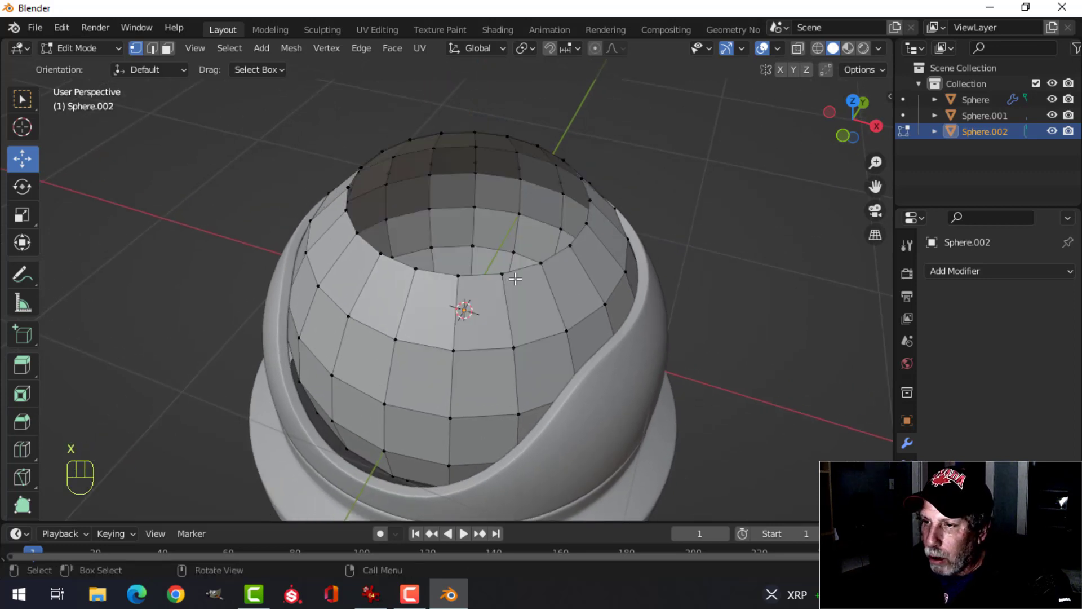
# - Extrude the edge loop around the sphere's top opening inward at about 0.827 scale to form a flat rim
pyautogui.press('2')
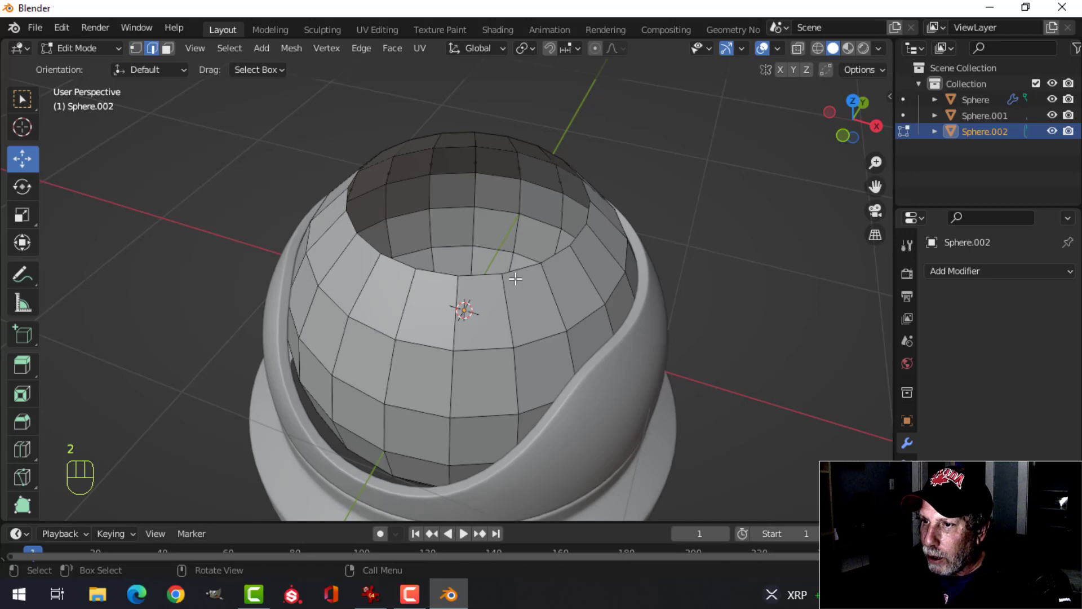
pyautogui.keyDown('alt'); pyautogui.keyDown('shift'); pyautogui.click(555, 256); pyautogui.keyUp('shift'); pyautogui.keyUp('alt')
pyautogui.moveTo(556, 256); pyautogui.dragTo(660, 251, button='middle')
pyautogui.press('e')
pyautogui.press('s')
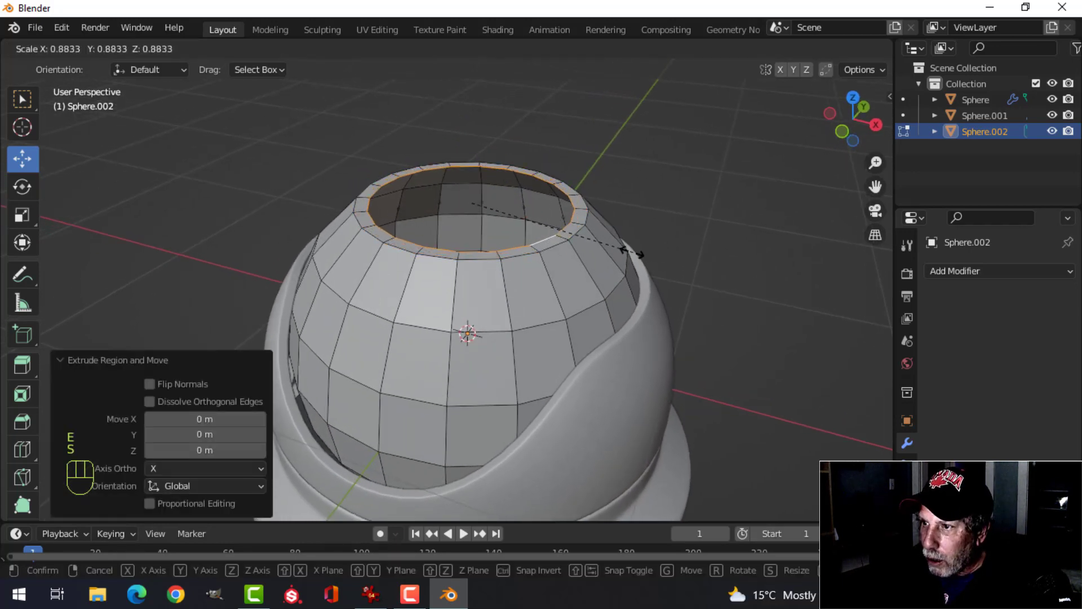
pyautogui.click(564, 235)
# - Extrude the rim's inner edge loop and move it down into the sphere to form an inner wall
pyautogui.moveTo(563, 235); pyautogui.dragTo(556, 240, button='middle')
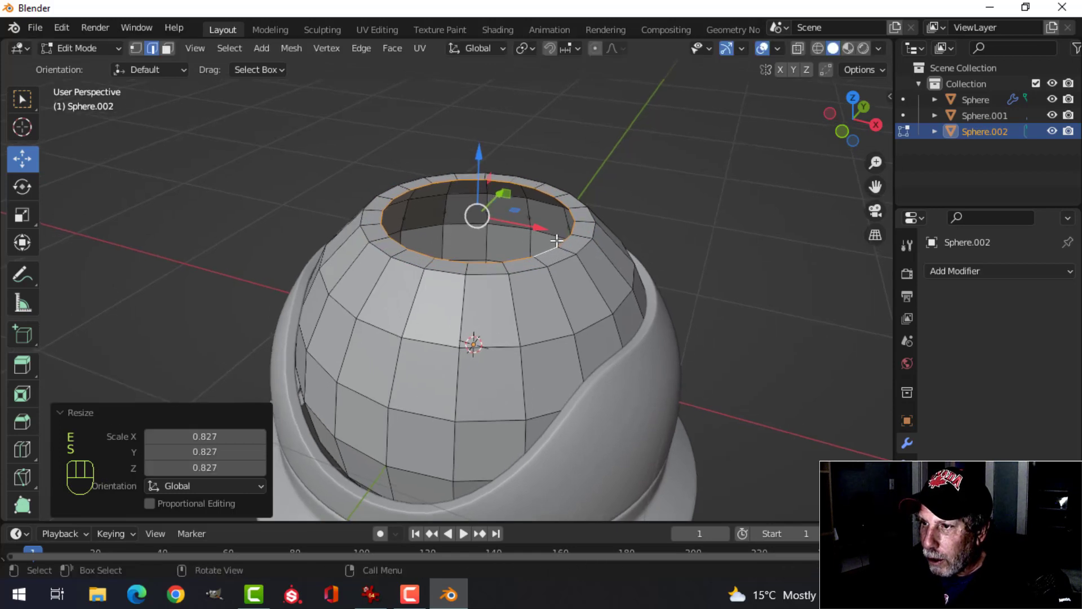
pyautogui.press('e')
pyautogui.click(516, 212)
pyautogui.moveTo(483, 156); pyautogui.dragTo(488, 181)
# - Extrude the inner wall's lower edge loop inward at about 0.666 scale and scale it again by about 0.925 to form a recessed floor
pyautogui.press('e')
pyautogui.rightClick(685, 224)
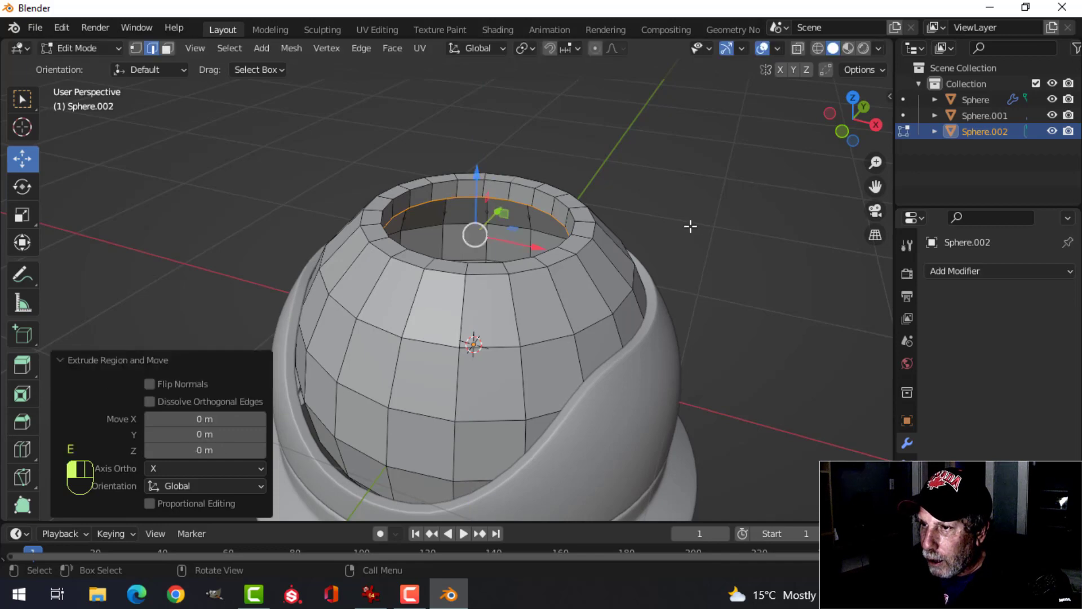
pyautogui.press('s')
pyautogui.click(608, 224)
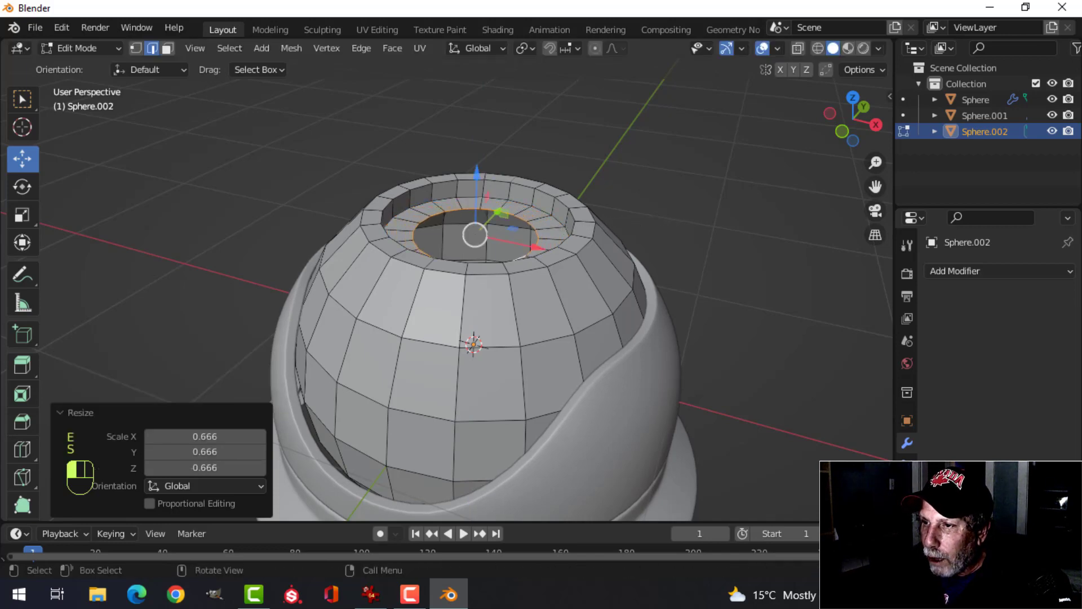
pyautogui.press('s')
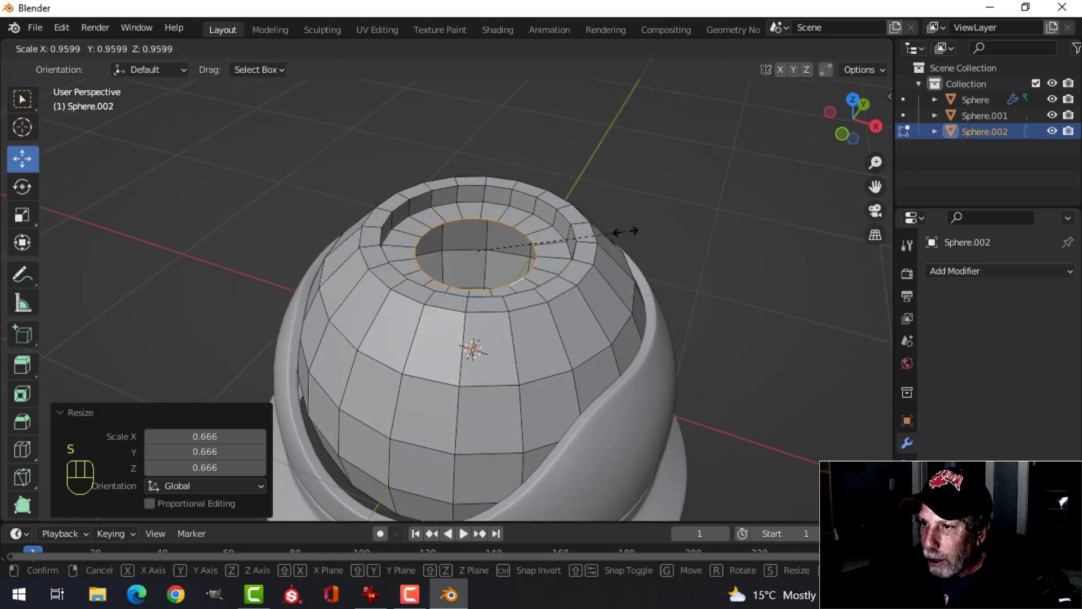
pyautogui.click(622, 234)
# - Extrude the floor's inner edge loop upward and then inward at about 0.81 scale to form a raised ring around the hole
pyautogui.moveTo(607, 234)
pyautogui.mouseDown(button='middle')
pyautogui.moveTo(599, 242)
pyautogui.moveTo(586, 229)
pyautogui.mouseUp(button='middle')
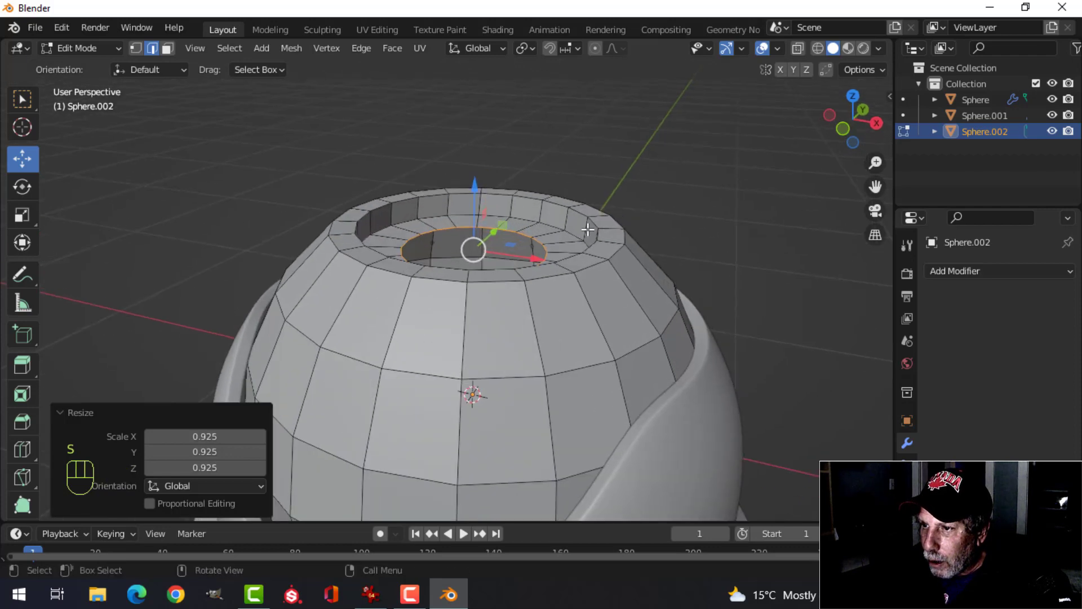
pyautogui.press('e')
pyautogui.rightClick(555, 223)
pyautogui.moveTo(472, 199); pyautogui.dragTo(477, 179)
pyautogui.press('e')
pyautogui.click(598, 223)
pyautogui.press('s')
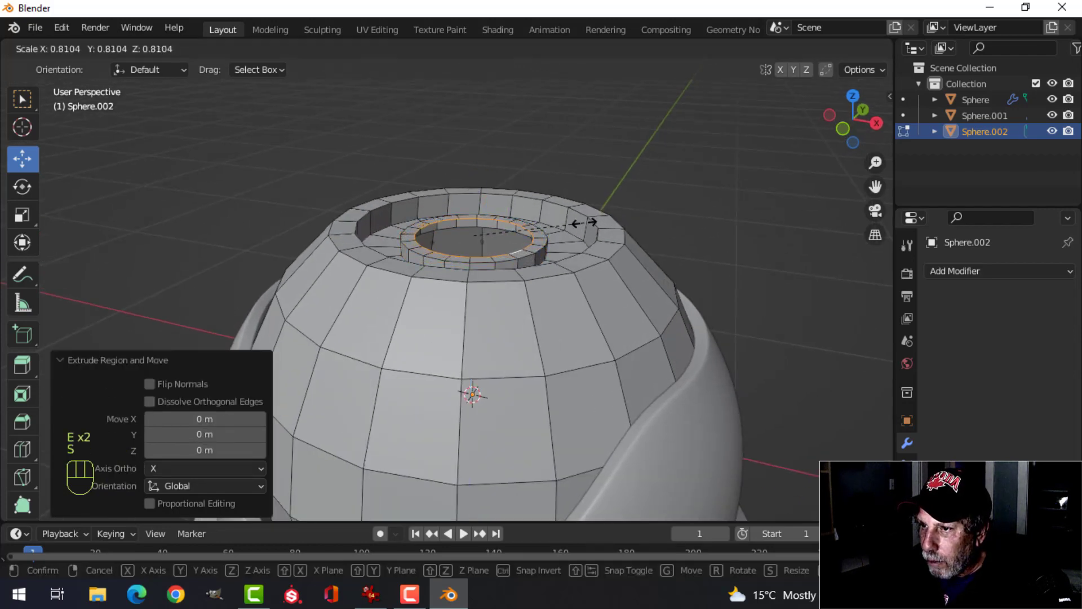
pyautogui.click(584, 223)
# - Extrude the raised ring's inner loop down about 0.056 m and scale it to about 0.753 to form a funnel wall
pyautogui.click(530, 212)
pyautogui.moveTo(477, 176); pyautogui.dragTo(481, 191)
pyautogui.press('s')
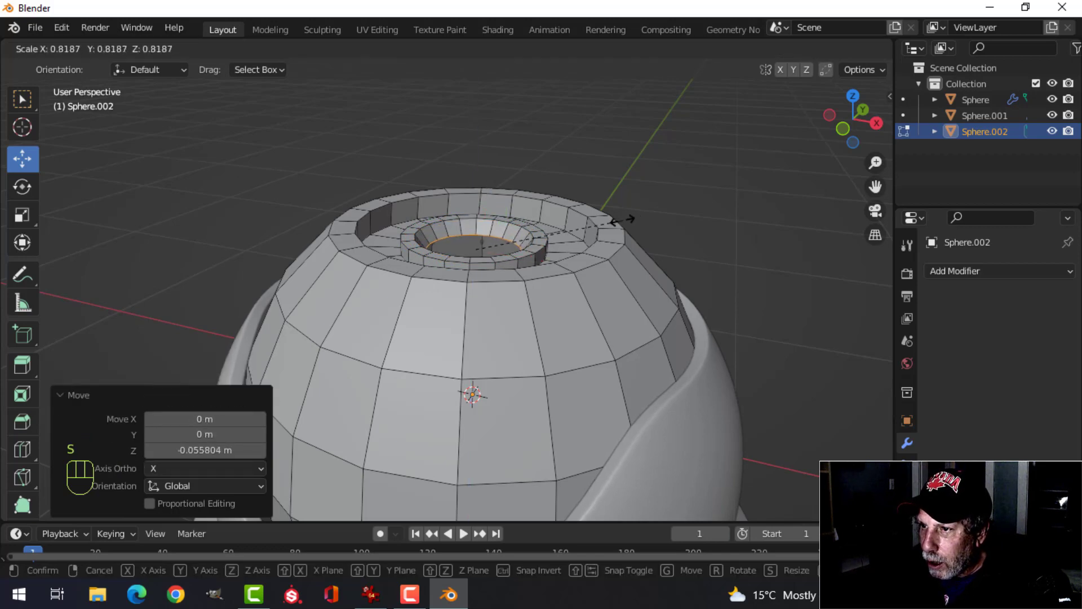
pyautogui.click(613, 221)
# - Extrude the funnel's lower edge loop inward at about 0.894 scale to form a narrow ledge
pyautogui.scroll(5, 586, 221)
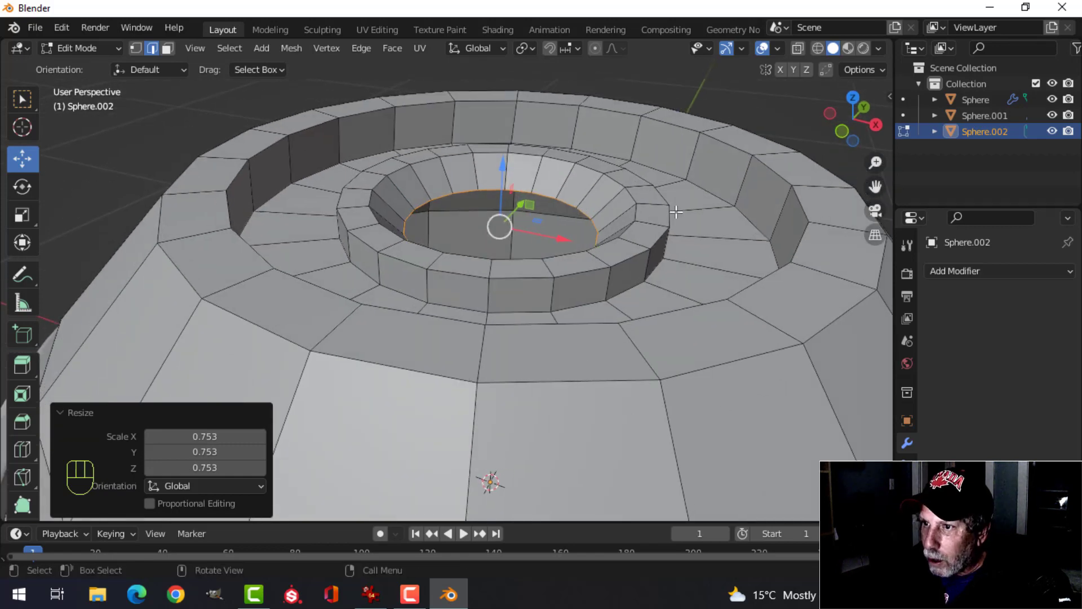
pyautogui.press('e')
pyautogui.press('s')
pyautogui.click(648, 213)
pyautogui.keyDown('shift'); pyautogui.moveTo(557, 212); pyautogui.dragTo(566, 221, button='middle'); pyautogui.keyUp('shift')
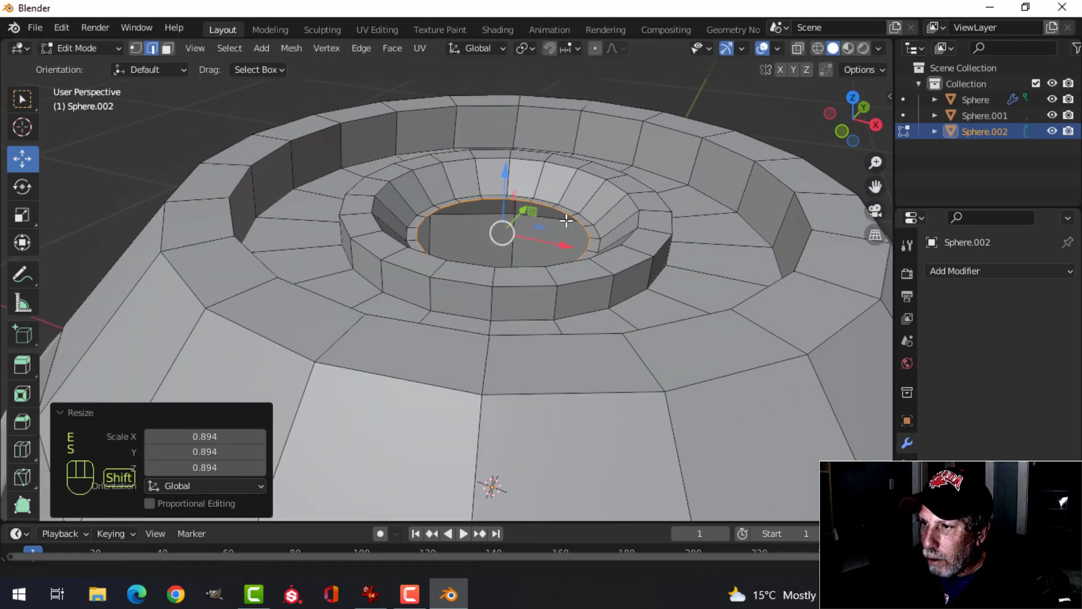
# - Extrude the narrow ledge's inner loop down about 0.026 m, then inward at about 0.702 scale to form a lower ledge
pyautogui.hotkey('ctrl', 'z')
pyautogui.hotkey('ctrl', 'z')
pyautogui.press('e')
pyautogui.click(545, 189)
pyautogui.press('e')
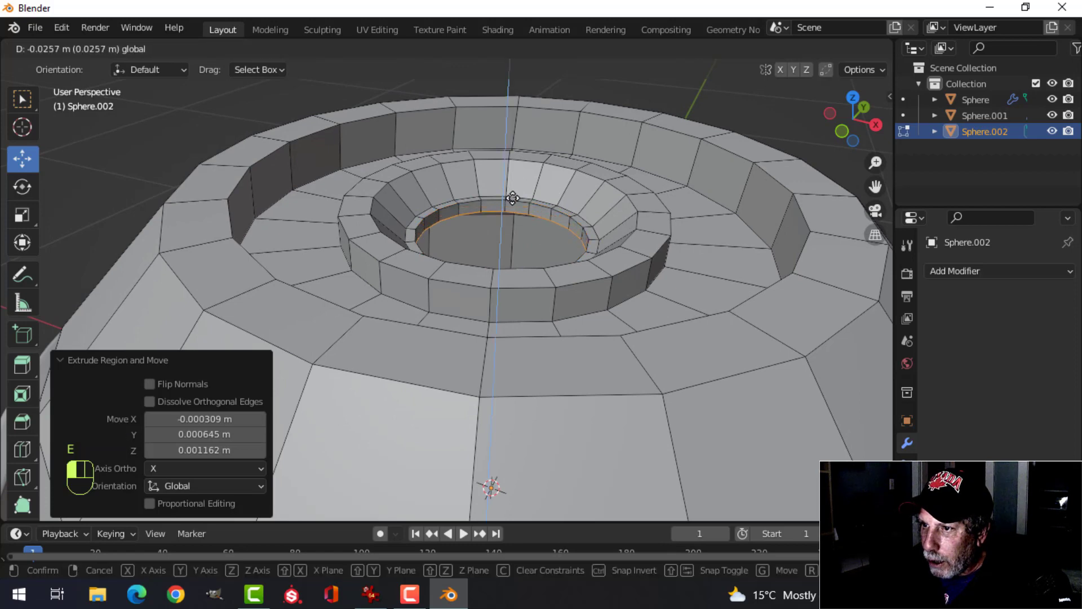
pyautogui.rightClick(659, 222)
pyautogui.press('s')
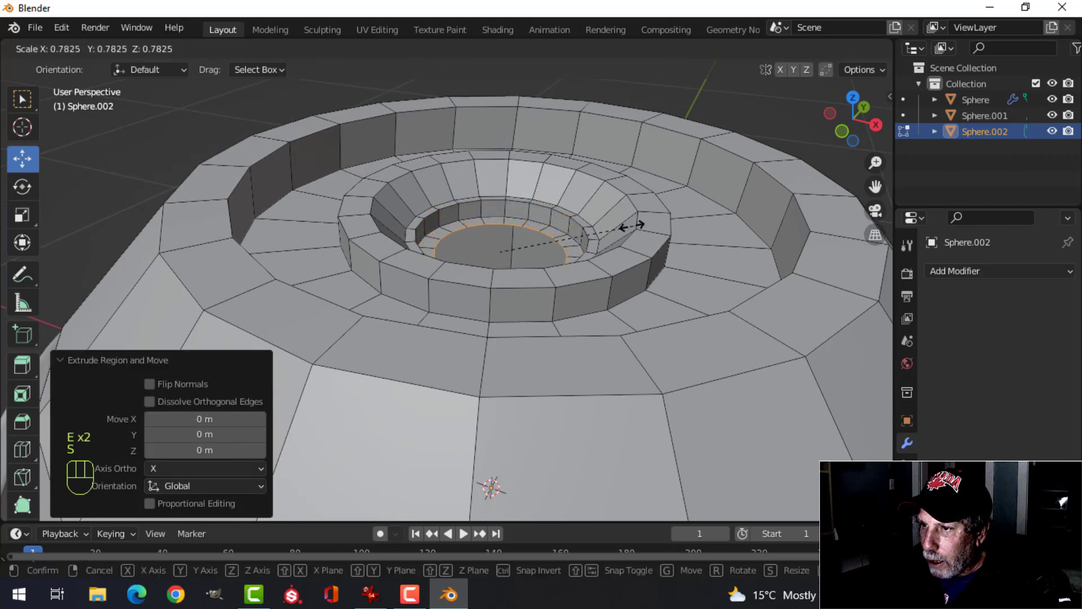
pyautogui.click(615, 230)
# - Extrude the lower ledge's inner edge loop down about 0.034 m to form the innermost wall
pyautogui.moveTo(612, 230); pyautogui.dragTo(584, 217, button='middle')
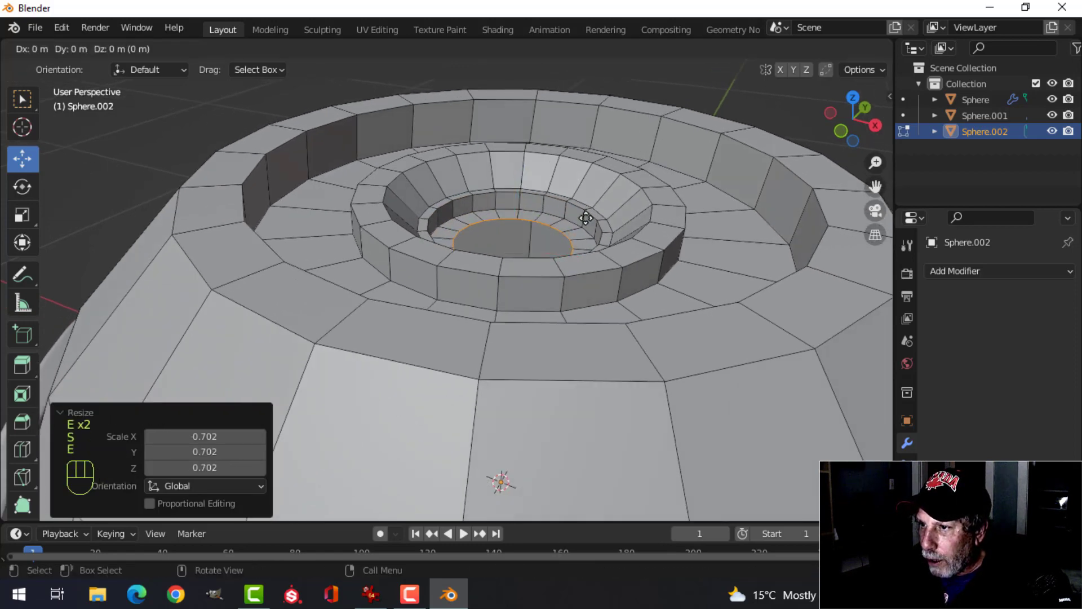
pyautogui.press('e')
pyautogui.click(524, 214)
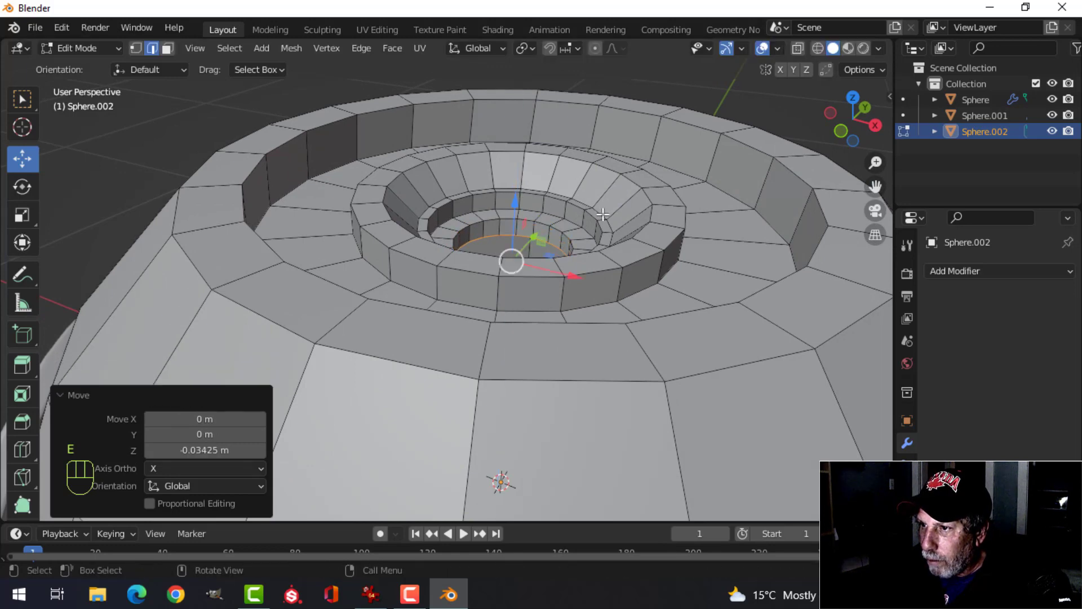
# - Bevel the outer and inner edge loops of the sphere's flat top rim about 0.006 m wide with 2 segments
pyautogui.hotkey('alt', 'a')
pyautogui.moveTo(523, 213); pyautogui.dragTo(611, 324, button='middle')
pyautogui.keyDown('alt'); pyautogui.keyDown('shift'); pyautogui.click(581, 311); pyautogui.keyUp('shift'); pyautogui.keyUp('alt')
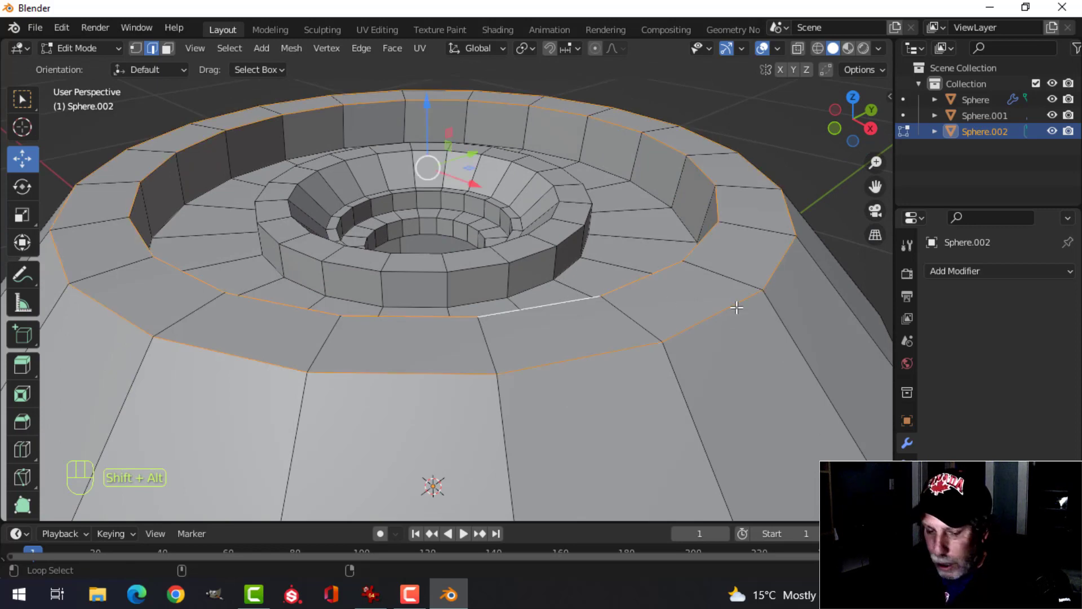
pyautogui.hotkey('ctrl', 'b')
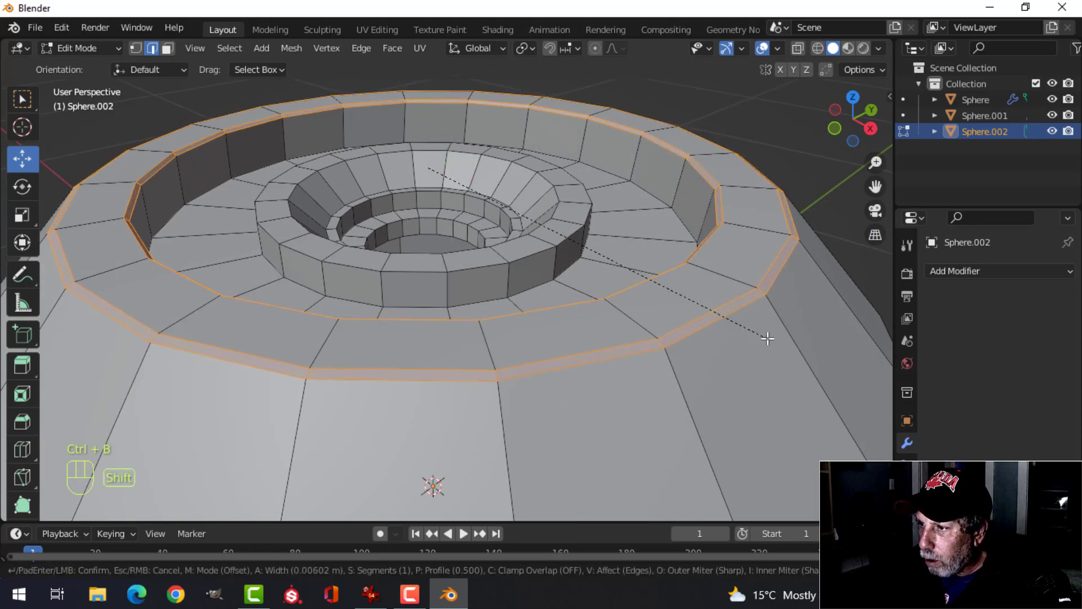
pyautogui.scroll(1, 767, 338)
pyautogui.click(767, 338)
# - Bevel both upper edge loops of the raised ring and the inner edge loops of the two ledges with 2 segments
pyautogui.hotkey('alt', 'a')
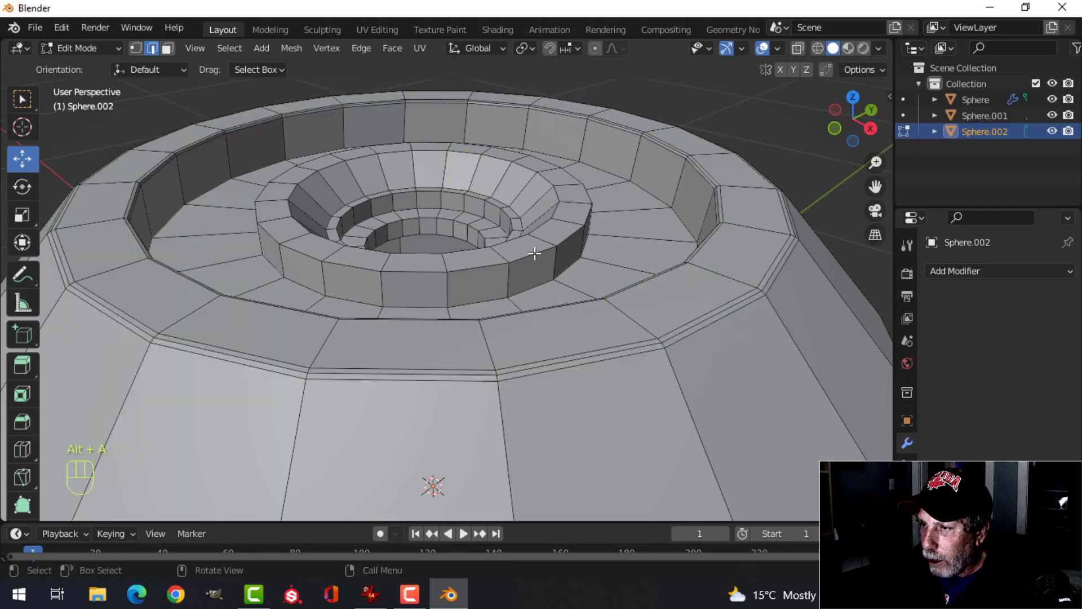
pyautogui.keyDown('alt'); pyautogui.keyDown('shift'); pyautogui.click(534, 233); pyautogui.keyUp('shift'); pyautogui.keyUp('alt')
pyautogui.keyDown('alt'); pyautogui.keyDown('shift'); pyautogui.click(536, 232); pyautogui.keyUp('shift'); pyautogui.keyUp('alt')
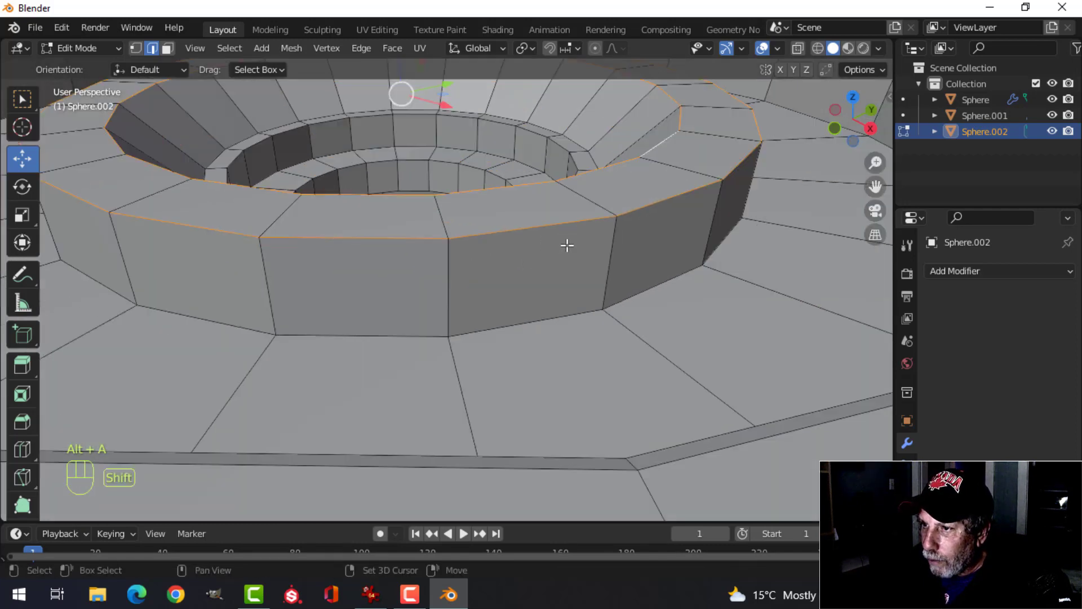
pyautogui.scroll(4, 564, 237)
pyautogui.keyDown('alt'); pyautogui.keyDown('shift'); pyautogui.click(535, 206); pyautogui.keyUp('shift'); pyautogui.keyUp('alt')
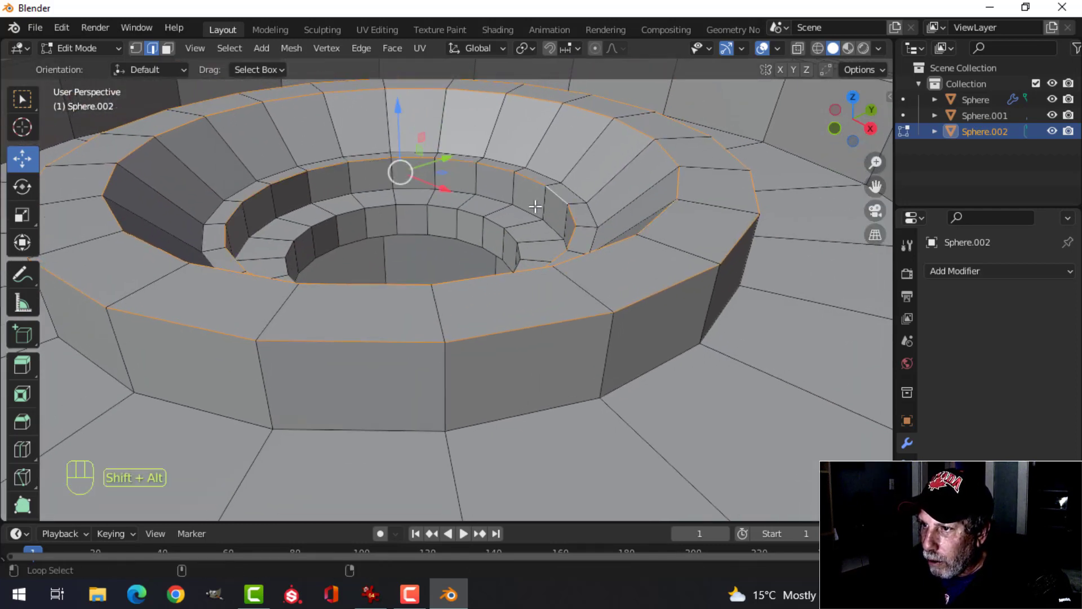
pyautogui.keyDown('alt'); pyautogui.keyDown('shift'); pyautogui.click(509, 230); pyautogui.keyUp('shift'); pyautogui.keyUp('alt')
pyautogui.hotkey('ctrl', 'b')
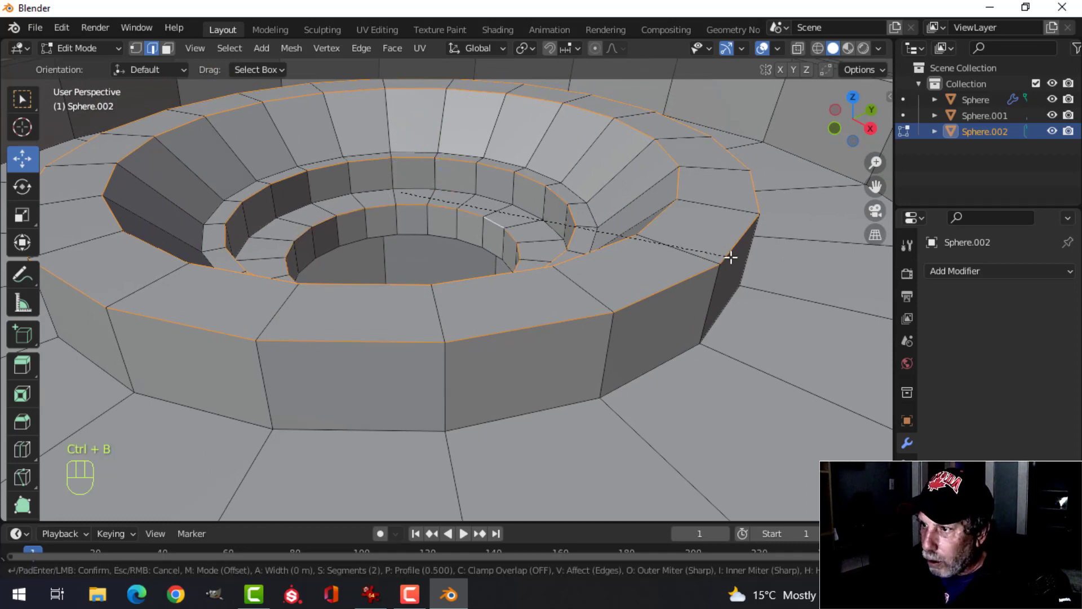
pyautogui.click(773, 282)
# - Bevel the recess's inner corner loops at both ledges, the raised ring's base and the outer wall's base about 0.007 m wide with 2 segments
pyautogui.hotkey('alt', 'a')
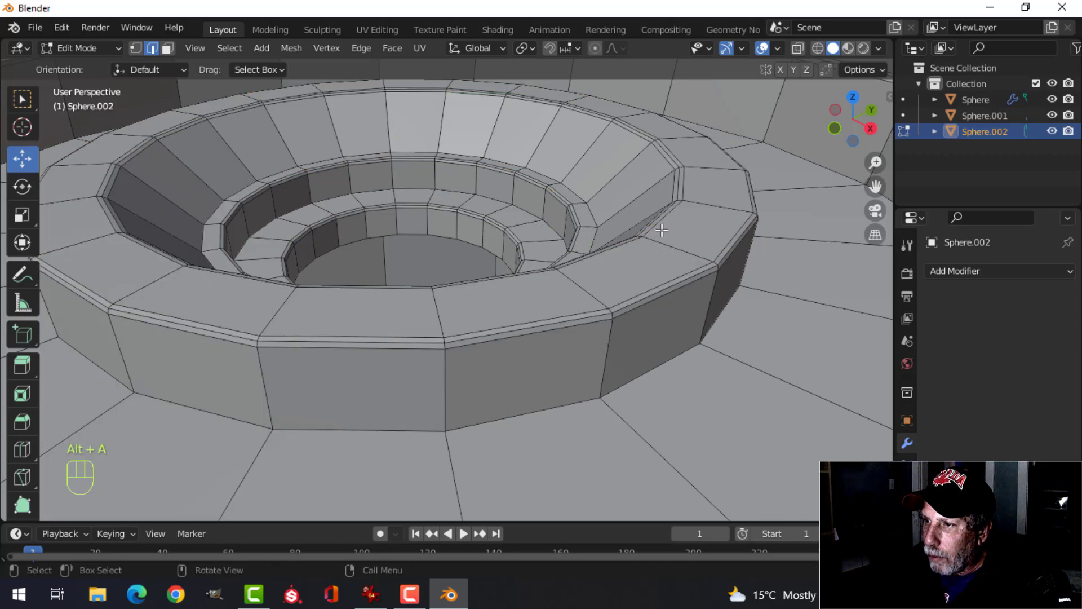
pyautogui.keyDown('alt'); pyautogui.keyDown('shift'); pyautogui.click(535, 214); pyautogui.keyUp('shift'); pyautogui.keyUp('alt')
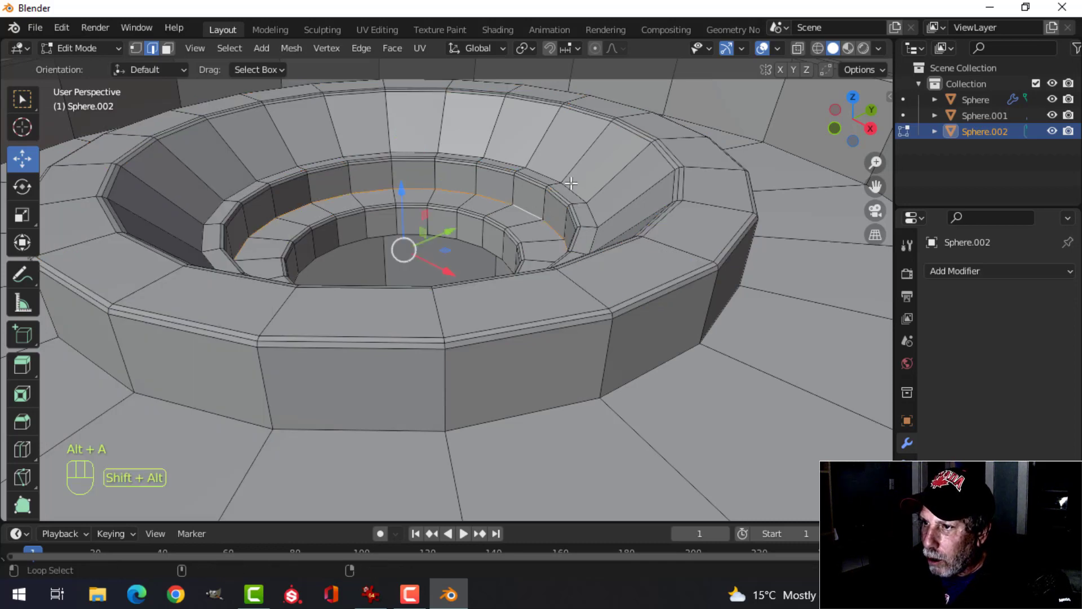
pyautogui.keyDown('alt'); pyautogui.keyDown('shift'); pyautogui.click(552, 174); pyautogui.keyUp('shift'); pyautogui.keyUp('alt')
pyautogui.moveTo(552, 174); pyautogui.dragTo(673, 255, button='middle')
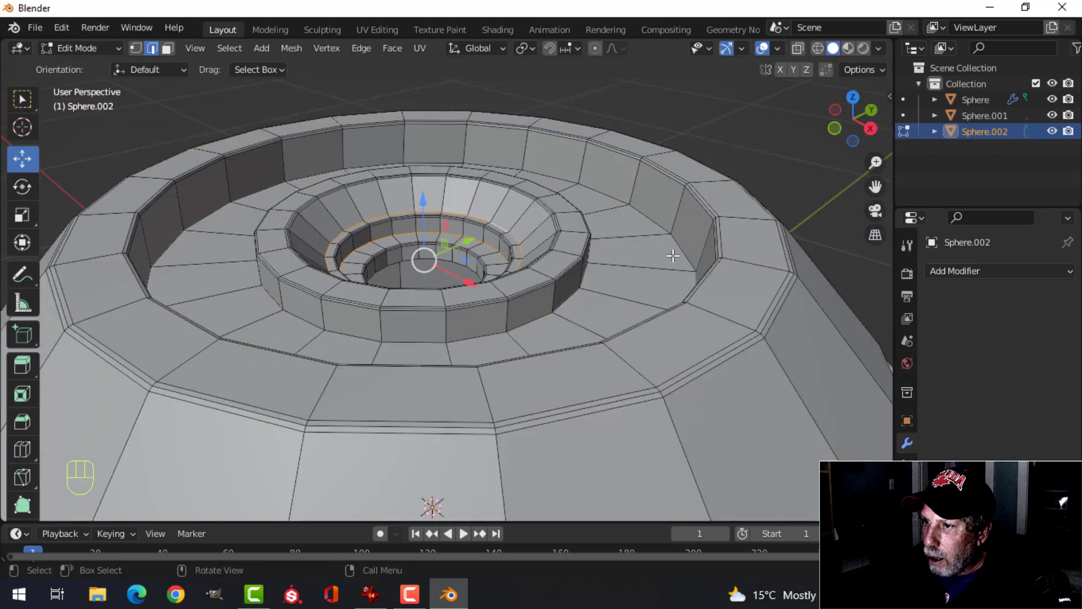
pyautogui.keyDown('alt'); pyautogui.keyDown('shift'); pyautogui.click(582, 290); pyautogui.keyUp('shift'); pyautogui.keyUp('alt')
pyautogui.keyDown('alt'); pyautogui.keyDown('shift'); pyautogui.click(645, 216); pyautogui.keyUp('shift'); pyautogui.keyUp('alt')
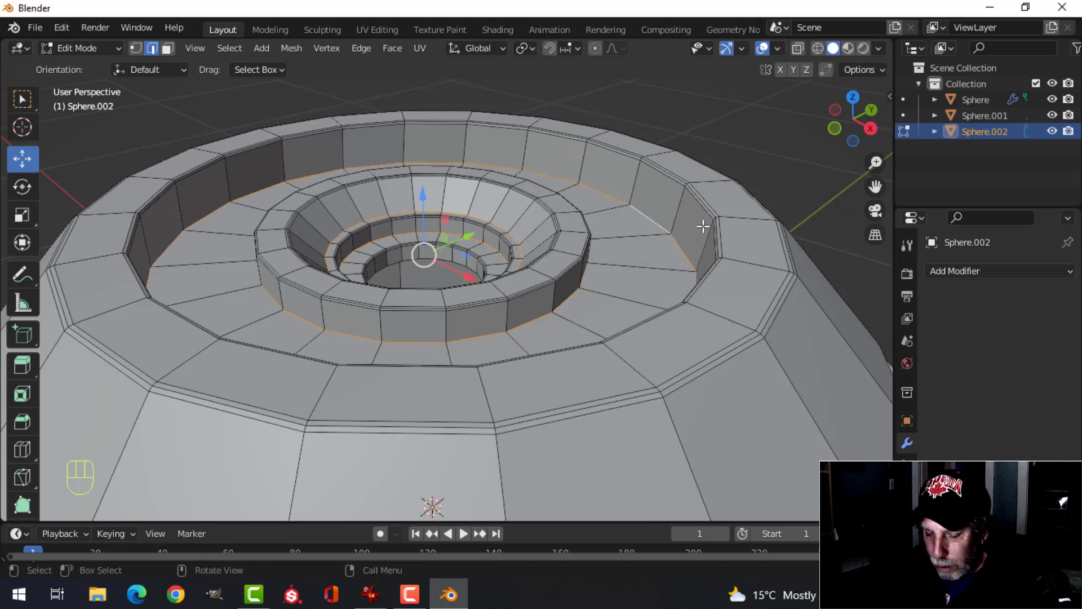
pyautogui.hotkey('ctrl', 'b')
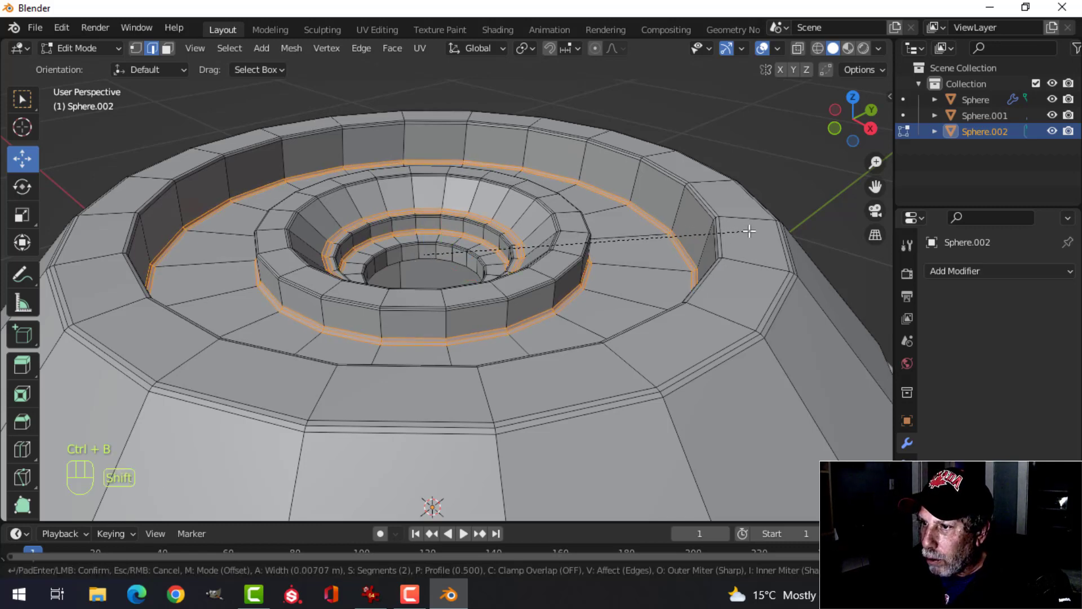
pyautogui.click(749, 231)
# - Return to Object Mode, add a level 2 subdivision surface to the inner sphere and shade it smooth
pyautogui.press('Tab')
pyautogui.moveTo(627, 258); pyautogui.dragTo(609, 260, button='middle')
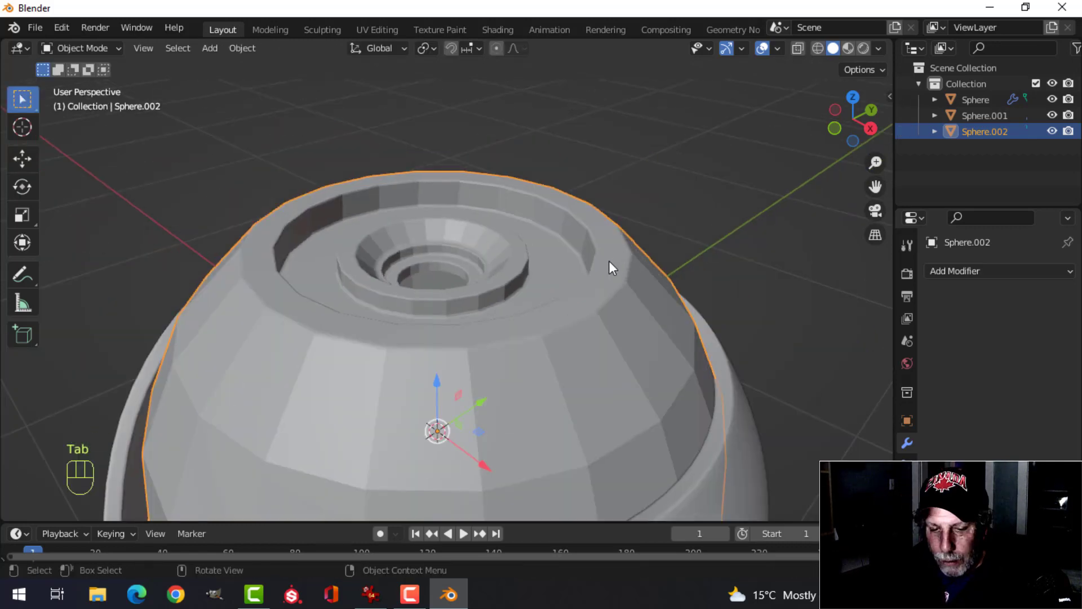
pyautogui.hotkey('ctrl', '2')
pyautogui.rightClick(533, 249)
pyautogui.click(532, 247)
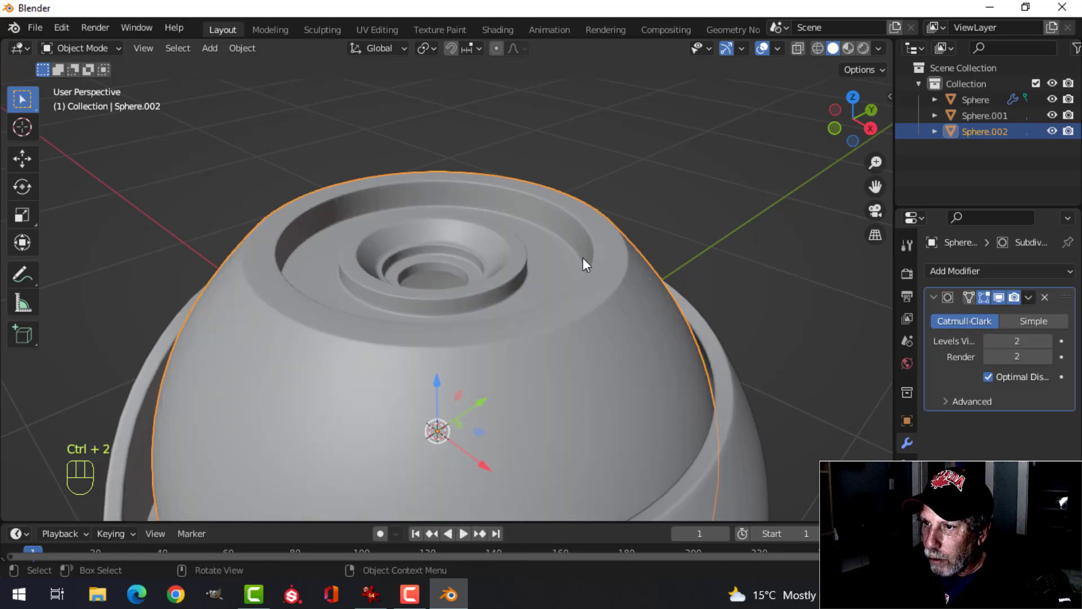
pyautogui.hotkey('alt', 'a')
# - Bevel the inner sphere's first horizontal edge loop below the top rim into a single-segment band about 0.009 m wide
pyautogui.moveTo(604, 314); pyautogui.dragTo(586, 269, button='middle')
pyautogui.click(504, 274)
pyautogui.press('Tab')
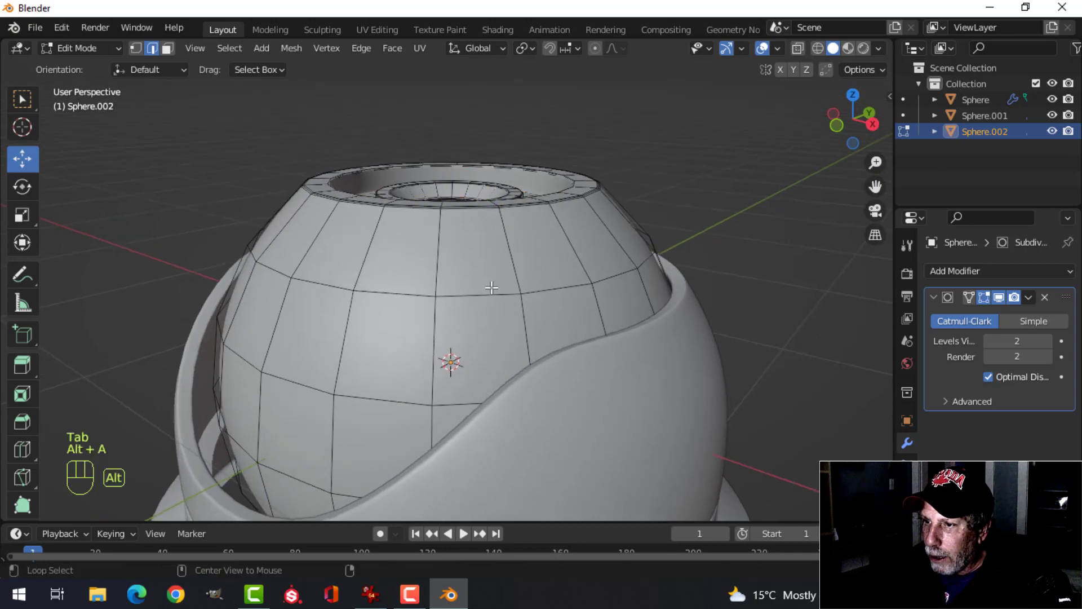
pyautogui.keyDown('alt'); pyautogui.keyDown('shift'); pyautogui.click(490, 290); pyautogui.keyUp('shift'); pyautogui.keyUp('alt')
pyautogui.hotkey('ctrl', 'b')
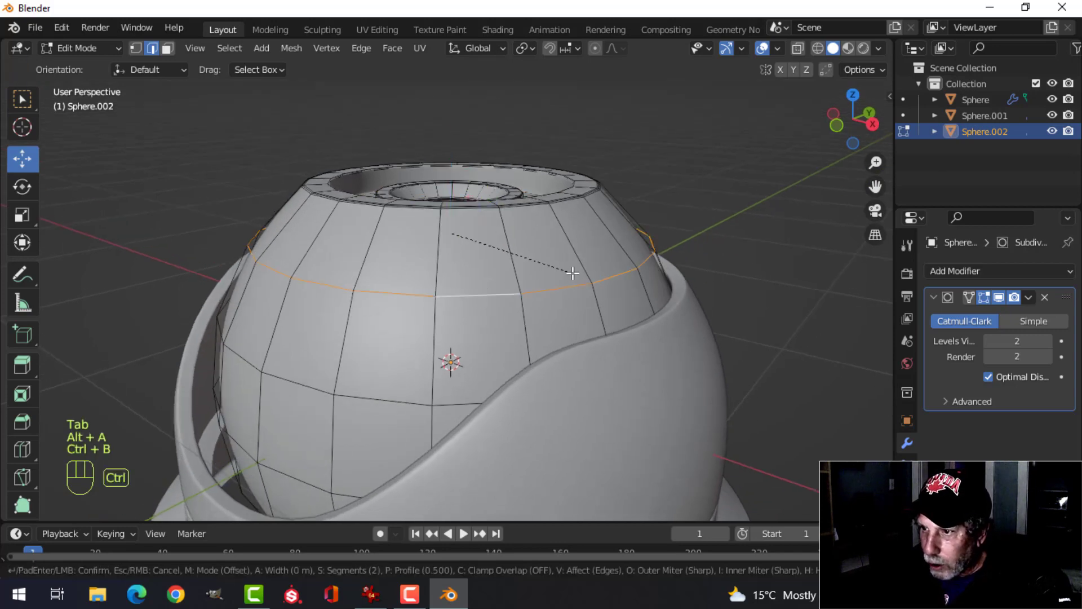
pyautogui.press('shift')
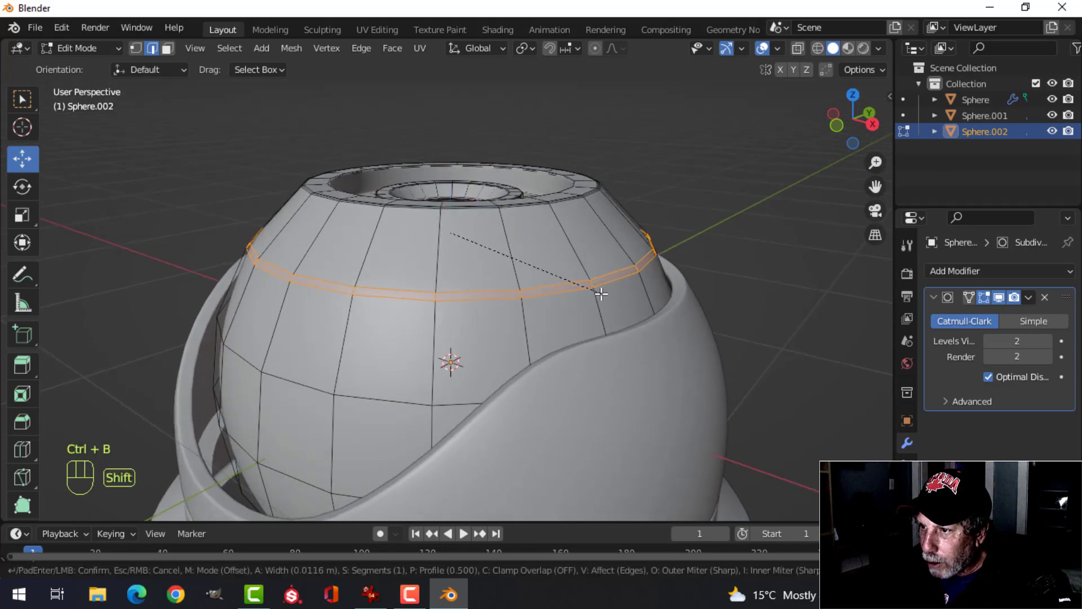
pyautogui.click(596, 294)
# - Extrude the narrow band and shrink it about 0.016 m inward along its normals to form a groove
pyautogui.scroll(2, 578, 295)
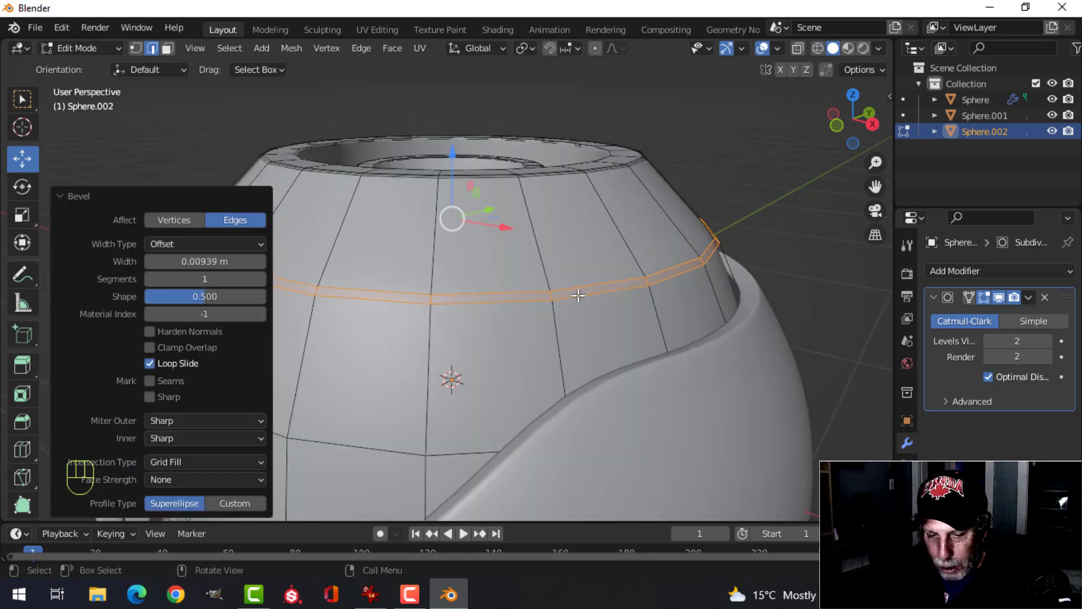
pyautogui.press('e')
pyautogui.rightClick(578, 294)
pyautogui.hotkey('alt', 's')
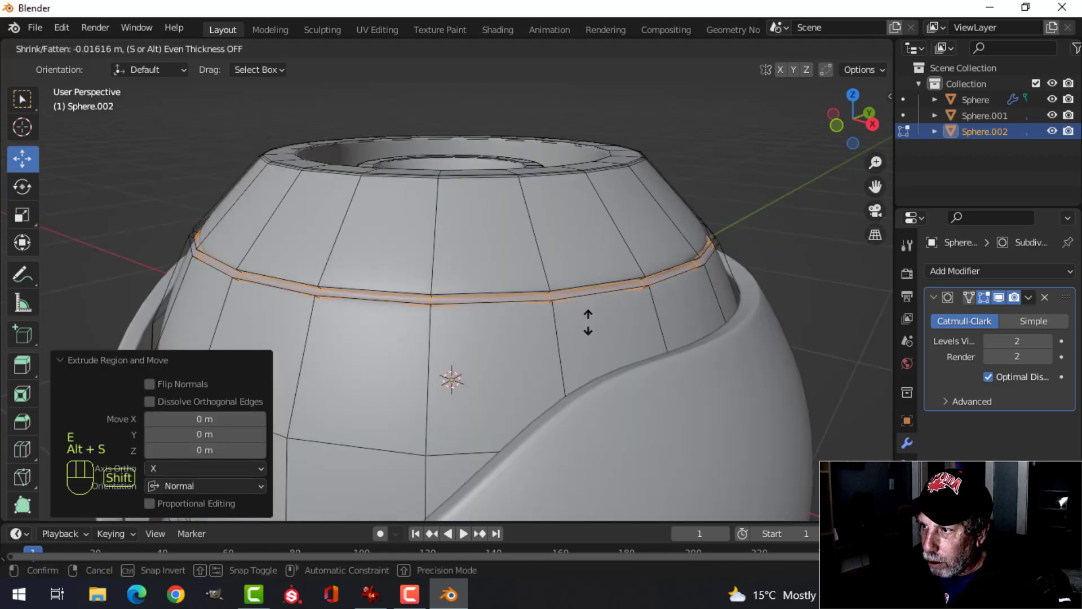
pyautogui.click(587, 322)
# - Add supporting loop cuts close above and below the groove to sharpen its edges, and return to Object Mode with nothing selected
pyautogui.hotkey('alt', 'a')
pyautogui.hotkey('ctrl', 'r')
pyautogui.click(560, 273)
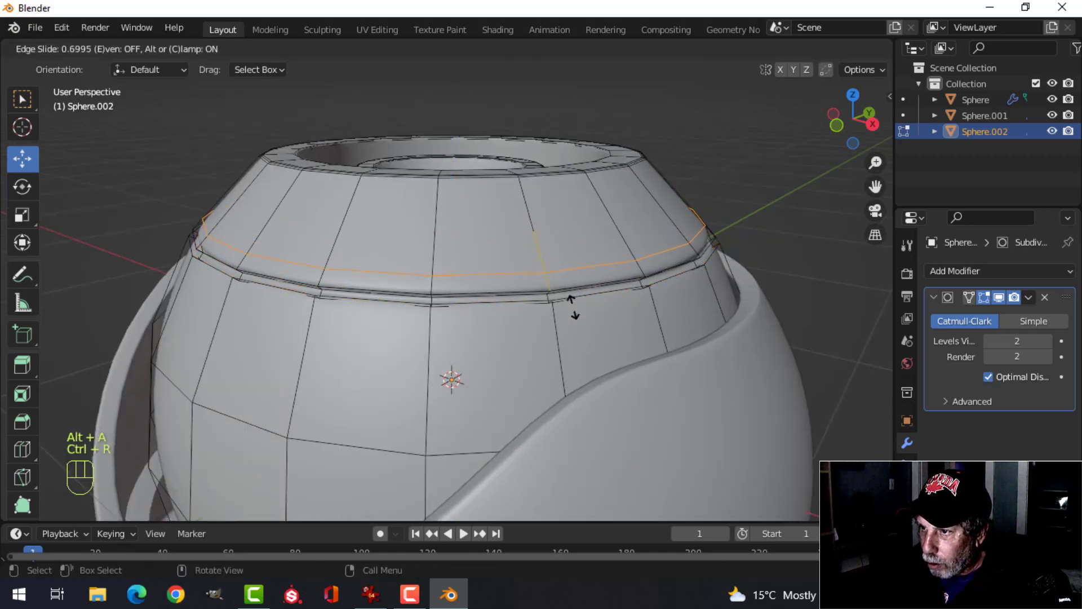
pyautogui.click(572, 313)
pyautogui.hotkey('ctrl', 'r')
pyautogui.click(571, 311)
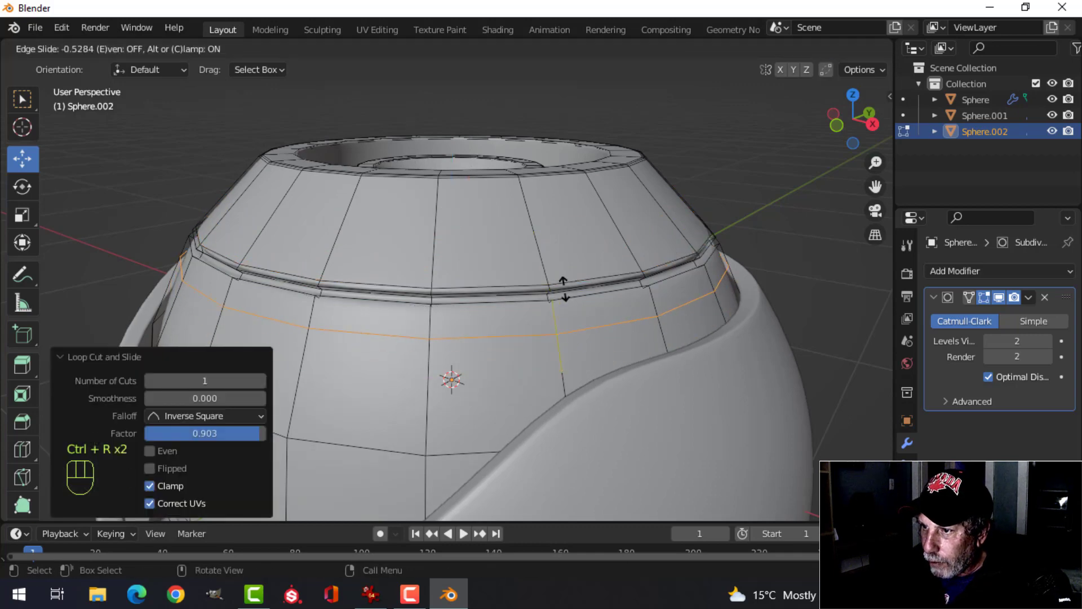
pyautogui.click(559, 266)
pyautogui.press('Tab')
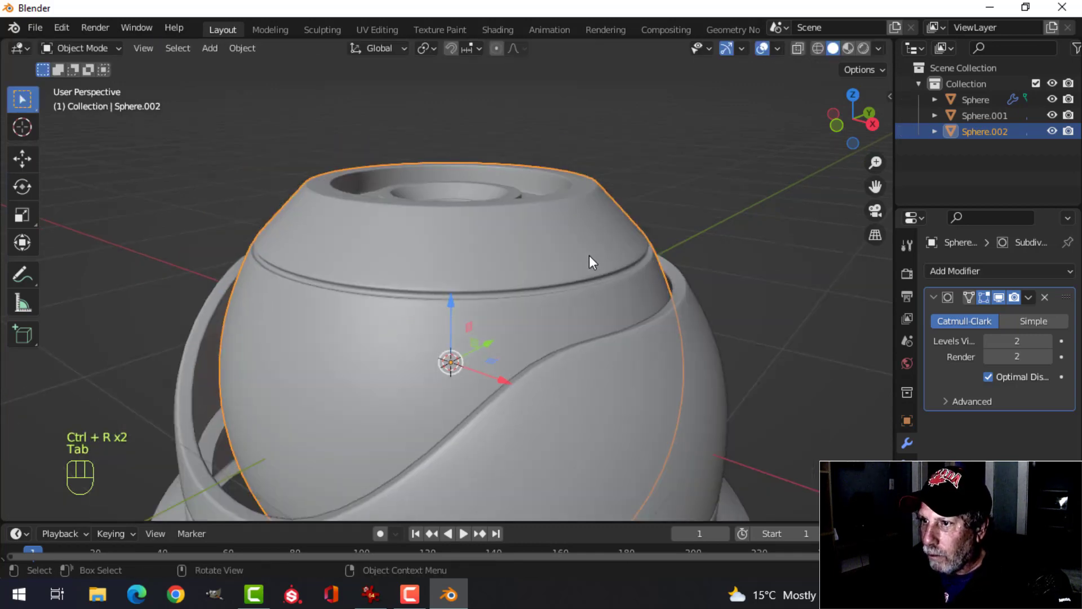
pyautogui.hotkey('alt', 'a')
pyautogui.moveTo(589, 255); pyautogui.dragTo(598, 289, button='middle')
pyautogui.scroll(3, 570, 276)
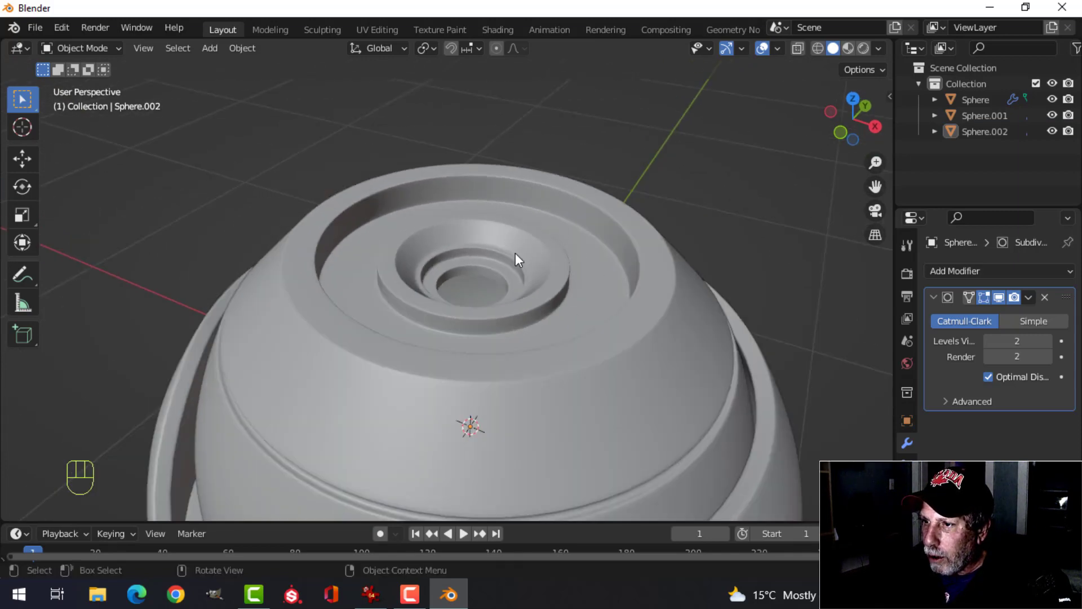
pyautogui.moveTo(515, 252); pyautogui.dragTo(498, 274, button='middle')
pyautogui.scroll(-2, 494, 320)
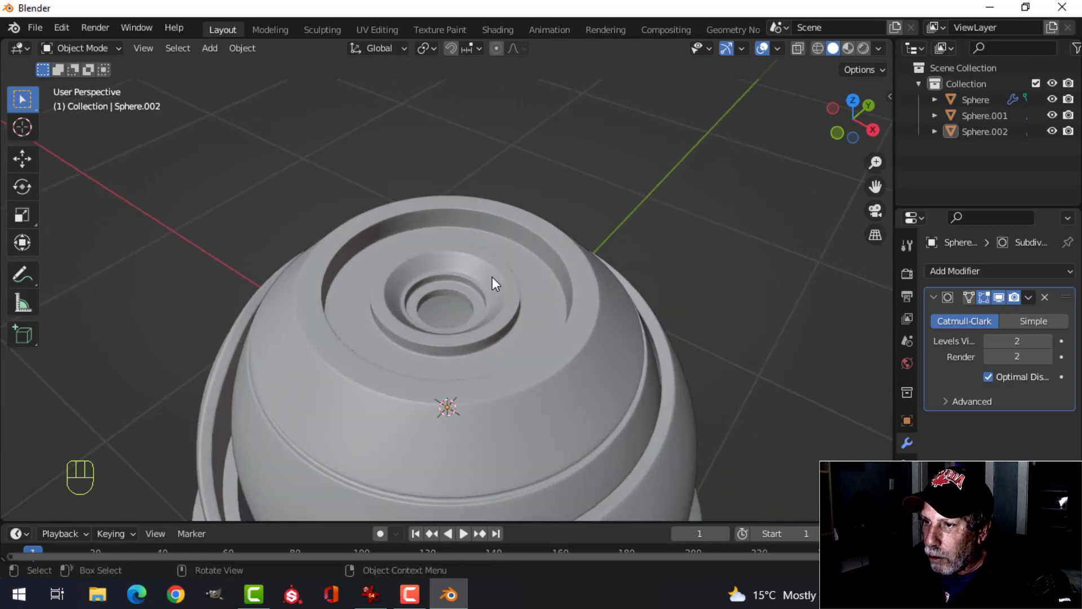
# - Add a cylinder mesh with 18 vertices at the world origin
pyautogui.click(492, 279)
pyautogui.hotkey('shift', 'a')
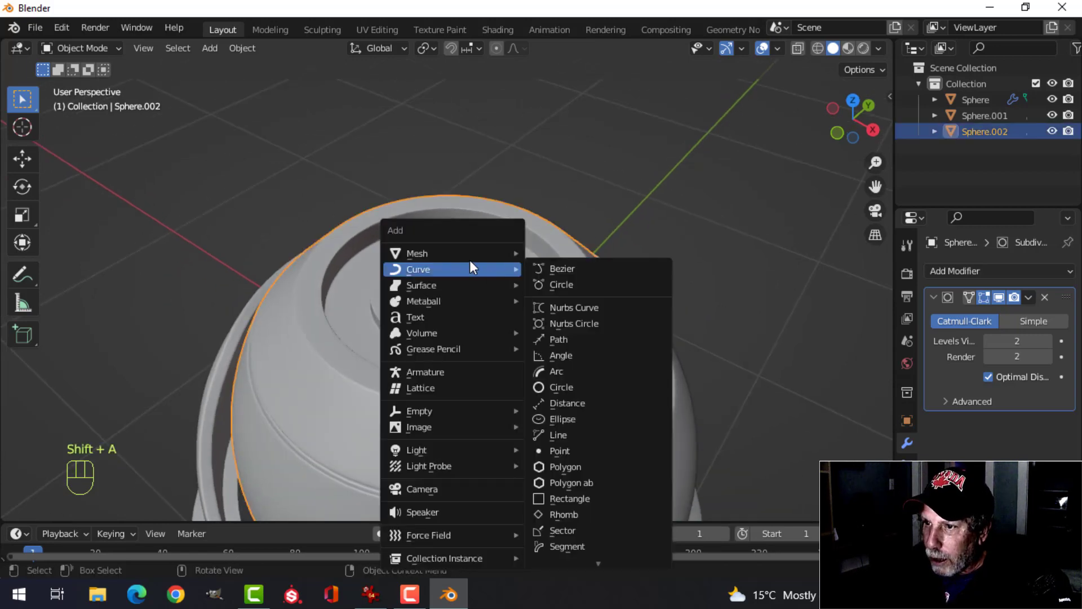
pyautogui.moveTo(468, 256)
pyautogui.click(575, 332)
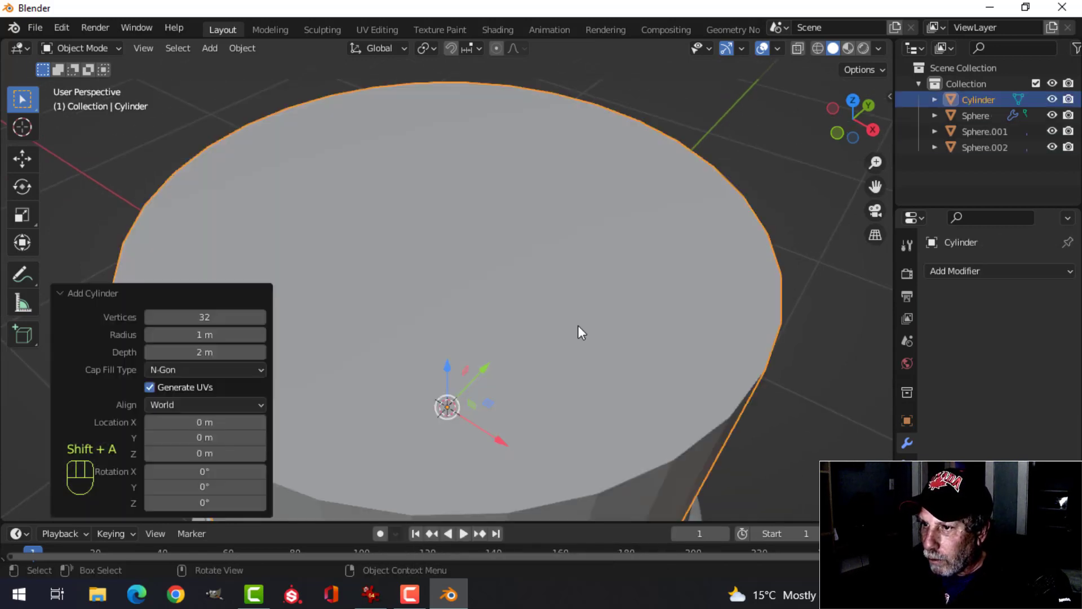
pyautogui.scroll(-2, 577, 326)
pyautogui.click(225, 322)
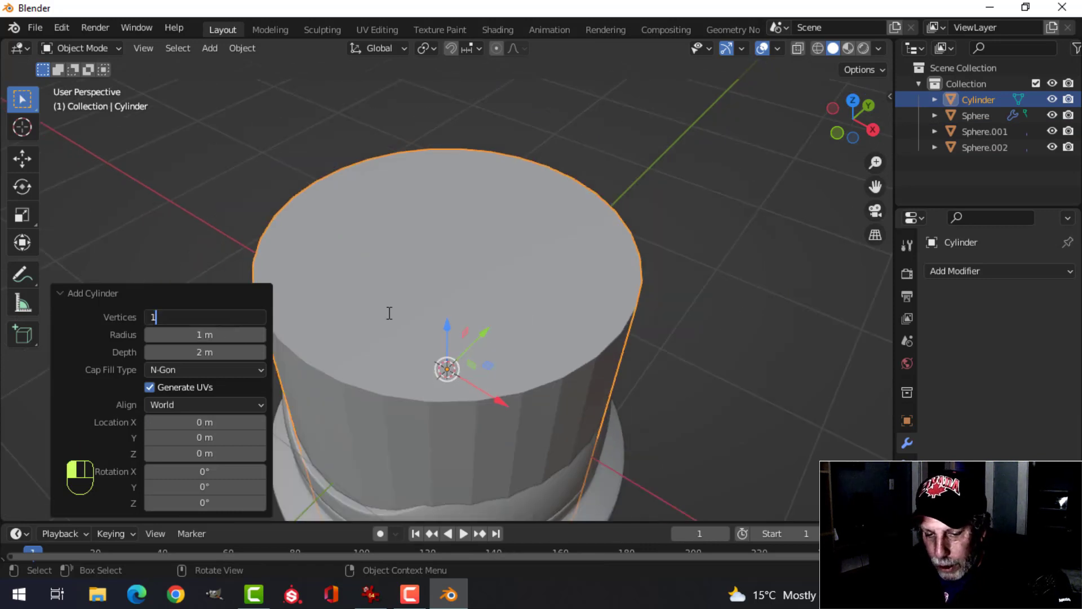
pyautogui.press('Return')
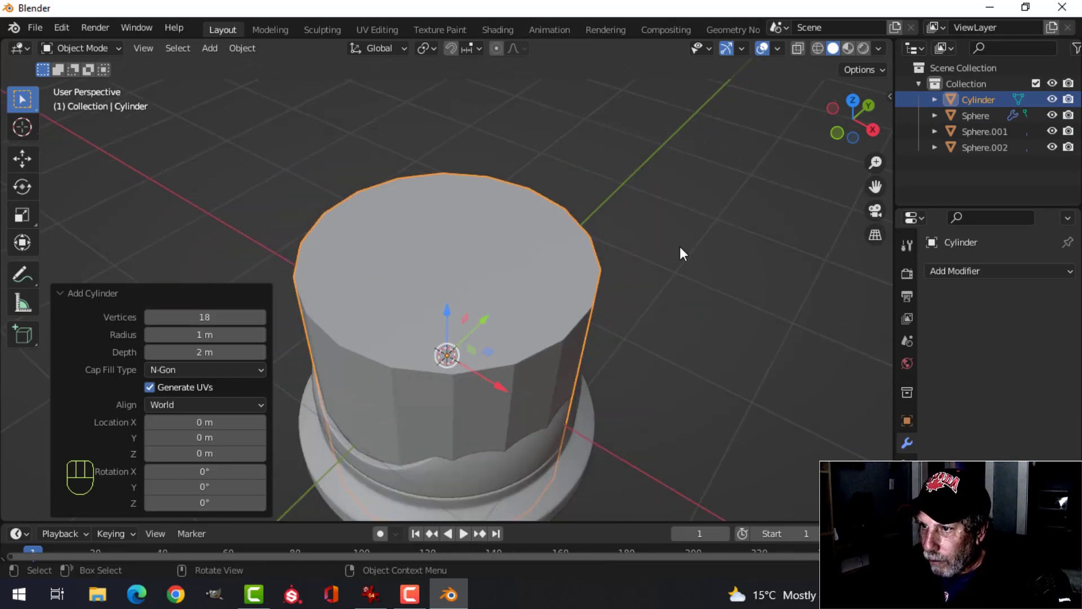
# - In Edit Mode, scale the cylinder uniformly to about 0.222 and raise it about 1.002 m along Z
pyautogui.press('Tab')
pyautogui.press('s')
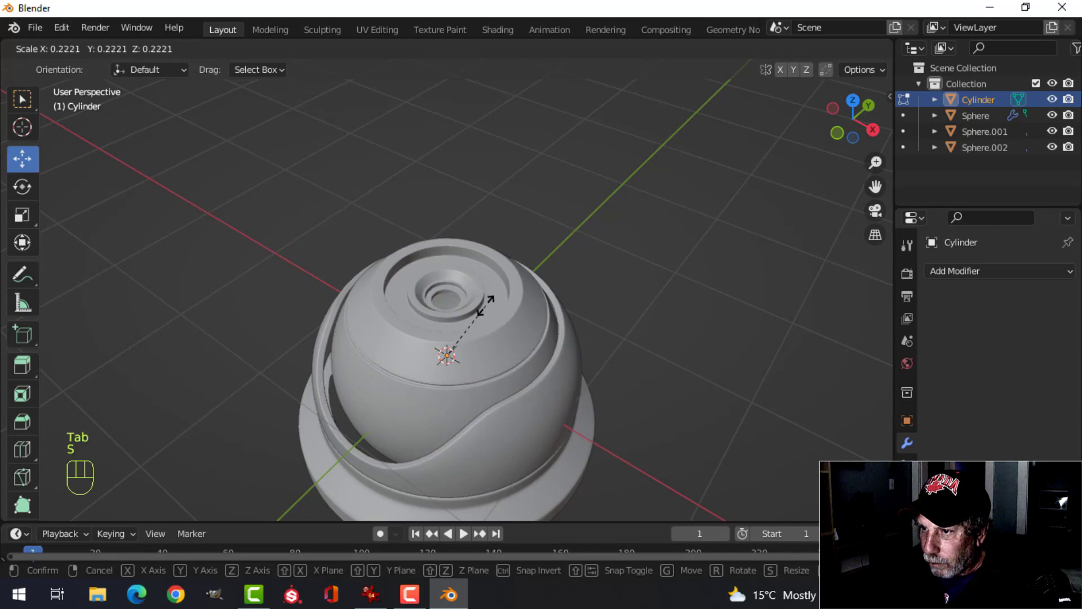
pyautogui.click(486, 305)
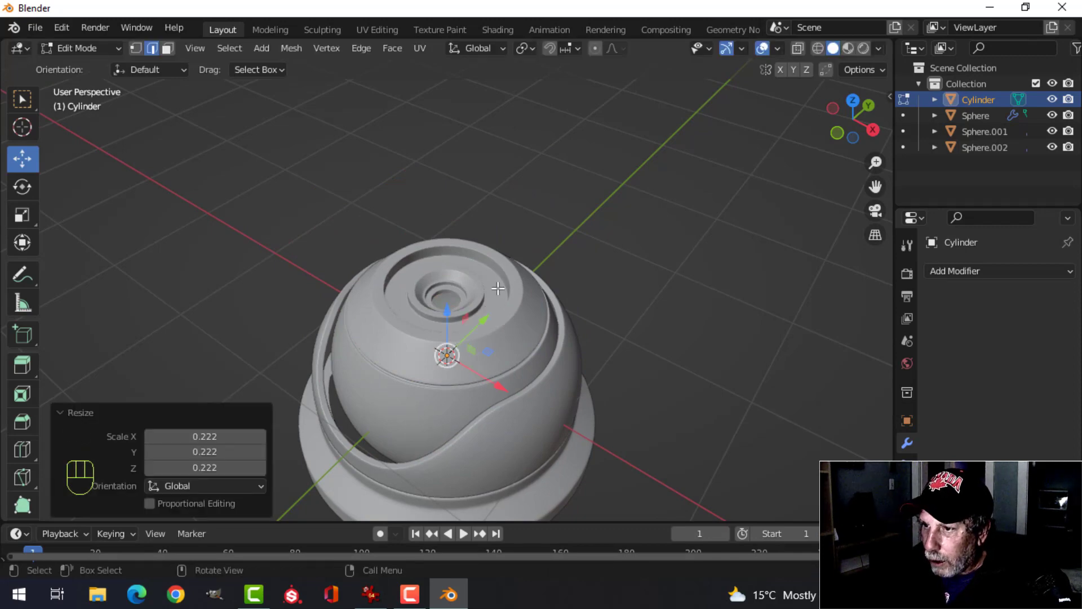
pyautogui.moveTo(497, 289); pyautogui.dragTo(515, 253, button='middle')
pyautogui.moveTo(448, 281); pyautogui.dragTo(452, 169)
# - Shrink the cylinder to a small peg and move it about 0.35 m along Y, over the ring-shaped floor of the top recess
pyautogui.press('KP_7')
pyautogui.scroll(3, 691, 220)
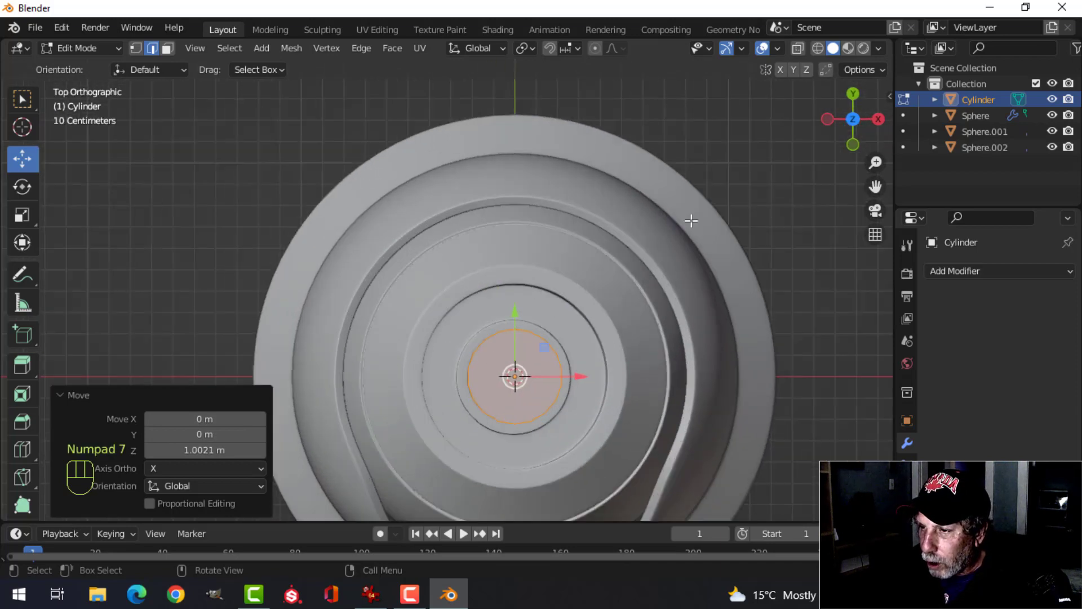
pyautogui.press('s')
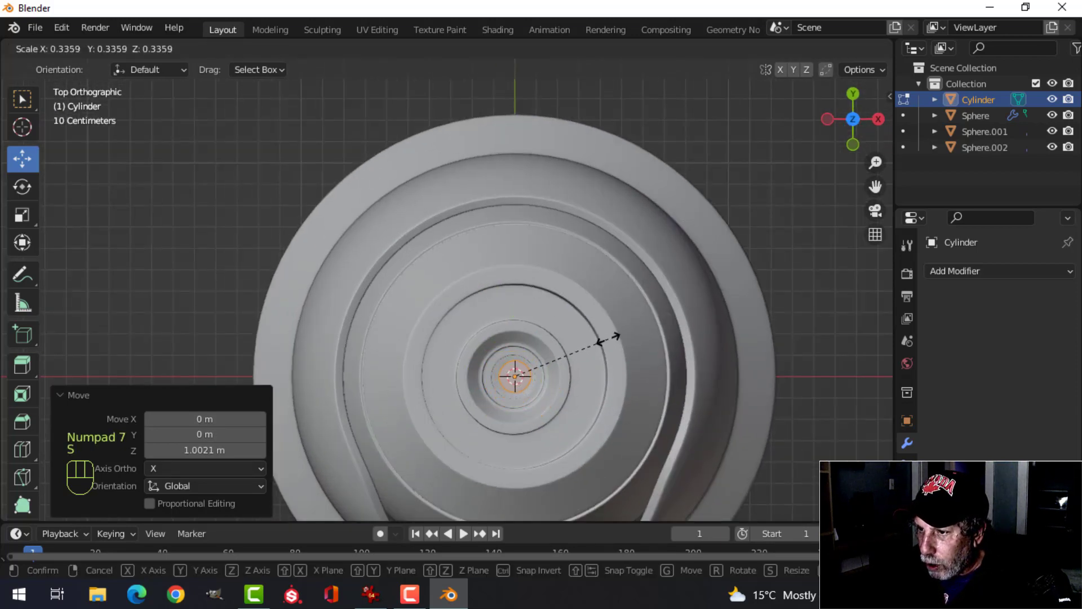
pyautogui.click(555, 343)
pyautogui.moveTo(515, 322); pyautogui.dragTo(518, 244)
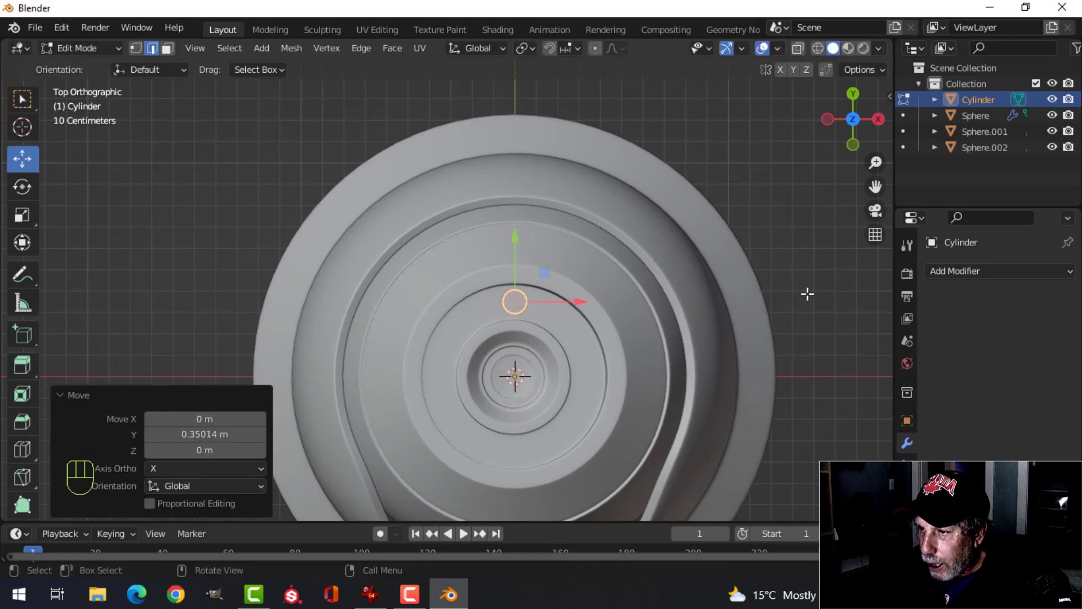
pyautogui.press('s')
pyautogui.click(747, 304)
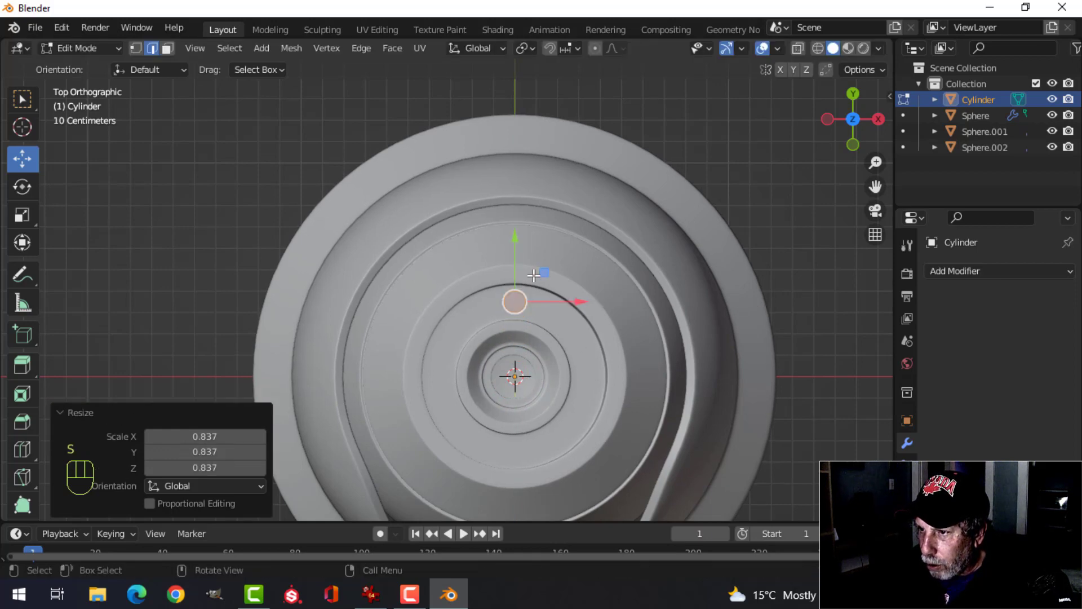
# - Lower the peg into the recess floor and nudge it about 0.004 m inward along Y
pyautogui.moveTo(593, 276); pyautogui.dragTo(532, 148, button='middle')
pyautogui.moveTo(484, 111); pyautogui.dragTo(471, 259)
pyautogui.moveTo(564, 291)
pyautogui.mouseDown(button='middle')
pyautogui.moveTo(575, 278)
pyautogui.moveTo(587, 302)
pyautogui.moveTo(575, 331)
pyautogui.moveTo(543, 296)
pyautogui.mouseUp(button='middle')
pyautogui.moveTo(546, 297); pyautogui.dragTo(544, 295)
pyautogui.moveTo(568, 305); pyautogui.dragTo(574, 273, button='middle')
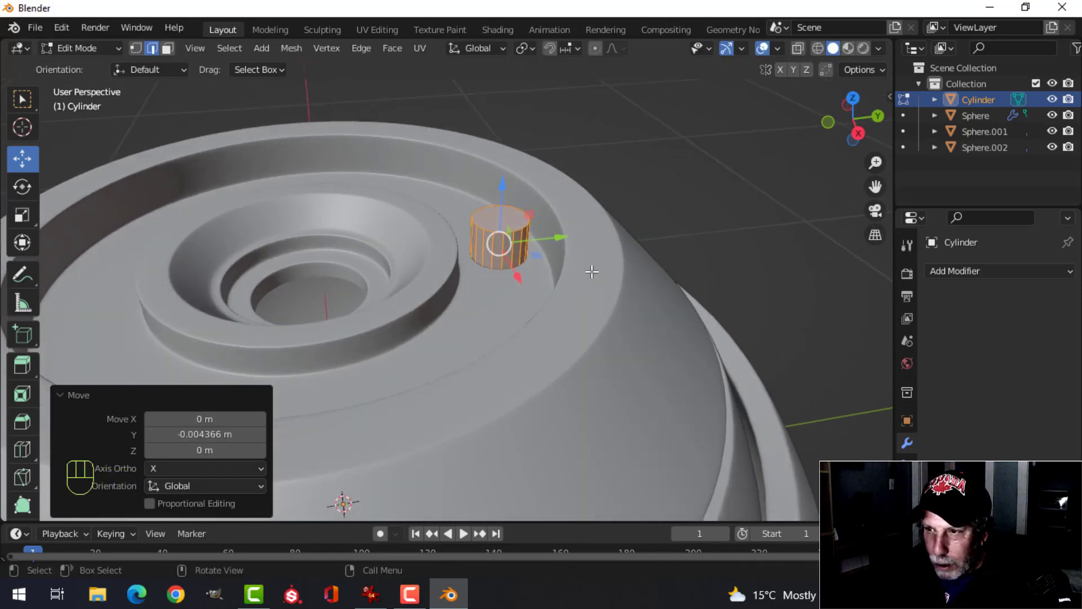
# - Bevel the peg's top face edges about 0.0225 m with 4 segments, and return to Object Mode with the peg selected
pyautogui.press('3')
pyautogui.click(510, 223)
pyautogui.scroll(2, 598, 242)
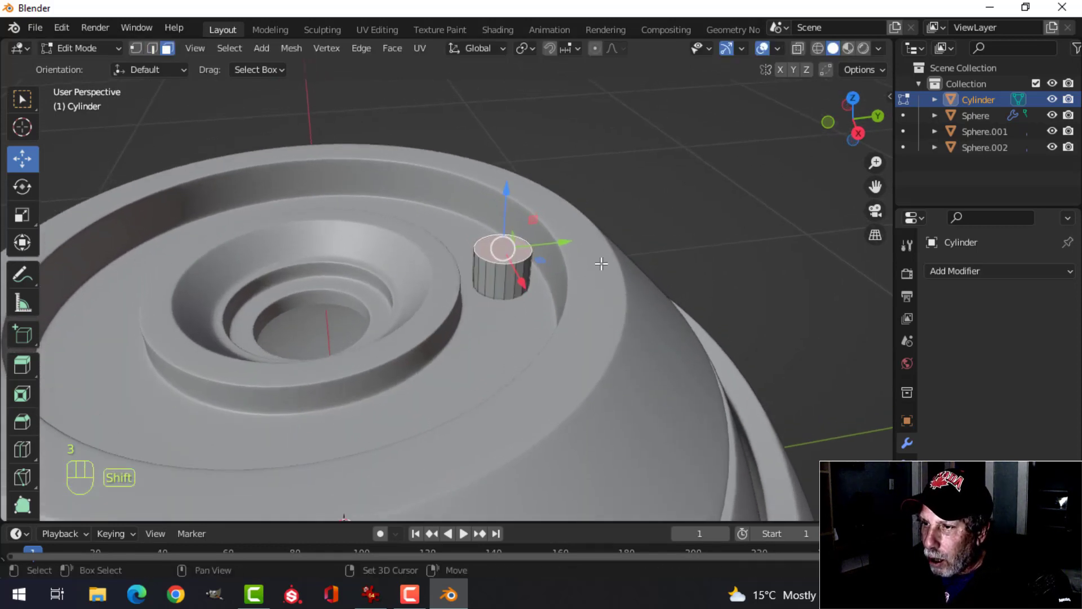
pyautogui.keyDown('shift'); pyautogui.moveTo(599, 242); pyautogui.dragTo(611, 253, button='middle'); pyautogui.keyUp('shift')
pyautogui.hotkey('ctrl', 'b')
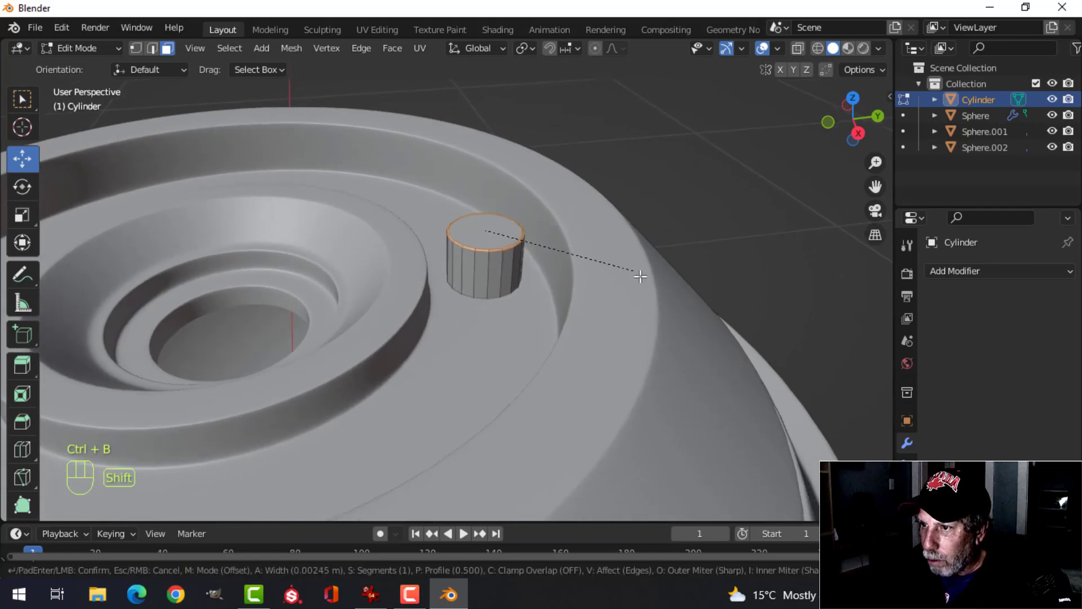
pyautogui.scroll(2, 732, 338)
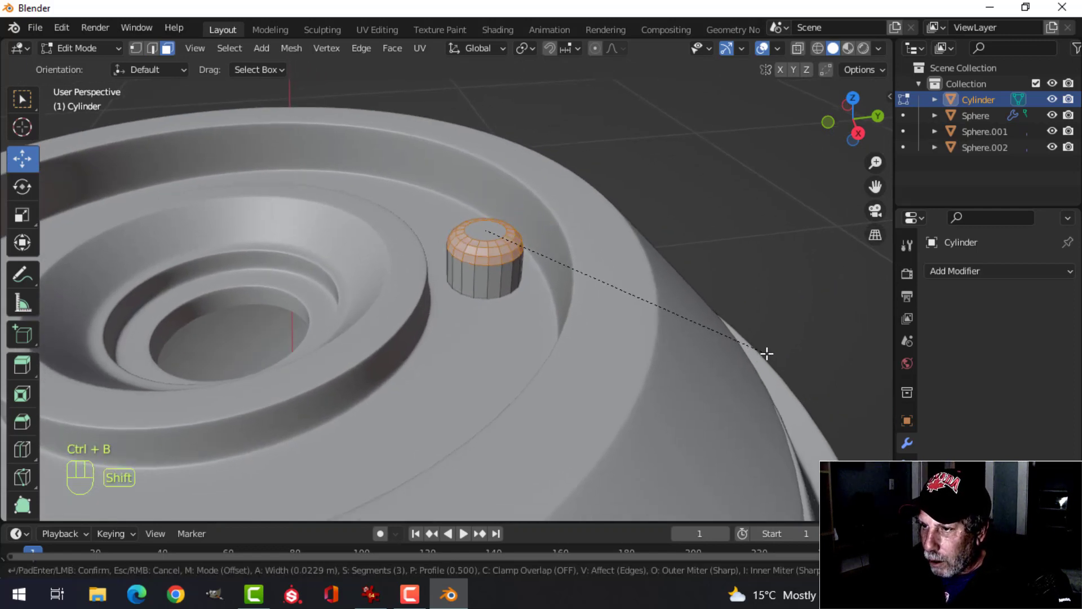
pyautogui.click(764, 353)
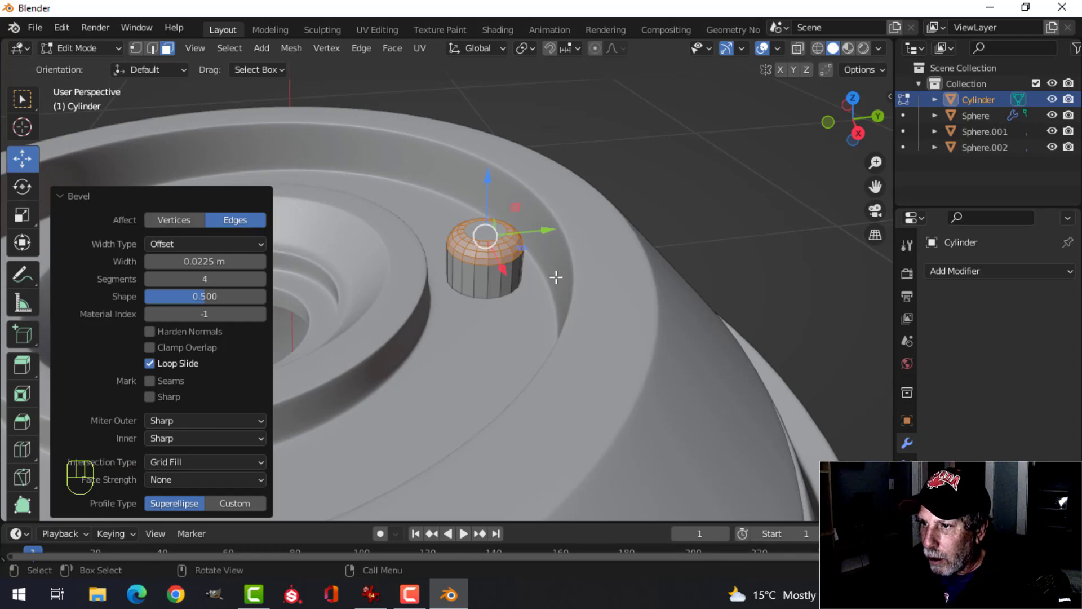
pyautogui.press('Tab')
pyautogui.scroll(-2, 553, 278)
pyautogui.hotkey('alt', 'a')
pyautogui.scroll(-1, 505, 289)
pyautogui.click(482, 253)
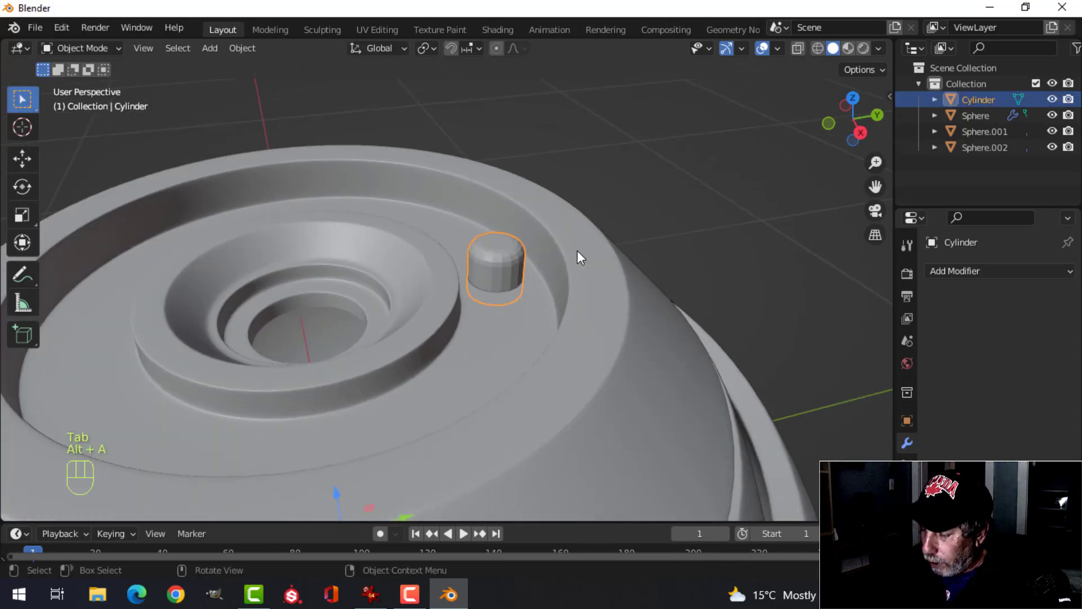
# - Spin the whole peg mesh 360° around the Z axis in 10 steps to form a ring of pegs
pyautogui.press('KP_7')
pyautogui.scroll(-2, 592, 270)
pyautogui.keyDown('shift'); pyautogui.moveTo(610, 292); pyautogui.dragTo(557, 242, button='middle'); pyautogui.keyUp('shift')
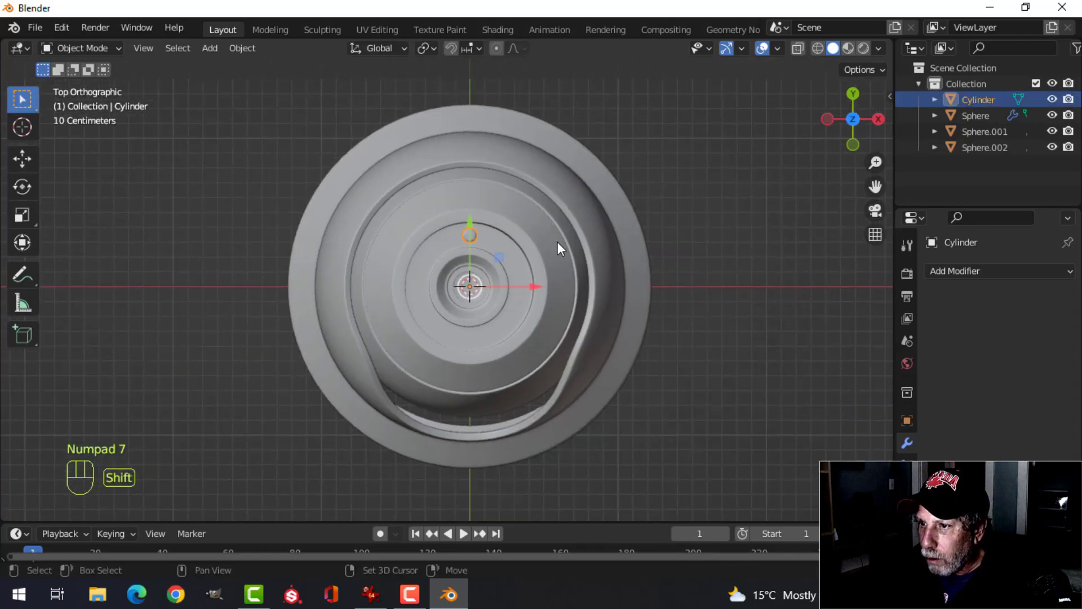
pyautogui.scroll(2, 555, 242)
pyautogui.press('Tab')
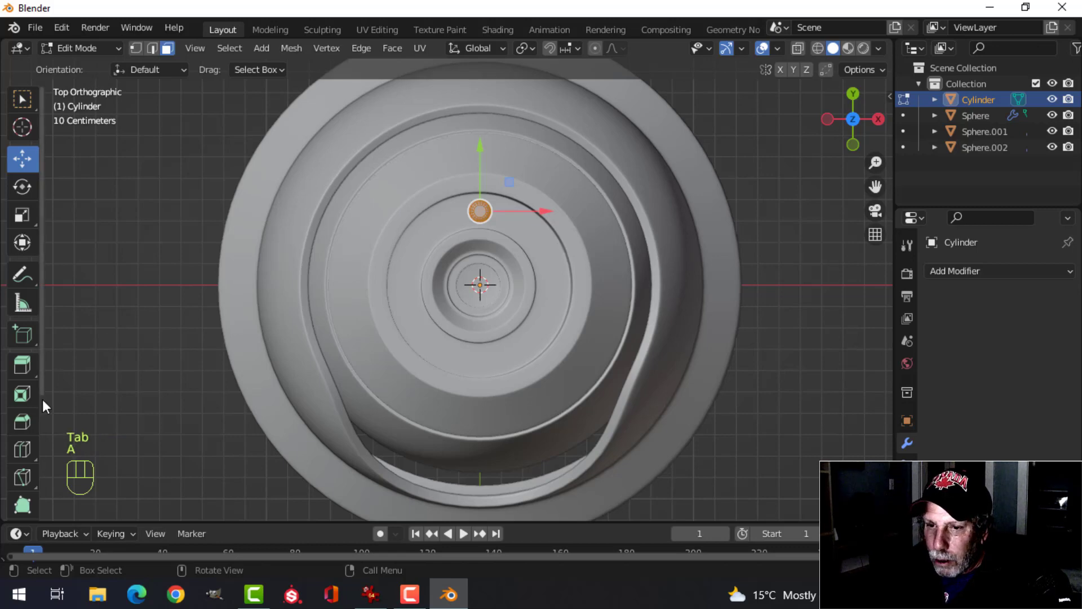
pyautogui.scroll(-4, 21, 428)
pyautogui.click(23, 406)
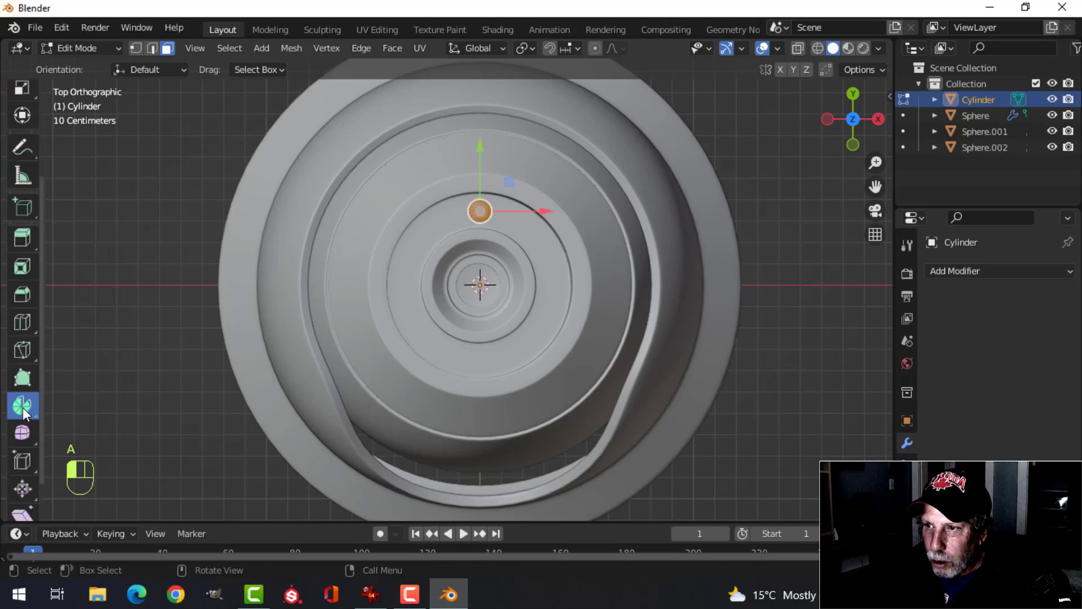
pyautogui.moveTo(577, 188); pyautogui.dragTo(492, 169)
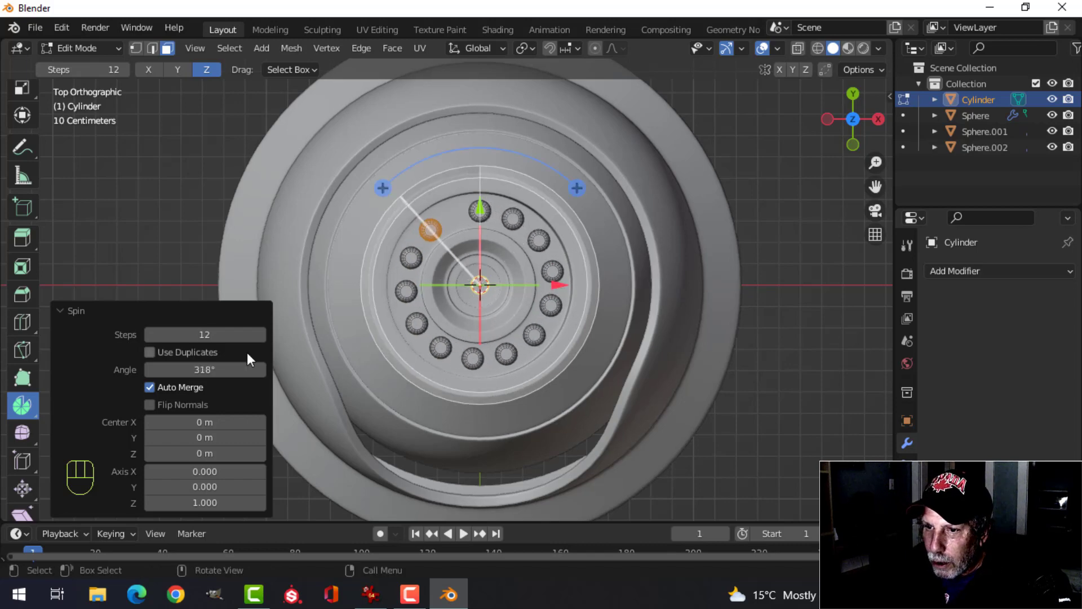
pyautogui.click(233, 368)
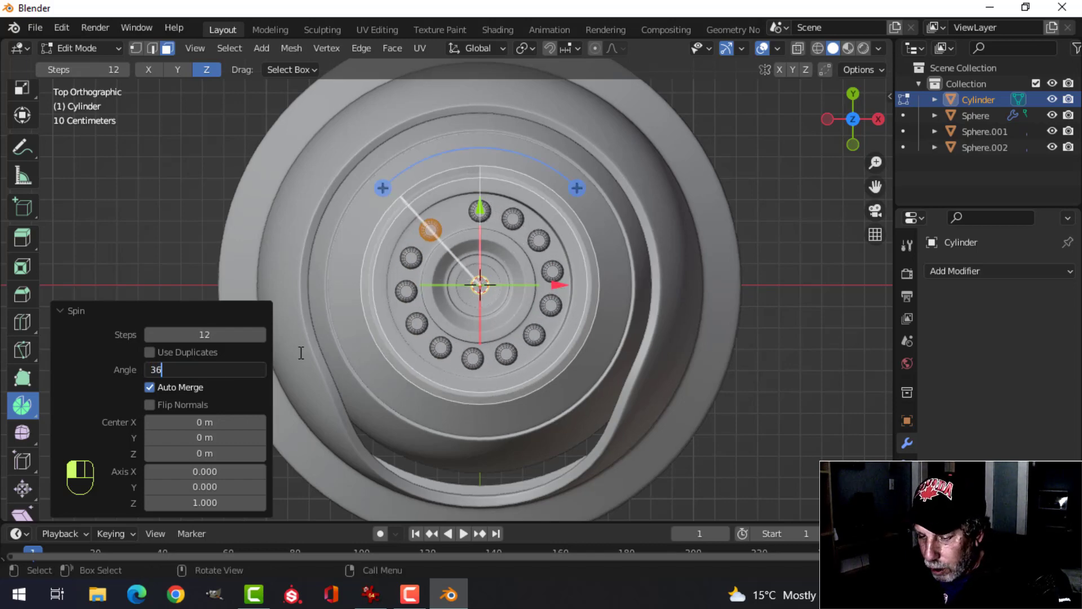
pyautogui.press('Return')
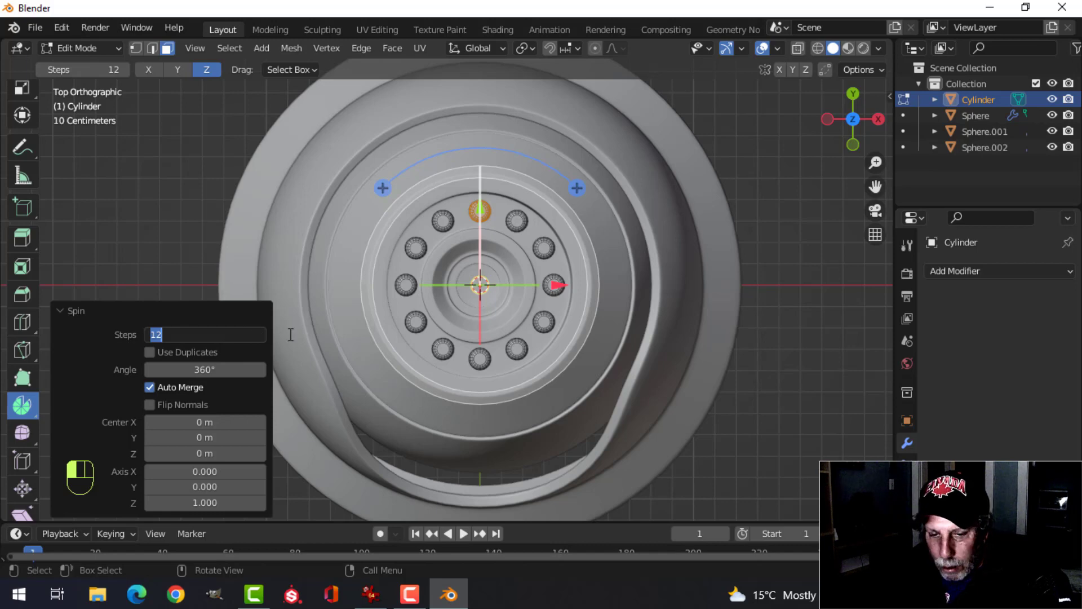
pyautogui.press('Return')
pyautogui.scroll(-1, 572, 293)
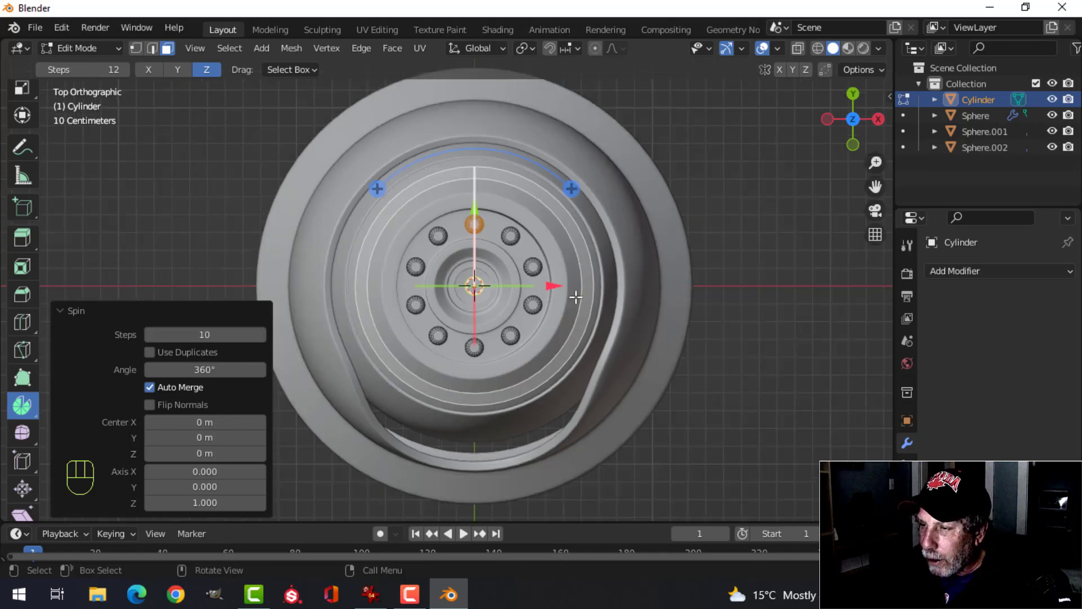
# - Recalculate the normals of all the pegs to face outside, and switch back to the Move tool
pyautogui.press('a')
pyautogui.hotkey('alt', 'n')
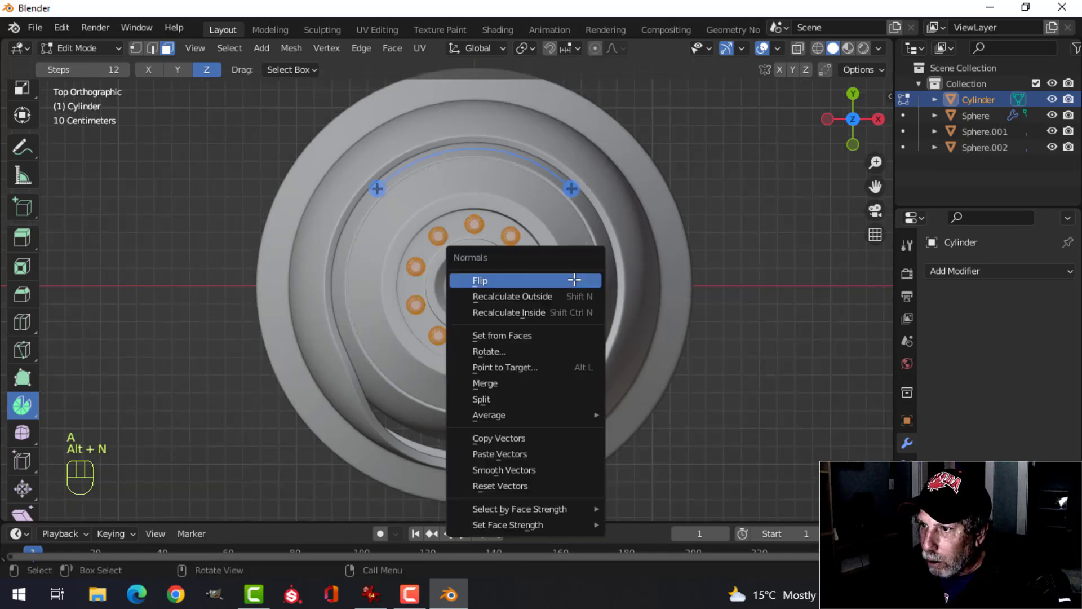
pyautogui.click(564, 292)
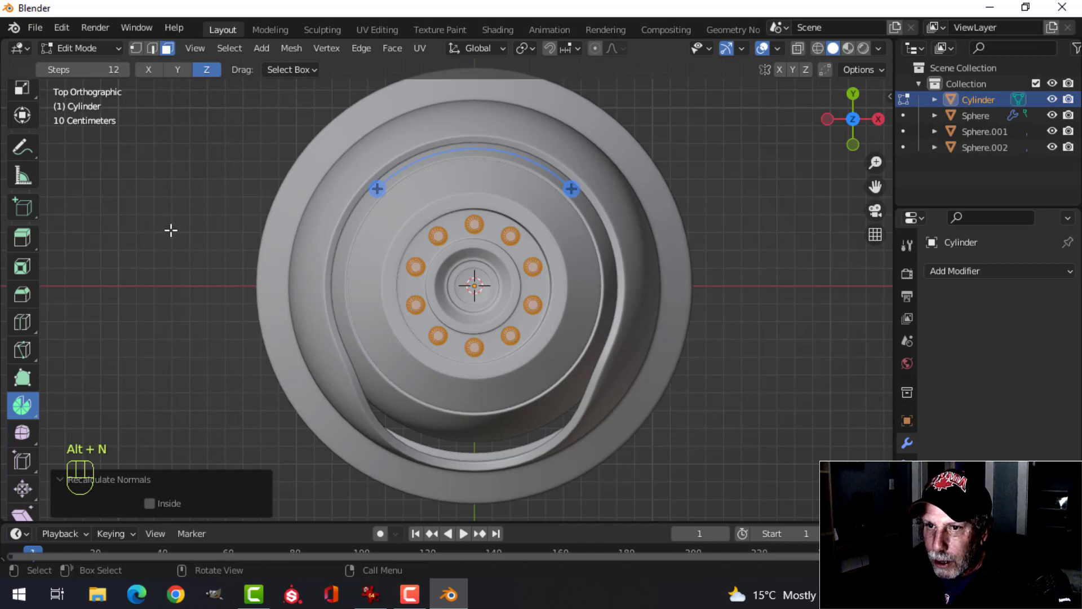
pyautogui.scroll(2, 32, 175)
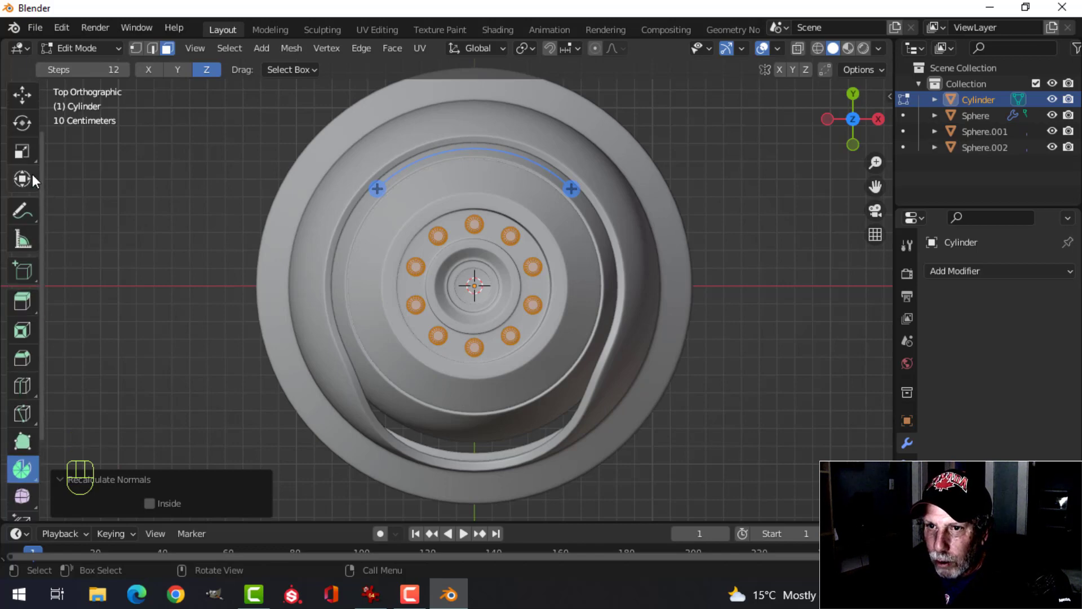
pyautogui.click(22, 96)
# - Isolate the pegs in local view, select all their bottom faces with Select Similar Coplanar, and delete those faces
pyautogui.moveTo(535, 338); pyautogui.dragTo(515, 246, button='middle')
pyautogui.press('KP_Divide')
pyautogui.click(406, 216)
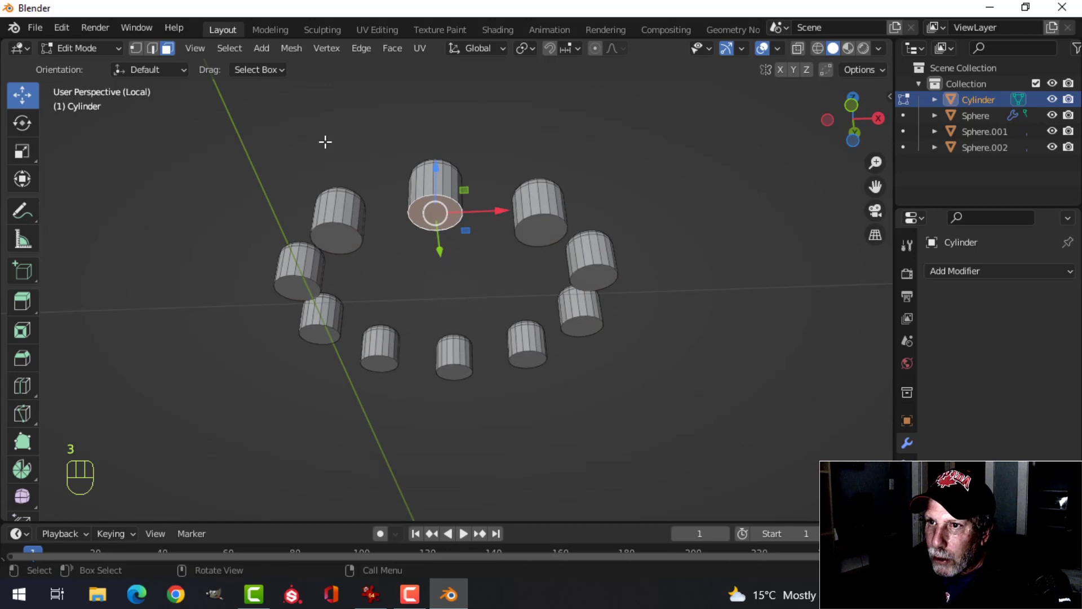
pyautogui.click(231, 49)
pyautogui.moveTo(268, 238)
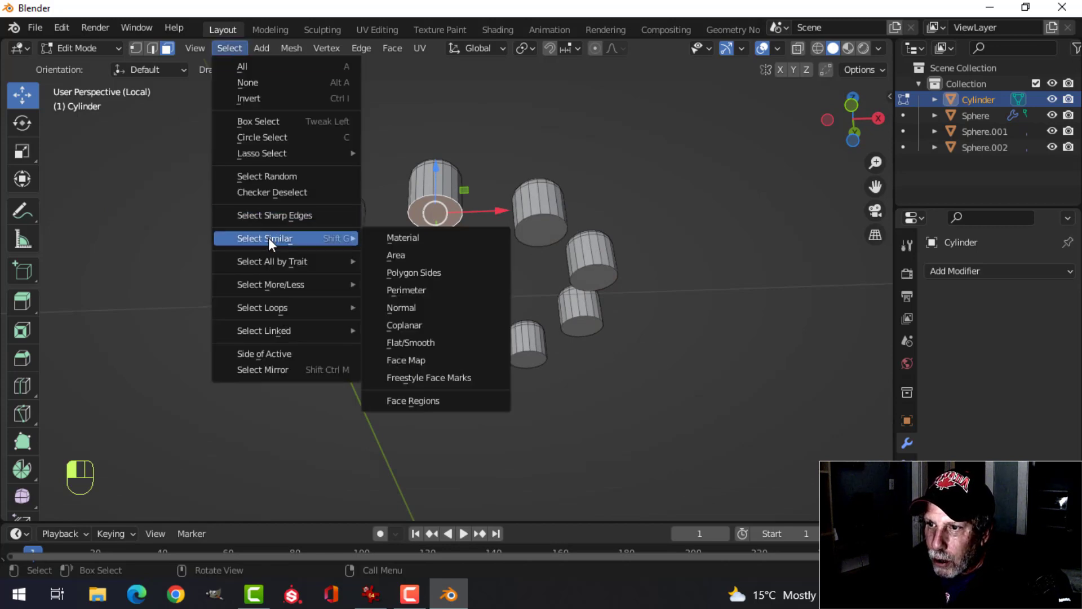
pyautogui.click(415, 324)
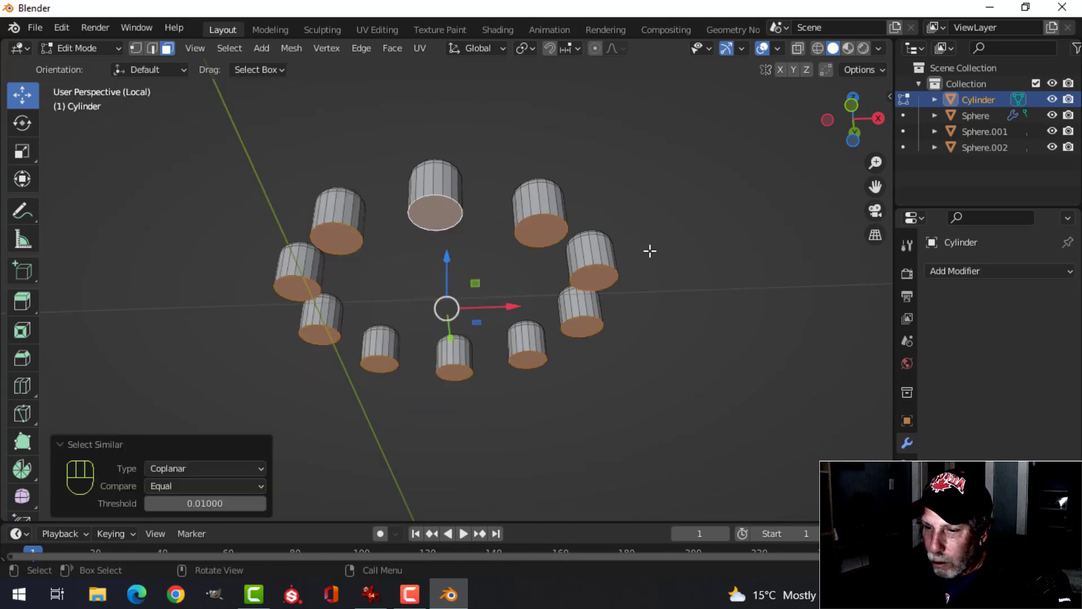
pyautogui.press('x')
pyautogui.click(621, 283)
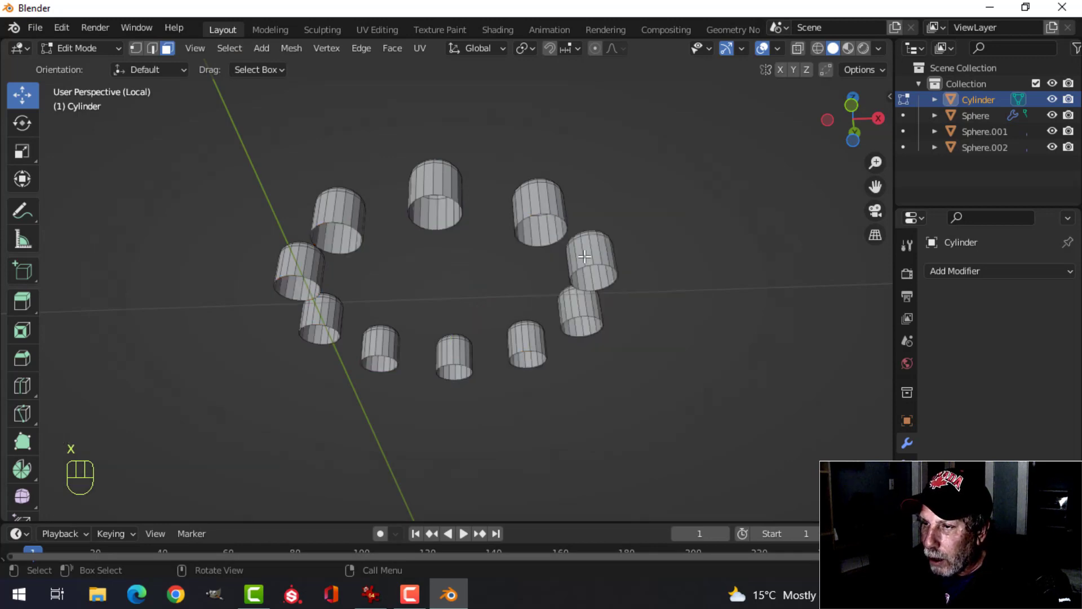
# - Shade the pegs smooth in Object Mode, leave local view and clear the selection
pyautogui.press('Tab')
pyautogui.moveTo(502, 222); pyautogui.dragTo(460, 254, button='middle')
pyautogui.rightClick(435, 258)
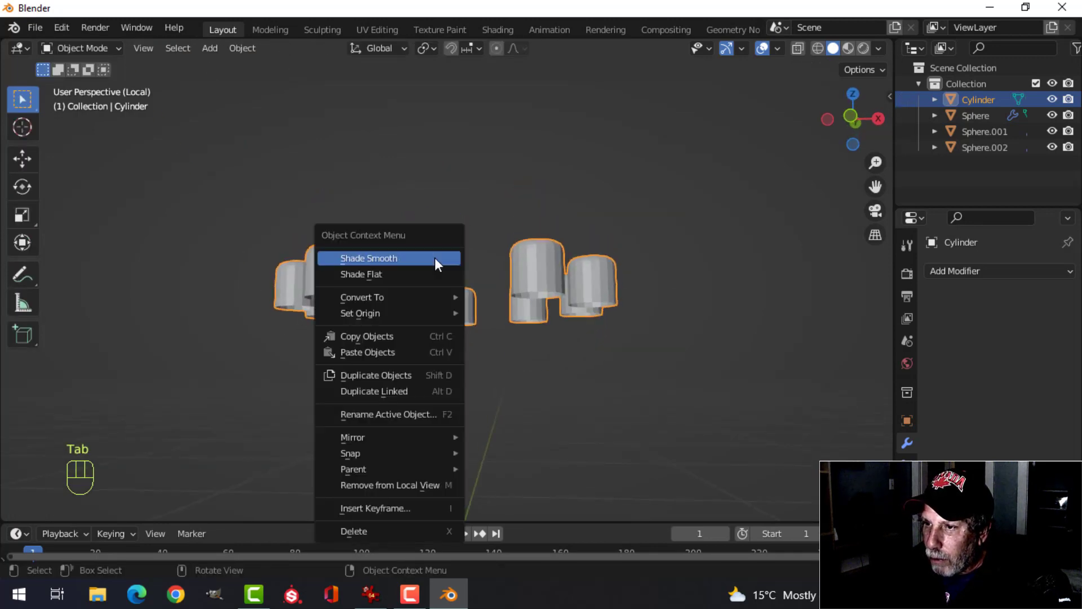
pyautogui.click(436, 259)
pyautogui.press('KP_Divide')
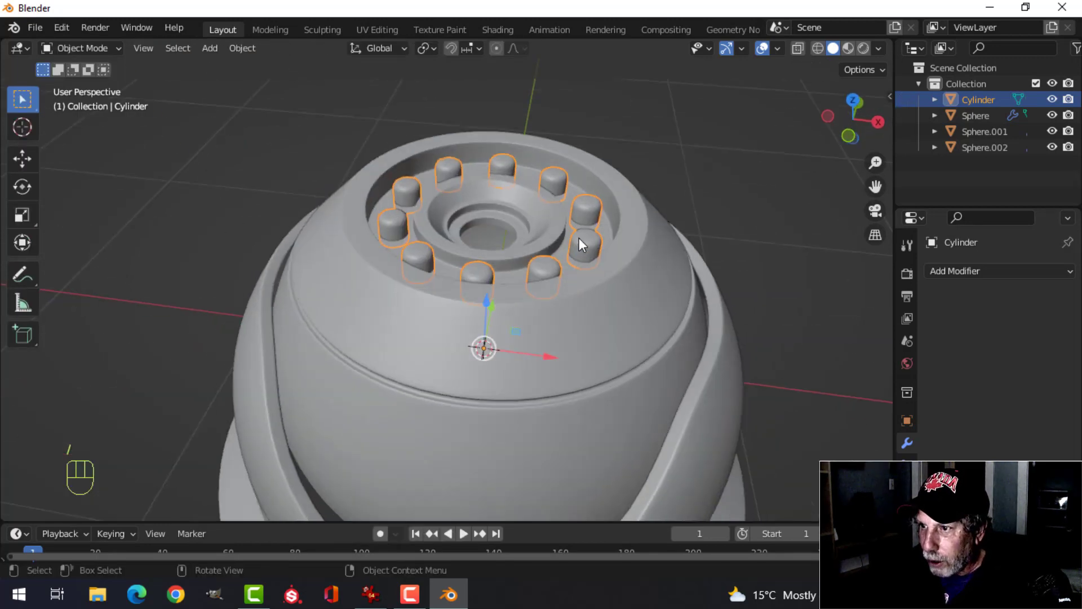
pyautogui.hotkey('alt', 'a')
pyautogui.scroll(4, 560, 223)
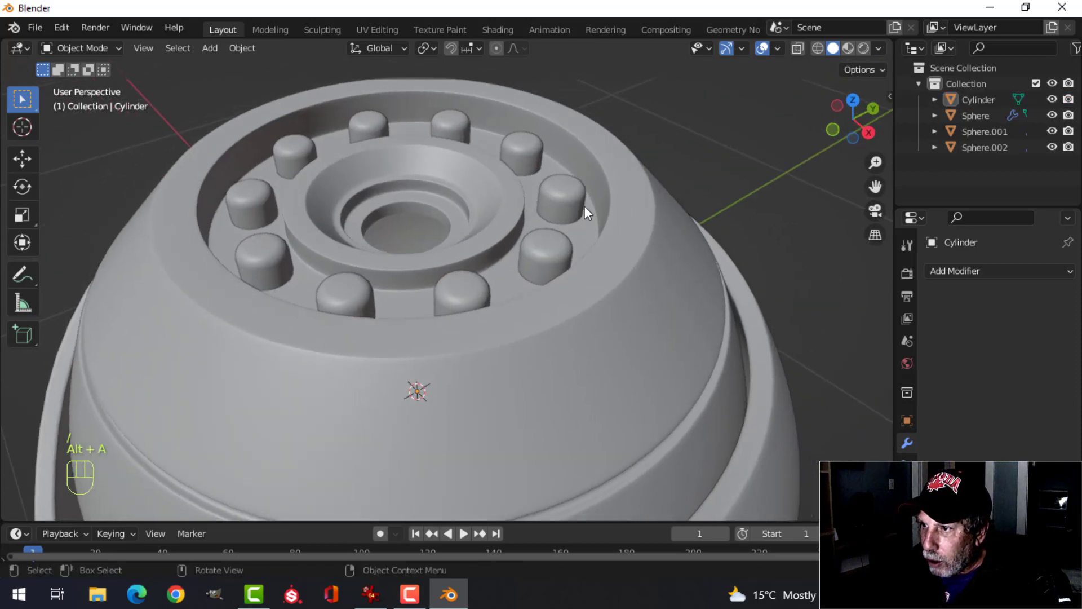
# - Select the whole peg mesh in Edit Mode and lower it about 0.016 m along Z
pyautogui.click(584, 205)
pyautogui.press('Tab')
pyautogui.press('a')
pyautogui.moveTo(627, 209); pyautogui.dragTo(454, 175, button='middle')
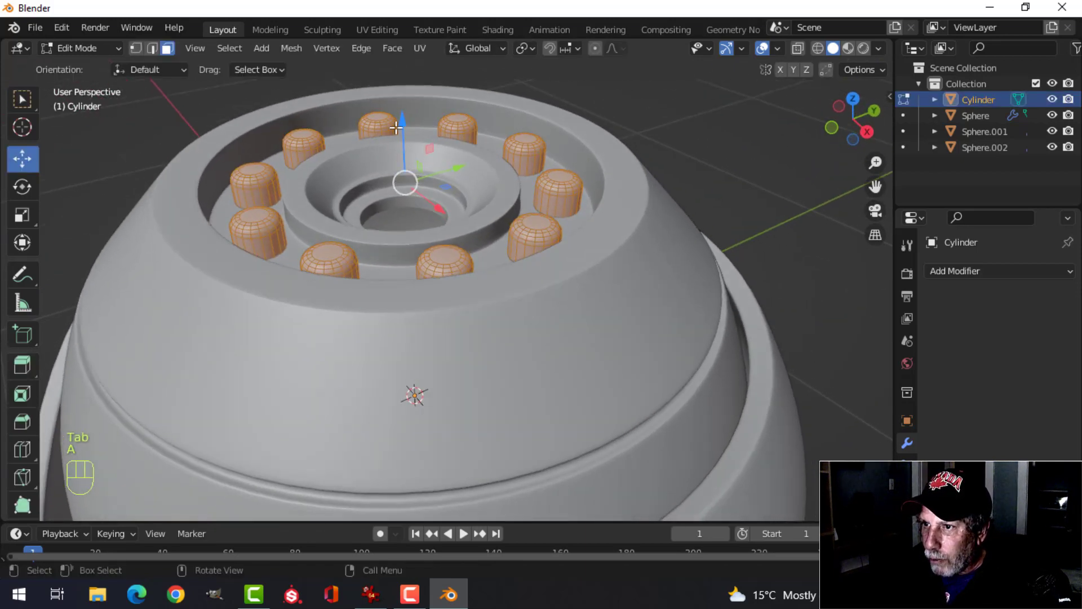
pyautogui.moveTo(398, 126); pyautogui.dragTo(418, 131)
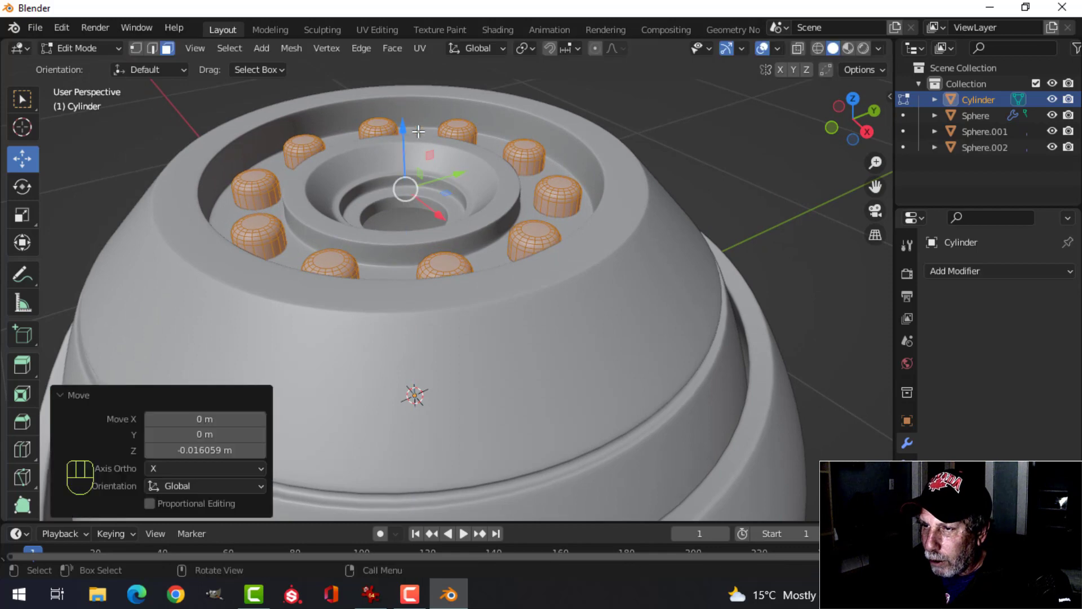
# - Leave Edit Mode on the pegs and clear the selection
pyautogui.press('Tab')
pyautogui.scroll(-3, 481, 157)
pyautogui.hotkey('alt', 'a')
# - Snap the 3D cursor to the innermost edge loop of the inner sphere's central recess, and return to Object Mode with nothing selected
pyautogui.moveTo(481, 157); pyautogui.dragTo(475, 230, button='middle')
pyautogui.scroll(3, 485, 242)
pyautogui.scroll(2, 489, 228)
pyautogui.scroll(-2, 489, 223)
pyautogui.scroll(3, 454, 173)
pyautogui.click(461, 177)
pyautogui.press('Tab')
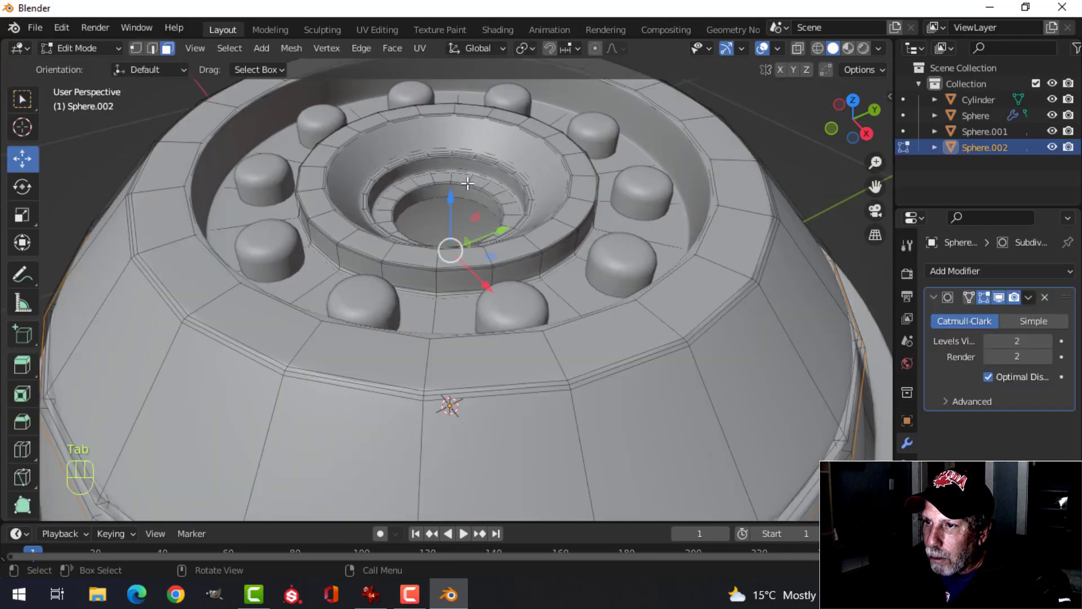
pyautogui.hotkey('alt', 'a')
pyautogui.press('2')
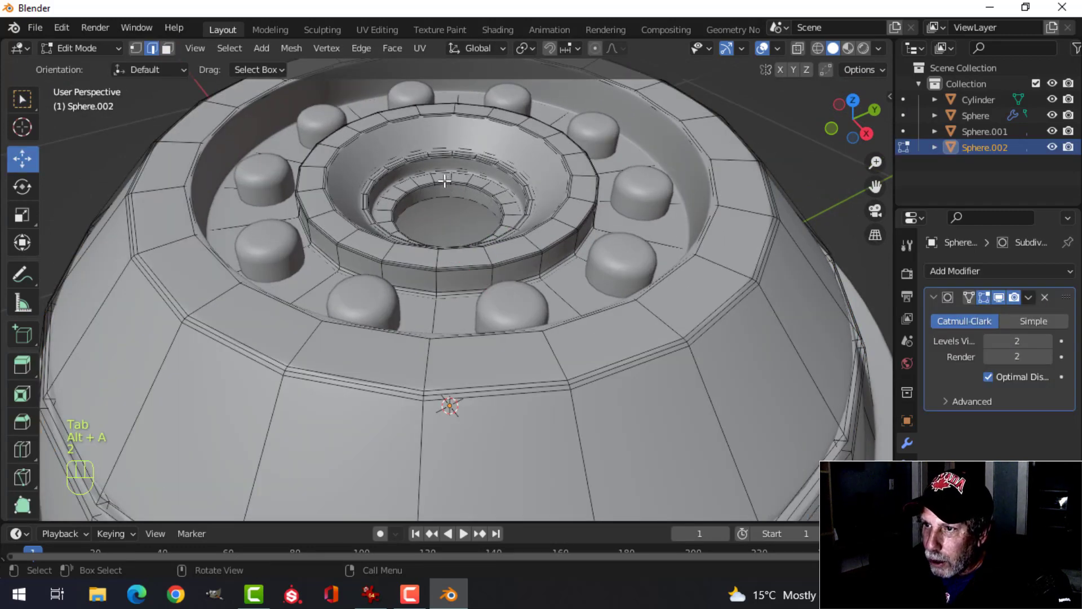
pyautogui.keyDown('alt'); pyautogui.click(445, 180); pyautogui.keyUp('alt')
pyautogui.hotkey('shift', 's')
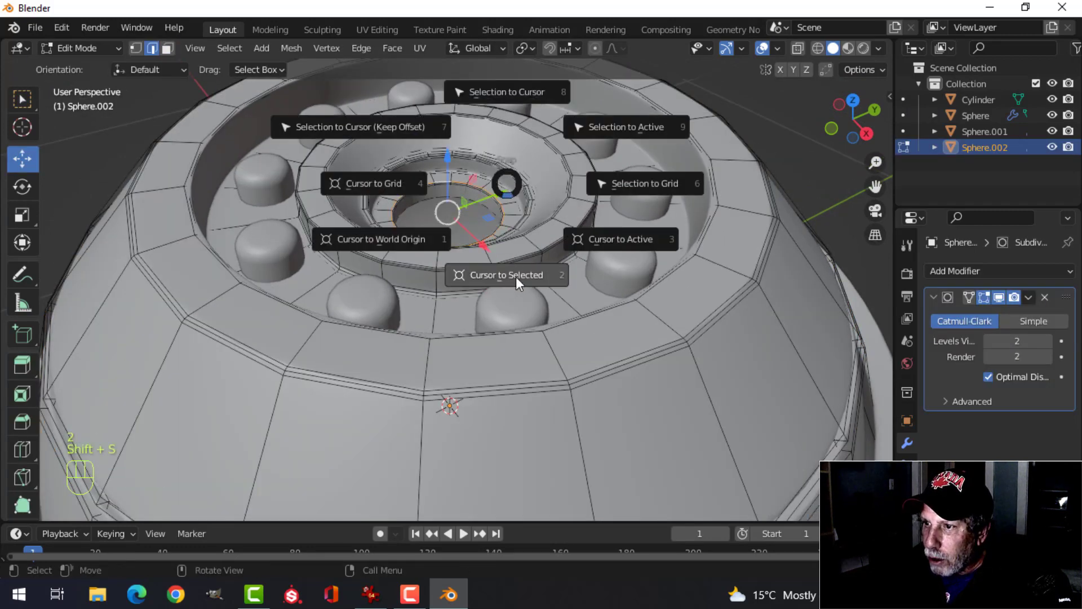
pyautogui.click(517, 281)
pyautogui.press('Tab')
pyautogui.scroll(-2, 558, 234)
pyautogui.hotkey('alt', 'a')
# - Add a plane at the 3D cursor and scale its mesh to about 0.194 in Edit Mode
pyautogui.moveTo(547, 235); pyautogui.dragTo(522, 238, button='middle')
pyautogui.scroll(2, 522, 238)
pyautogui.hotkey('shift', 'a')
pyautogui.moveTo(522, 236)
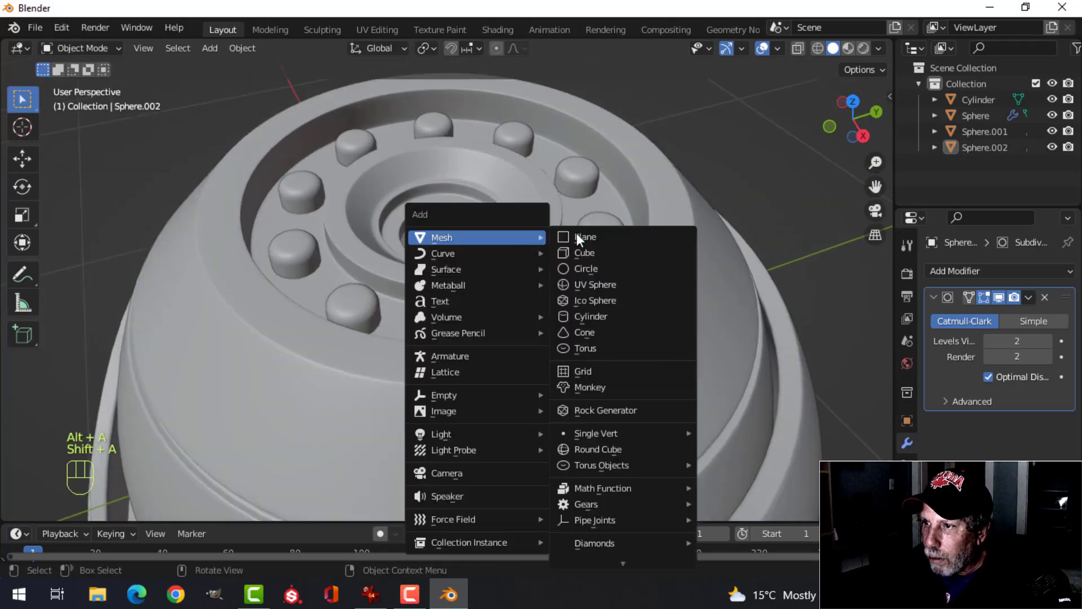
pyautogui.click(576, 232)
pyautogui.scroll(-1, 601, 231)
pyautogui.scroll(-3, 601, 231)
pyautogui.press('Tab')
pyautogui.press('s')
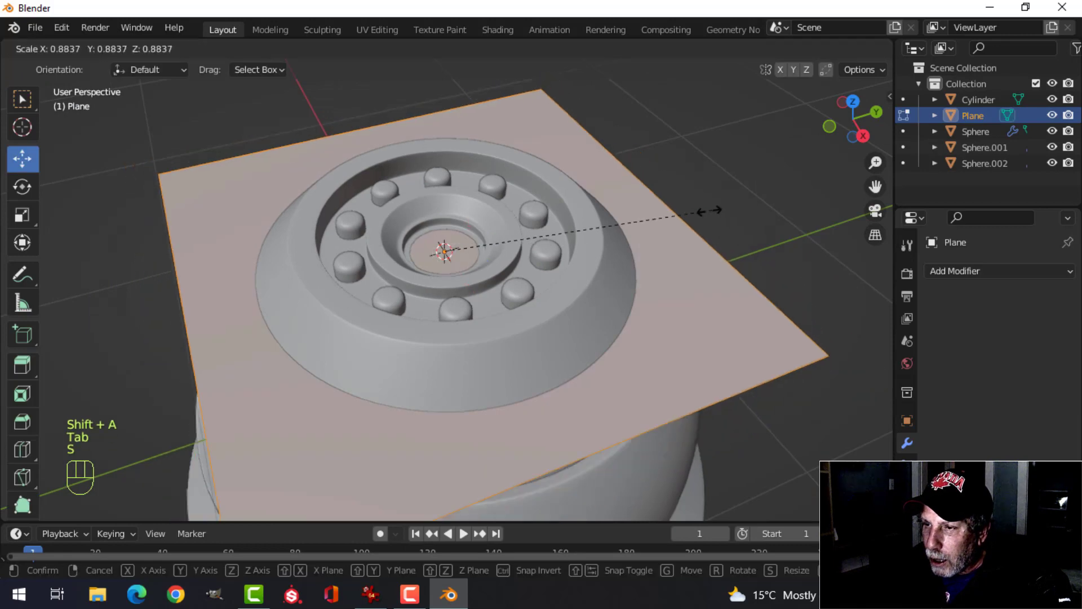
pyautogui.click(468, 215)
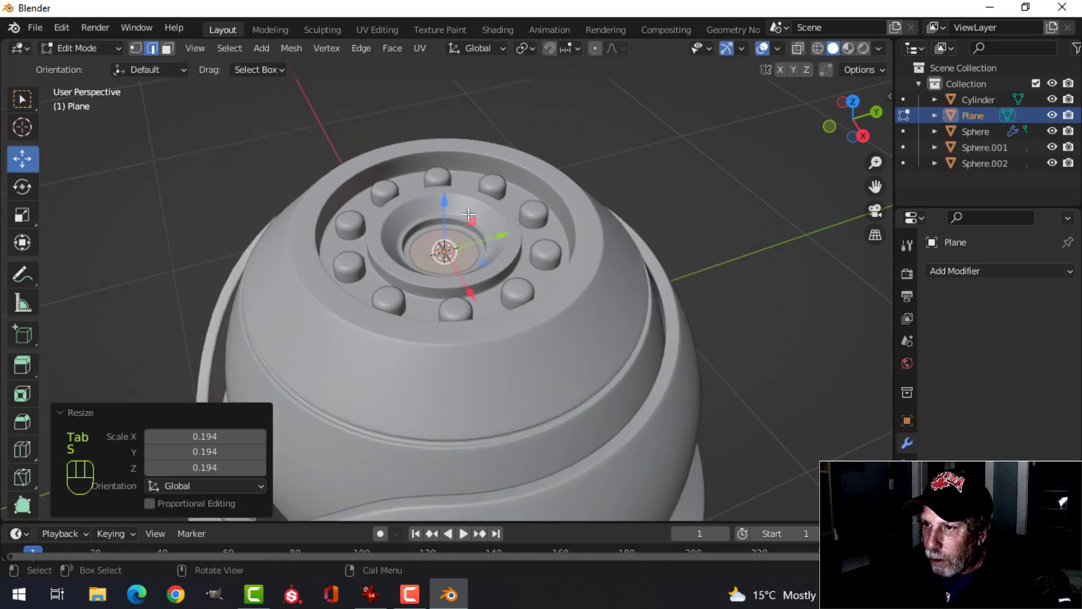
# - Raise the plane about 0.11 m along Z and subdivide it with 5 cuts
pyautogui.moveTo(438, 203); pyautogui.dragTo(447, 175)
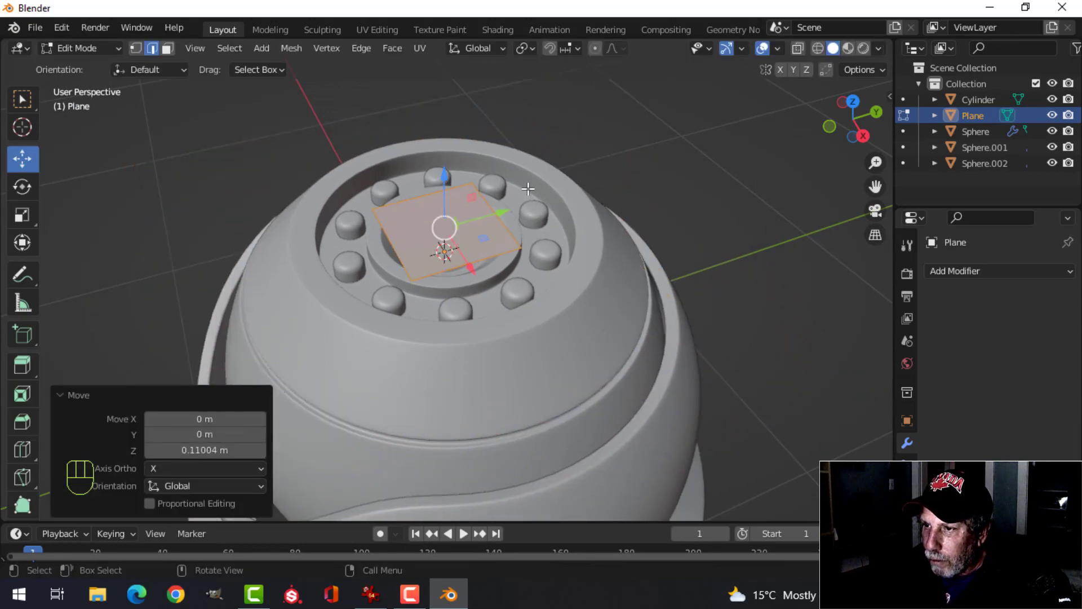
pyautogui.scroll(3, 528, 188)
pyautogui.rightClick(462, 203)
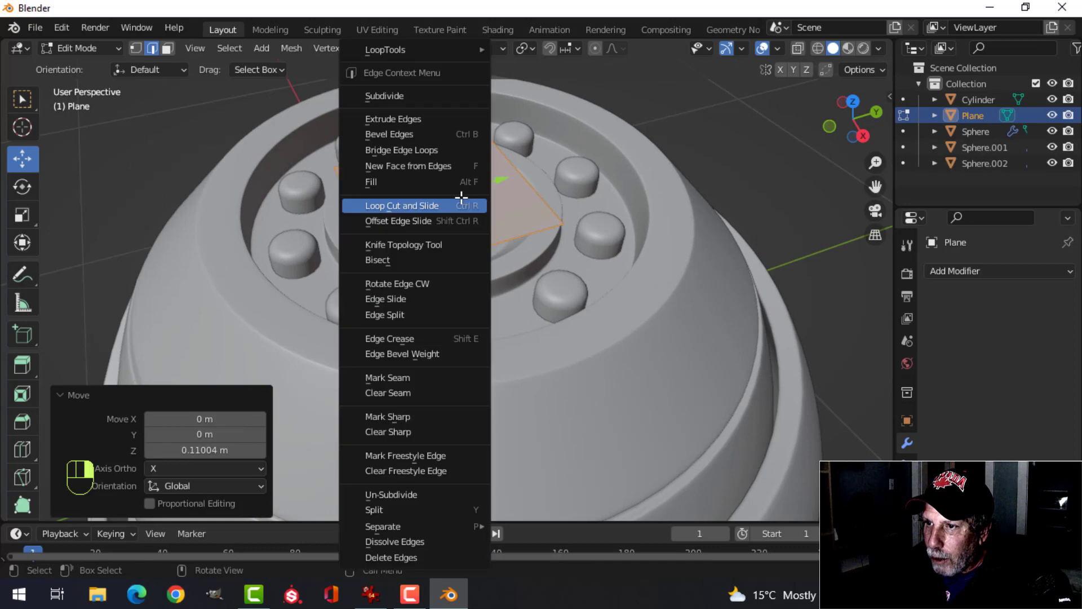
pyautogui.click(419, 100)
pyautogui.click(229, 398)
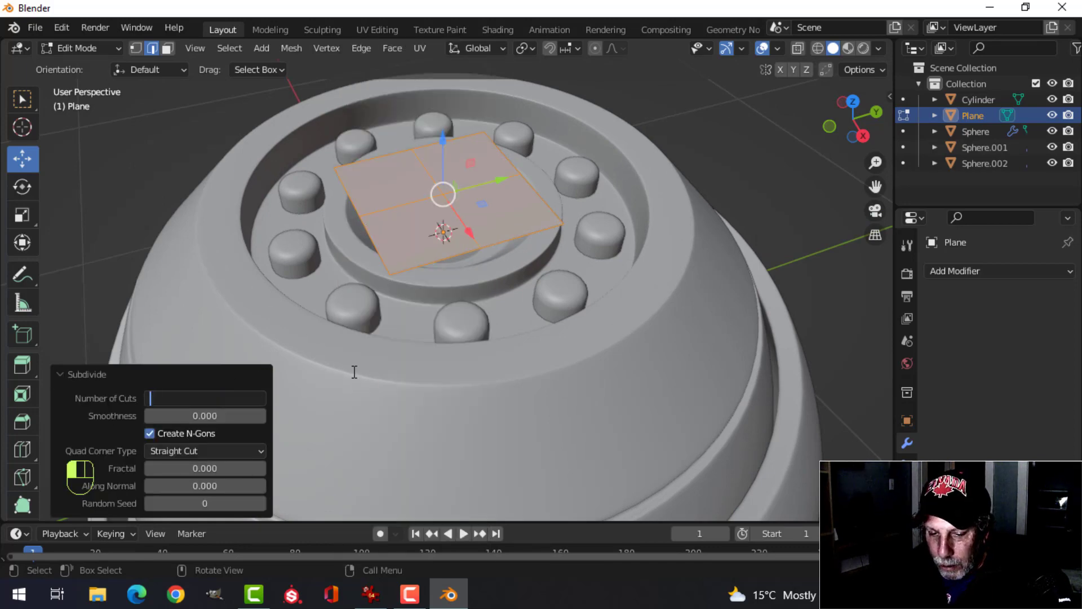
pyautogui.press('Return')
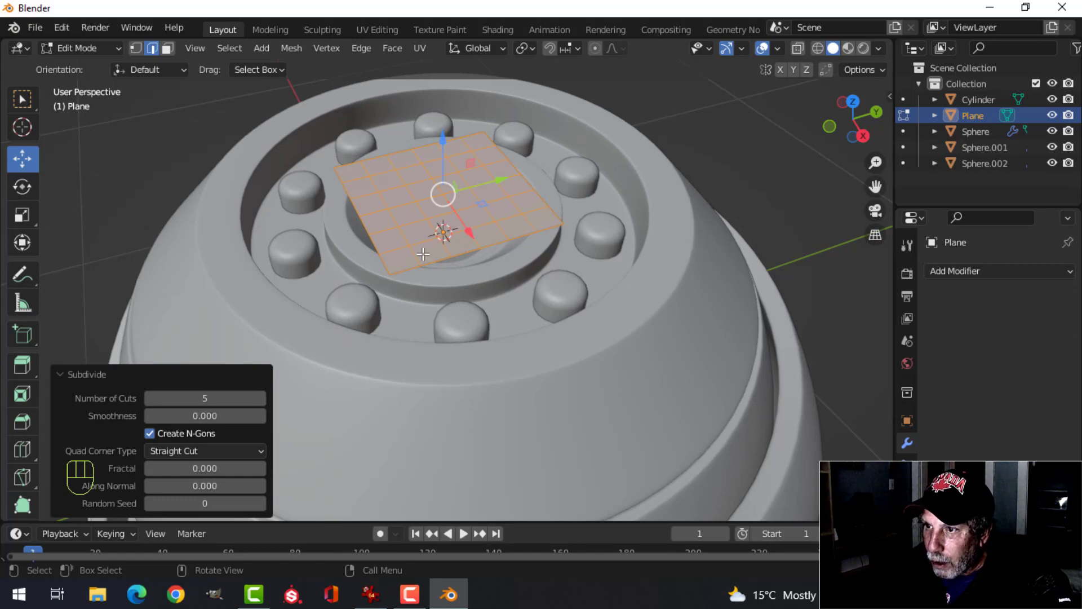
# - Pull the plane's centre vertex upward along Z with proportional editing to bulge the grid into a shallow dome
pyautogui.press('1')
pyautogui.hotkey('alt', 'a')
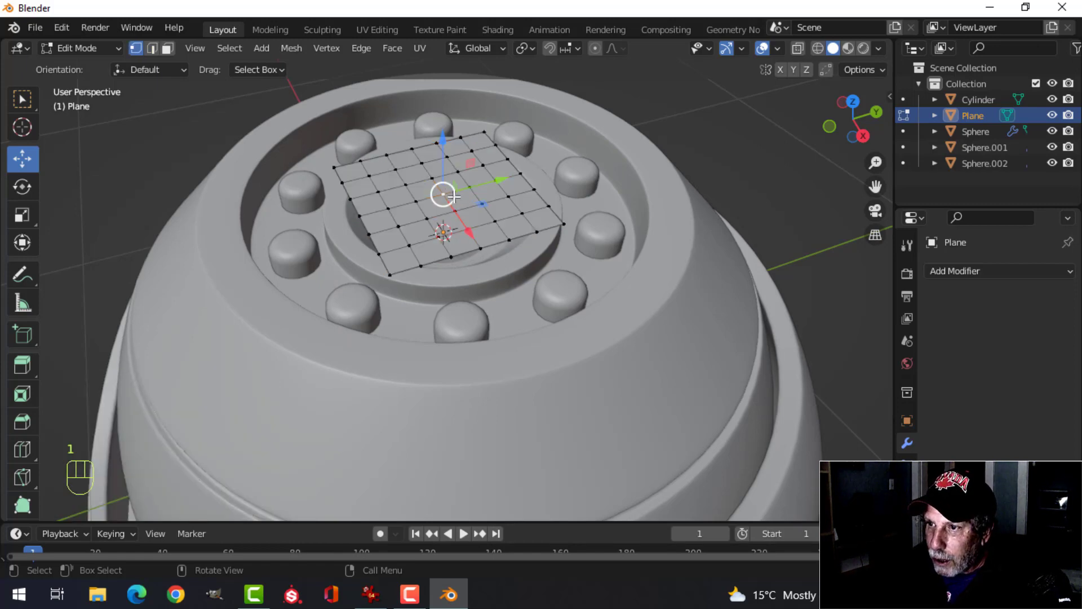
pyautogui.moveTo(443, 194); pyautogui.dragTo(533, 222, button='middle')
pyautogui.scroll(3, 523, 235)
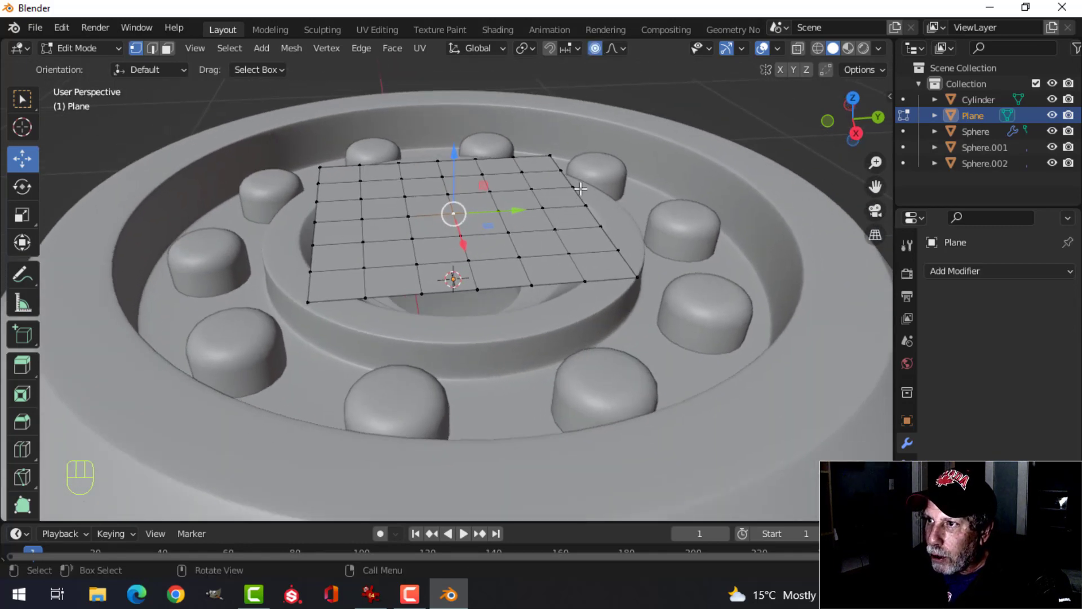
pyautogui.scroll(-3, 572, 200)
pyautogui.moveTo(455, 187); pyautogui.dragTo(451, 161)
pyautogui.scroll(7, 454, 171)
pyautogui.scroll(5, 454, 174)
# - Give the bulged plane a level 1 Subdivision modifier in Object Mode and shade it smooth
pyautogui.press('Tab')
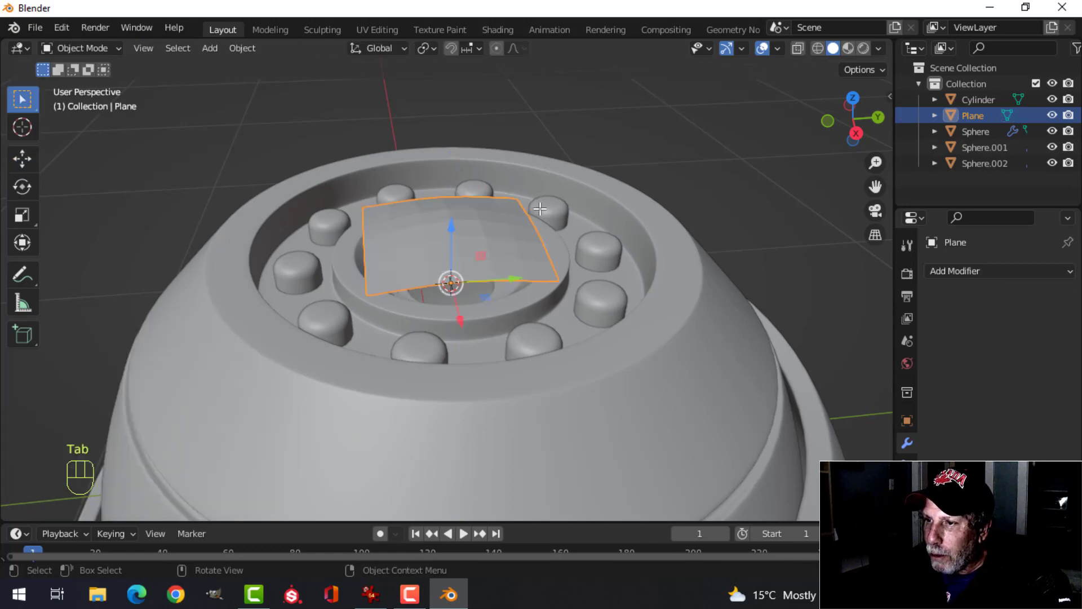
pyautogui.hotkey('ctrl', '1')
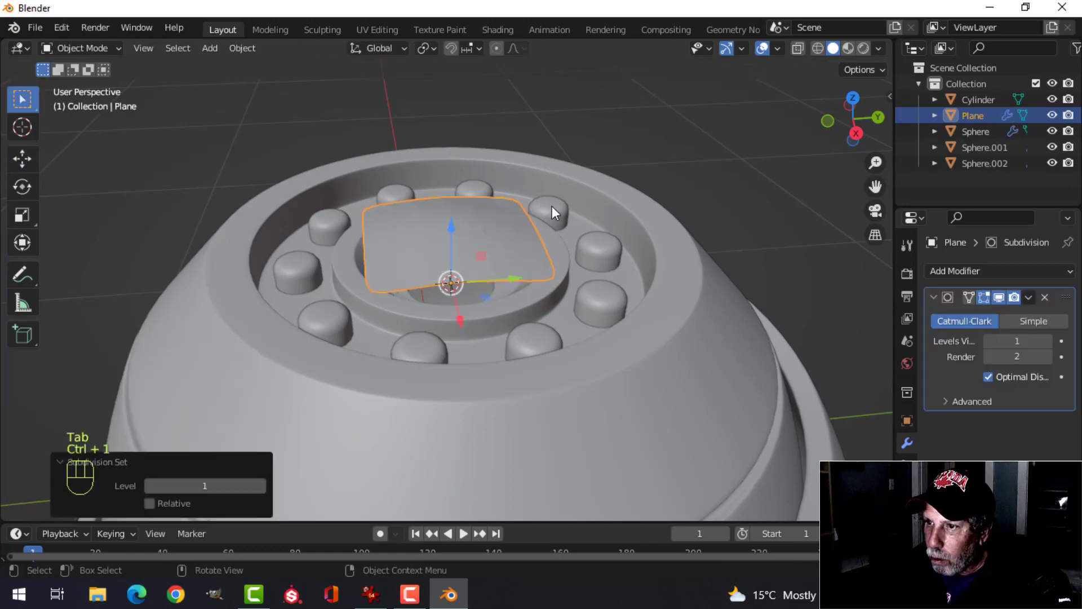
pyautogui.rightClick(479, 211)
pyautogui.click(482, 212)
# - Lower the whole lens mesh about 0.172 m along Z into the central recess, and return to Object Mode with nothing selected
pyautogui.press('Tab')
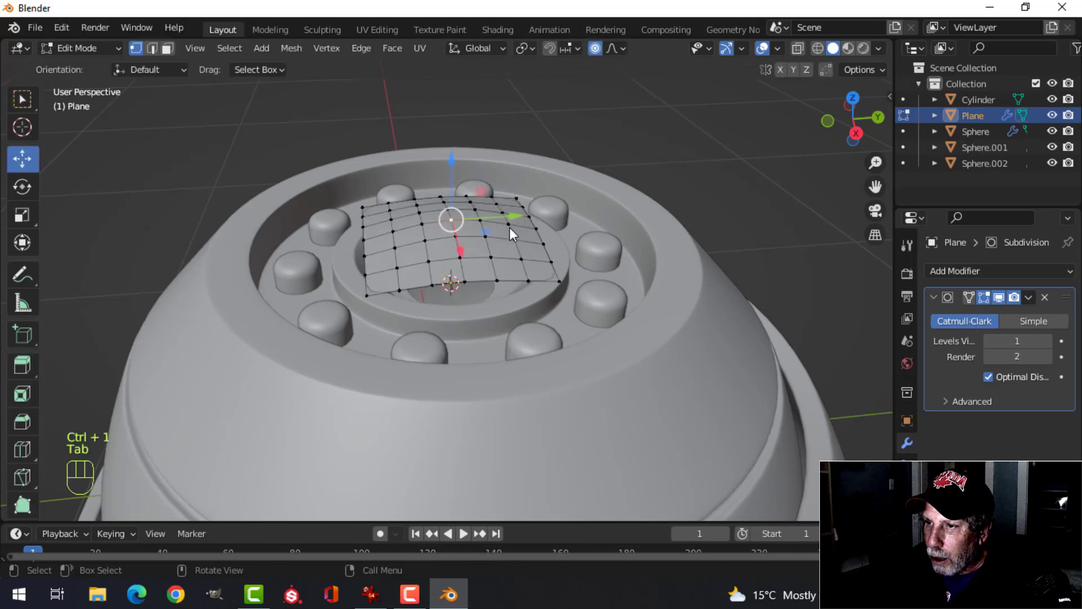
pyautogui.press('a')
pyautogui.moveTo(452, 190); pyautogui.dragTo(449, 241)
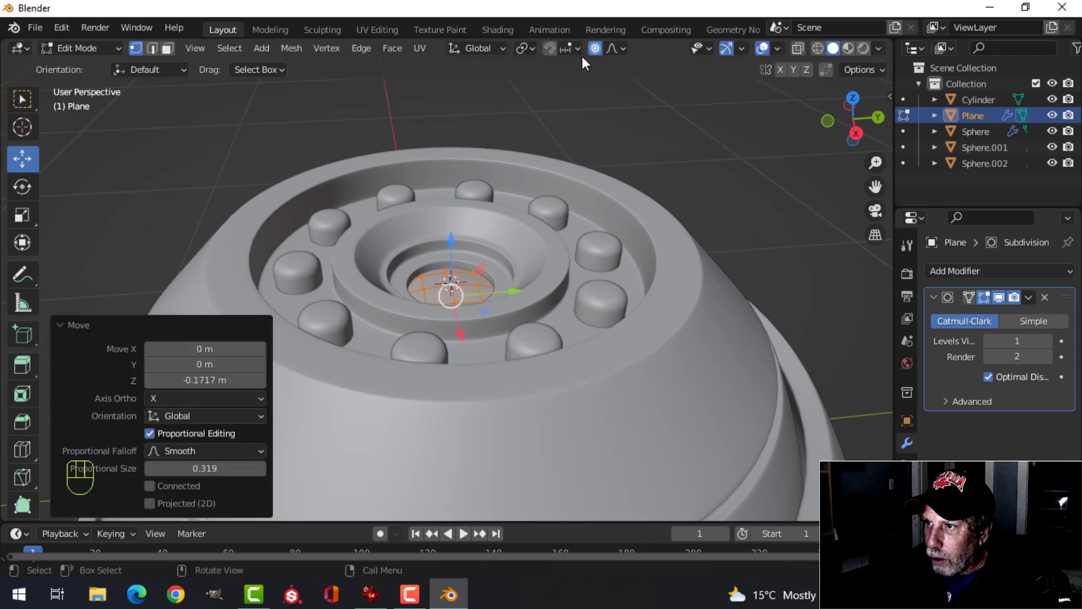
pyautogui.press('Tab')
pyautogui.hotkey('alt', 'a')
pyautogui.moveTo(603, 130); pyautogui.dragTo(495, 231, button='middle')
pyautogui.scroll(2, 554, 264)
pyautogui.scroll(-5, 548, 187)
# - Select the lens plane, the inner sphere and the pegs, and move them into a new collection named camera
pyautogui.click(444, 249)
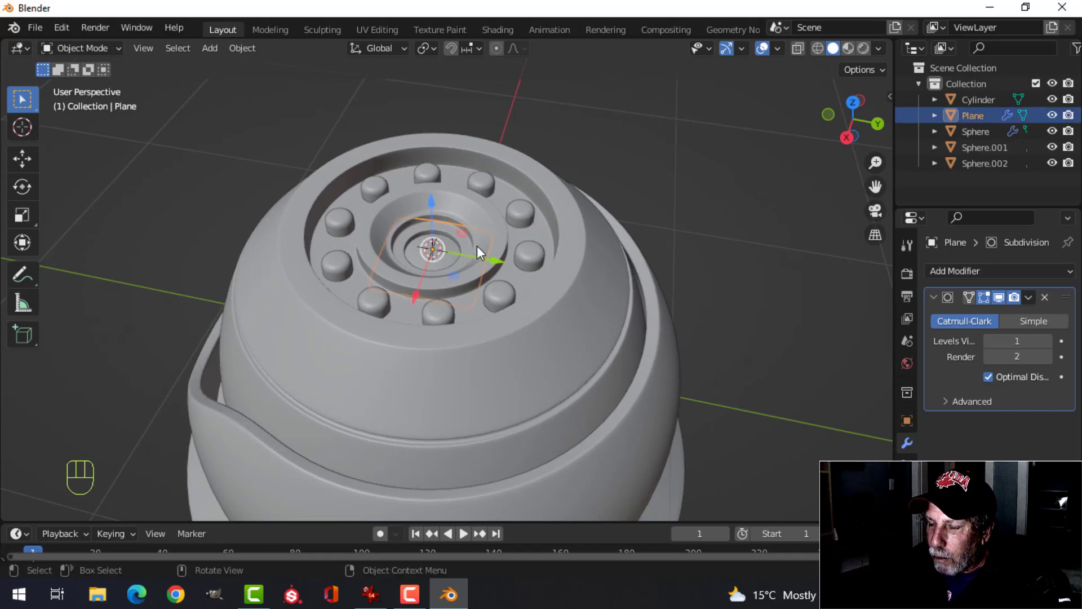
pyautogui.moveTo(549, 225); pyautogui.dragTo(491, 212, button='middle')
pyautogui.keyDown('shift'); pyautogui.click(489, 211); pyautogui.keyUp('shift')
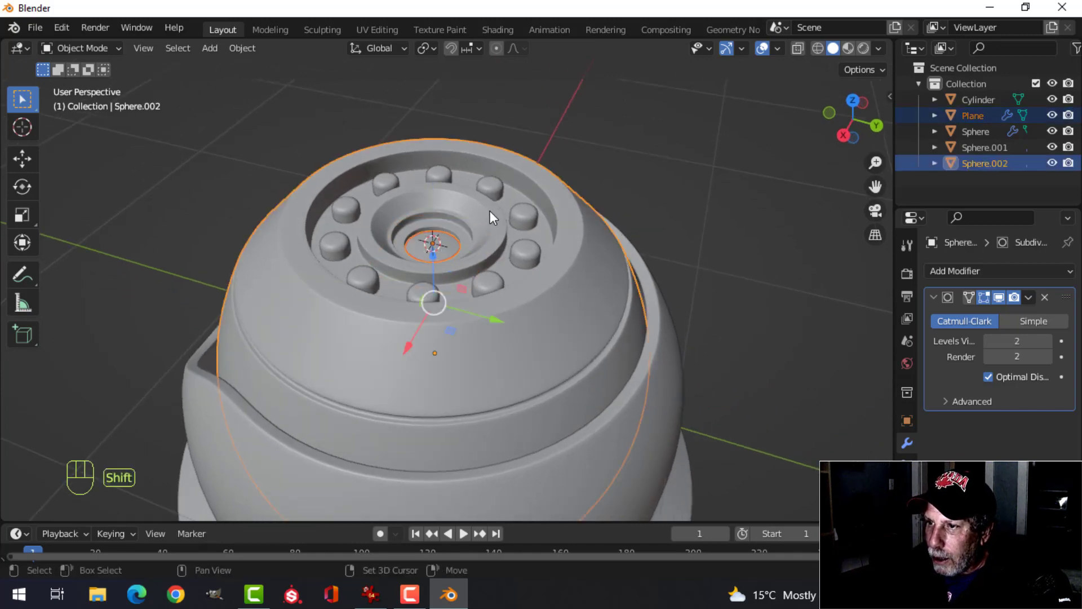
pyautogui.keyDown('shift'); pyautogui.click(520, 211); pyautogui.keyUp('shift')
pyautogui.scroll(-3, 573, 242)
pyautogui.moveTo(574, 242); pyautogui.dragTo(594, 227, button='middle')
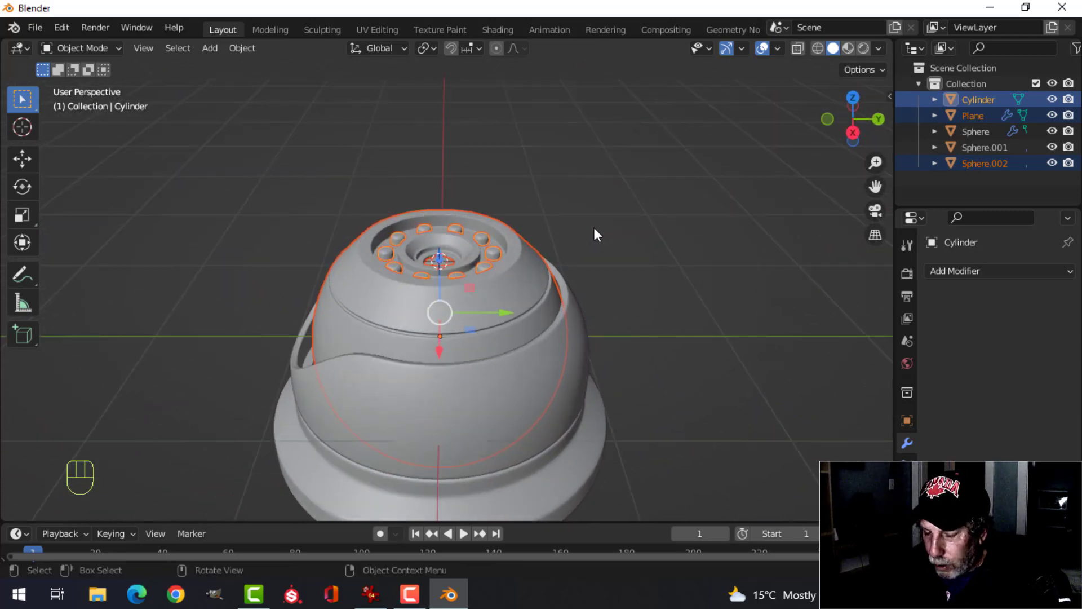
pyautogui.press('m')
pyautogui.click(594, 227)
pyautogui.write('c')
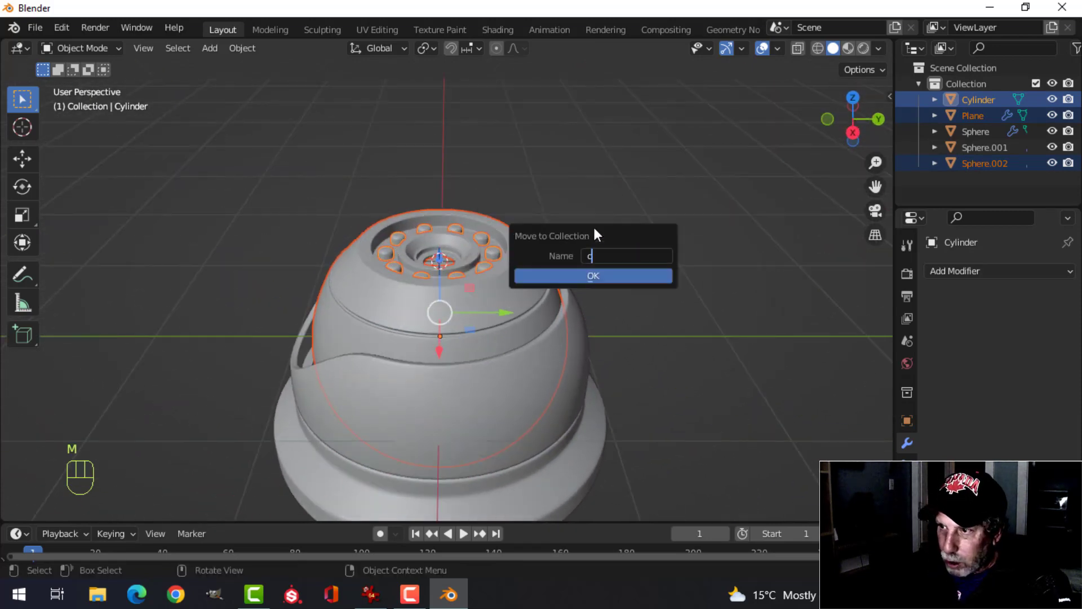
pyautogui.write('amera')
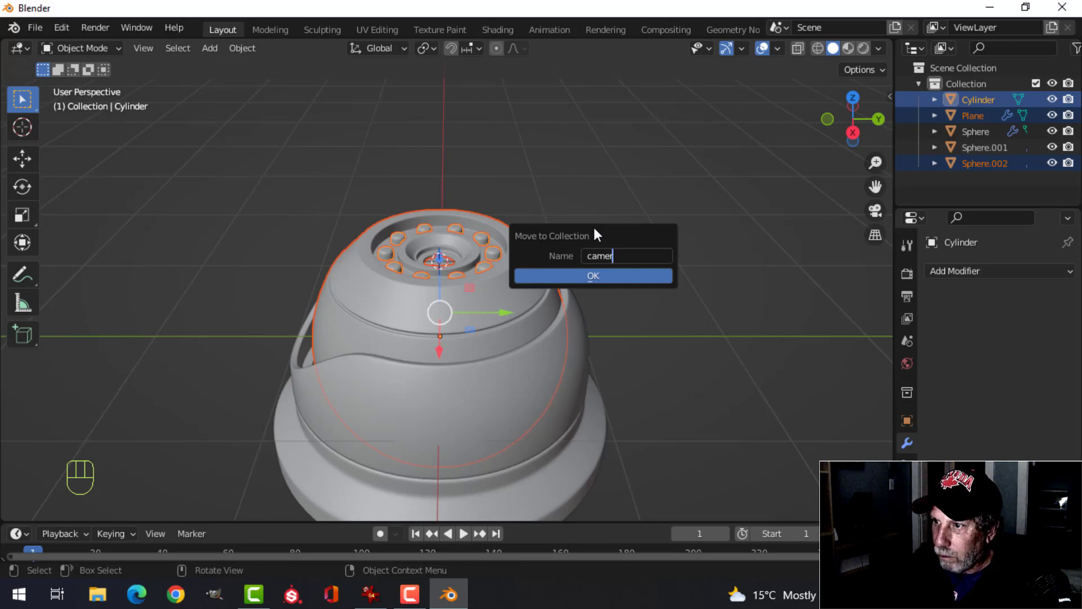
pyautogui.click(595, 277)
# - In the right side view, rotate the camera parts -40.5° and move them about 0.1 m along negative Y
pyautogui.press('KP_3')
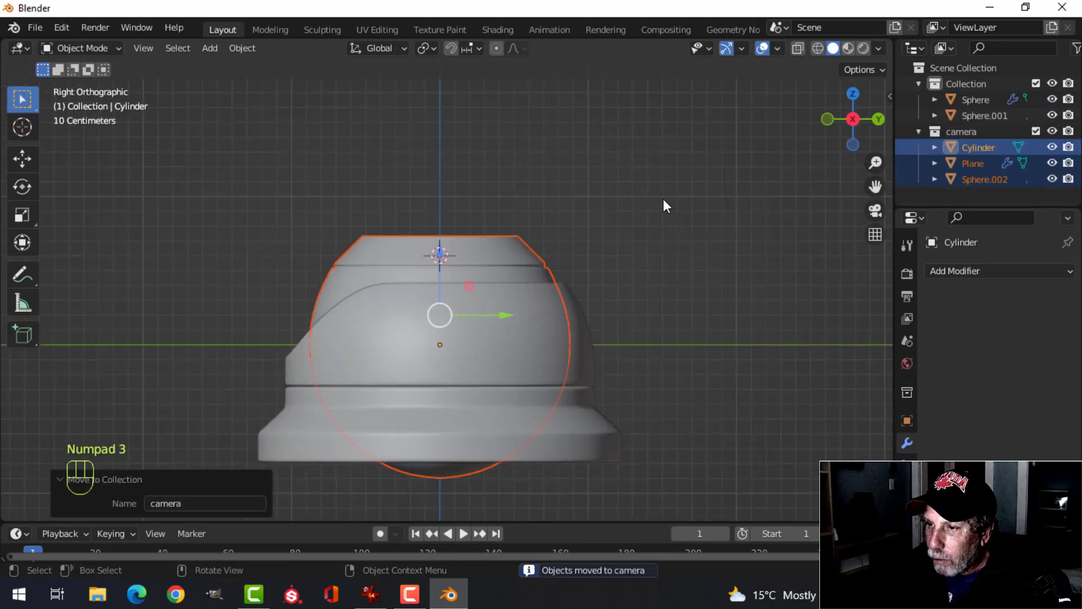
pyautogui.press('r')
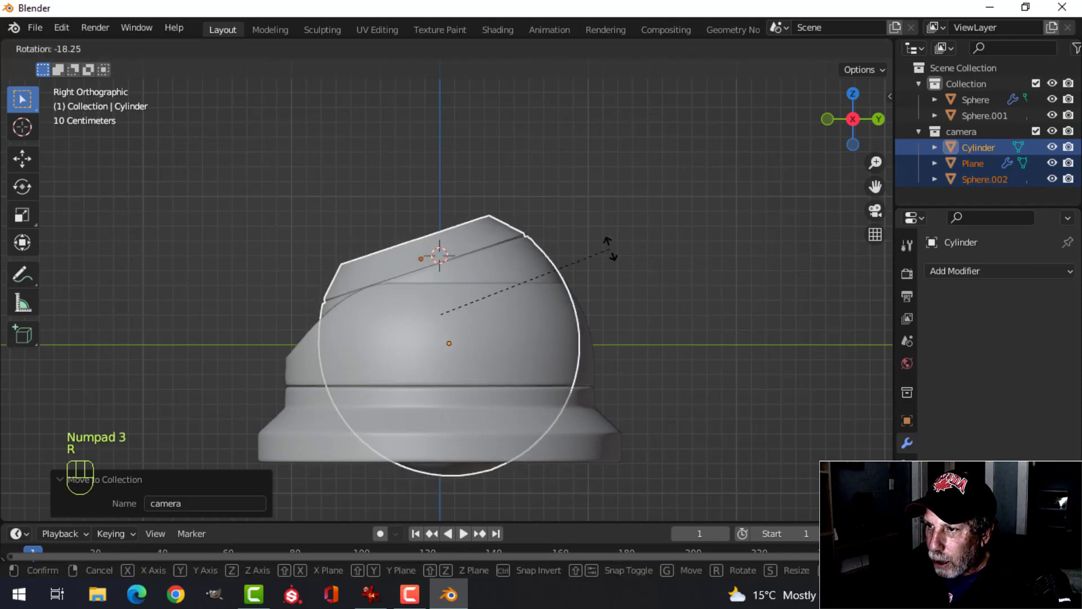
pyautogui.click(531, 241)
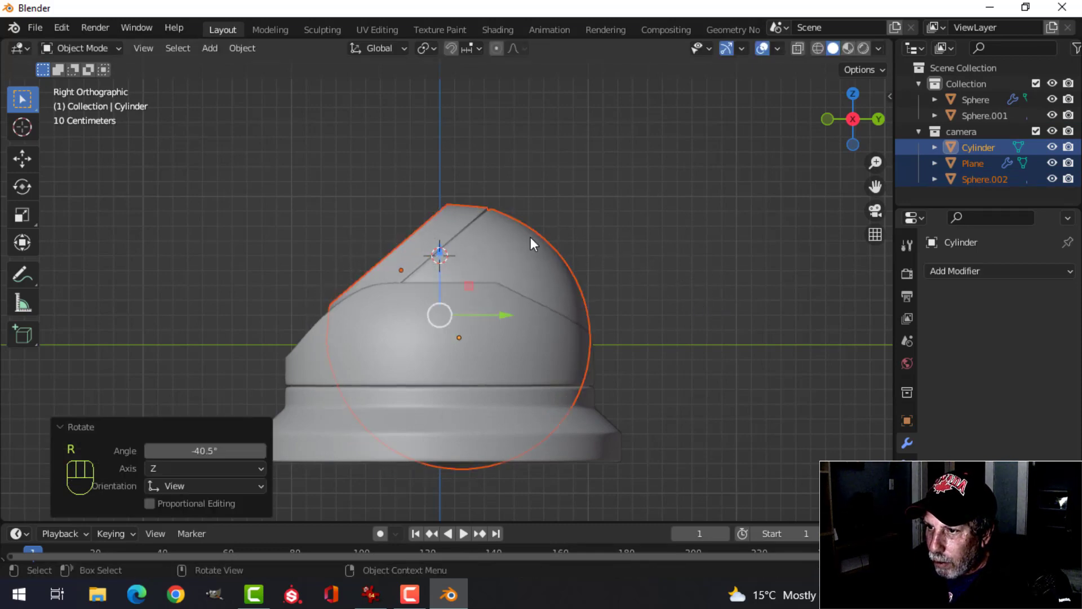
pyautogui.press('g')
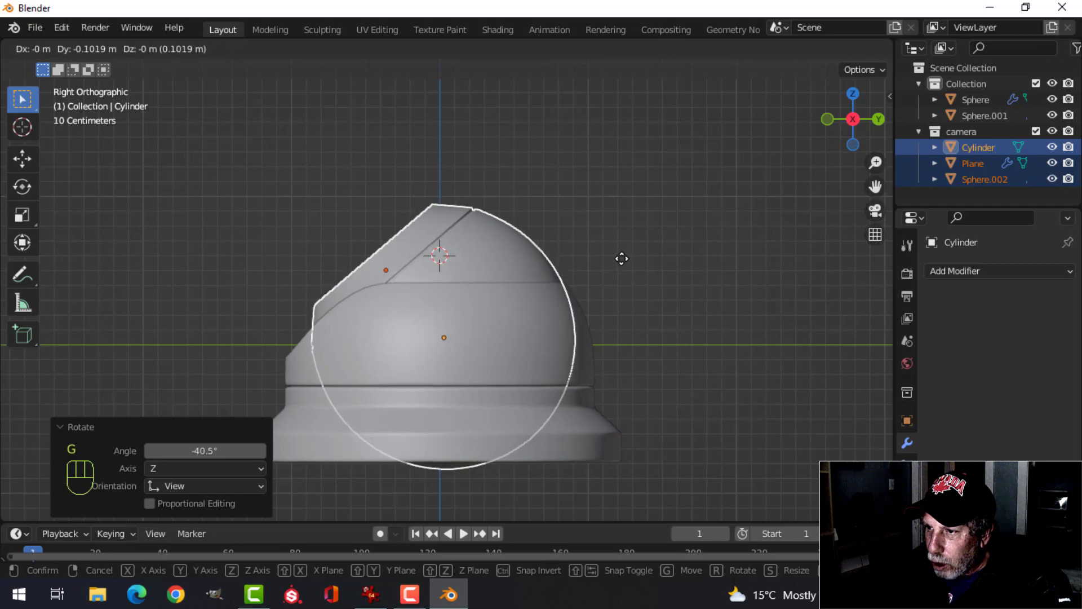
pyautogui.click(623, 257)
# - Nudge the camera parts slightly along positive Y within the shell, and clear the selection
pyautogui.moveTo(624, 257); pyautogui.dragTo(655, 318, button='middle')
pyautogui.press('g')
pyautogui.click(495, 329)
pyautogui.hotkey('alt', 'a')
pyautogui.hotkey('ctrl', 'z')
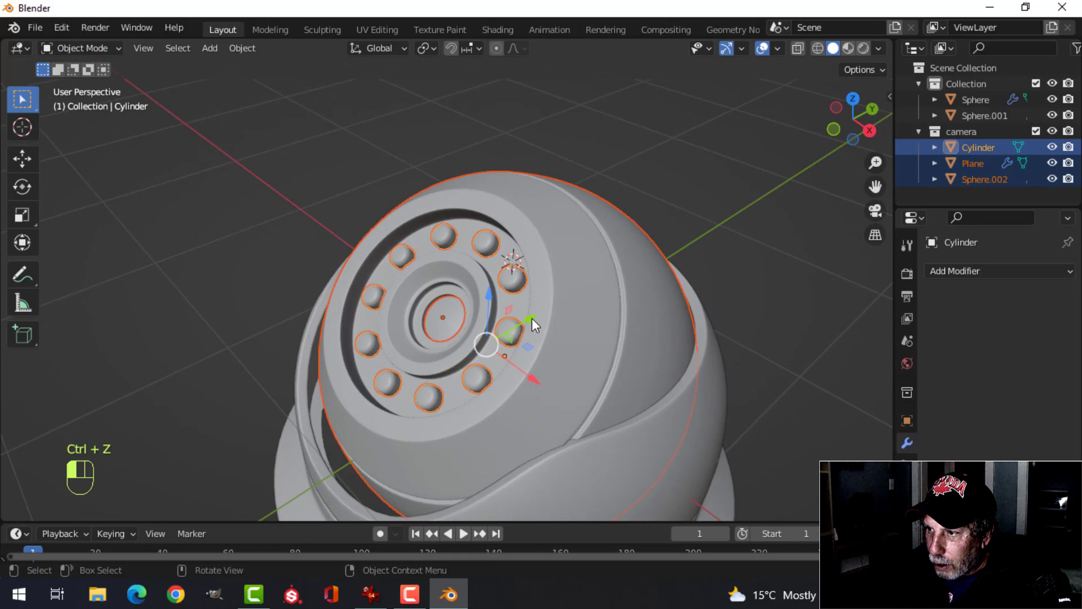
pyautogui.moveTo(532, 318); pyautogui.dragTo(563, 320)
pyautogui.hotkey('alt', 'a')
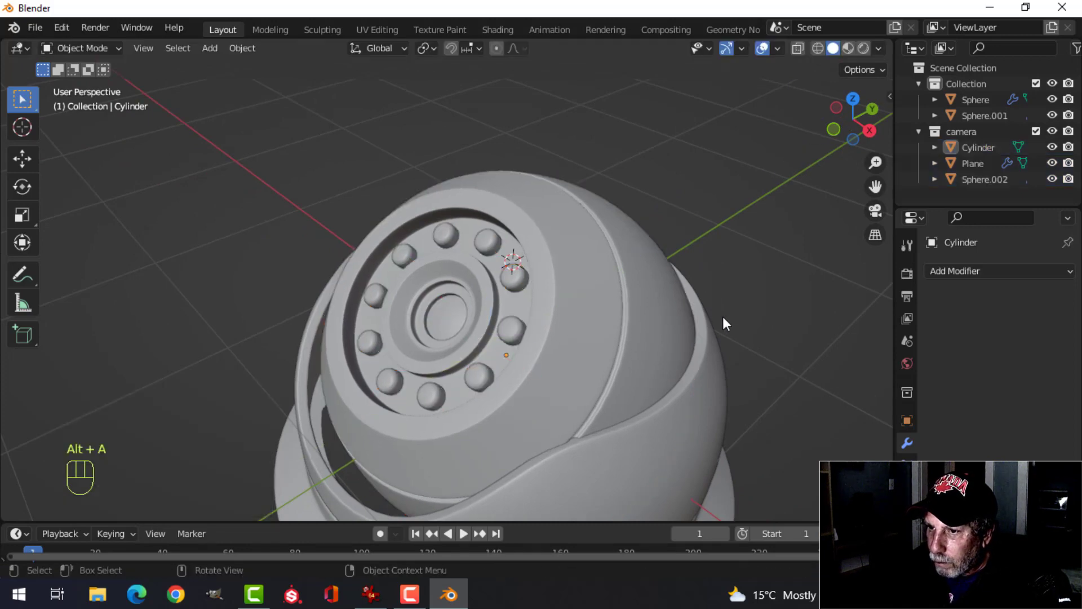
# - In Edit Mode, circle-select the four central faces on the back of the inner sphere above the shell's rim
pyautogui.moveTo(723, 323); pyautogui.dragTo(481, 320, button='middle')
pyautogui.click(480, 320)
pyautogui.press('Tab')
pyautogui.scroll(2, 480, 320)
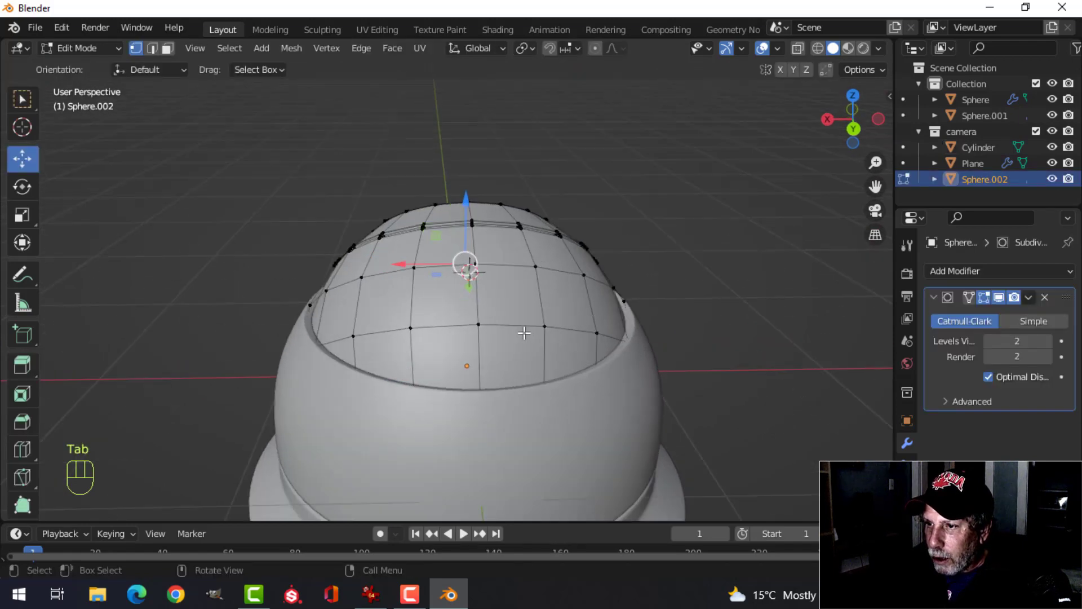
pyautogui.hotkey('alt', 'a')
pyautogui.press('3')
pyautogui.press('c')
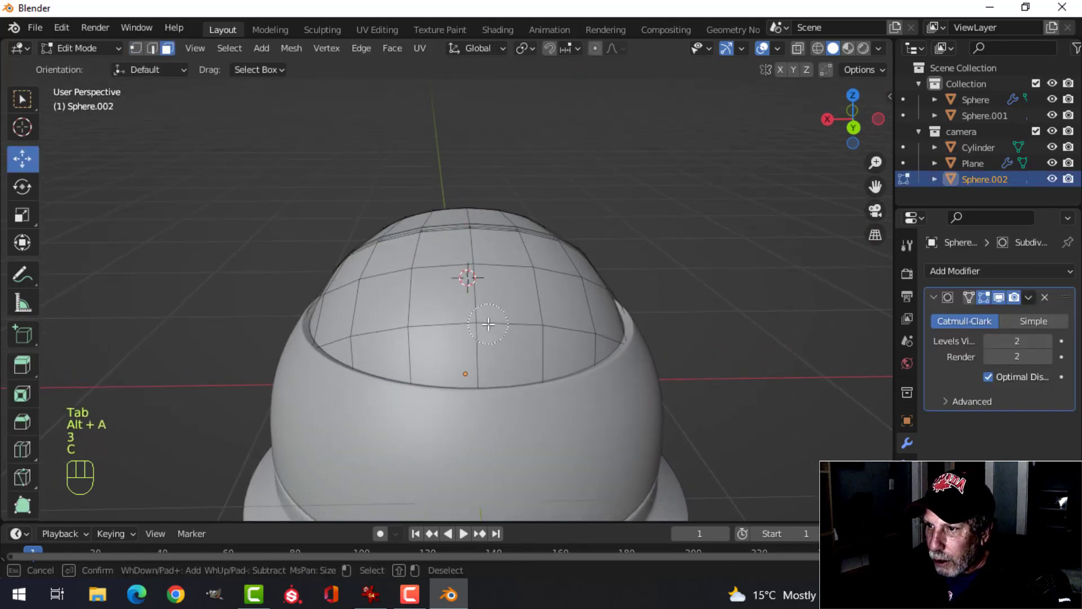
pyautogui.click(476, 322)
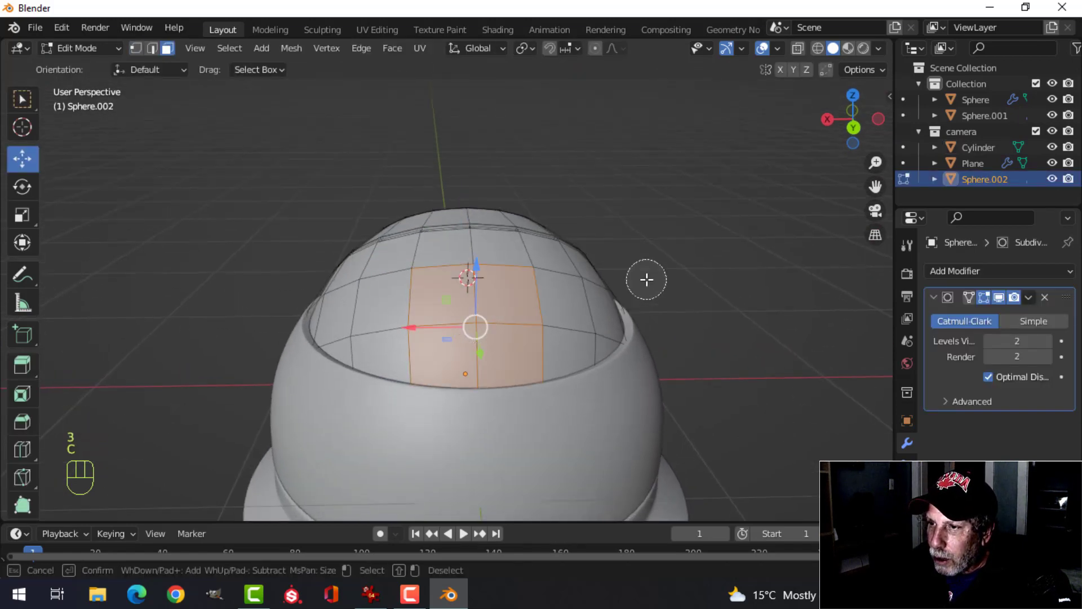
pyautogui.press('Escape')
pyautogui.moveTo(664, 265)
pyautogui.mouseDown(button='middle')
pyautogui.moveTo(603, 270)
pyautogui.moveTo(633, 244)
pyautogui.moveTo(666, 269)
pyautogui.mouseUp(button='middle')
# - Inset the four selected faces by about 0.081 m and round them with LoopTools Circle
pyautogui.press('i')
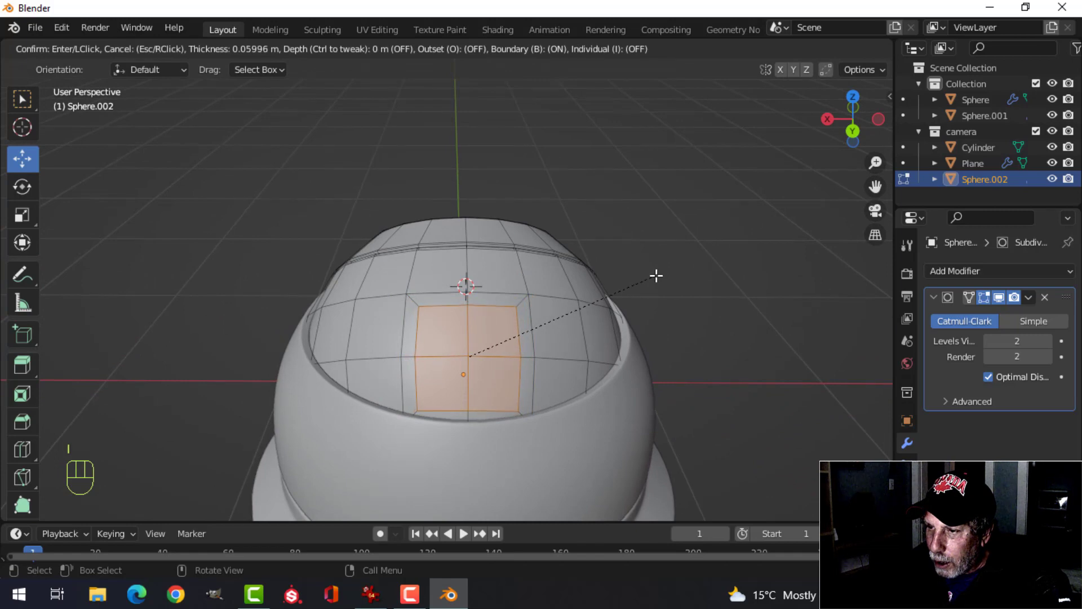
pyautogui.click(651, 277)
pyautogui.rightClick(493, 339)
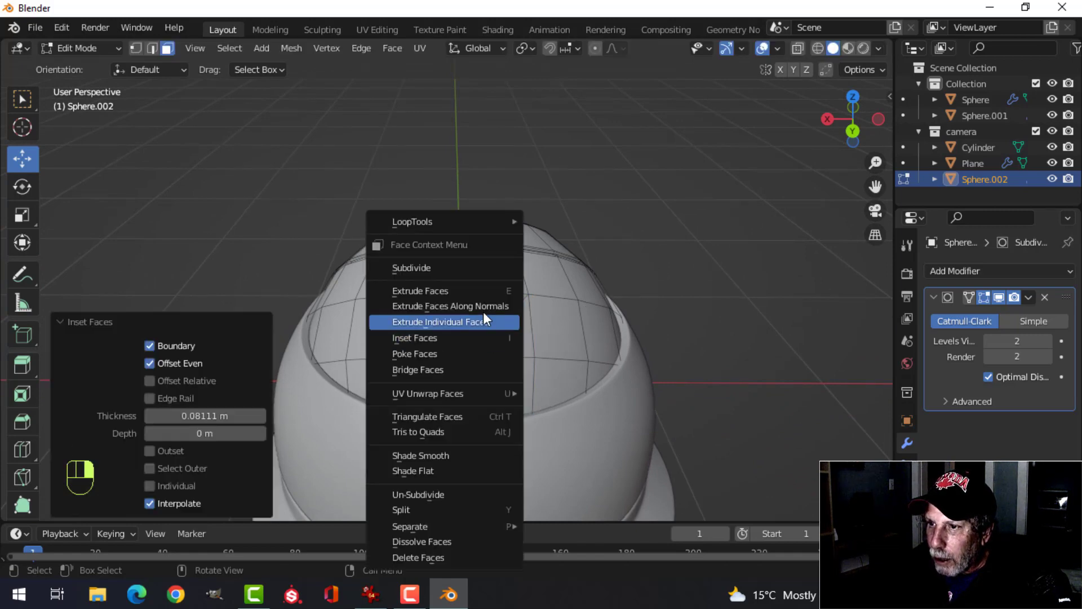
pyautogui.moveTo(462, 223)
pyautogui.click(559, 238)
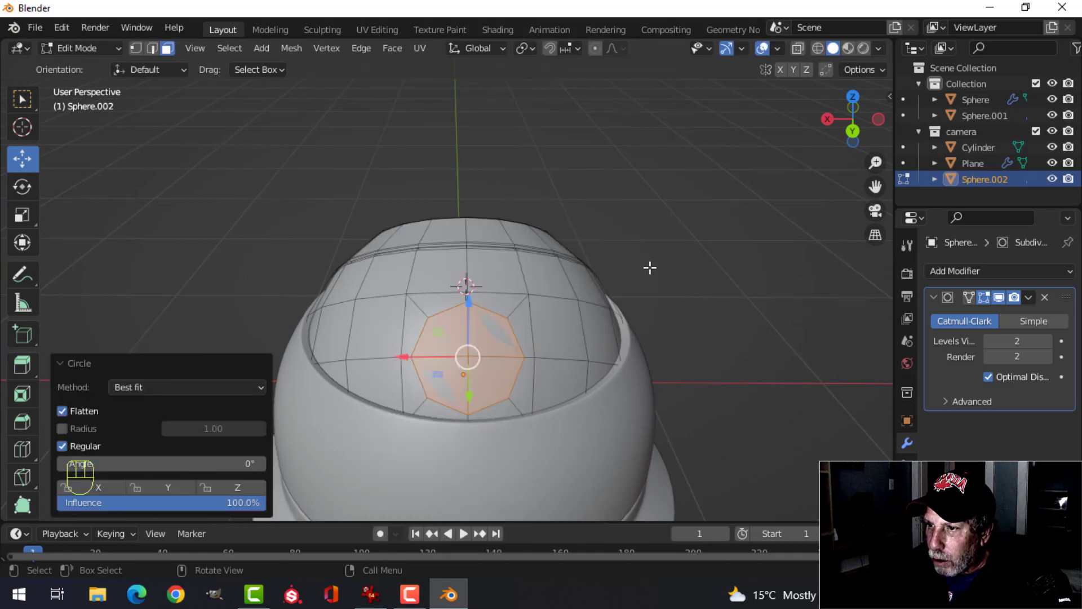
# - Inset the circular face patch on the sphere's back by about 0.036 m
pyautogui.press('i')
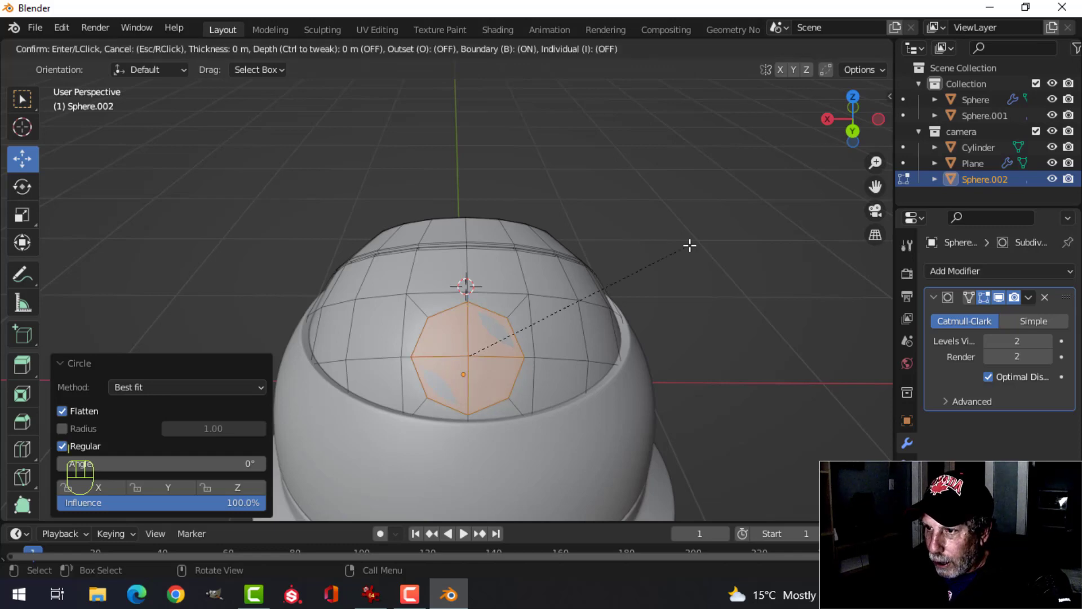
pyautogui.click(635, 285)
pyautogui.moveTo(635, 285); pyautogui.dragTo(724, 266, button='middle')
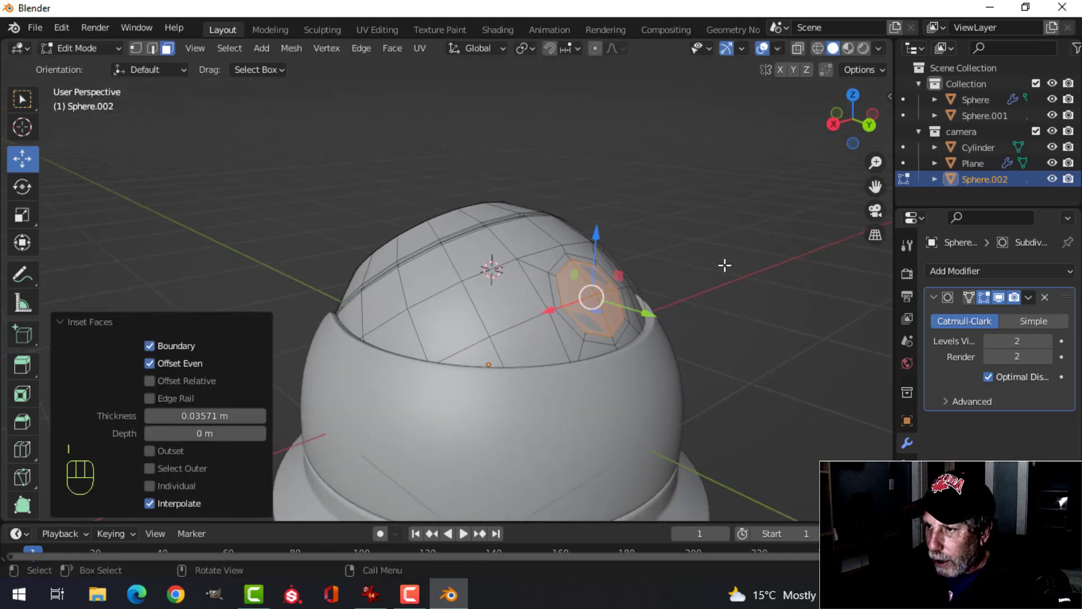
# - Extrude the circular patch on the inner sphere's back inward by about 0.028 m and inset it by about 0.057 m
pyautogui.press('e')
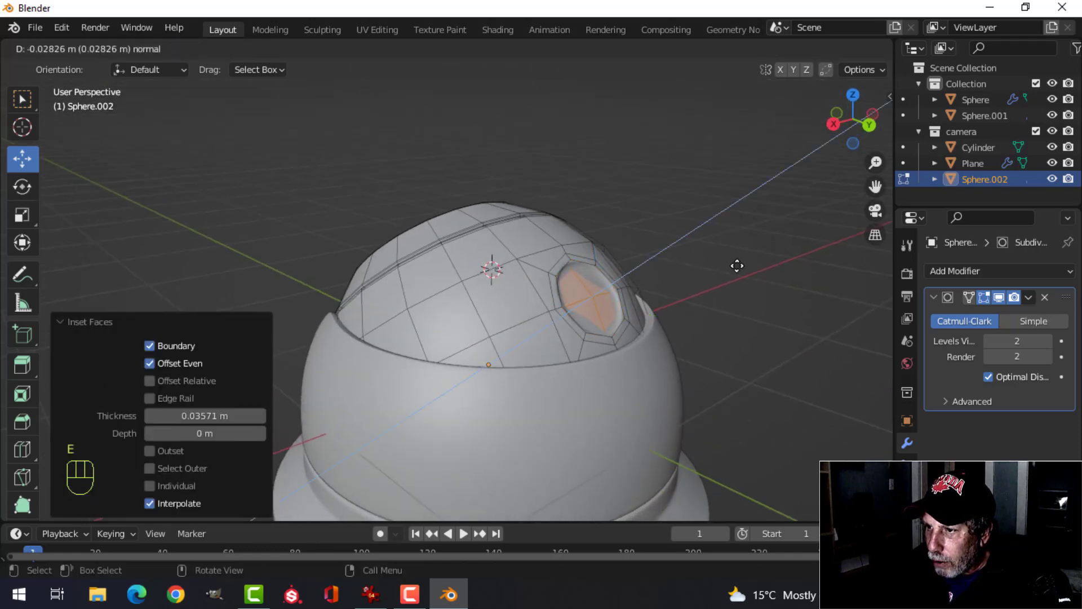
pyautogui.click(738, 266)
pyautogui.press('i')
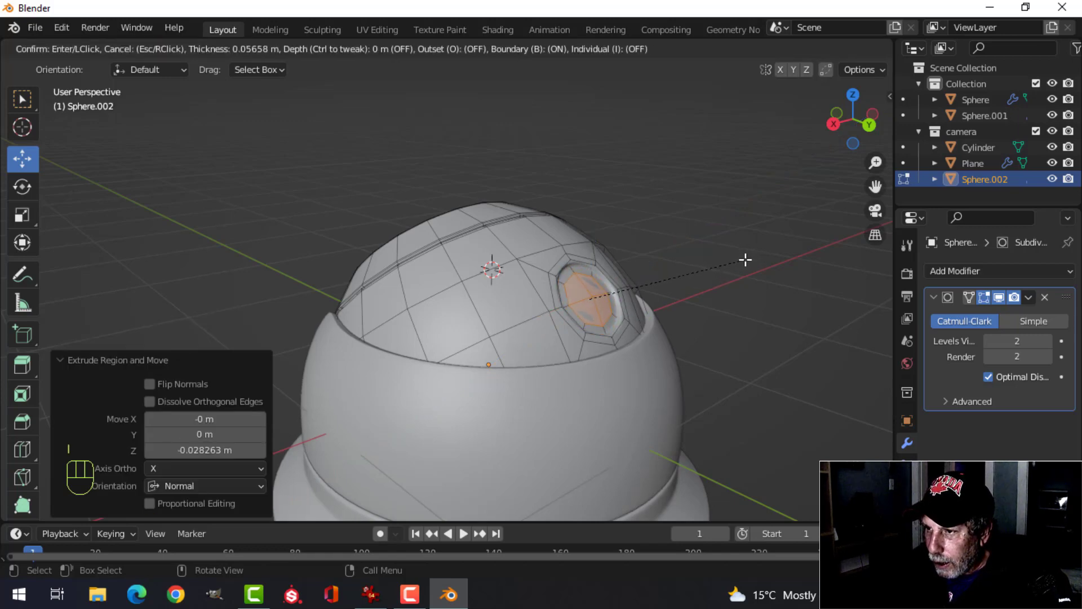
pyautogui.click(745, 259)
# - Extrude the inset centre faces outward by about 0.029 m to form a raised disc, and clear the selection
pyautogui.press('e')
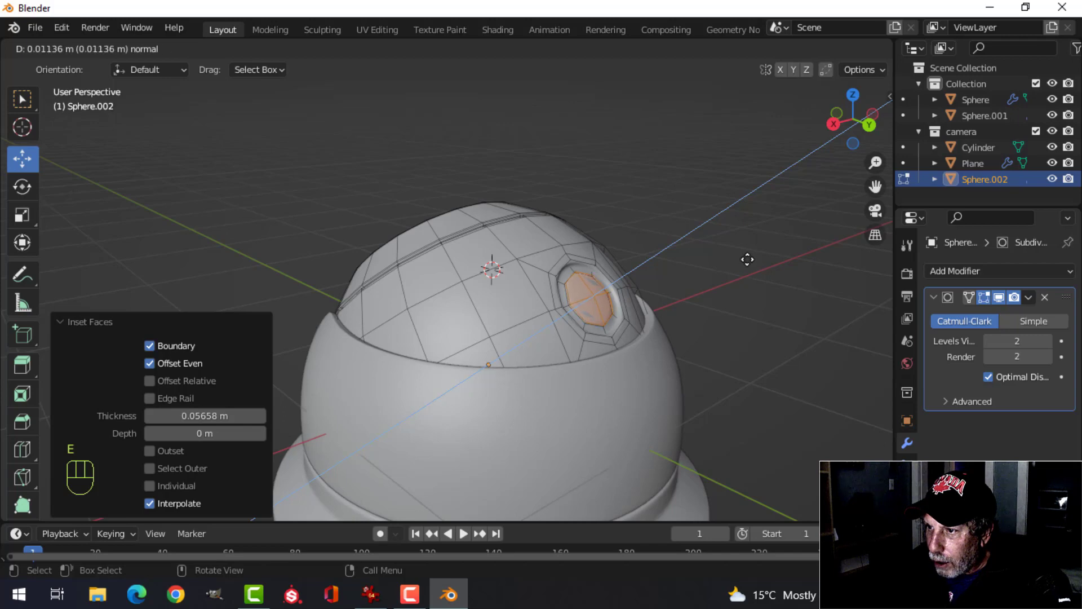
pyautogui.click(750, 258)
pyautogui.scroll(3, 733, 262)
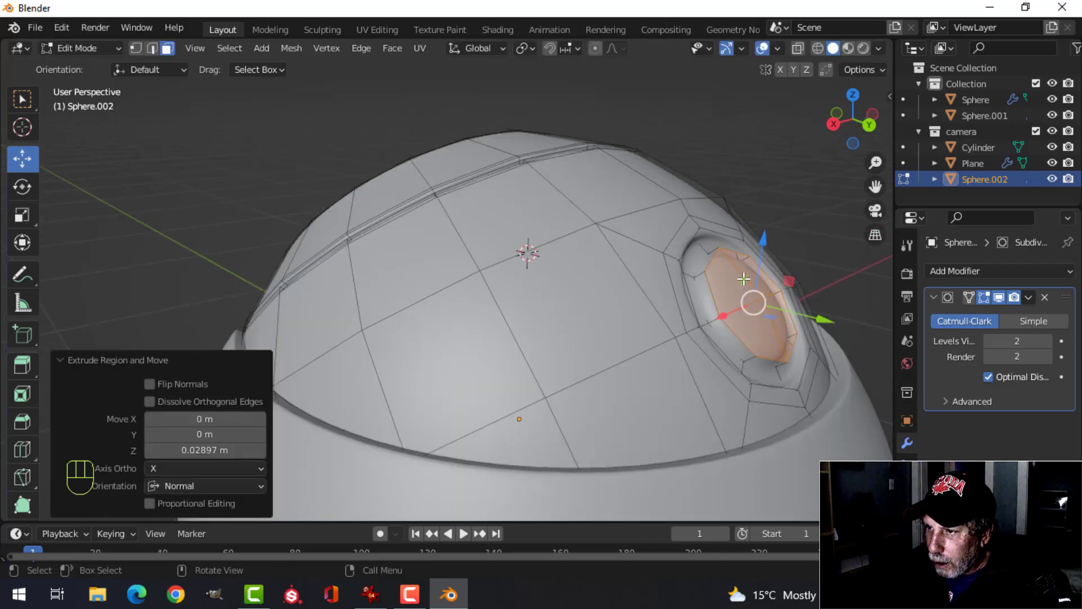
pyautogui.moveTo(733, 262); pyautogui.dragTo(680, 276, button='middle')
pyautogui.hotkey('alt', 'a')
# - Add a loop cut around the recess surrounding the raised disc, and return to Object Mode with nothing selected
pyautogui.hotkey('ctrl', 'r')
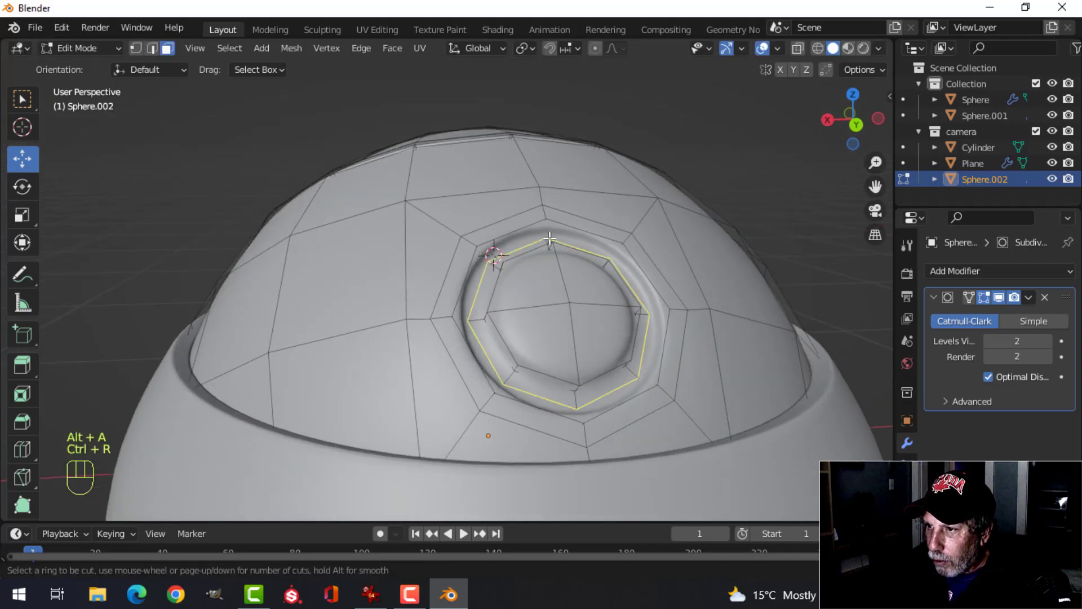
pyautogui.click(550, 240)
pyautogui.click(549, 239)
pyautogui.press('Tab')
pyautogui.scroll(-4, 585, 247)
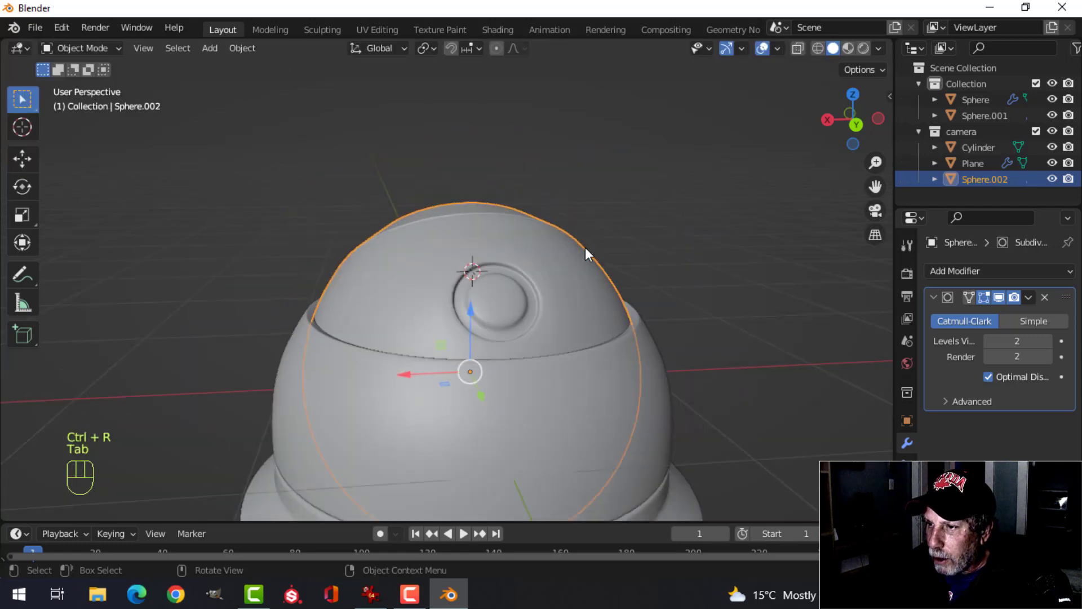
pyautogui.hotkey('alt', 'a')
# - Add another loop cut around the raised disc on the sphere's back, slid toward the disc, and return to Object Mode
pyautogui.moveTo(523, 286); pyautogui.dragTo(673, 296, button='middle')
pyautogui.press('Tab')
pyautogui.scroll(5, 647, 307)
pyautogui.hotkey('alt', 'a')
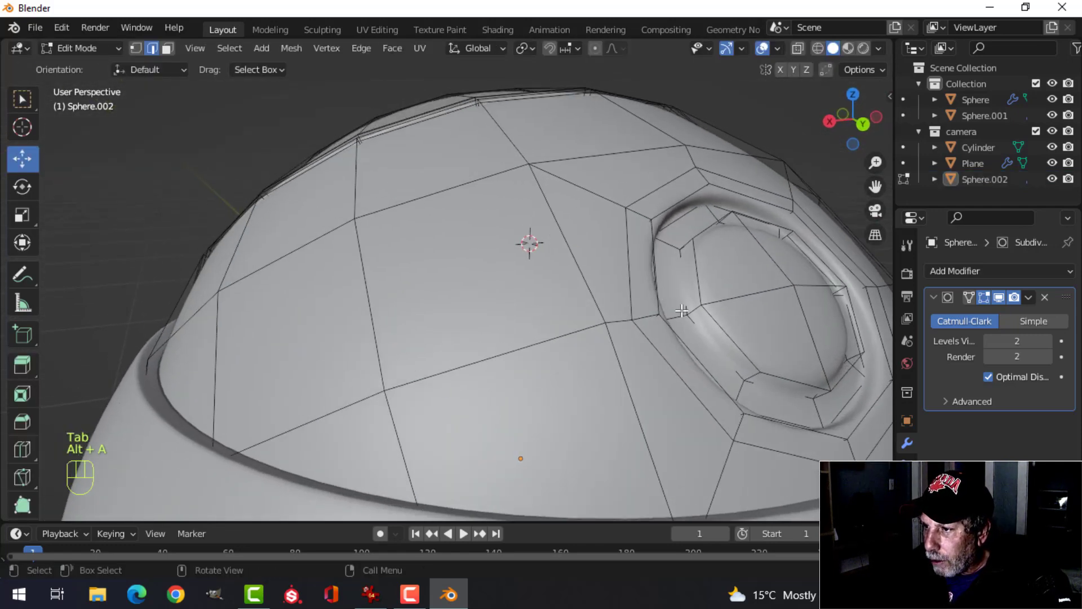
pyautogui.hotkey('ctrl', 'r')
pyautogui.click(682, 310)
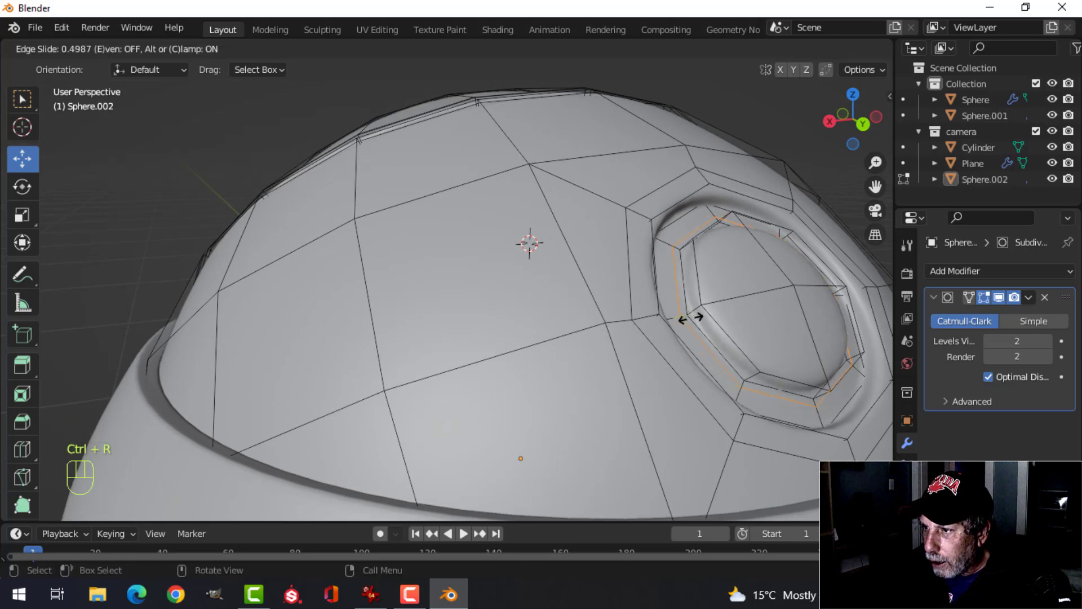
pyautogui.click(692, 320)
pyautogui.press('Tab')
pyautogui.scroll(-5, 662, 314)
pyautogui.hotkey('alt', 'a')
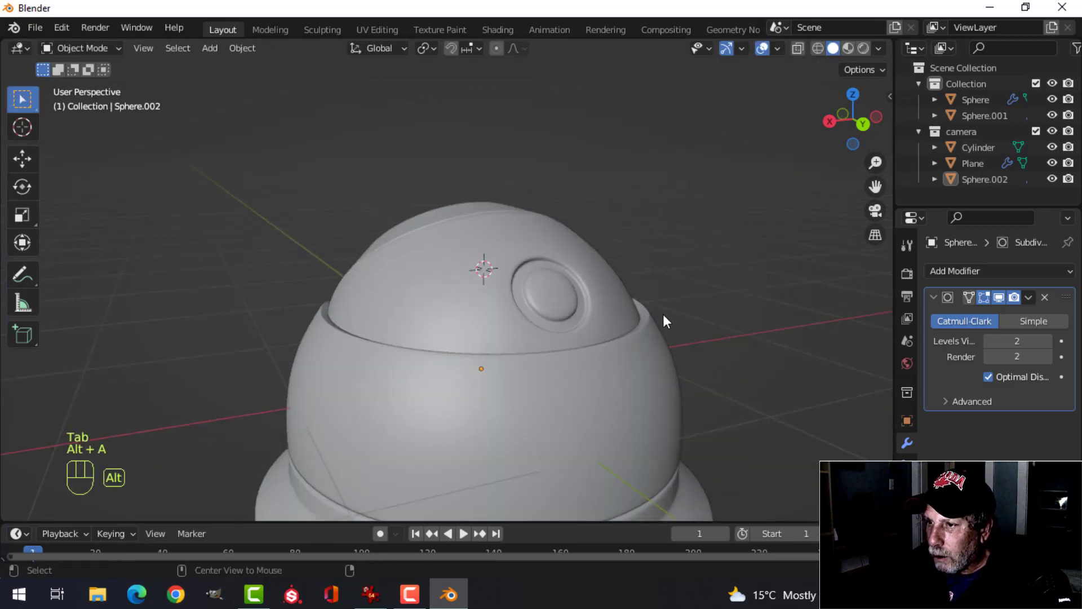
# - Open the outer shell in Edit Mode in the right orthographic view with nothing selected
pyautogui.moveTo(662, 313); pyautogui.dragTo(640, 324, button='middle')
pyautogui.scroll(-3, 577, 340)
pyautogui.moveTo(577, 341); pyautogui.dragTo(524, 311, button='middle')
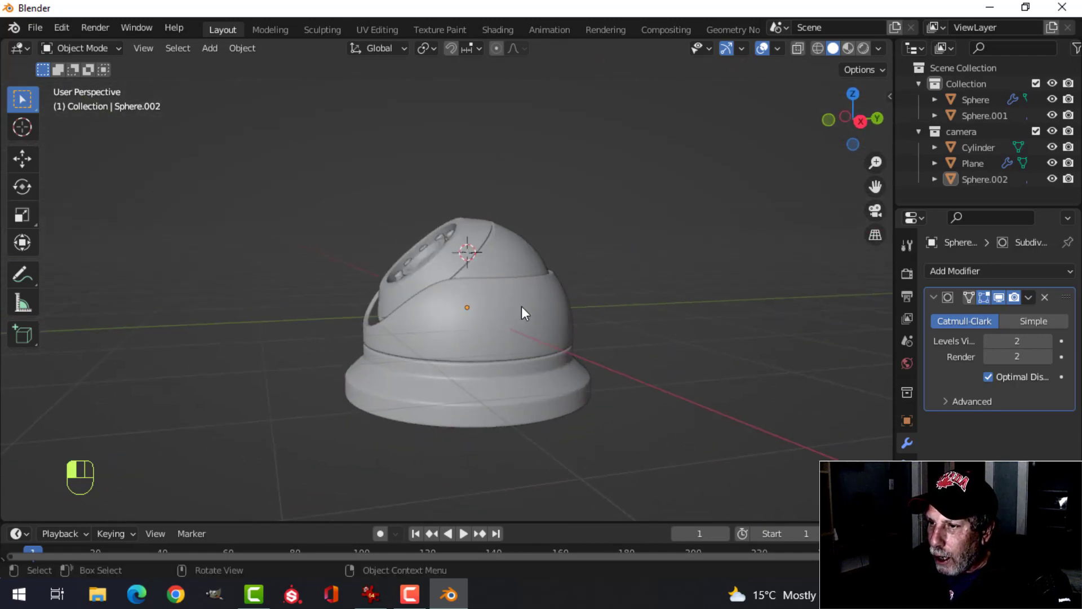
pyautogui.click(550, 300)
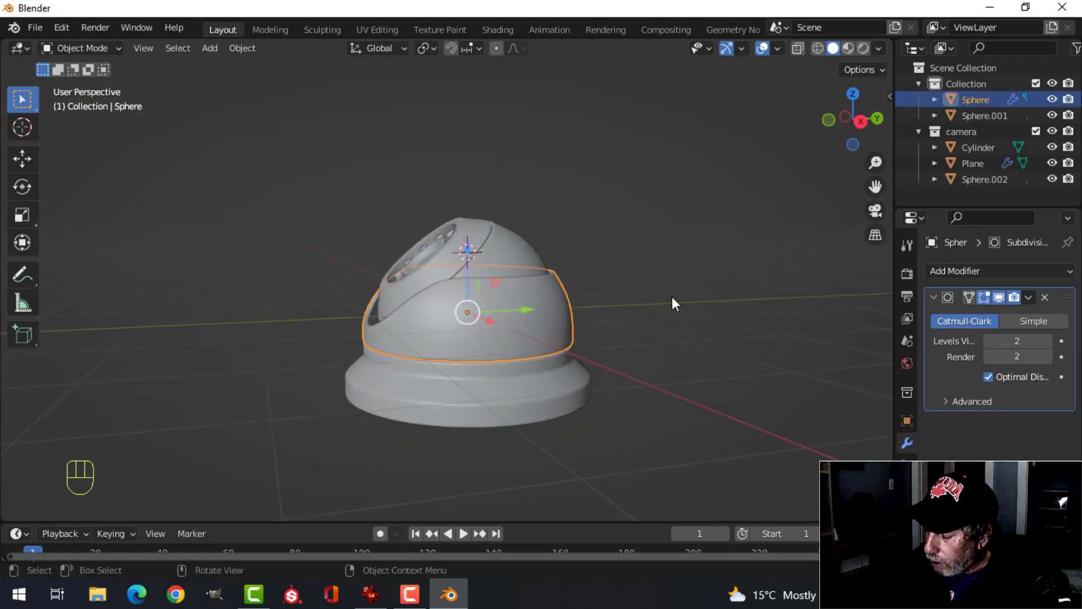
pyautogui.press('KP_3')
pyautogui.scroll(3, 672, 296)
pyautogui.press('Tab')
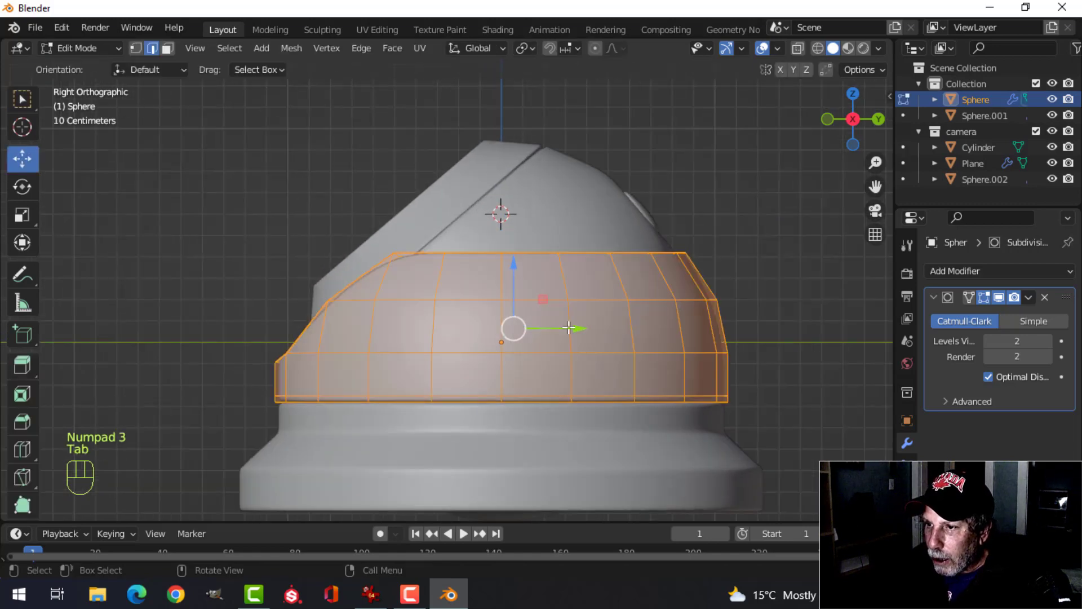
pyautogui.hotkey('alt', 'a')
pyautogui.keyDown('shift'); pyautogui.moveTo(550, 314); pyautogui.dragTo(556, 315, button='middle'); pyautogui.keyUp('shift')
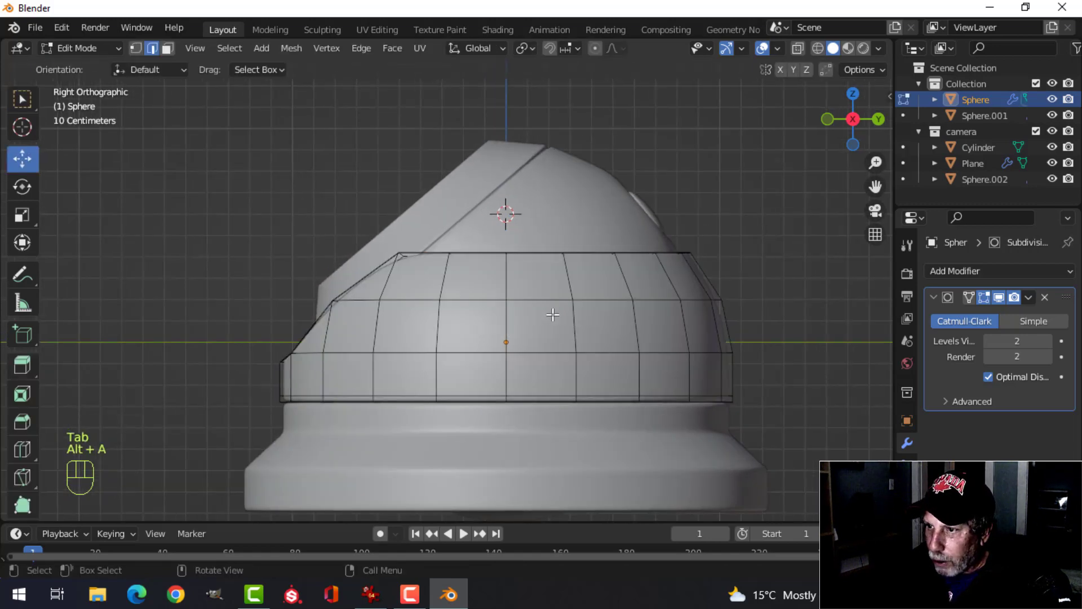
pyautogui.press('c')
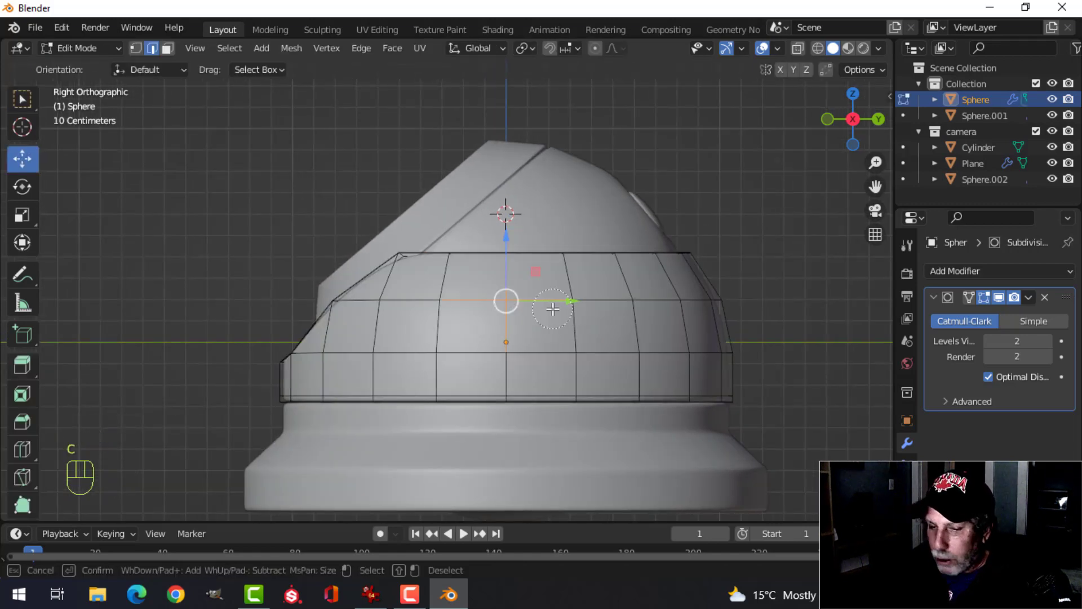
pyautogui.press('Escape')
pyautogui.hotkey('alt', 'a')
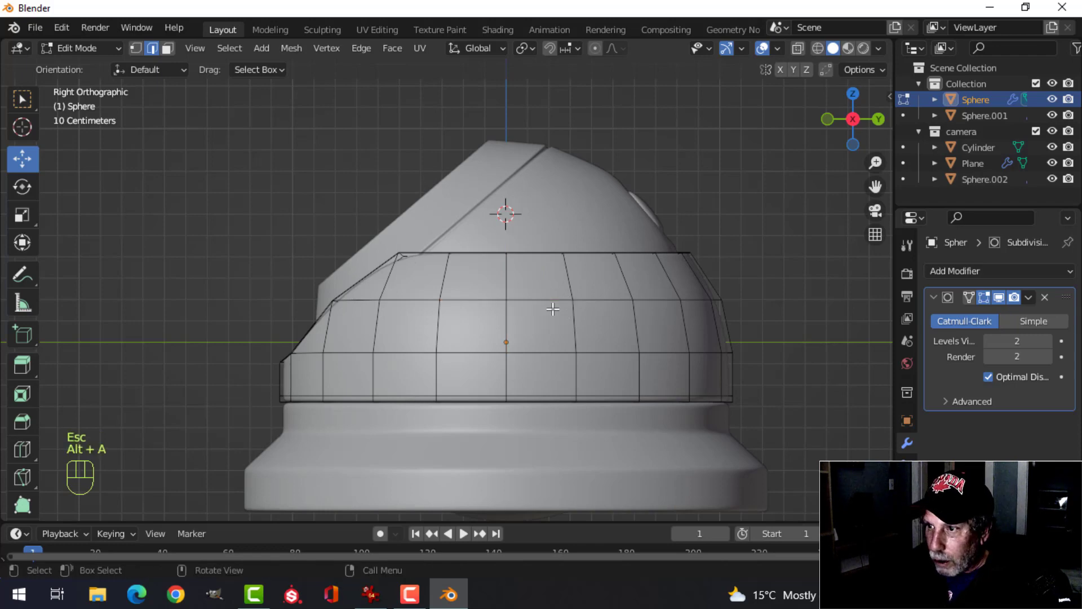
# - In face select mode, circle-select the four central upper faces on both the right and left sides of the shell
pyautogui.press('3')
pyautogui.press('c')
pyautogui.moveTo(527, 317); pyautogui.dragTo(548, 309)
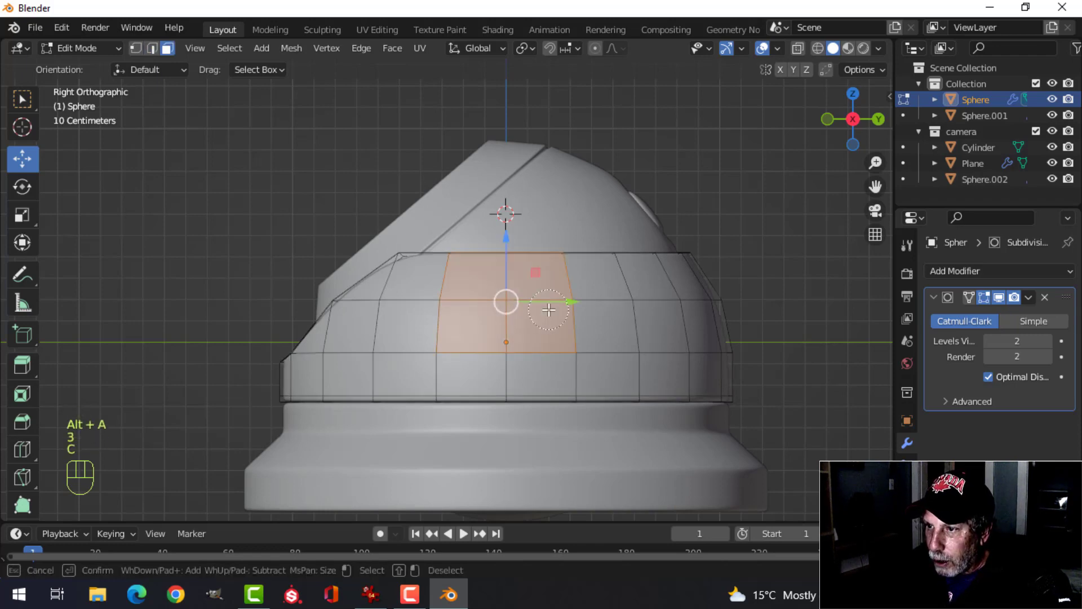
pyautogui.press('Escape')
pyautogui.press('ctrl+KP_3')
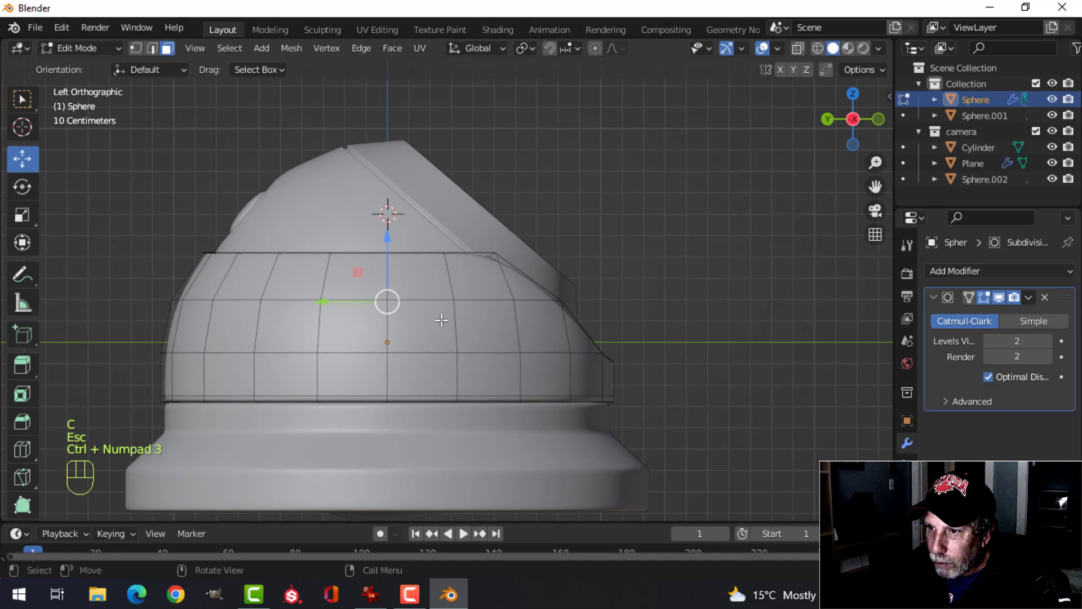
pyautogui.press('c')
pyautogui.press('Escape')
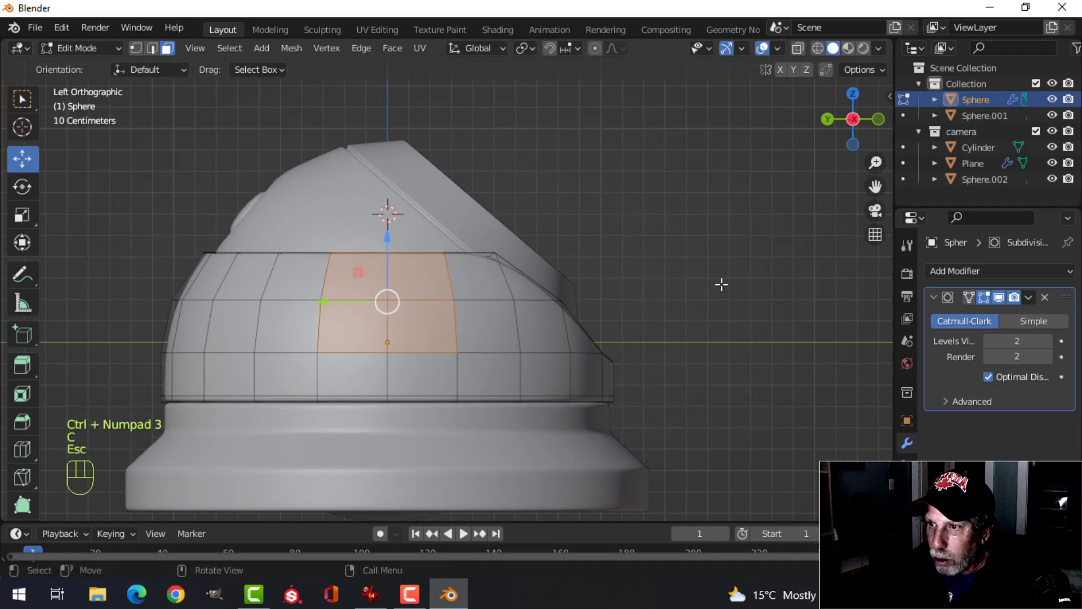
# - Inset the selected side faces by about 0.073 m and round them with LoopTools Circle
pyautogui.moveTo(719, 282); pyautogui.dragTo(692, 325, button='middle')
pyautogui.press('i')
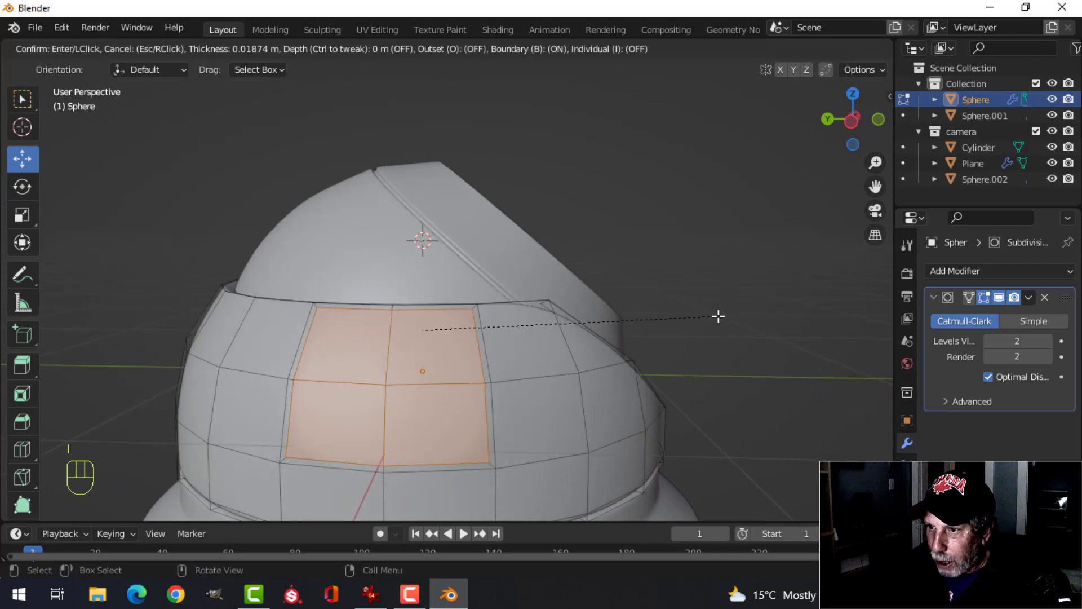
pyautogui.moveTo(751, 336); pyautogui.dragTo(471, 328, button='middle')
pyautogui.rightClick(559, 334)
pyautogui.moveTo(509, 222)
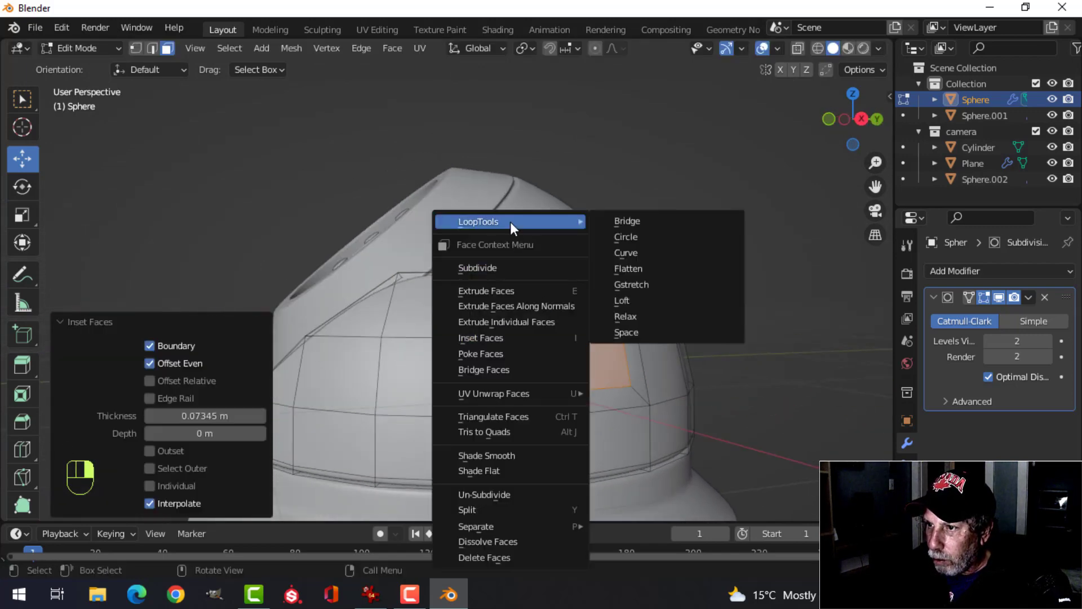
pyautogui.click(611, 238)
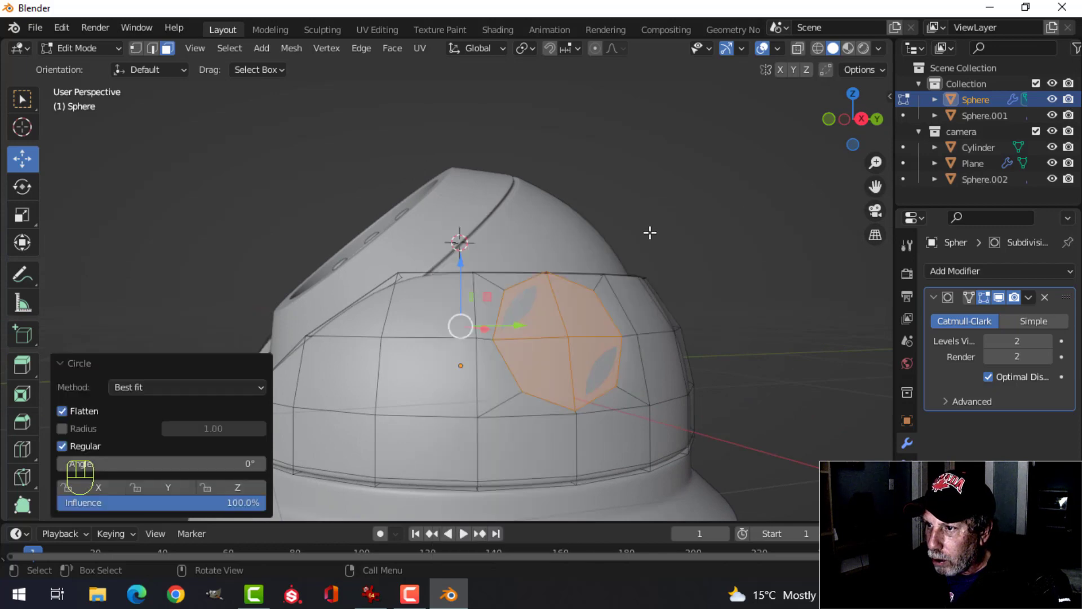
# - Set the pivot point to Individual Origins and scale both circular side patches to about 0.802
pyautogui.click(536, 53)
pyautogui.click(563, 94)
pyautogui.moveTo(700, 241)
pyautogui.mouseDown(button='middle')
pyautogui.moveTo(643, 278)
pyautogui.moveTo(874, 224)
pyautogui.moveTo(660, 270)
pyautogui.moveTo(715, 240)
pyautogui.mouseUp(button='middle')
pyautogui.press('s')
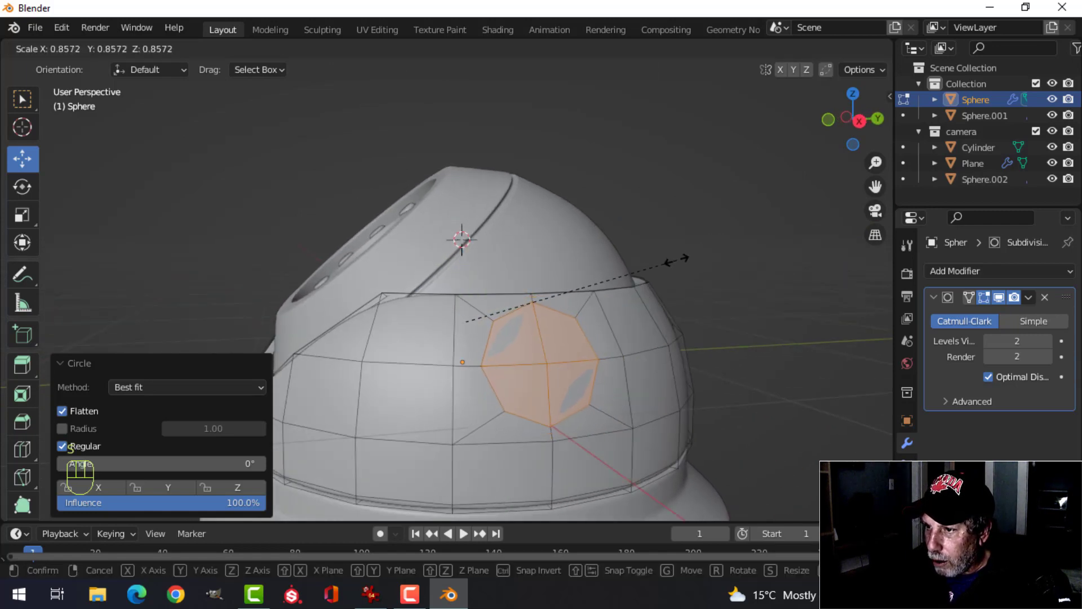
pyautogui.click(664, 264)
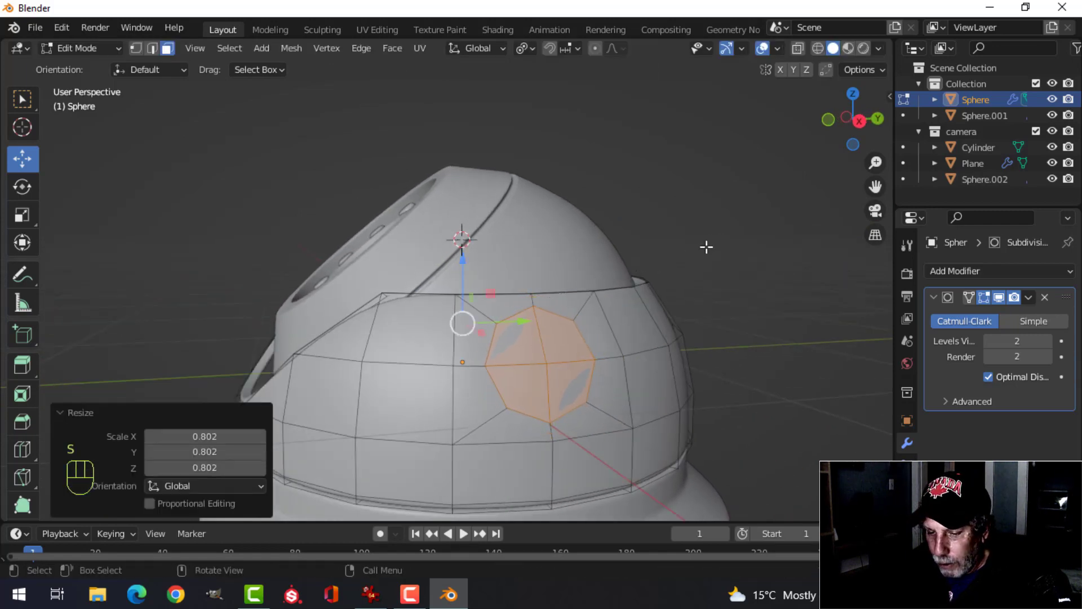
# - Inset both circular side patches by about 0.032 m and extrude them inward along their normals by about 0.02 m
pyautogui.press('i')
pyautogui.click(688, 258)
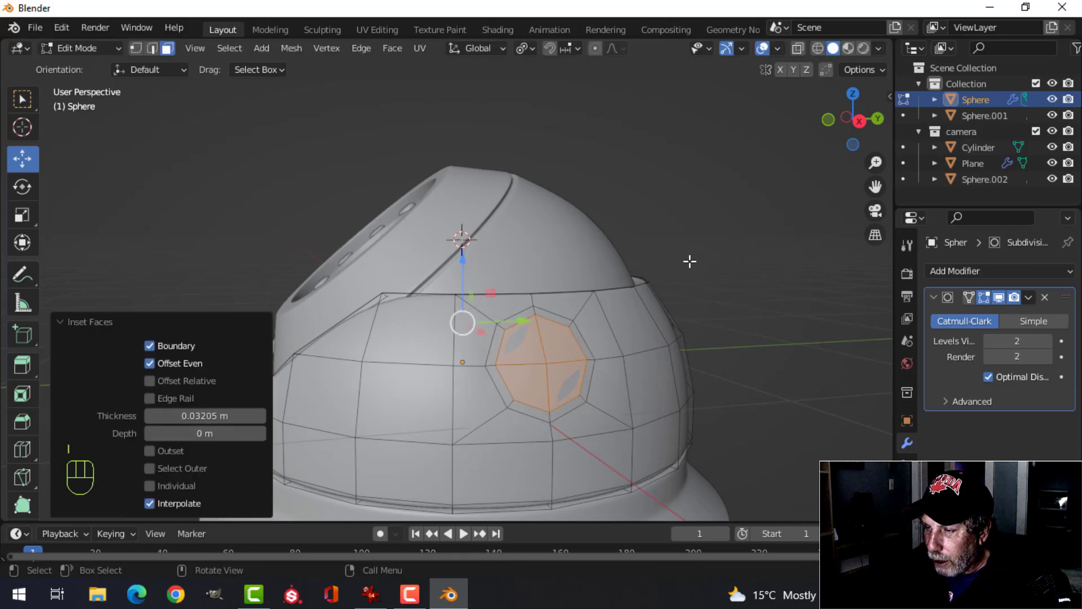
pyautogui.moveTo(688, 259); pyautogui.dragTo(722, 244, button='middle')
pyautogui.press('e')
pyautogui.rightClick(723, 246)
pyautogui.hotkey('alt', 's')
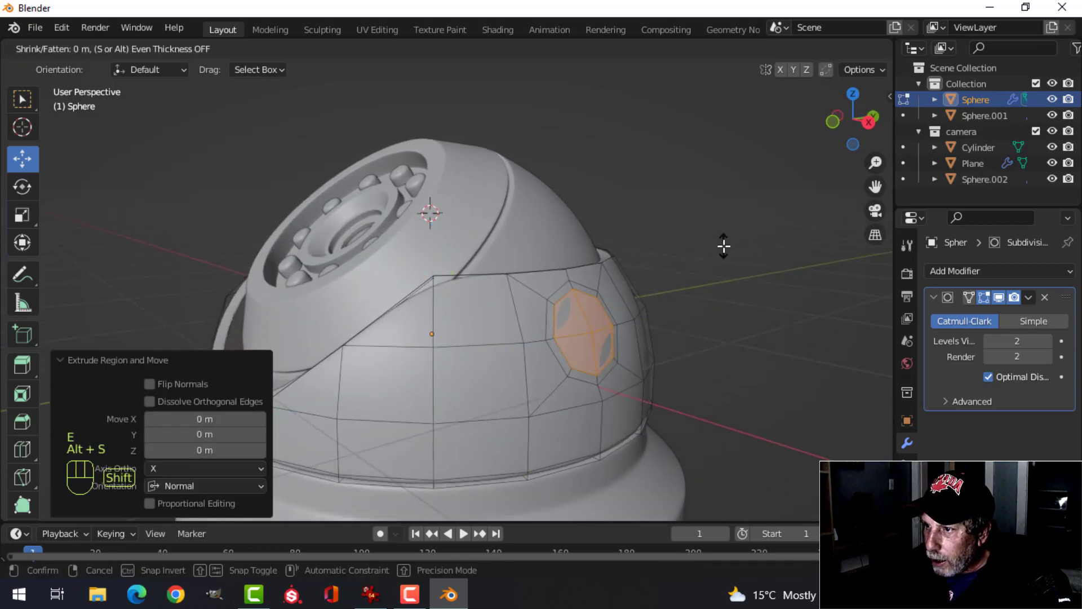
pyautogui.click(725, 265)
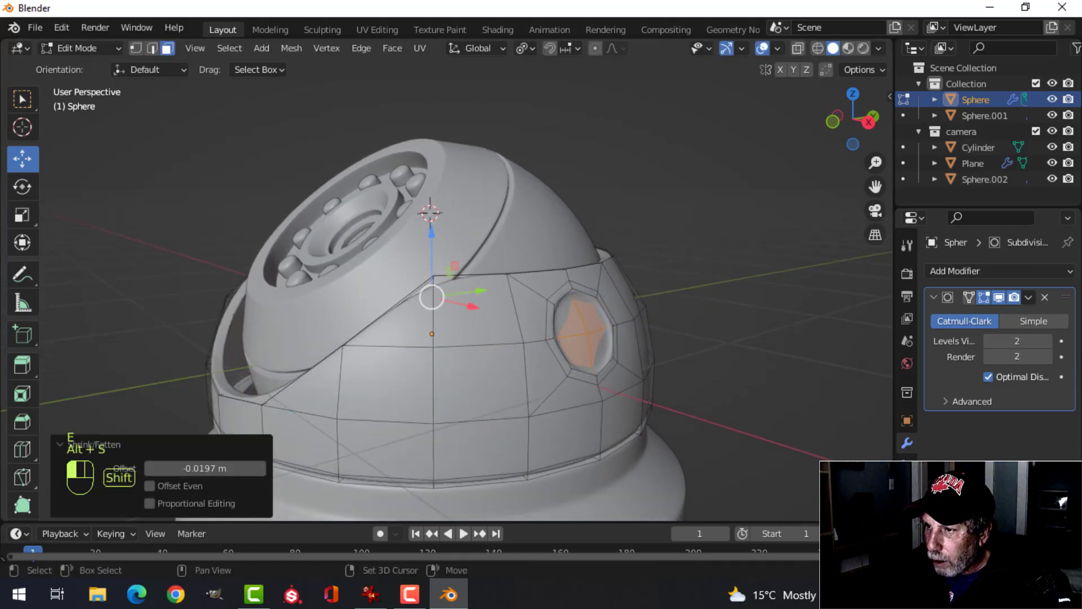
# - Extrude the recessed side patches outward along their normals by about 0.025 m and inset them by about 0.084 m
pyautogui.press('e')
pyautogui.rightClick(727, 262)
pyautogui.hotkey('alt', 's')
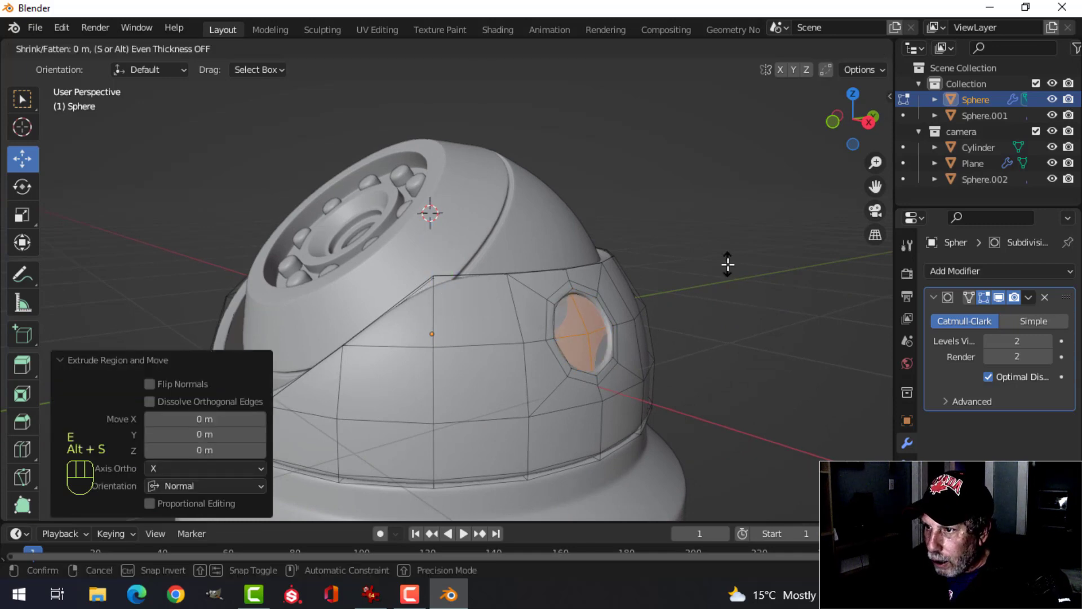
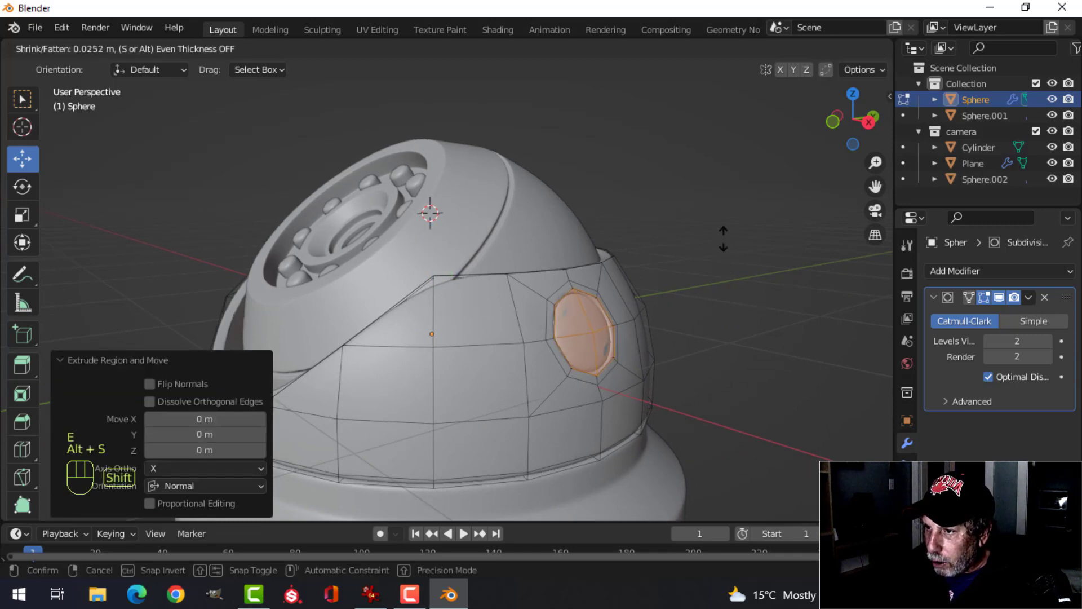
pyautogui.click(723, 239)
pyautogui.press('i')
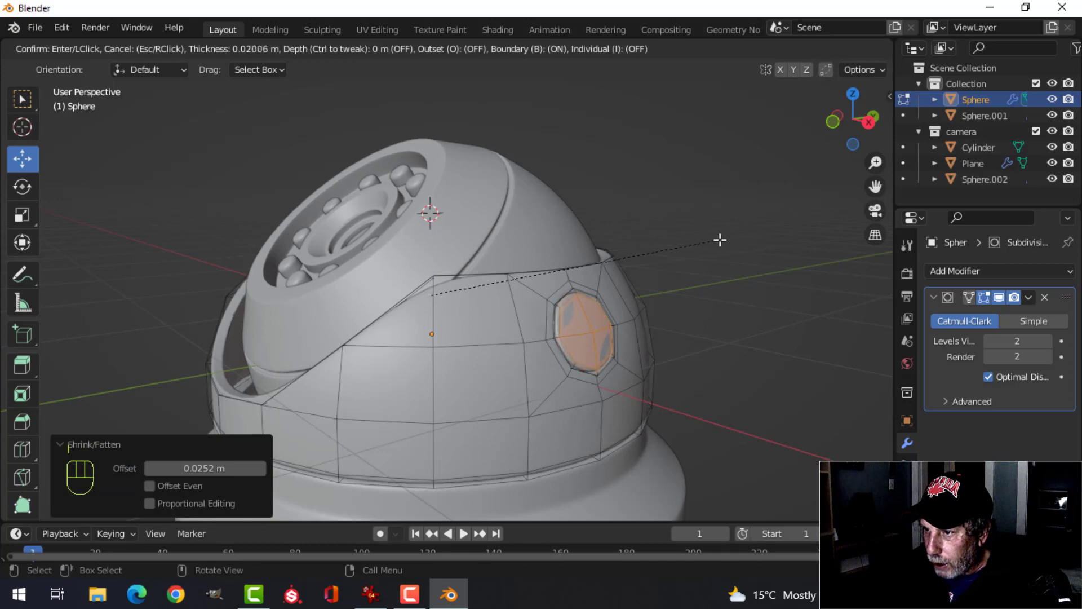
pyautogui.click(709, 251)
# - Extrude the small centre faces of both side details inward along their normals by about 0.013 m
pyautogui.press('e')
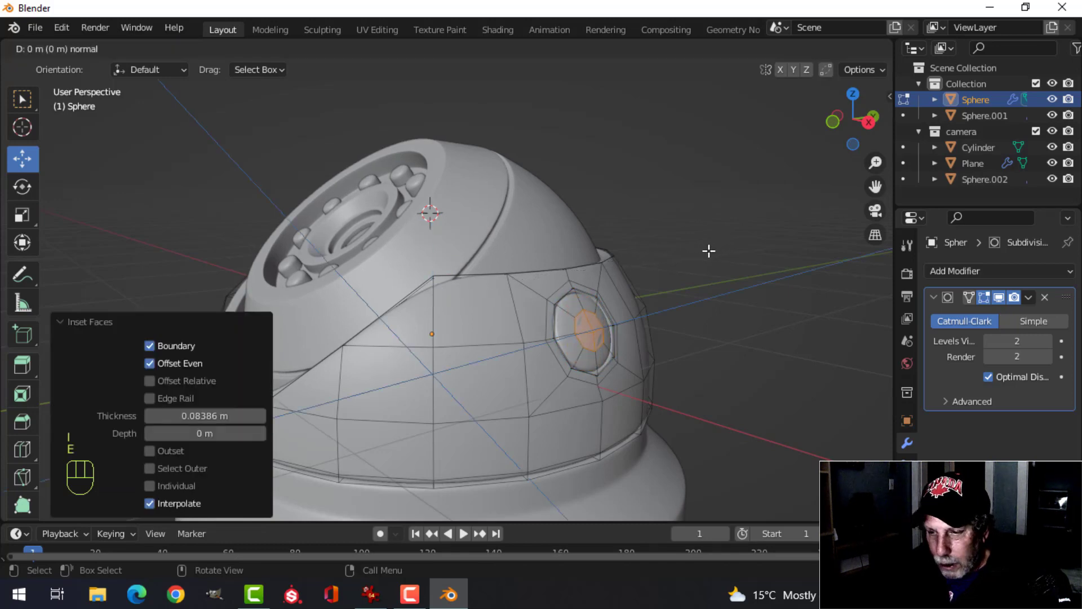
pyautogui.rightClick(709, 250)
pyautogui.hotkey('alt', 's')
pyautogui.click(707, 264)
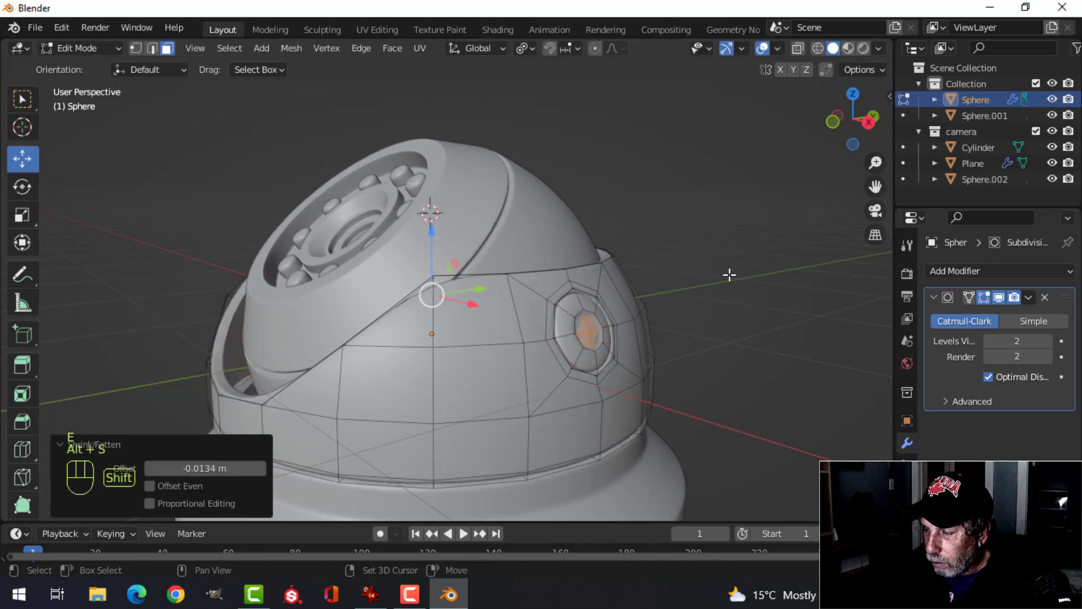
pyautogui.moveTo(730, 273); pyautogui.dragTo(586, 326, button='middle')
pyautogui.hotkey('ctrl', 'r')
pyautogui.click(478, 316)
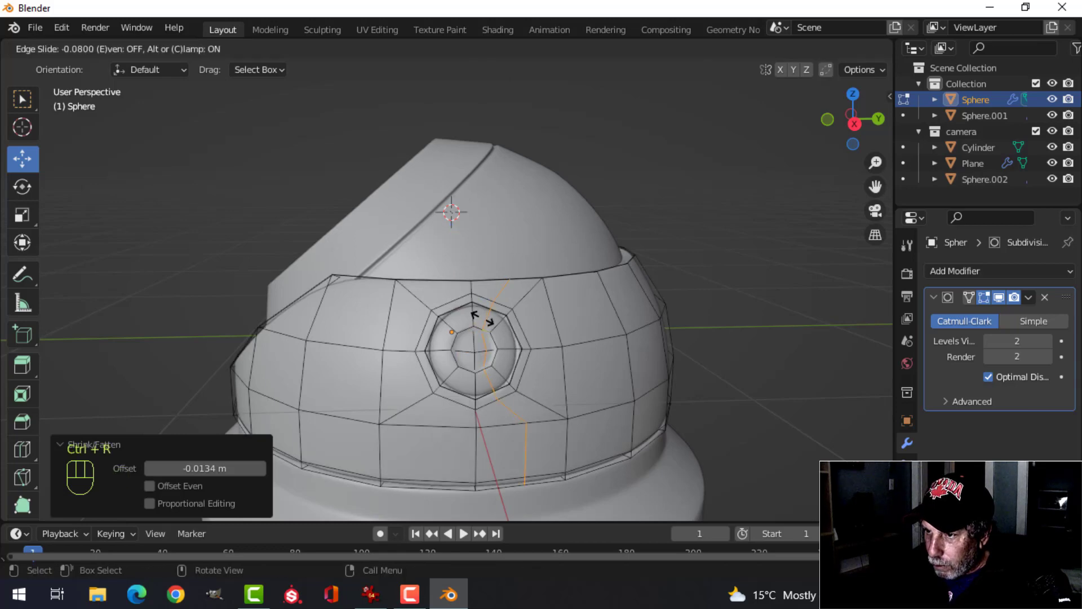
pyautogui.press('Escape')
pyautogui.hotkey('ctrl', 'z')
# - Add two loop cuts around the round detail on the shell's right side, slid by factors of about -0.337 and 0.371
pyautogui.hotkey('ctrl', 'r')
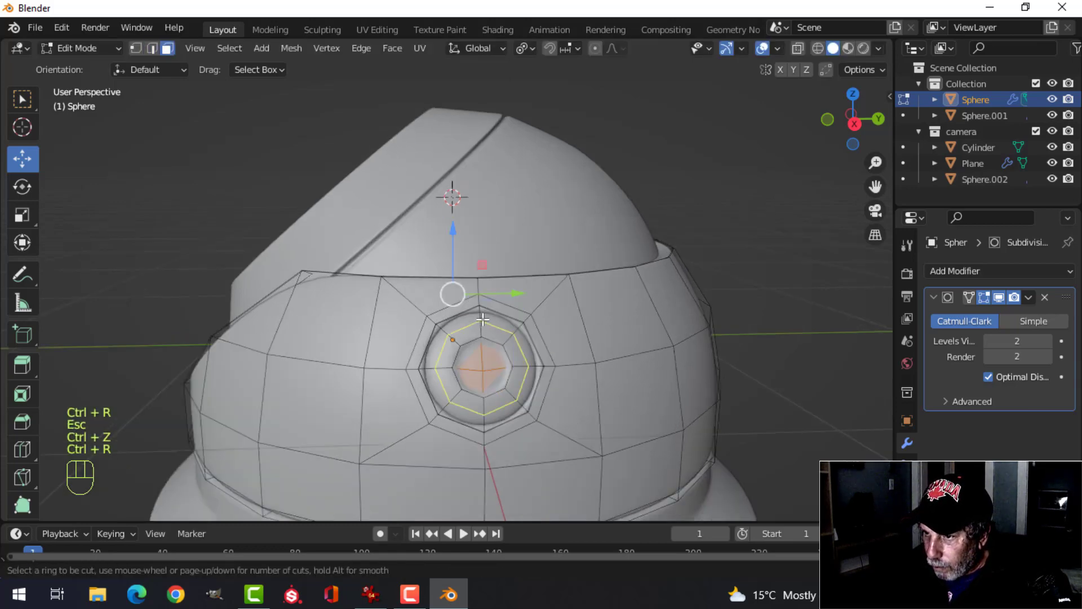
pyautogui.click(483, 313)
pyautogui.click(486, 313)
pyautogui.hotkey('ctrl', 'r')
pyautogui.click(479, 324)
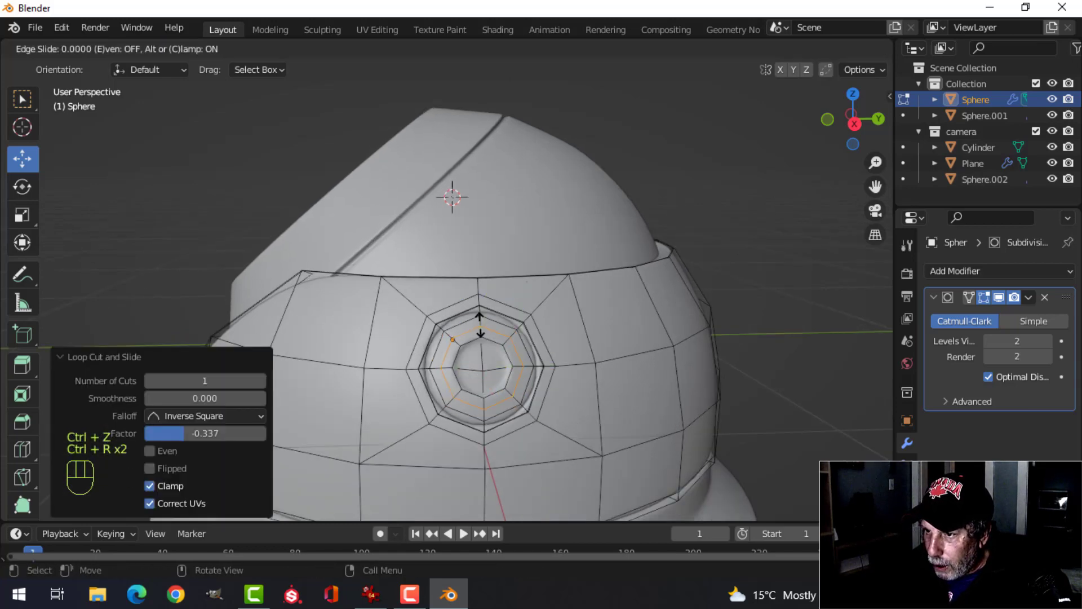
pyautogui.click(488, 327)
# - Add two loop cuts around the round detail on the shell's left side, sliding the first by a factor of about -0.324
pyautogui.moveTo(488, 327); pyautogui.dragTo(736, 307, button='middle')
pyautogui.scroll(3, 594, 329)
pyautogui.scroll(-2, 593, 329)
pyautogui.moveTo(484, 331); pyautogui.dragTo(547, 339, button='middle')
pyautogui.scroll(1, 548, 338)
pyautogui.hotkey('ctrl', 'r')
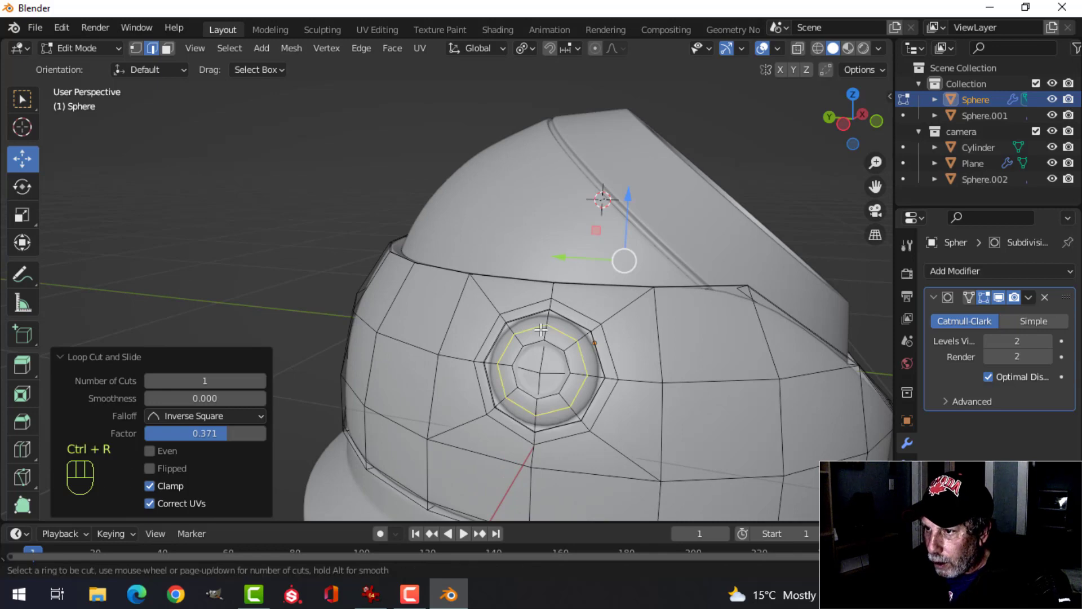
pyautogui.click(542, 327)
pyautogui.click(542, 324)
pyautogui.hotkey('ctrl', 'r')
pyautogui.click(544, 328)
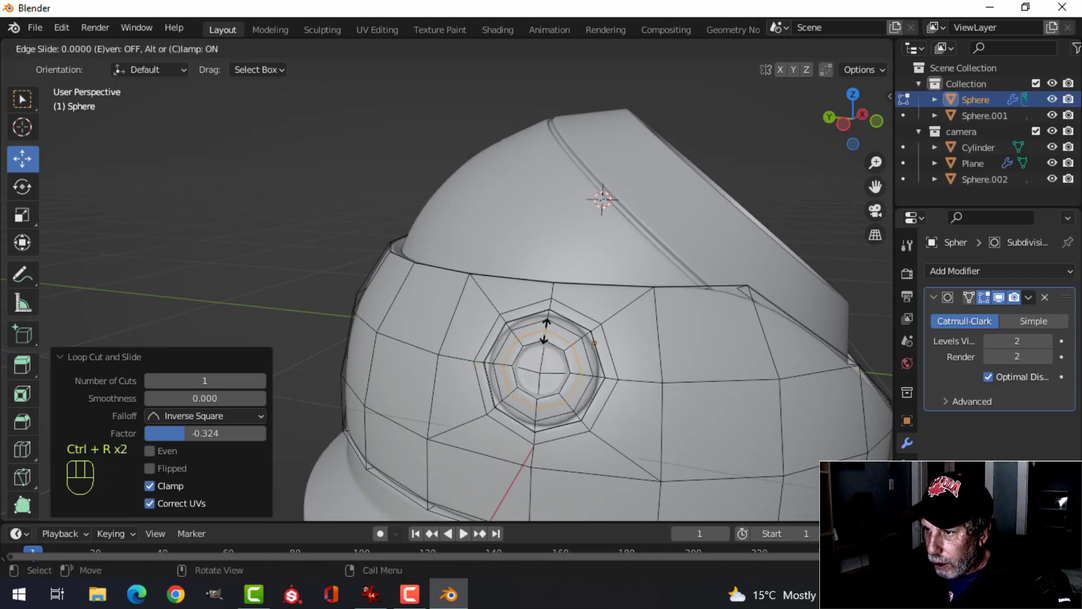
pyautogui.click(544, 335)
pyautogui.press('Tab')
pyautogui.hotkey('alt', 'a')
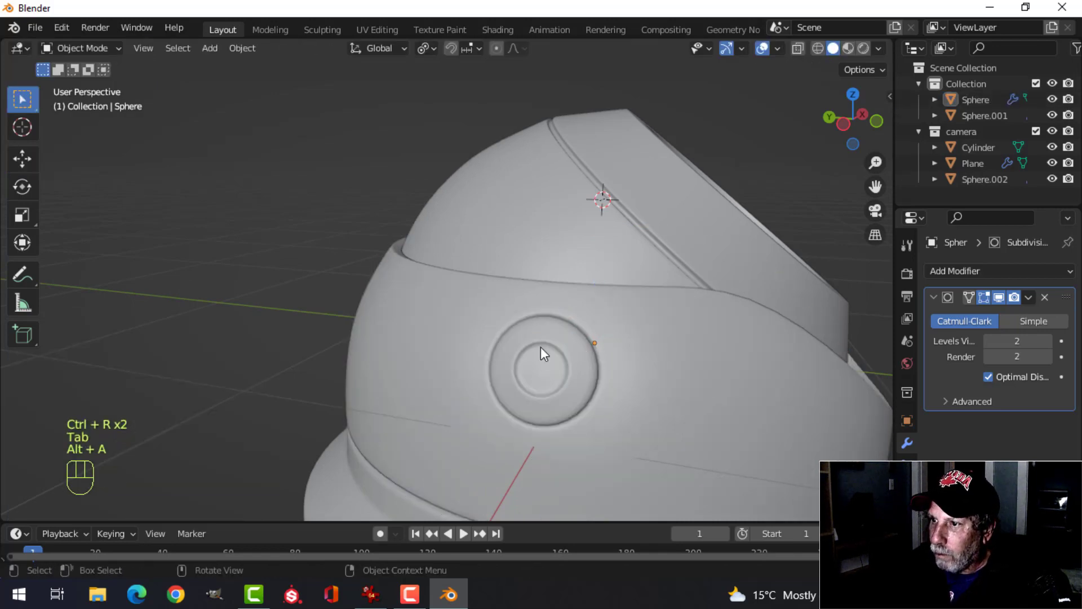
# - Move all parts of the camera model straight up together so the flared base sits about on the ground plane
pyautogui.moveTo(540, 355)
pyautogui.mouseDown(button='middle')
pyautogui.moveTo(592, 355)
pyautogui.moveTo(457, 349)
pyautogui.moveTo(566, 307)
pyautogui.moveTo(544, 350)
pyautogui.mouseUp(button='middle')
pyautogui.scroll(-5, 591, 348)
pyautogui.press('KP_1')
pyautogui.press('a')
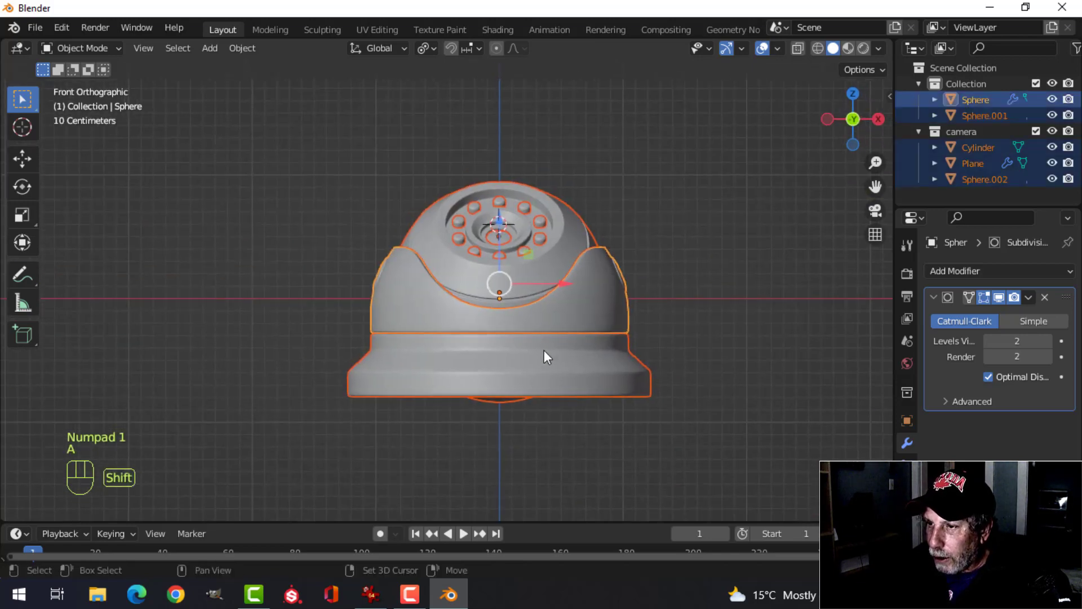
pyautogui.moveTo(499, 236); pyautogui.dragTo(519, 126)
pyautogui.moveTo(519, 126); pyautogui.dragTo(583, 218, button='middle')
pyautogui.hotkey('alt', 'a')
pyautogui.moveTo(647, 208); pyautogui.dragTo(803, 119, button='middle')
# - Enable Cavity in the viewport shading options
pyautogui.click(879, 49)
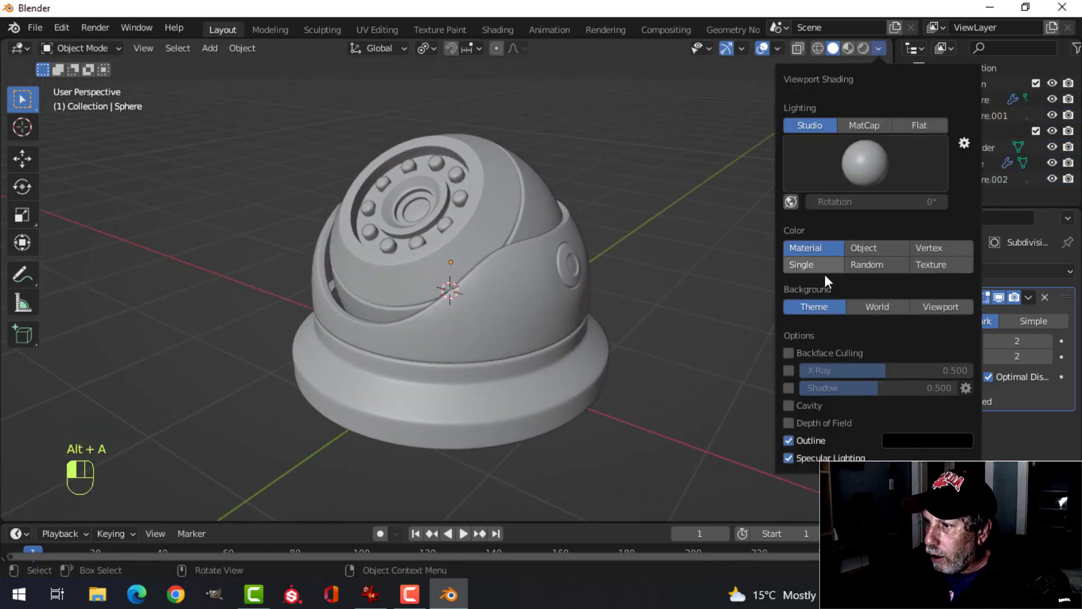
pyautogui.click(792, 405)
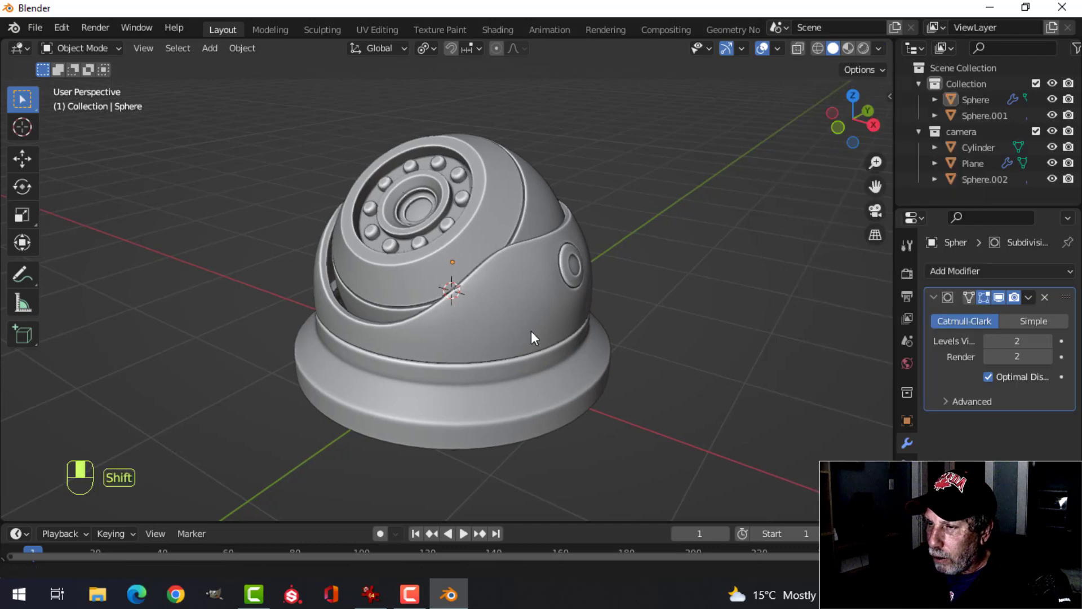
pyautogui.keyDown('shift'); pyautogui.moveTo(531, 330); pyautogui.dragTo(569, 302, button='middle'); pyautogui.keyUp('shift')
# - Duplicate the edge loop around the flared base's rim and move the copy down by about 0.182 m along Z
pyautogui.click(558, 367)
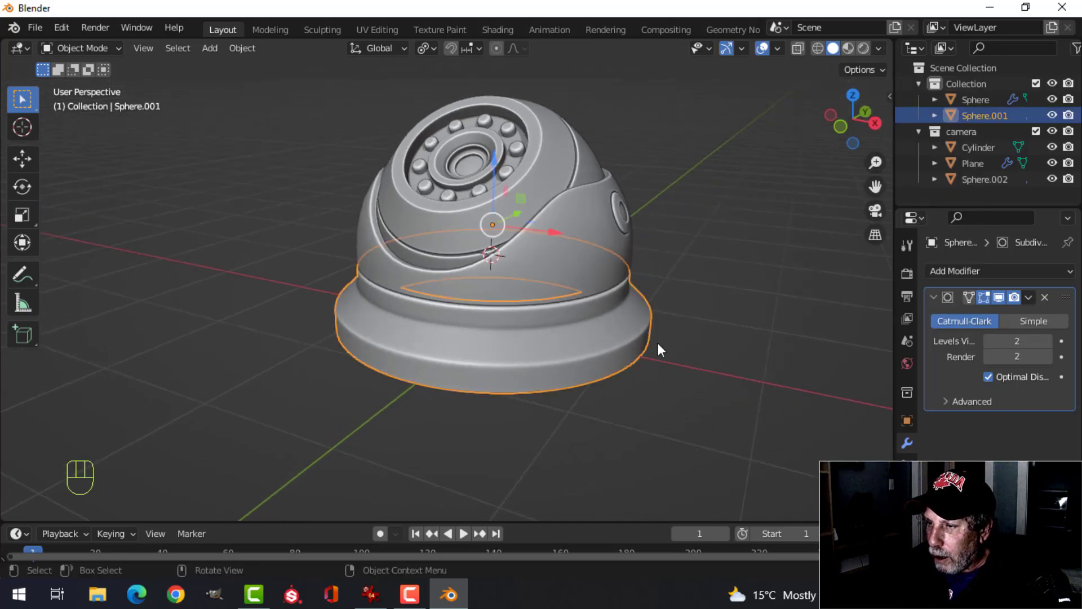
pyautogui.press('Tab')
pyautogui.moveTo(606, 364); pyautogui.dragTo(560, 353, button='middle')
pyautogui.hotkey('alt', 'a')
pyautogui.keyDown('alt'); pyautogui.keyDown('shift'); pyautogui.click(541, 334); pyautogui.keyUp('shift'); pyautogui.keyUp('alt')
pyautogui.hotkey('shift', 'd')
pyautogui.rightClick(564, 352)
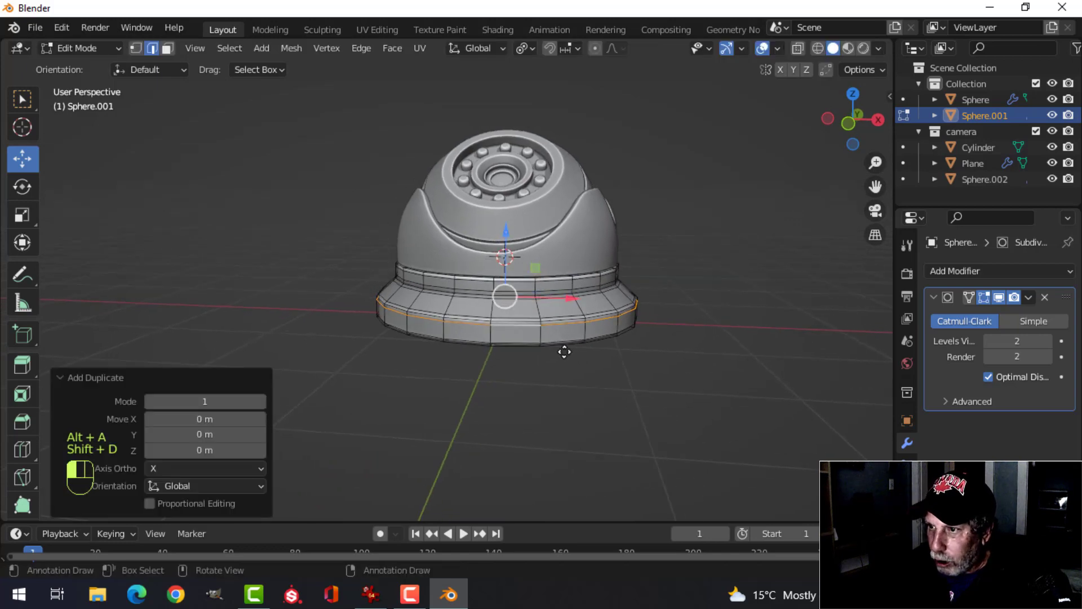
pyautogui.moveTo(514, 243); pyautogui.dragTo(555, 262)
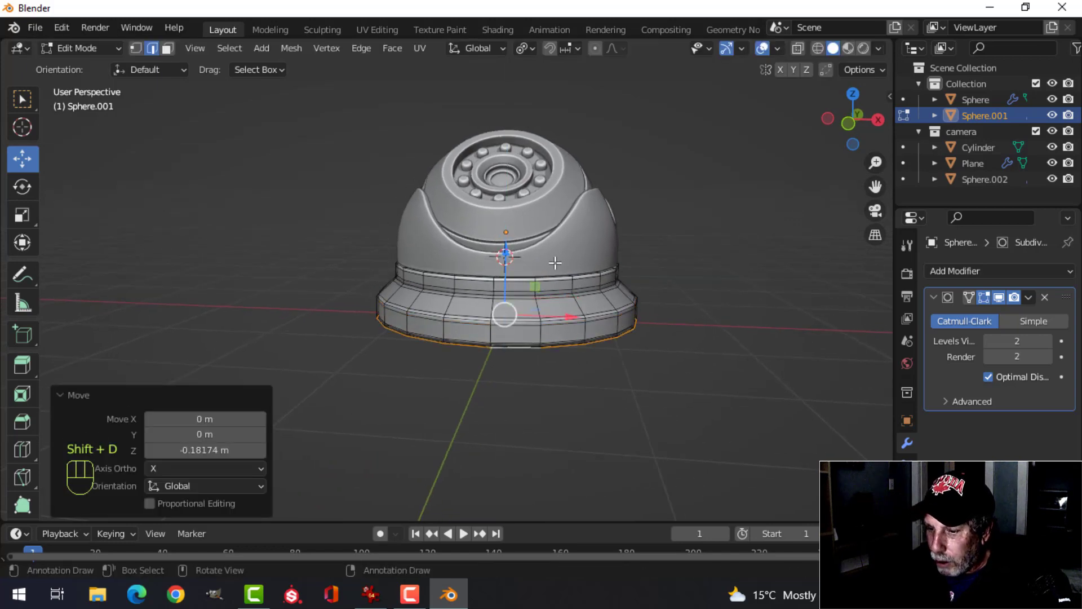
# - Separate the duplicated rim loop from the flared base into its own object
pyautogui.press('p')
pyautogui.click(616, 276)
pyautogui.press('Tab')
pyautogui.click(554, 355)
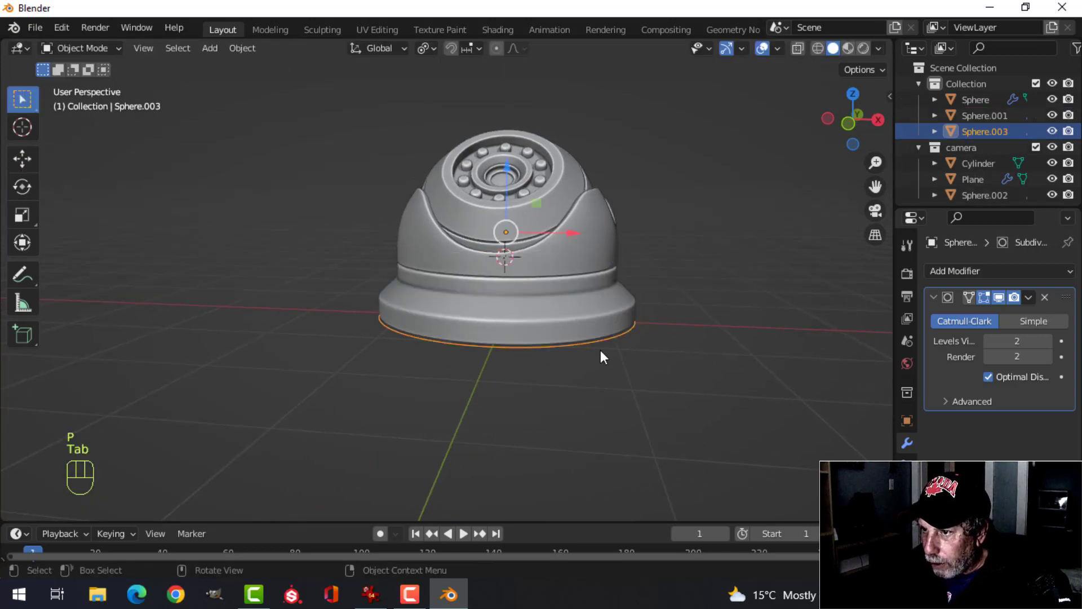
# - Scale the whole separated loop up by about 1.4 around the camera base
pyautogui.press('Tab')
pyautogui.press('a')
pyautogui.press('KP_7')
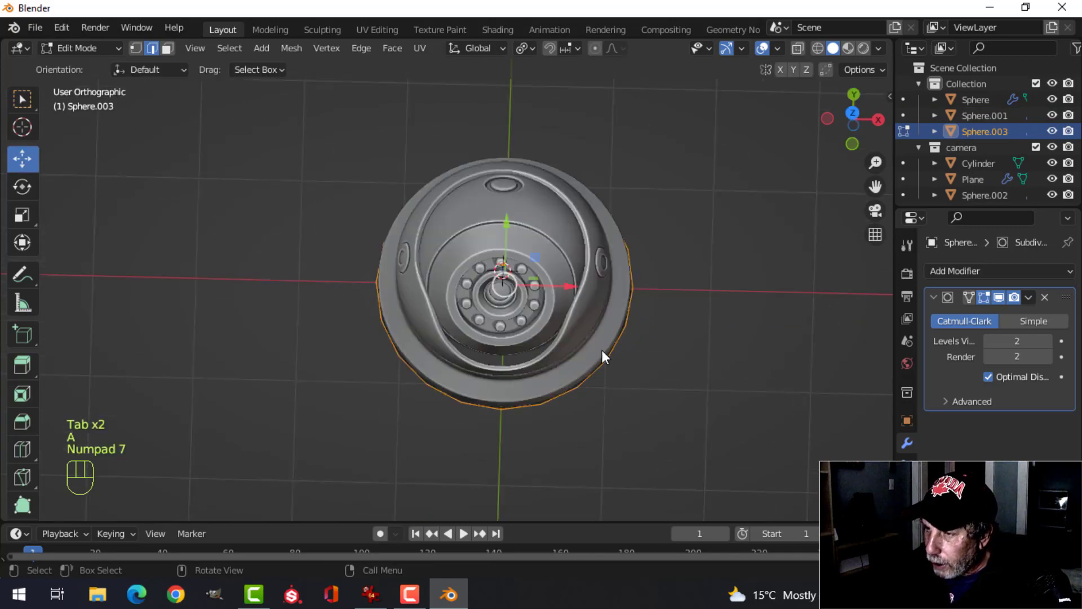
pyautogui.press('s')
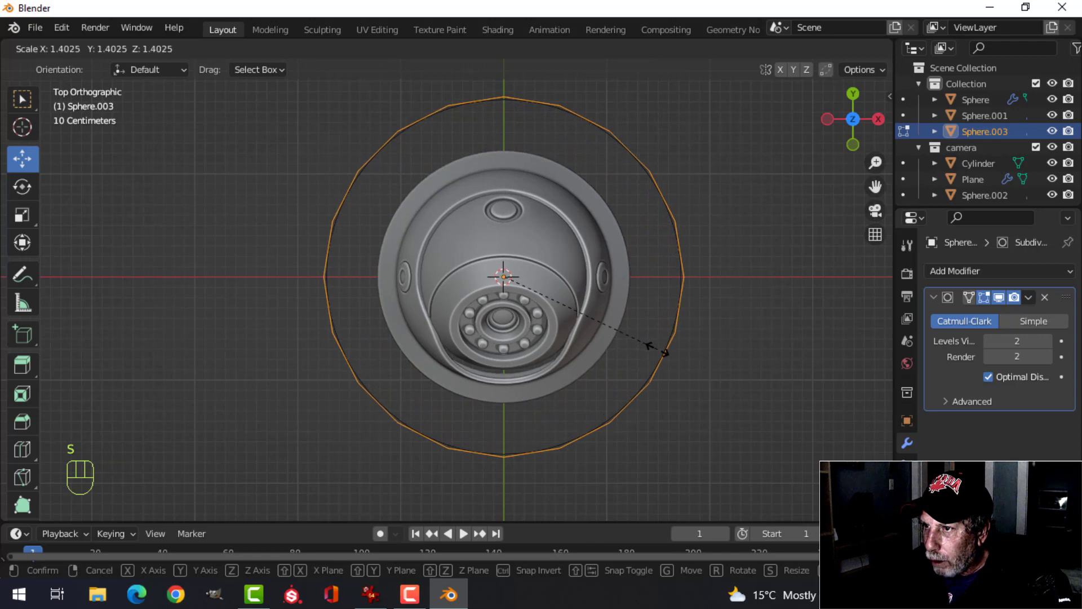
pyautogui.click(653, 347)
pyautogui.press('1')
pyautogui.keyDown('shift'); pyautogui.moveTo(695, 297); pyautogui.dragTo(683, 309, button='middle'); pyautogui.keyUp('shift')
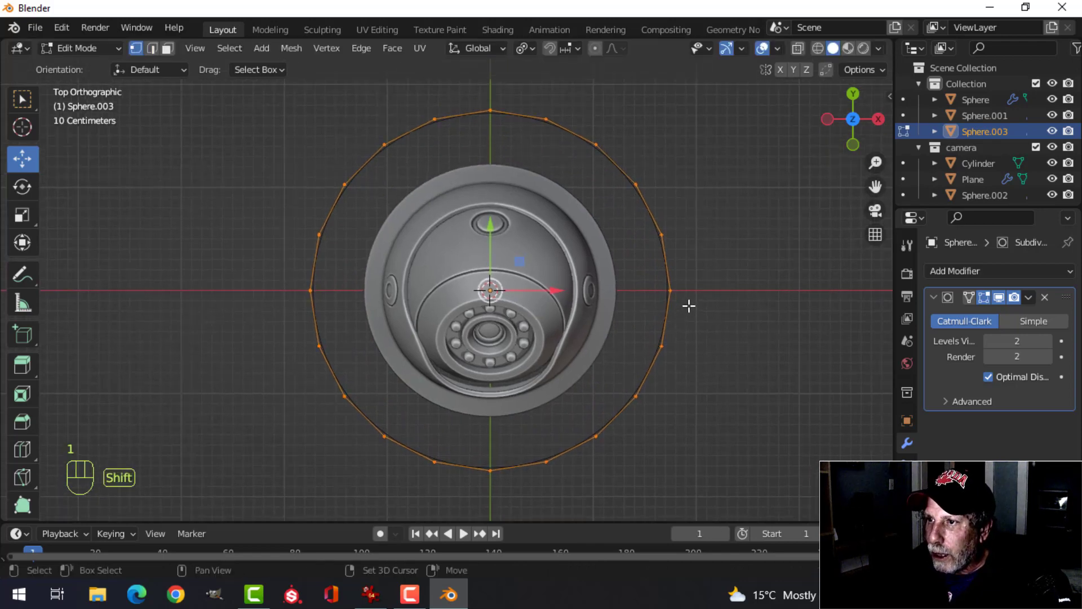
# - Extrude the enlarged loop inward twice, scaling the new loops by about 0.963 and 0.765
pyautogui.press('e')
pyautogui.rightClick(739, 269)
pyautogui.press('s')
pyautogui.click(729, 278)
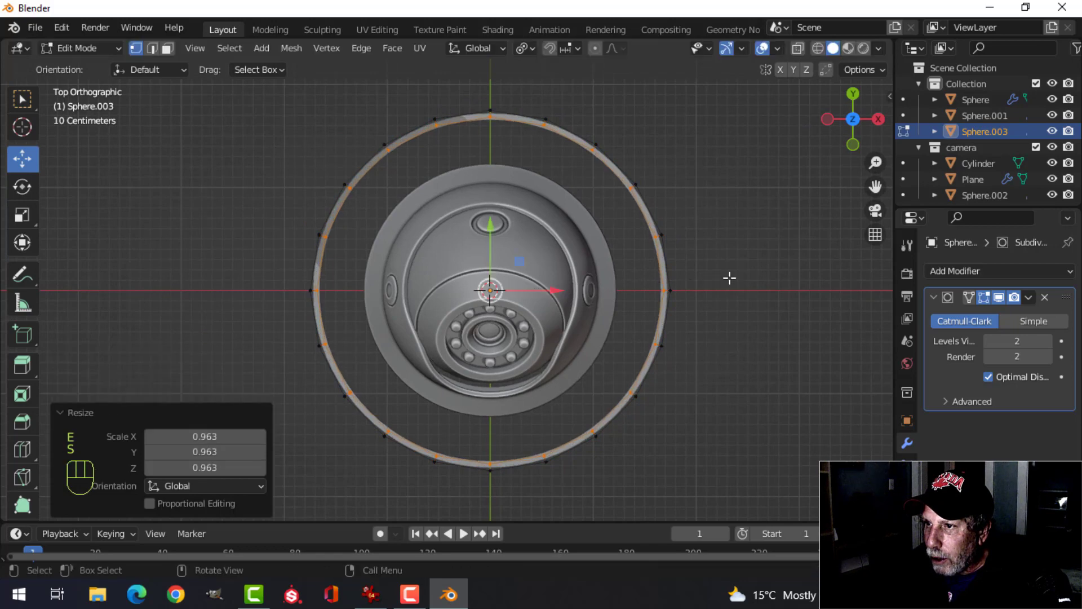
pyautogui.press('e')
pyautogui.rightClick(764, 252)
pyautogui.press('s')
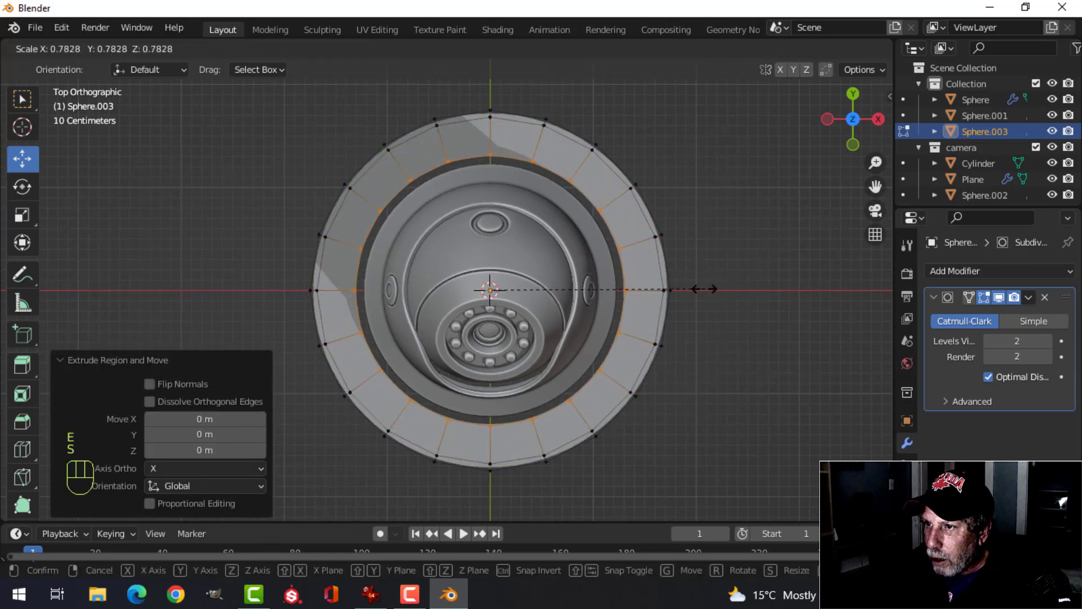
pyautogui.click(694, 289)
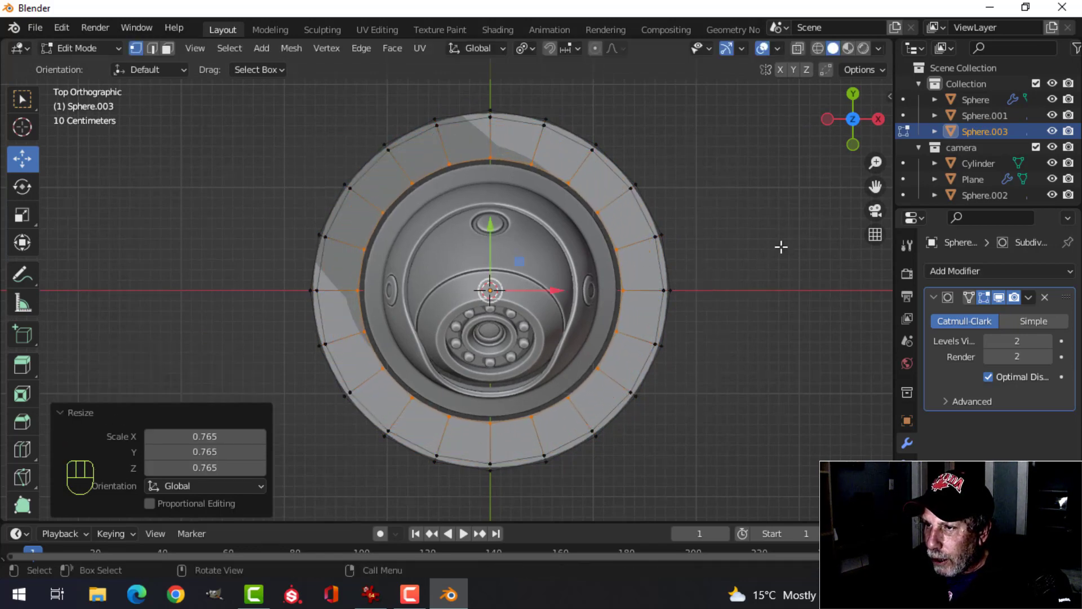
# - Extrude the inner loop once more, scale it by about 0.805, and fill the centre with a face
pyautogui.press('e')
pyautogui.rightClick(777, 247)
pyautogui.press('s')
pyautogui.click(715, 267)
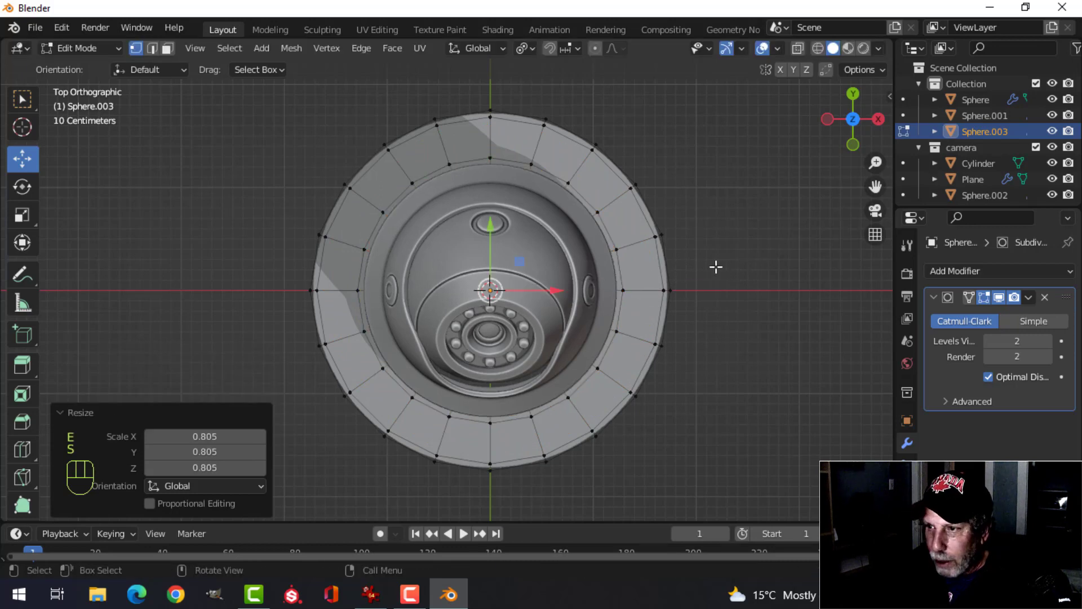
pyautogui.press('f')
# - Add a centred loop cut around the wide band of the mounting plate
pyautogui.scroll(2, 569, 180)
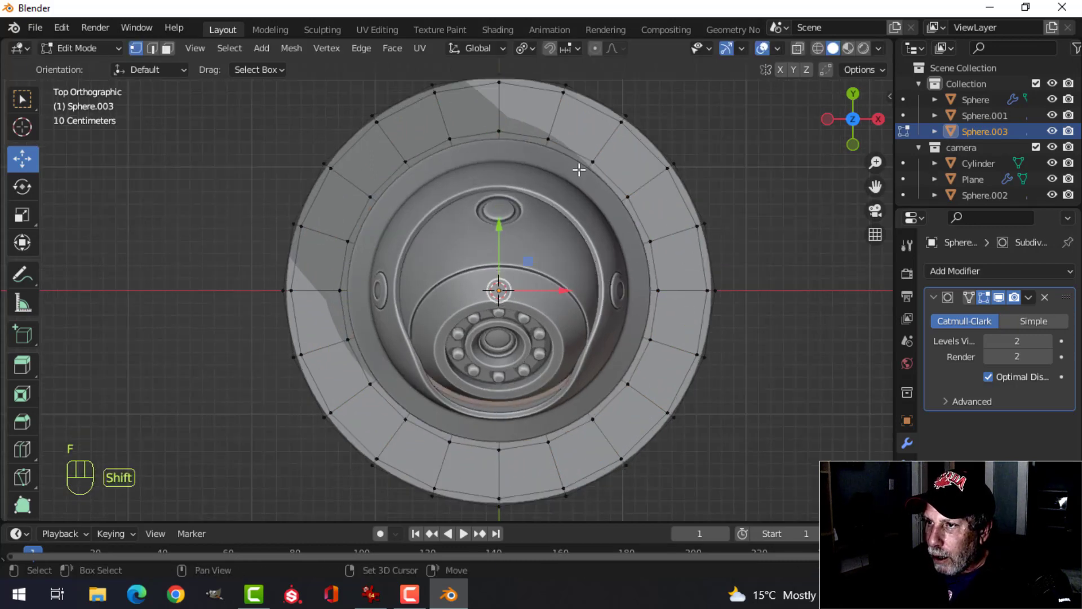
pyautogui.keyDown('shift'); pyautogui.moveTo(575, 172); pyautogui.dragTo(478, 182, button='middle'); pyautogui.keyUp('shift')
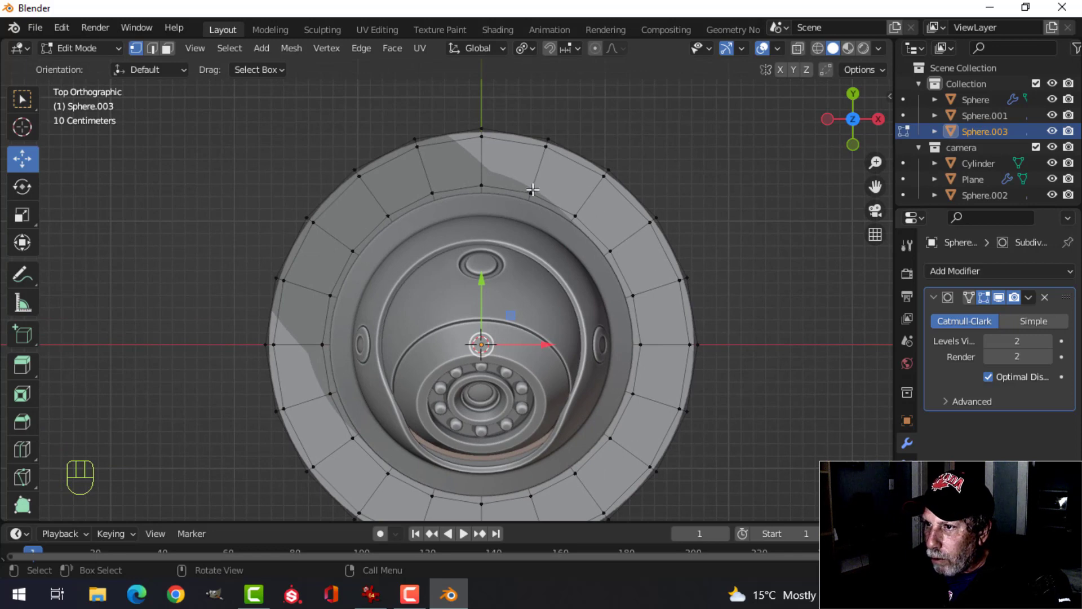
pyautogui.hotkey('ctrl', 'r')
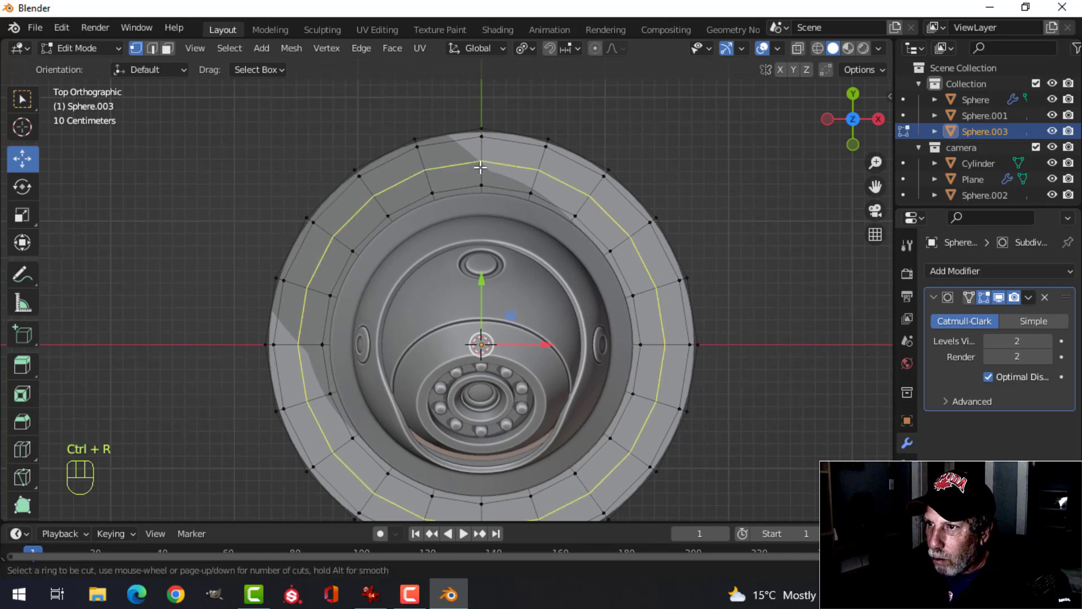
pyautogui.click(480, 166)
pyautogui.rightClick(481, 167)
# - Inset four evenly spaced four-face patches on the plate's wide band, on the X and Y axes, by about 0.044 m
pyautogui.press('3')
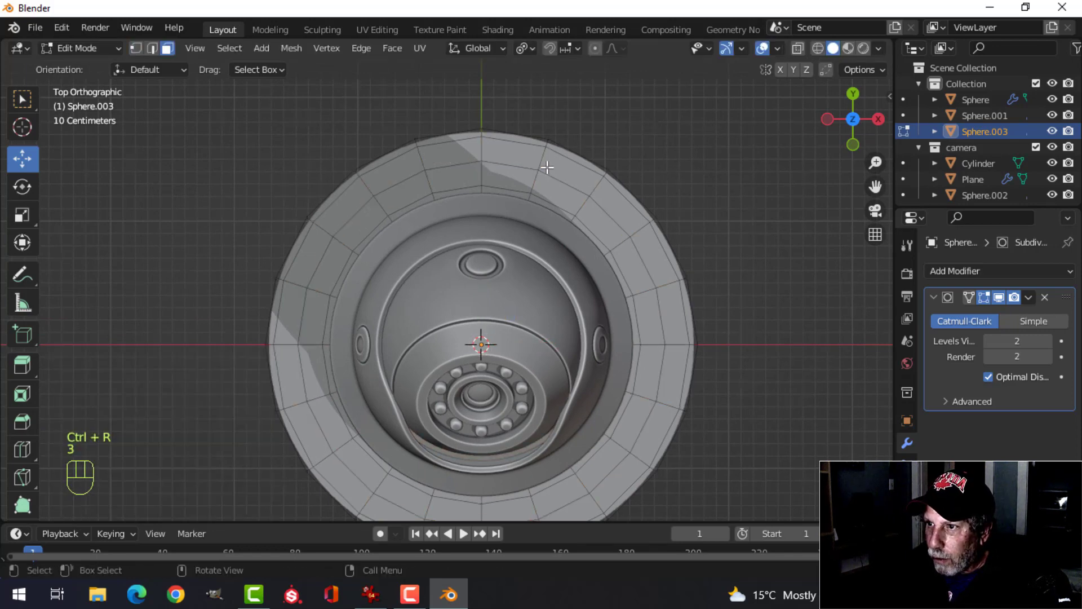
pyautogui.press('c')
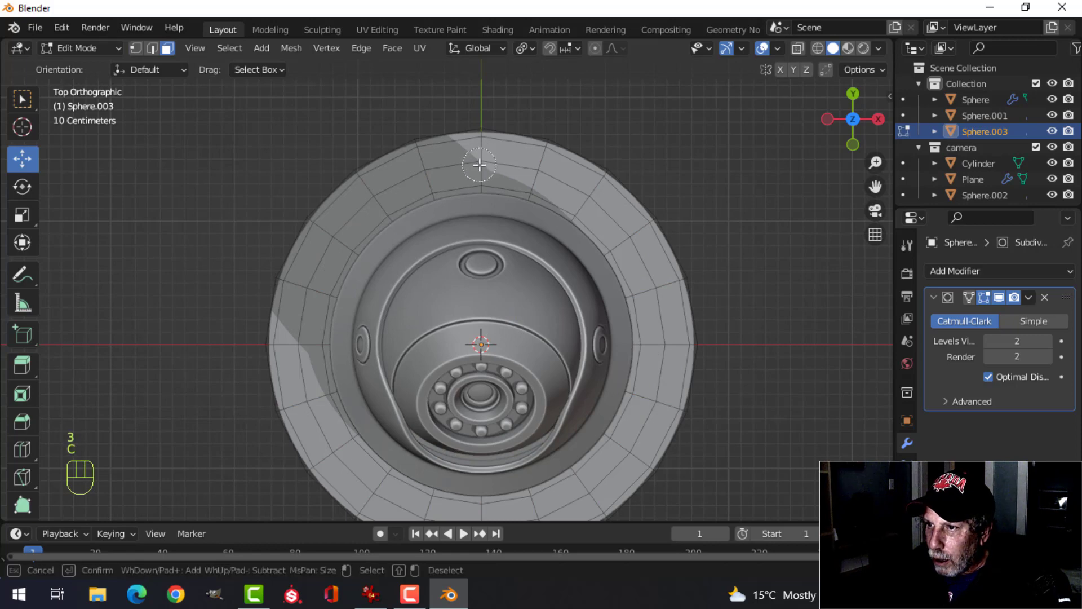
pyautogui.click(482, 165)
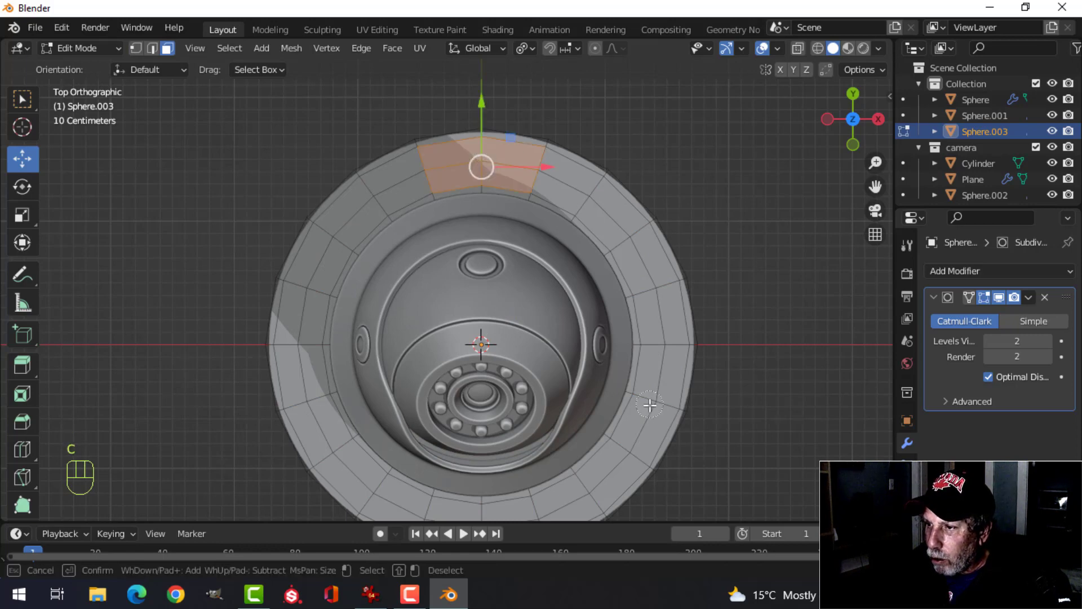
pyautogui.click(666, 348)
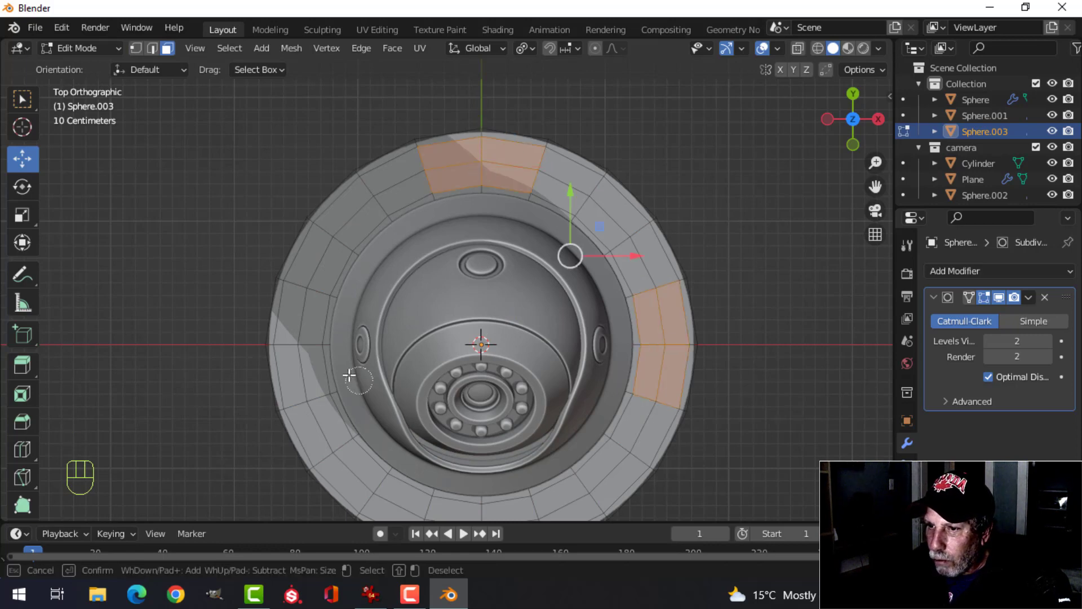
pyautogui.click(301, 347)
pyautogui.press('Escape')
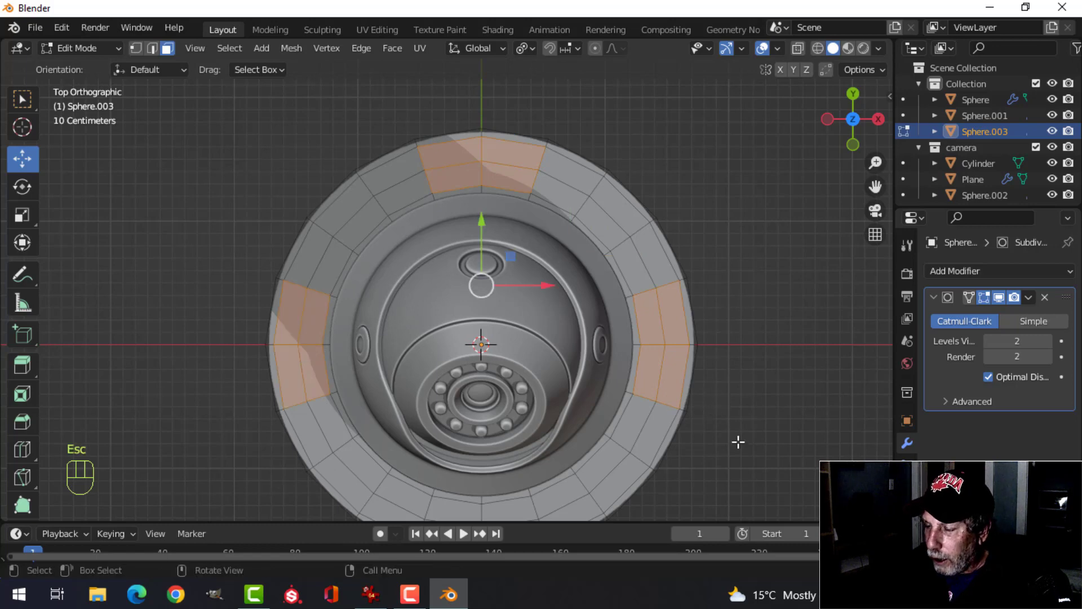
pyautogui.keyDown('shift'); pyautogui.moveTo(737, 442); pyautogui.dragTo(739, 373, button='middle'); pyautogui.keyUp('shift')
pyautogui.press('c')
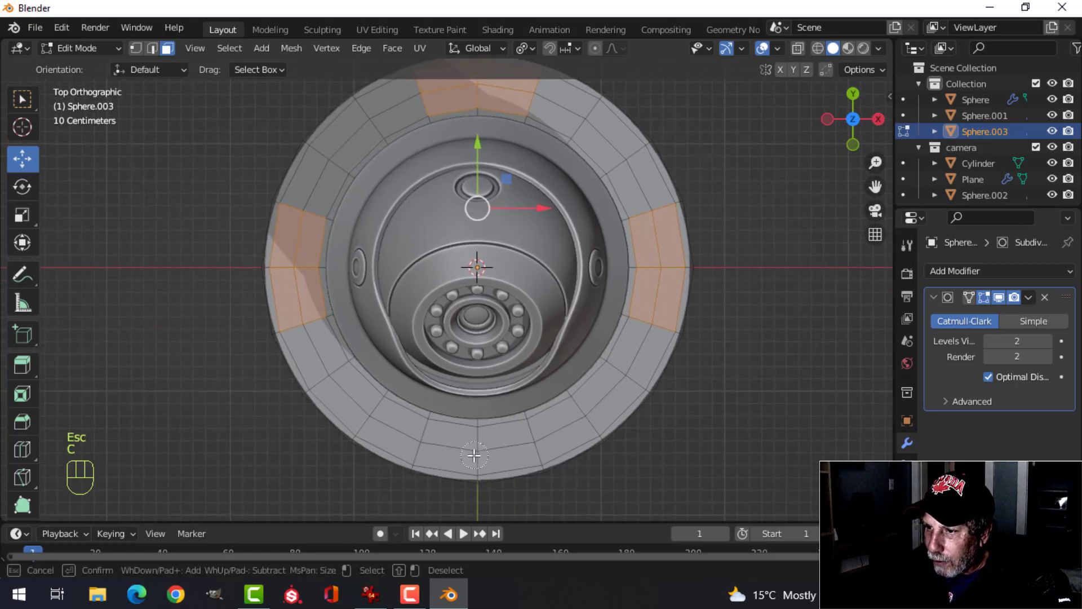
pyautogui.click(476, 453)
pyautogui.press('Escape')
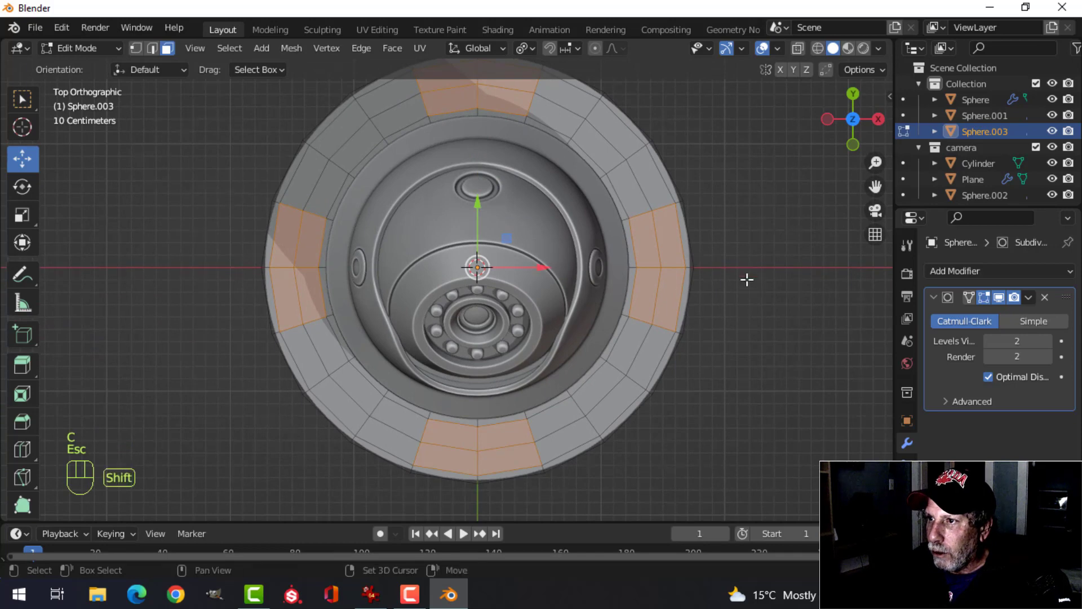
pyautogui.keyDown('shift'); pyautogui.scroll(2, 746, 280); pyautogui.keyUp('shift')
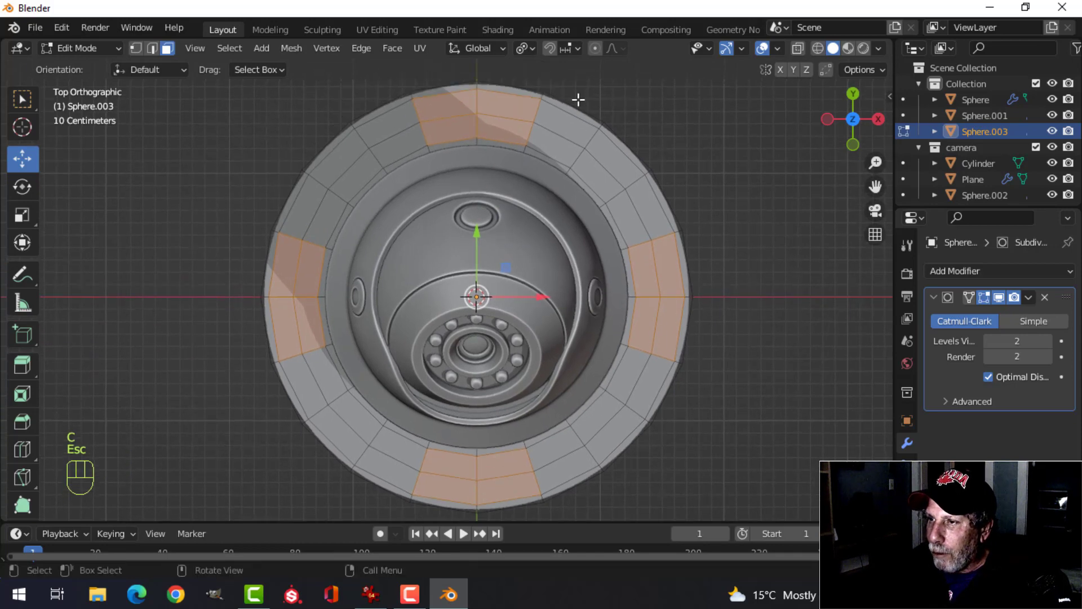
pyautogui.press('i')
pyautogui.click(752, 145)
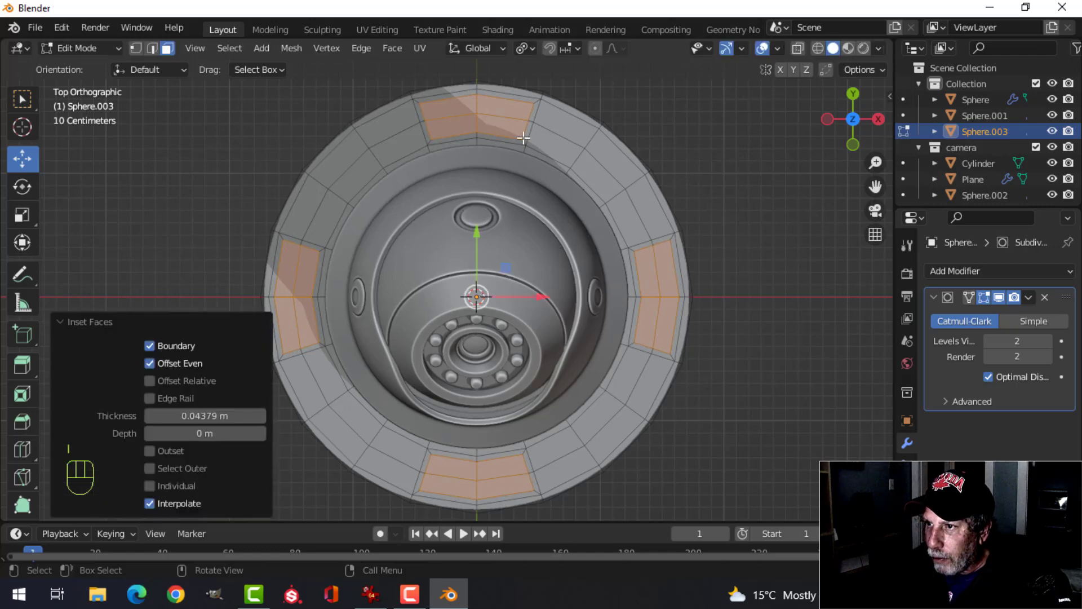
# - Turn the four inset patches into circles with LoopTools Circle and scale them by about 0.478
pyautogui.rightClick(509, 116)
pyautogui.moveTo(507, 116)
pyautogui.click(597, 133)
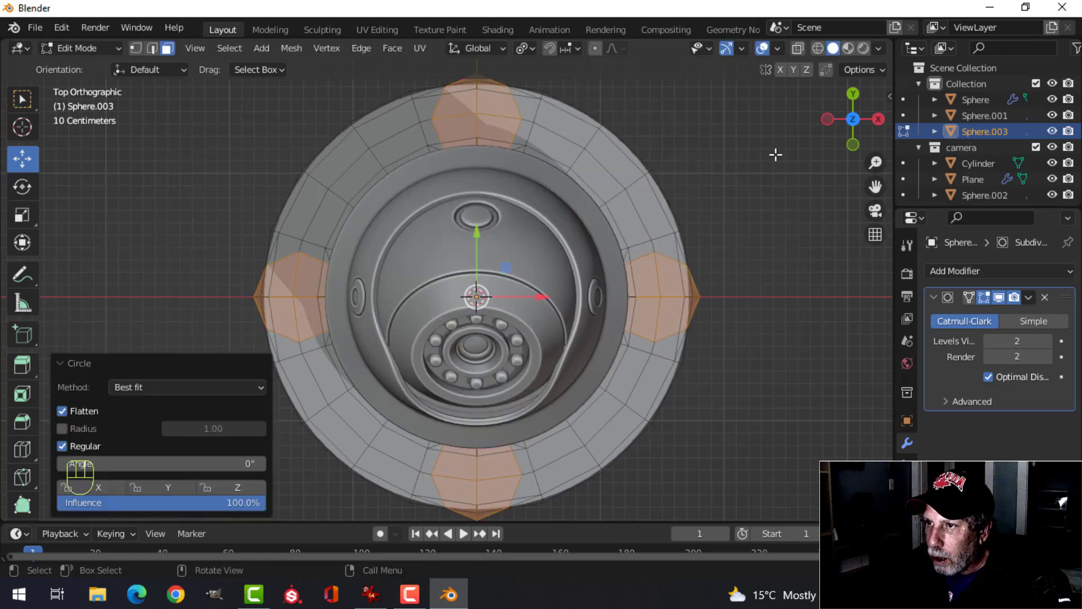
pyautogui.press('s')
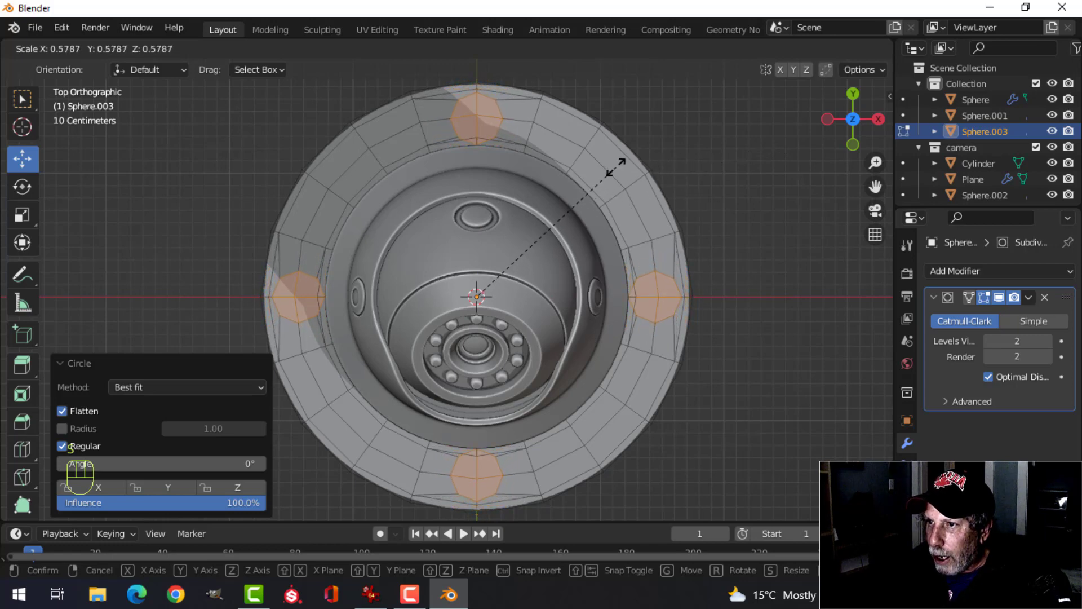
pyautogui.click(557, 151)
# - Scale the four circular patches together by about 1.029 about their shared centre to move them outward on the plate
pyautogui.scroll(4, 531, 171)
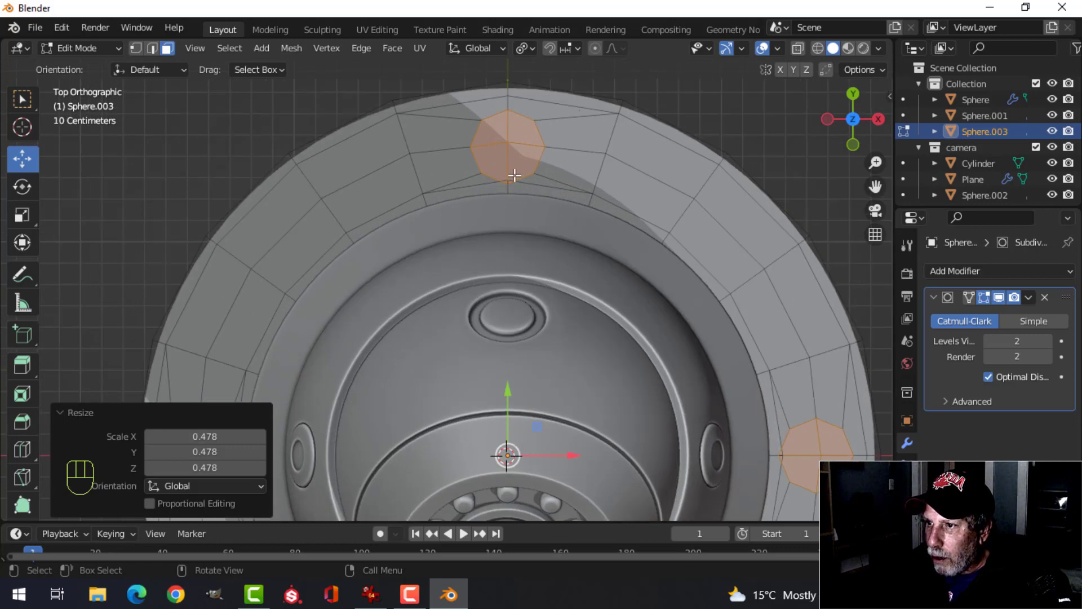
pyautogui.click(531, 50)
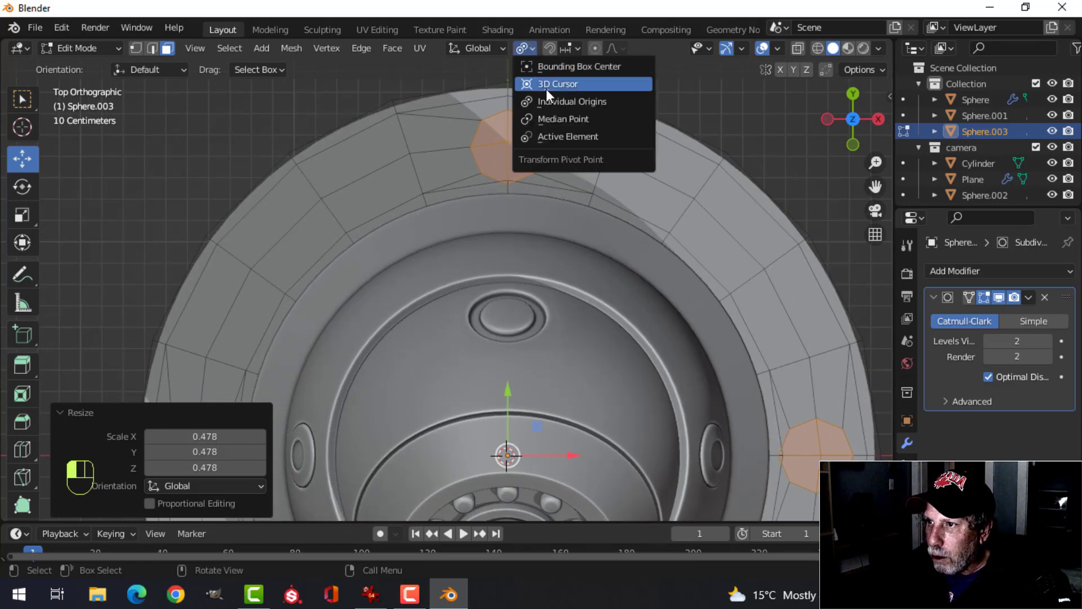
pyautogui.click(556, 116)
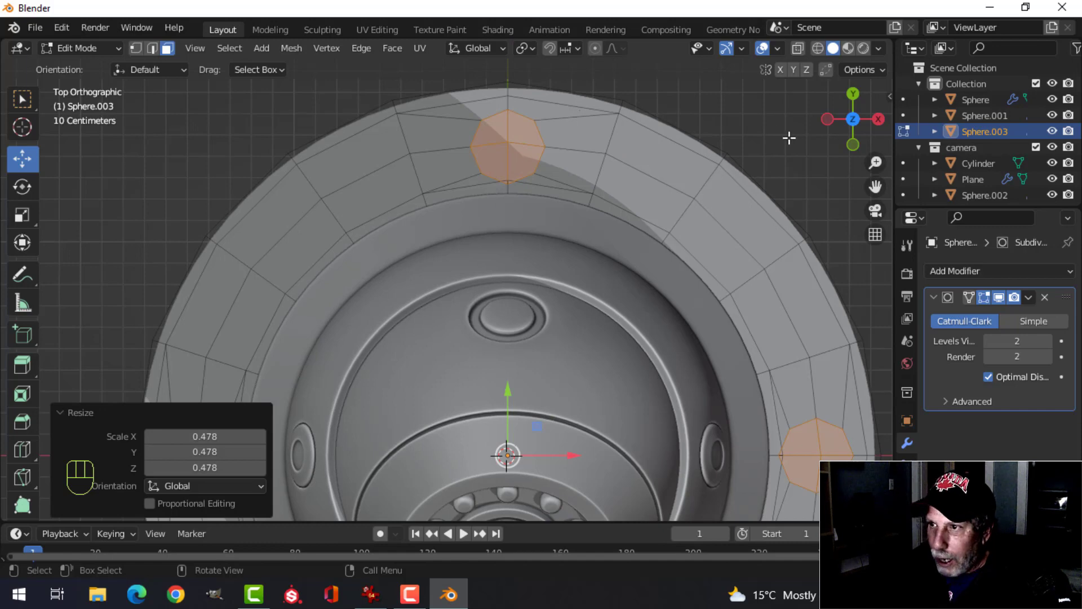
pyautogui.press('s')
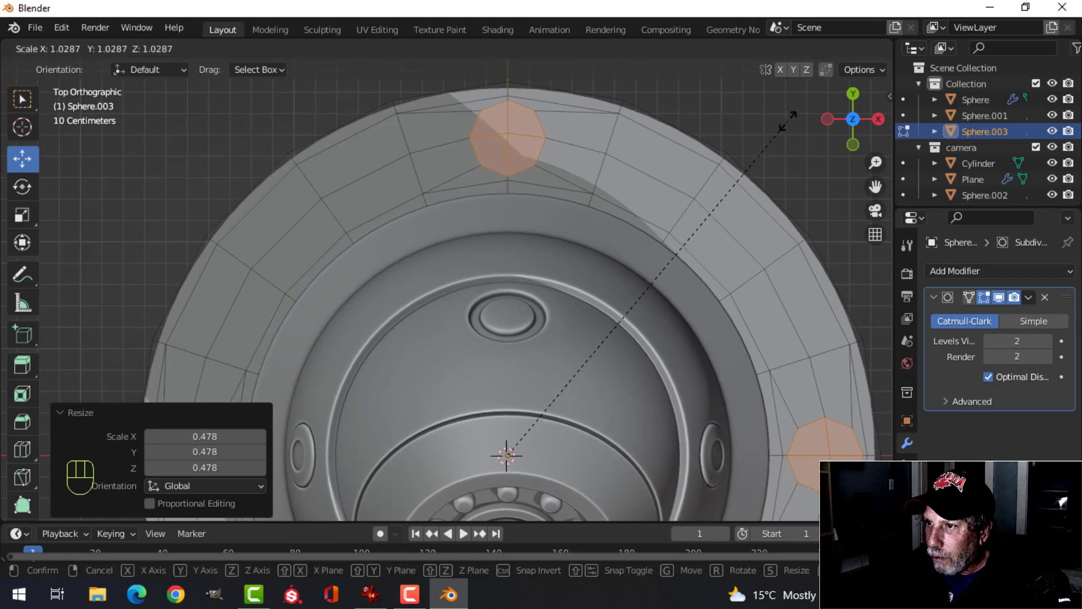
pyautogui.click(788, 121)
# - Scale each of the four circular patches by about 0.938 about its individual origin
pyautogui.click(529, 48)
pyautogui.click(557, 100)
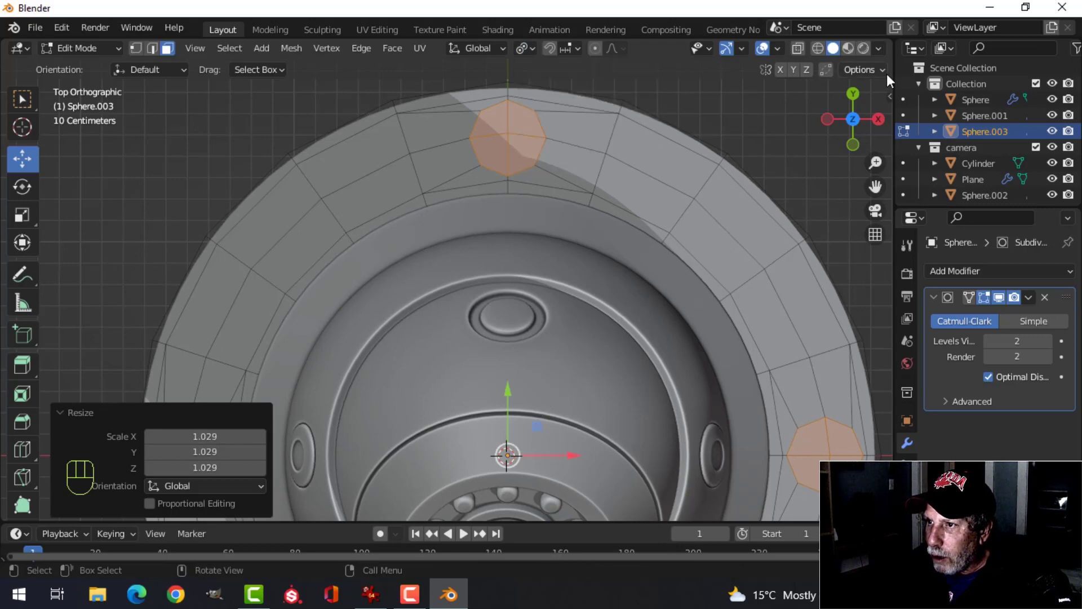
pyautogui.press('s')
pyautogui.click(800, 95)
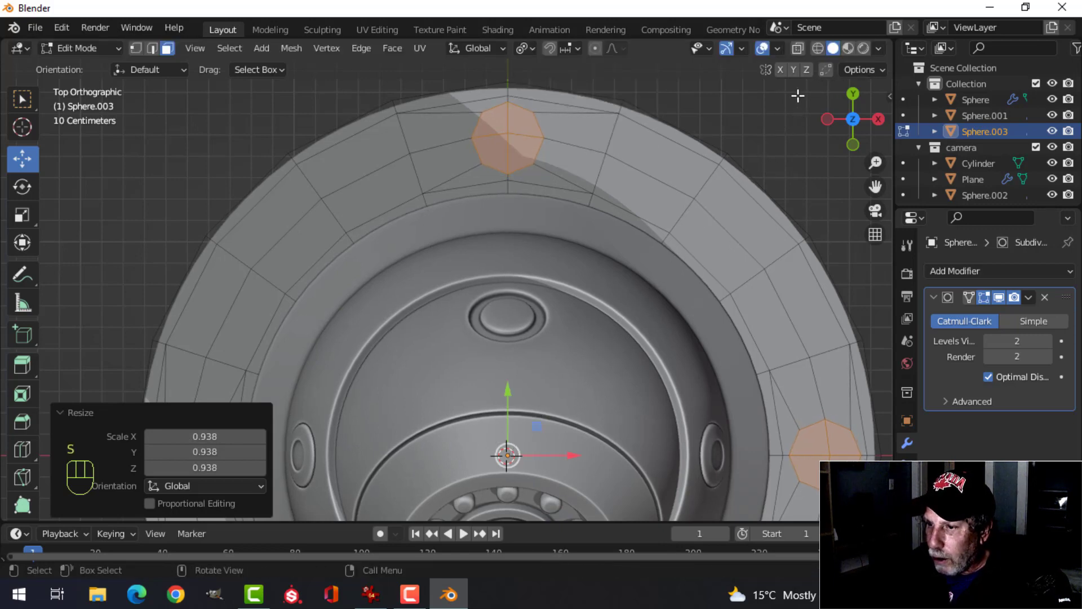
# - Inset the four circular patches by about 0.02 m and delete their inner faces to open round holes
pyautogui.press('i')
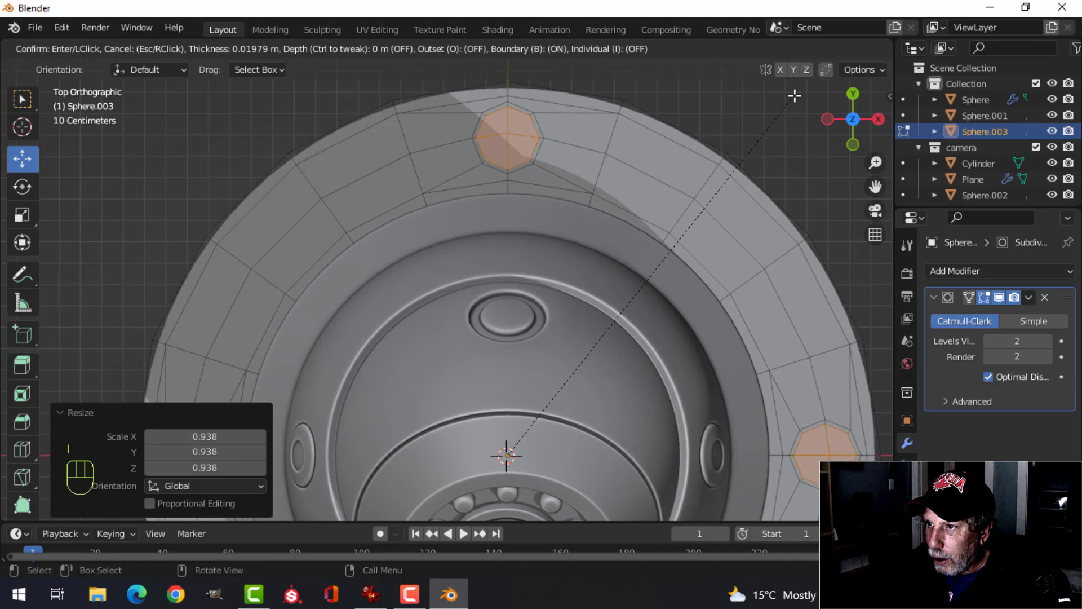
pyautogui.click(794, 96)
pyautogui.press('x')
pyautogui.click(781, 97)
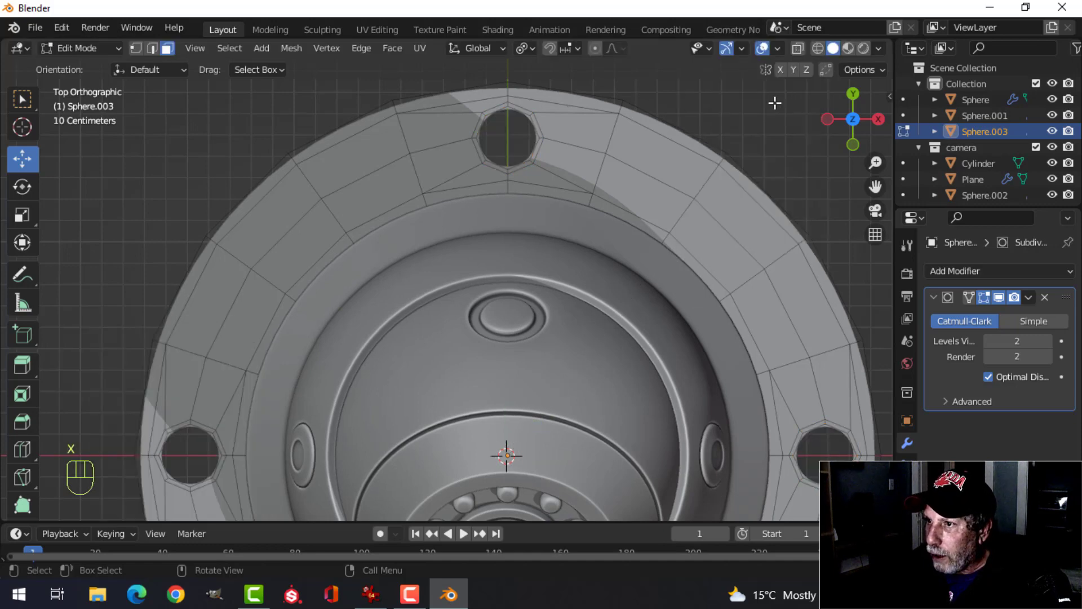
# - Extrude the whole mounting plate and move the extrusion down about 0.061 m along Z to give it thickness
pyautogui.scroll(-4, 688, 244)
pyautogui.press('a')
pyautogui.moveTo(685, 313); pyautogui.dragTo(592, 232, button='middle')
pyautogui.scroll(2, 661, 251)
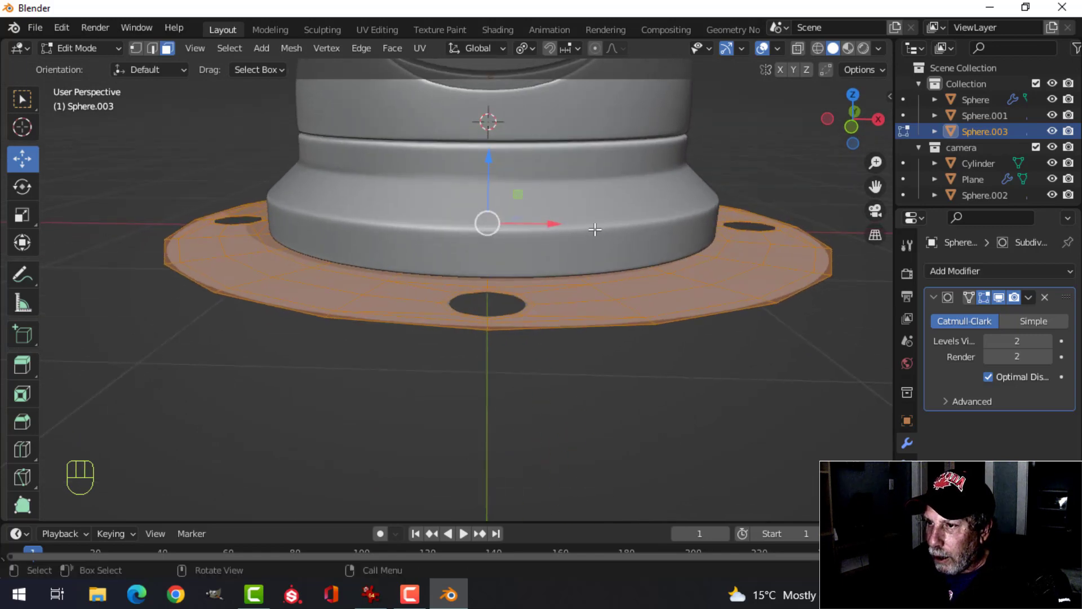
pyautogui.press('e')
pyautogui.rightClick(563, 208)
pyautogui.moveTo(490, 158); pyautogui.dragTo(532, 200)
# - Add two supporting loop cuts around the plate's outer rim, one near the upper edge and one near the lower edge
pyautogui.press('ctrl')
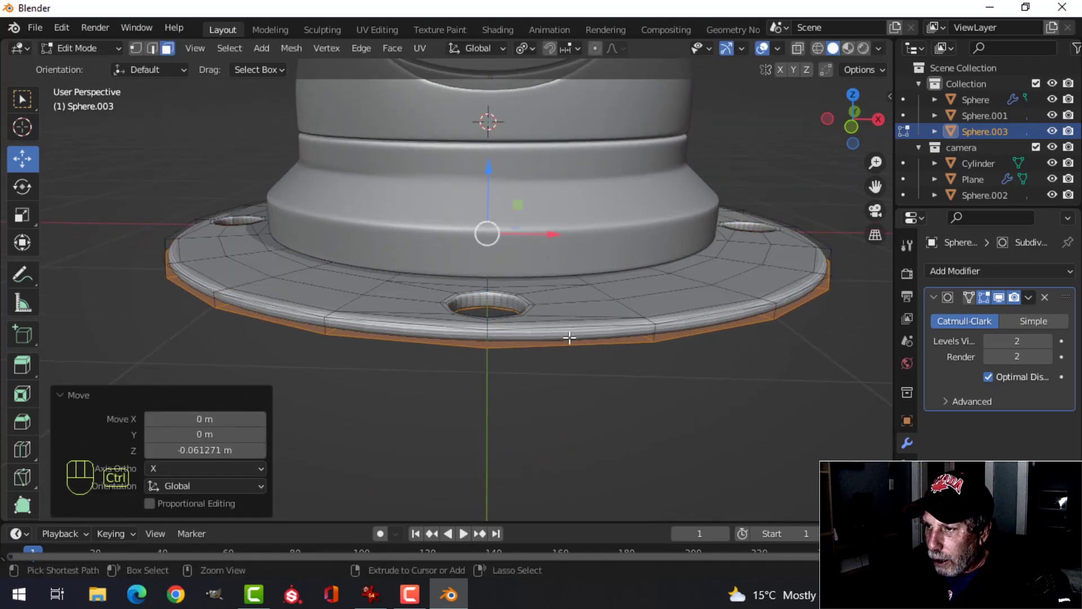
pyautogui.hotkey('ctrl', 'r')
pyautogui.click(648, 335)
pyautogui.click(656, 314)
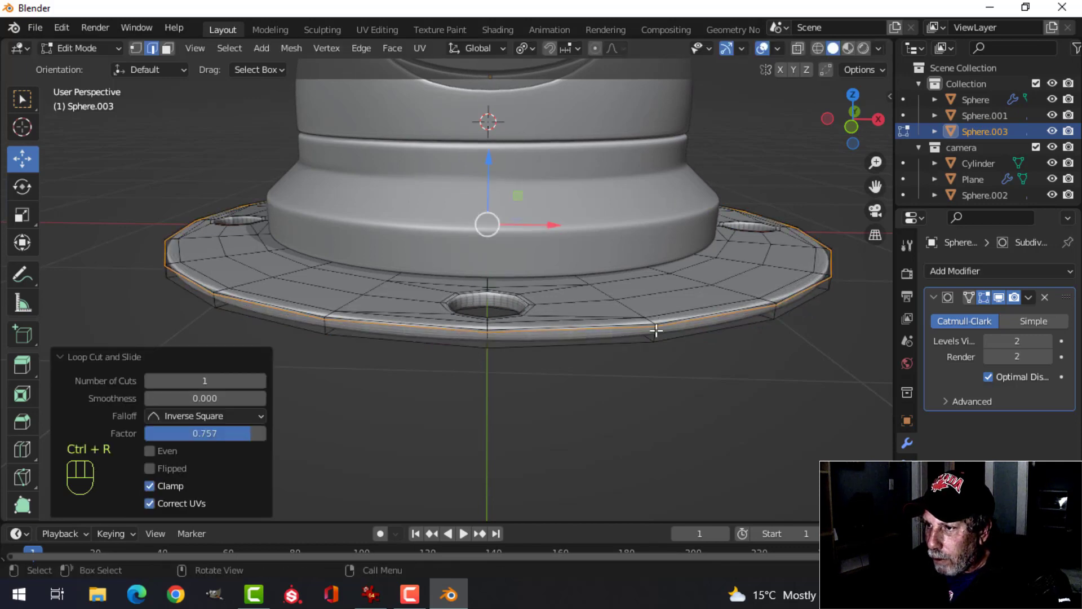
pyautogui.hotkey('ctrl', 'r')
pyautogui.click(657, 332)
pyautogui.click(663, 303)
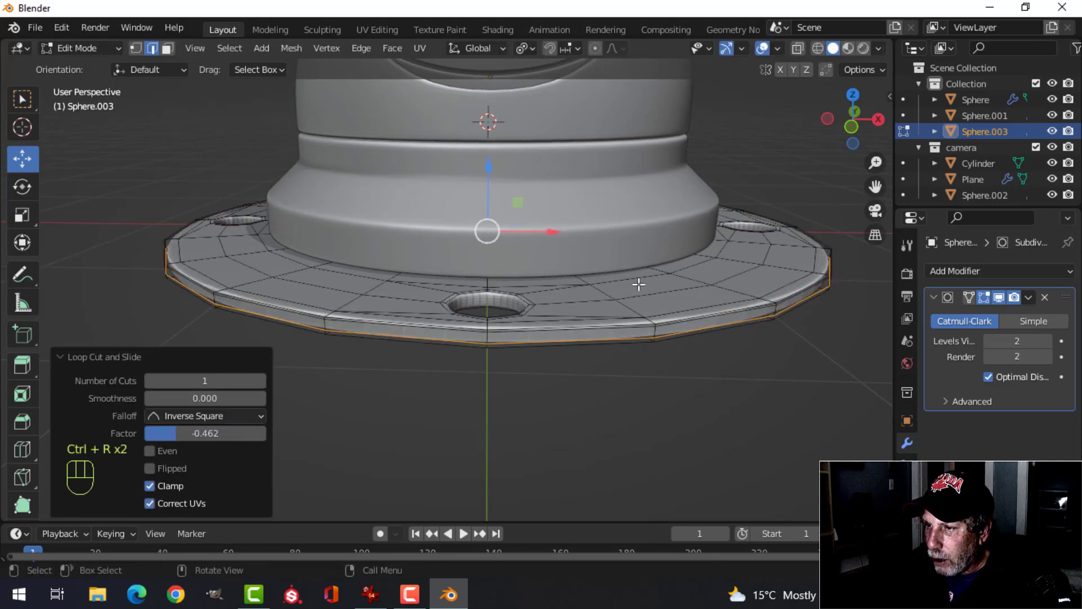
# - Recalculate the whole plate's normals to the outside and nudge the plate slightly upward along Z
pyautogui.press('a')
pyautogui.hotkey('alt', 'n')
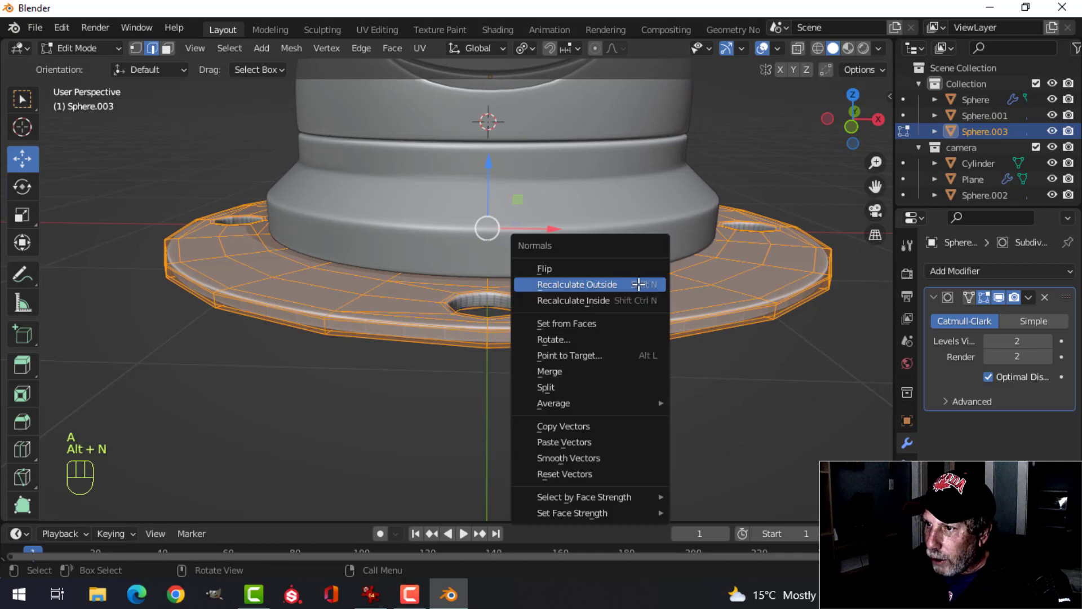
pyautogui.click(638, 284)
pyautogui.scroll(-1, 637, 284)
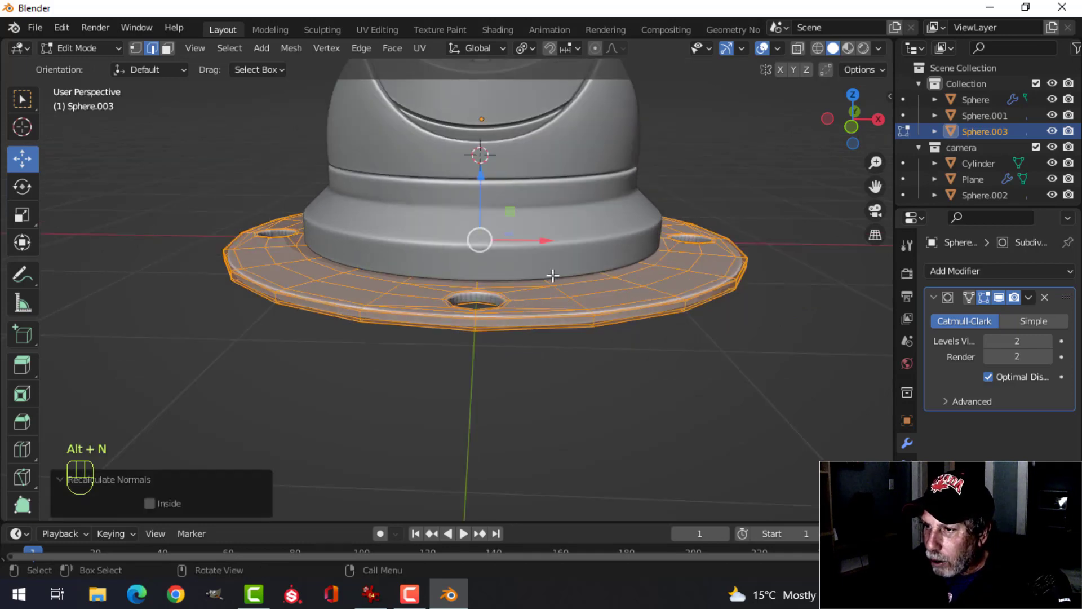
pyautogui.moveTo(488, 180); pyautogui.dragTo(488, 173)
pyautogui.press('Tab')
# - Apply smooth shading to the mounting plate object
pyautogui.moveTo(553, 197); pyautogui.dragTo(588, 262, button='middle')
pyautogui.hotkey('alt', 'a')
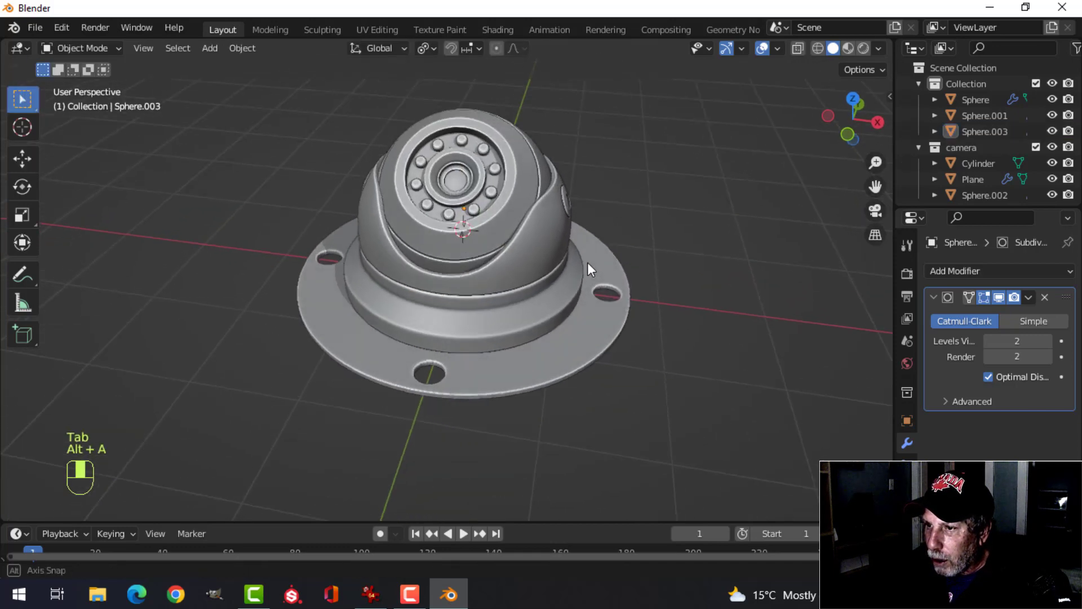
pyautogui.click(553, 351)
pyautogui.rightClick(555, 353)
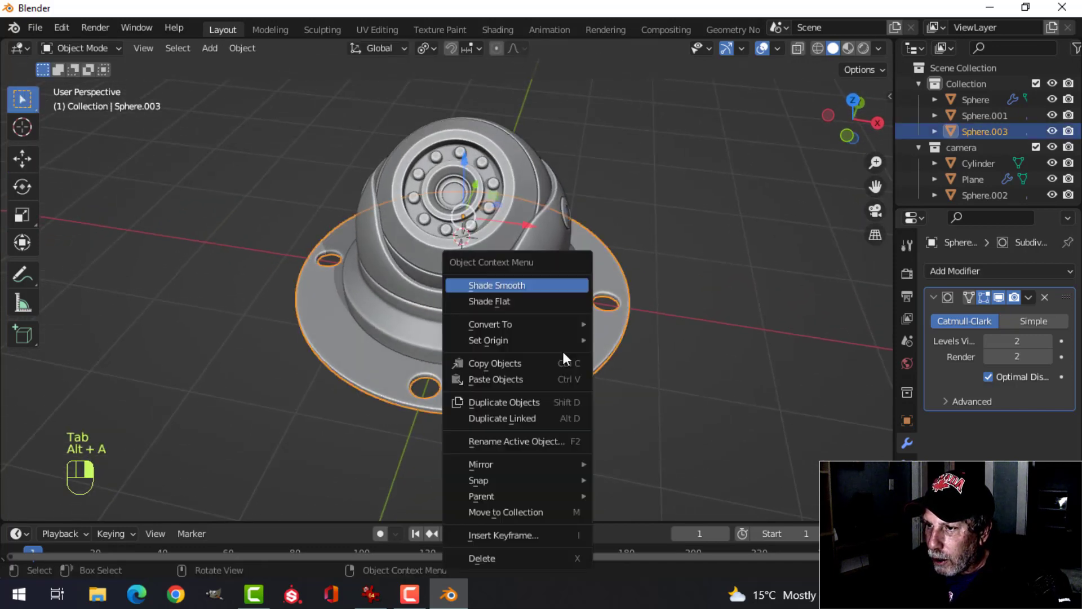
pyautogui.click(510, 284)
pyautogui.scroll(-2, 614, 282)
pyautogui.click(644, 281)
pyautogui.moveTo(644, 281); pyautogui.dragTo(757, 82, button='middle')
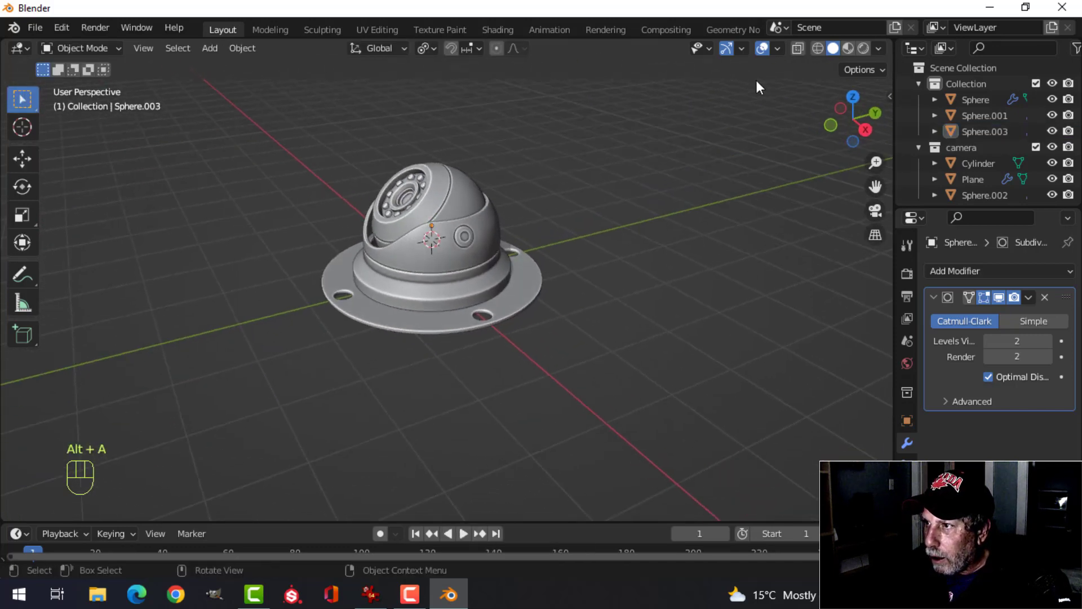
# - Raise all camera objects together slightly along Z in the front view, keeping the plate near the ground line
pyautogui.press('a')
pyautogui.press('KP_1')
pyautogui.scroll(3, 675, 242)
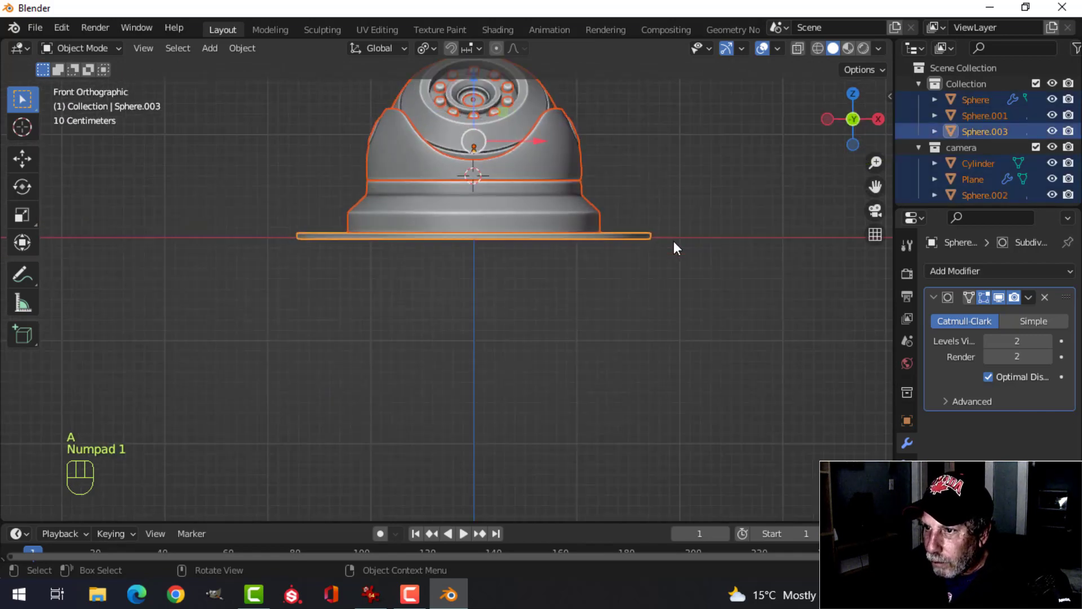
pyautogui.moveTo(475, 123); pyautogui.dragTo(475, 105)
pyautogui.moveTo(475, 105); pyautogui.dragTo(610, 242, button='middle')
pyautogui.hotkey('alt', 'a')
pyautogui.scroll(-3, 647, 220)
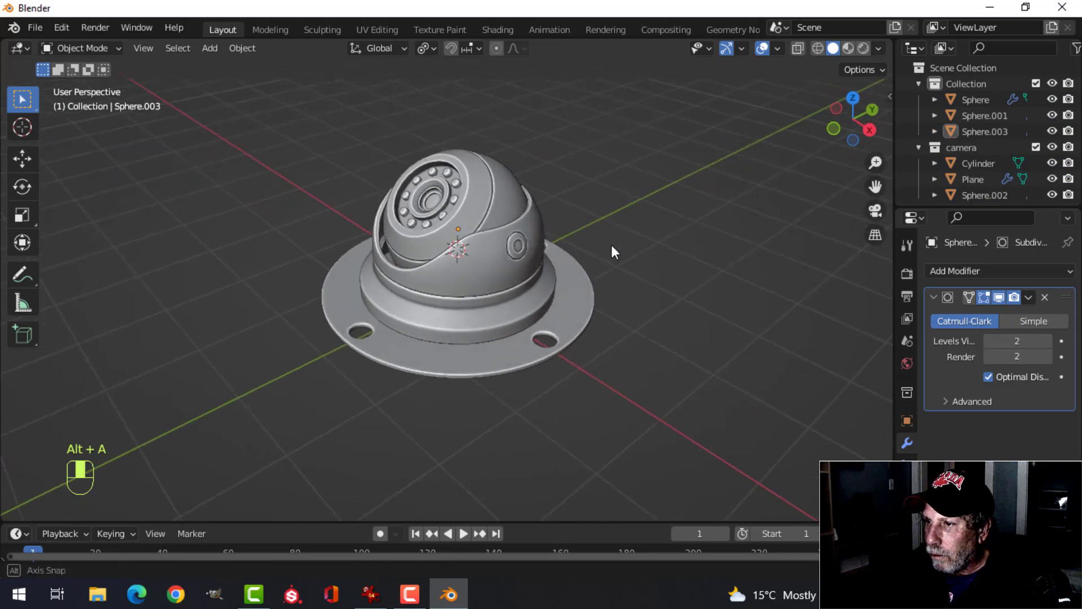
# - Hide the viewport gizmos and overlays and choose the blue-grey metallic MatCap with orange highlights for solid shading
pyautogui.click(724, 49)
pyautogui.click(763, 48)
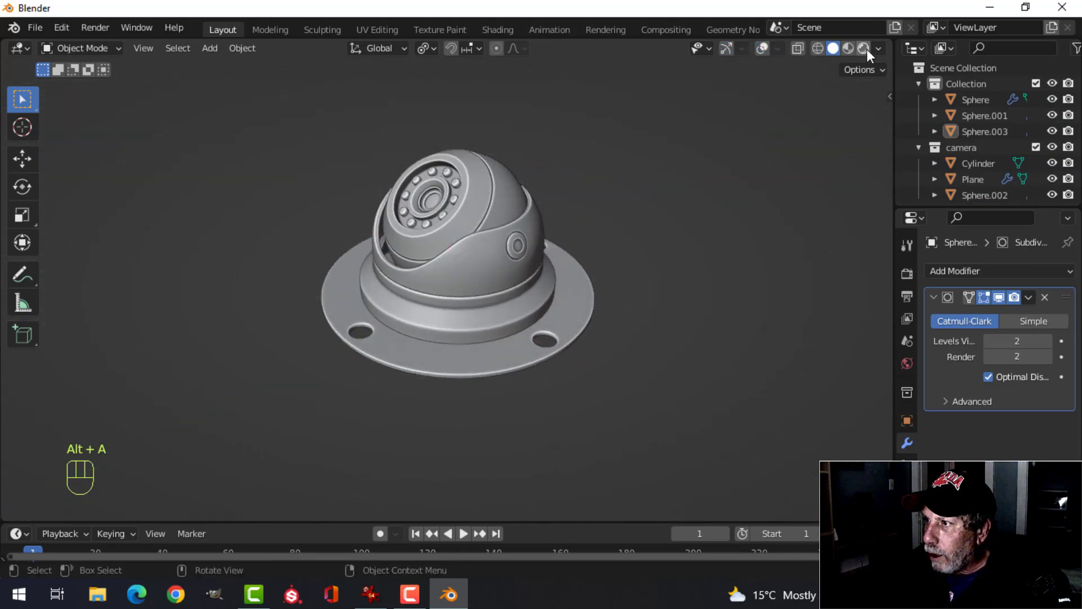
pyautogui.click(877, 48)
pyautogui.click(862, 125)
pyautogui.click(861, 160)
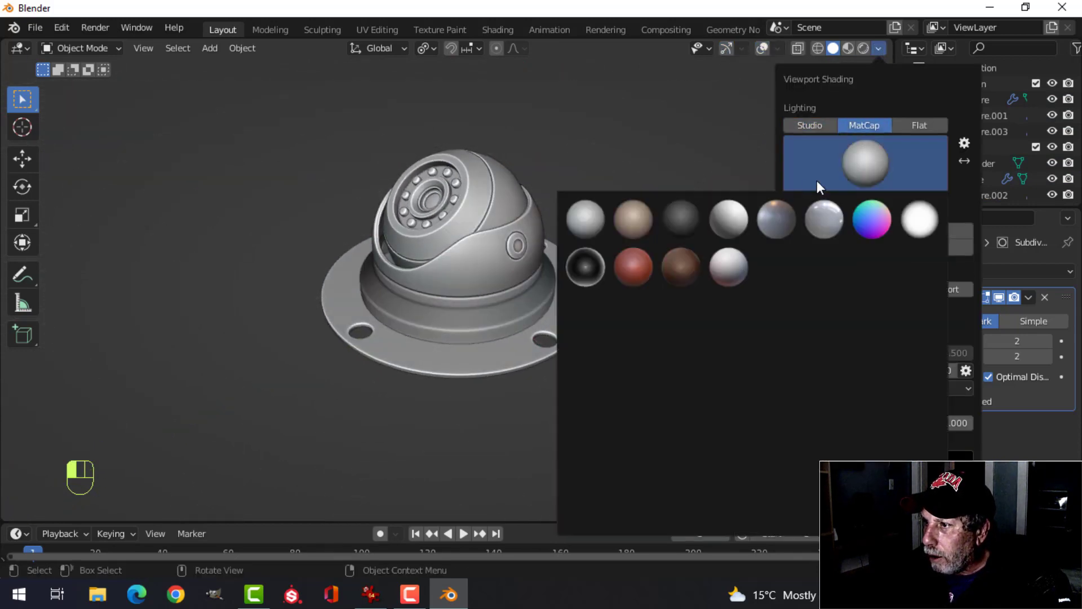
pyautogui.click(786, 209)
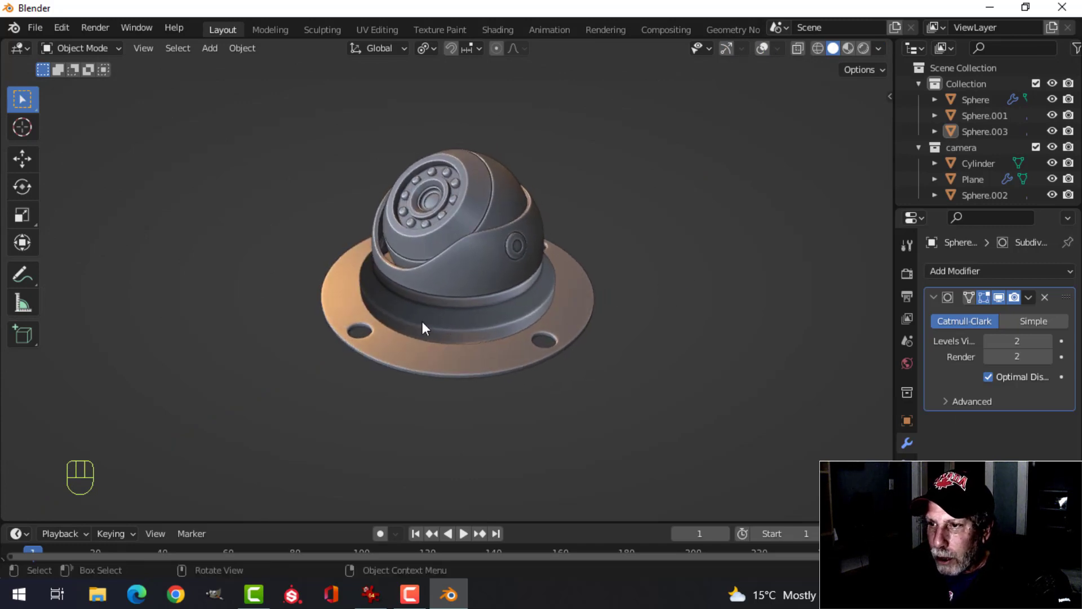
# - Restore the gizmos and overlays and check the face orientation of all the camera objects
pyautogui.click(727, 49)
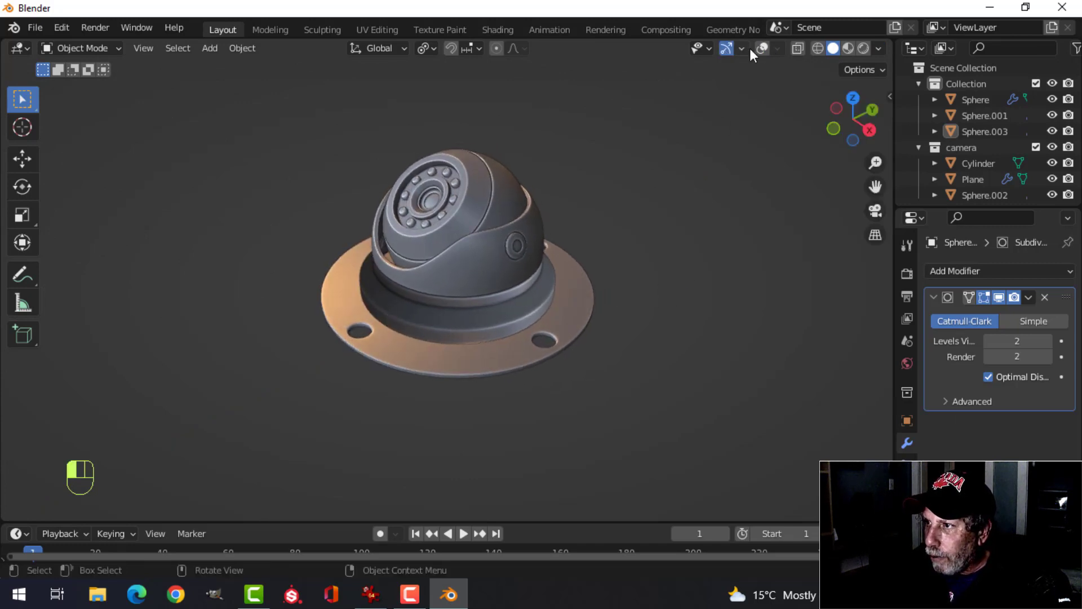
pyautogui.click(763, 48)
pyautogui.press('a')
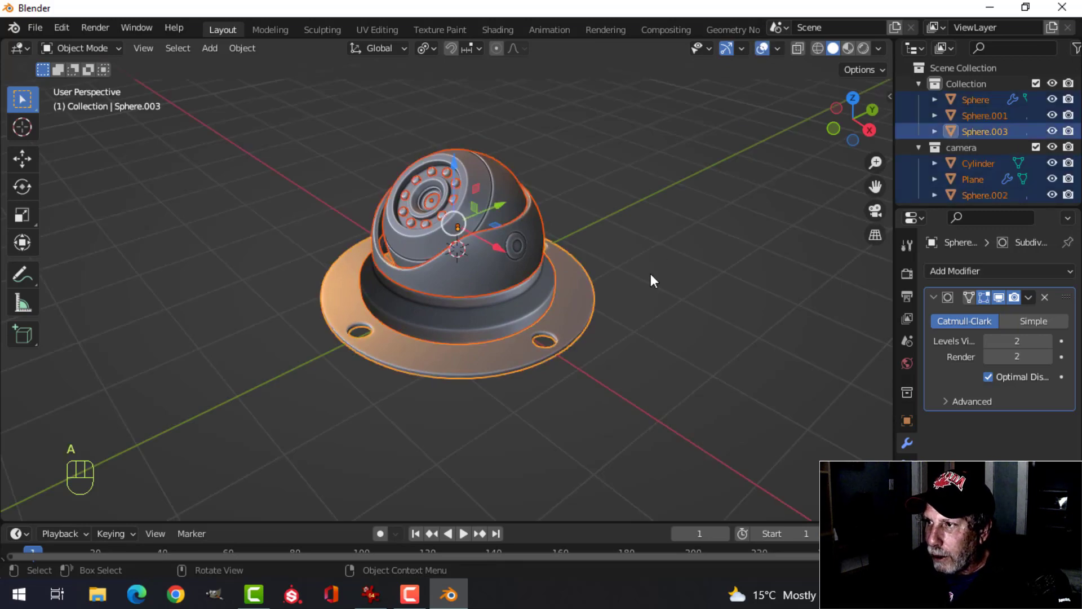
pyautogui.click(777, 48)
pyautogui.click(735, 336)
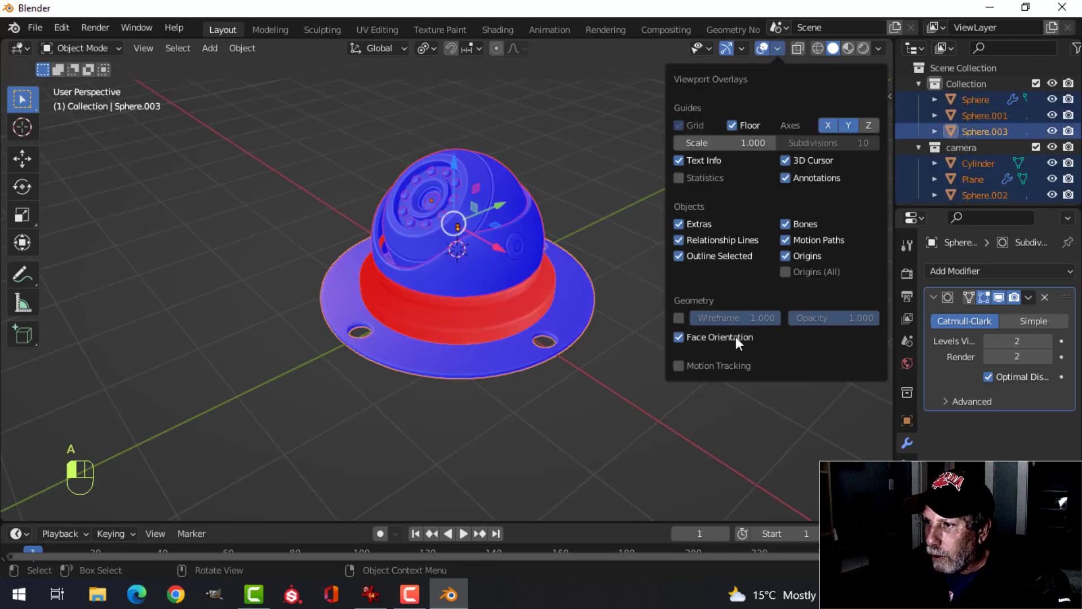
pyautogui.click(735, 336)
# - Recalculate the normals of the flared base to the outside
pyautogui.click(488, 328)
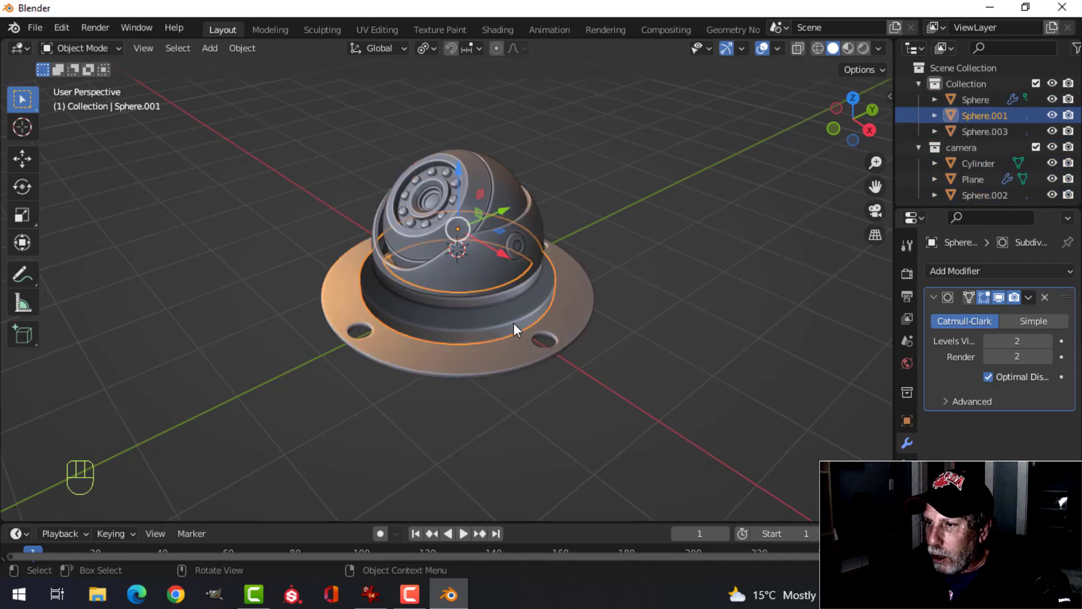
pyautogui.press('Tab')
pyautogui.press('a')
pyautogui.hotkey('alt', 'n')
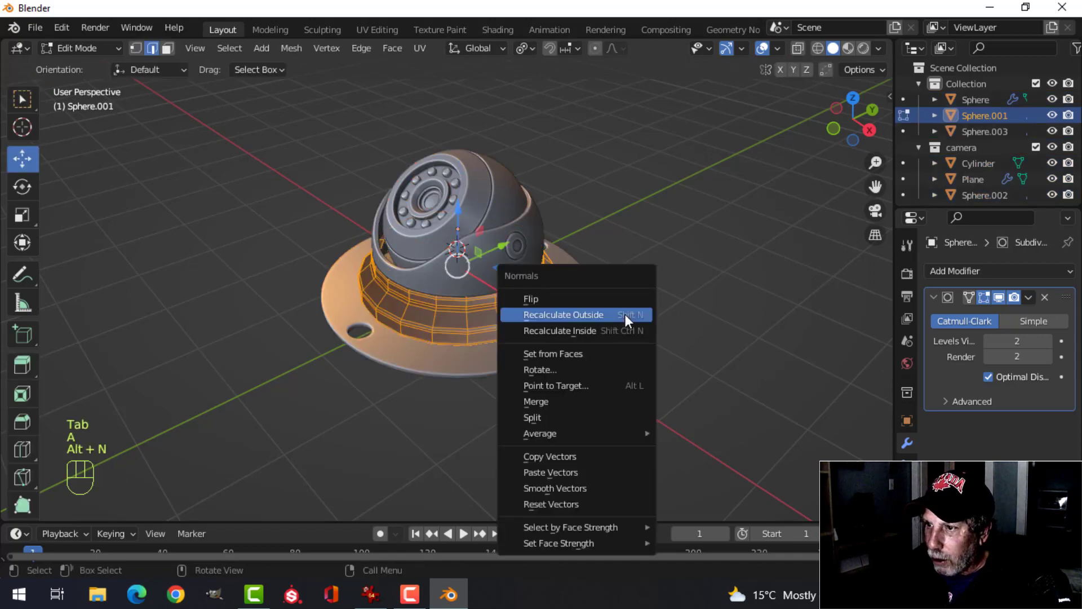
pyautogui.click(624, 314)
pyautogui.press('Tab')
pyautogui.hotkey('alt', 'a')
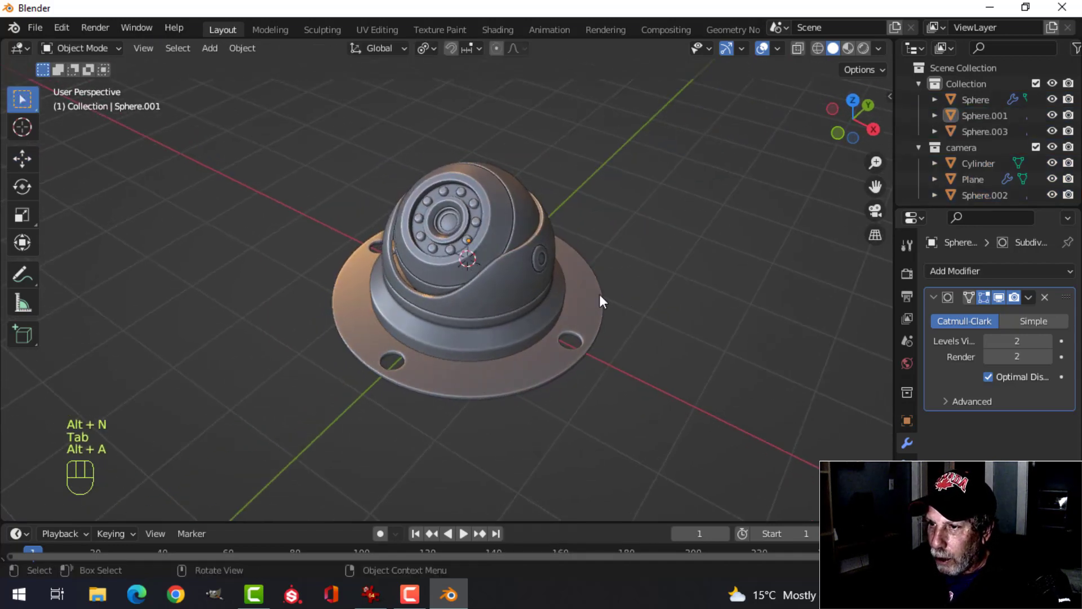
# - Examine the whole camera and its lens details from several angles with gizmos and overlays hidden
pyautogui.moveTo(599, 294); pyautogui.dragTo(498, 256, button='middle')
pyautogui.scroll(3, 563, 297)
pyautogui.moveTo(563, 296); pyautogui.dragTo(581, 275, button='middle')
pyautogui.scroll(-5, 502, 265)
pyautogui.click(726, 47)
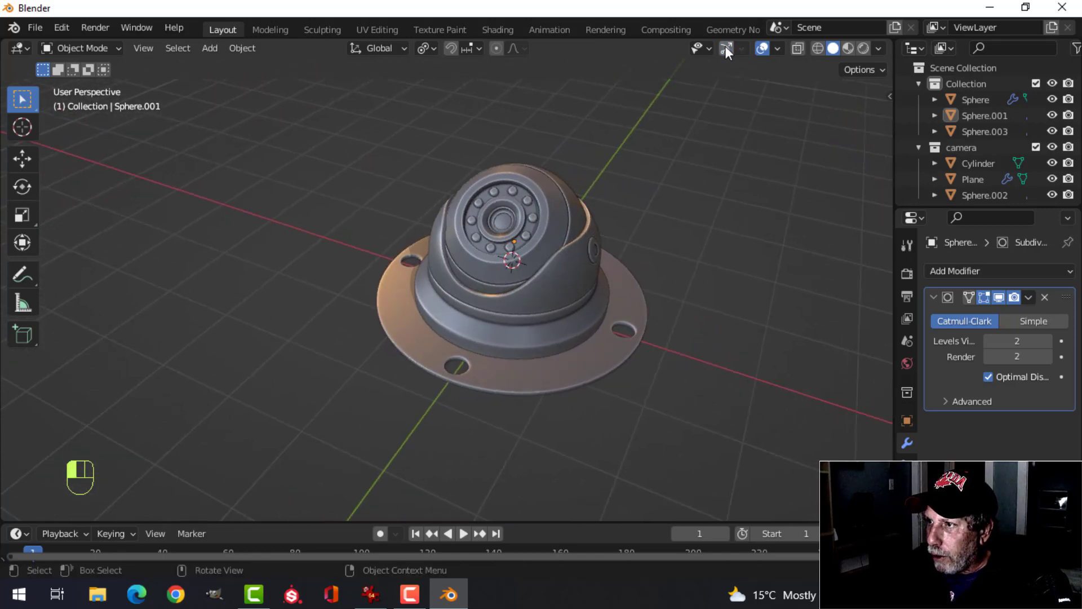
pyautogui.click(758, 47)
pyautogui.moveTo(702, 214); pyautogui.dragTo(669, 235, button='middle')
pyautogui.scroll(2, 670, 231)
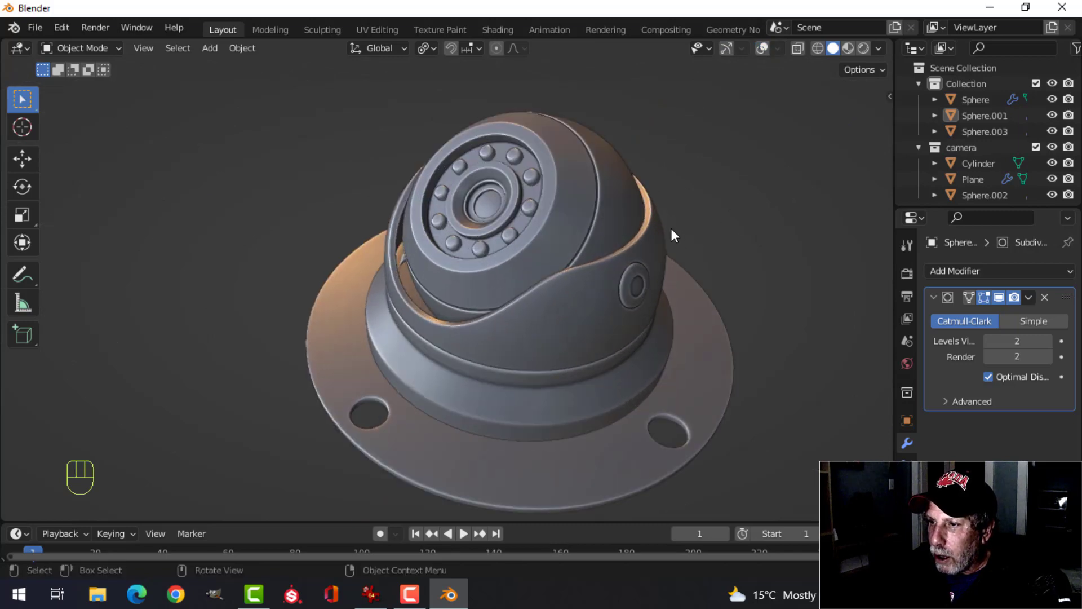
pyautogui.keyDown('shift'); pyautogui.scroll(1, 648, 248); pyautogui.keyUp('shift')
pyautogui.scroll(4, 564, 276)
pyautogui.scroll(2, 516, 273)
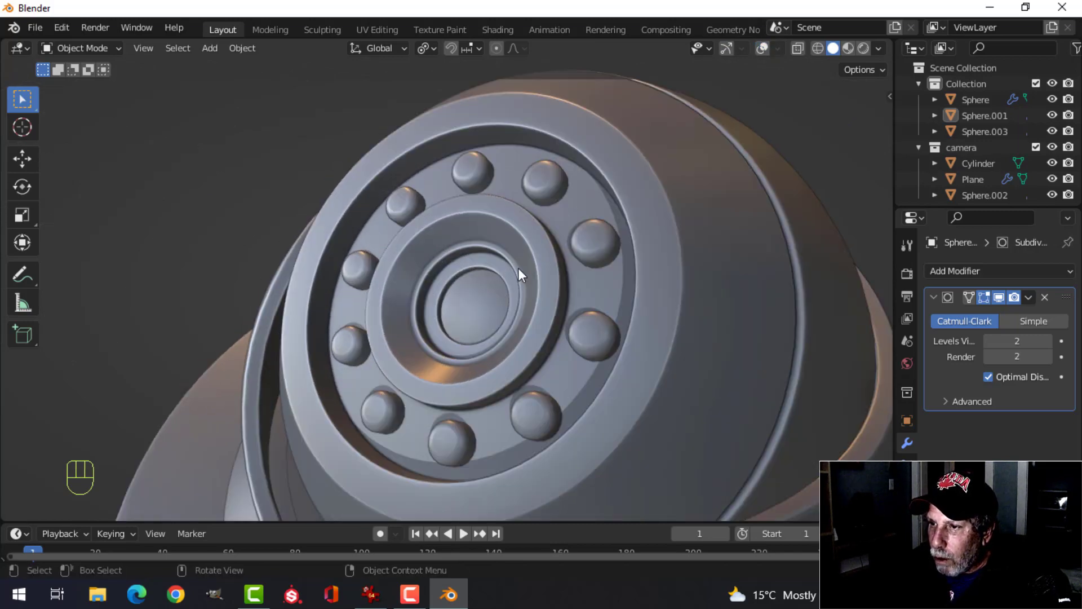
pyautogui.moveTo(519, 273); pyautogui.dragTo(564, 282, button='middle')
pyautogui.hotkey('shift', 'alt', 'z')
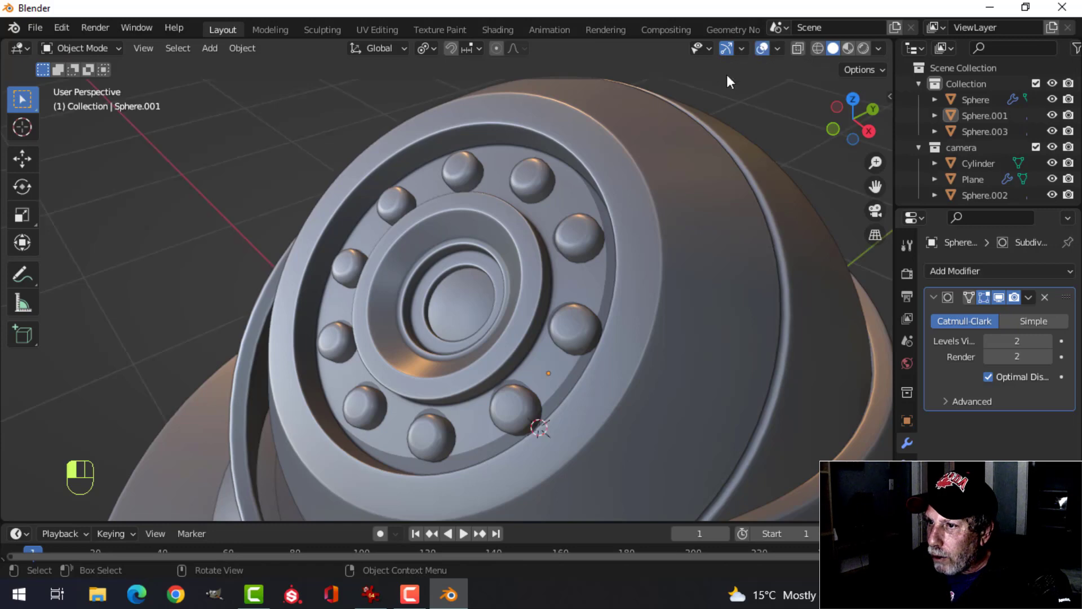
# - Add four evenly spaced loop cuts around the sloped inner wall of the central lens recess
pyautogui.moveTo(726, 74); pyautogui.dragTo(415, 217, button='middle')
pyautogui.click(463, 269)
pyautogui.press('Tab')
pyautogui.hotkey('alt', 'a')
pyautogui.scroll(2, 405, 206)
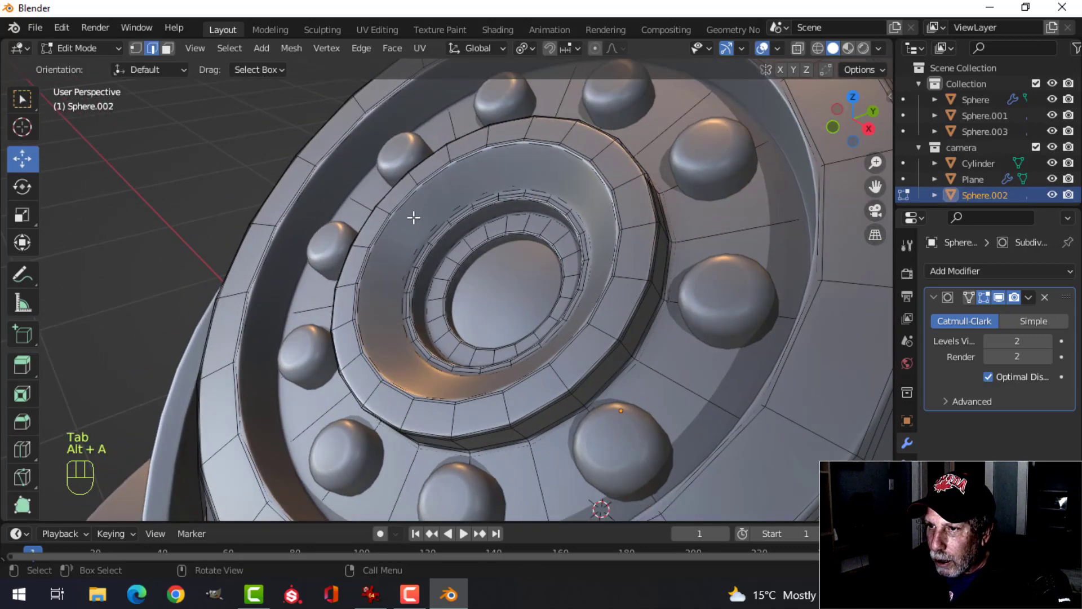
pyautogui.hotkey('ctrl', 'r')
pyautogui.scroll(6, 409, 223)
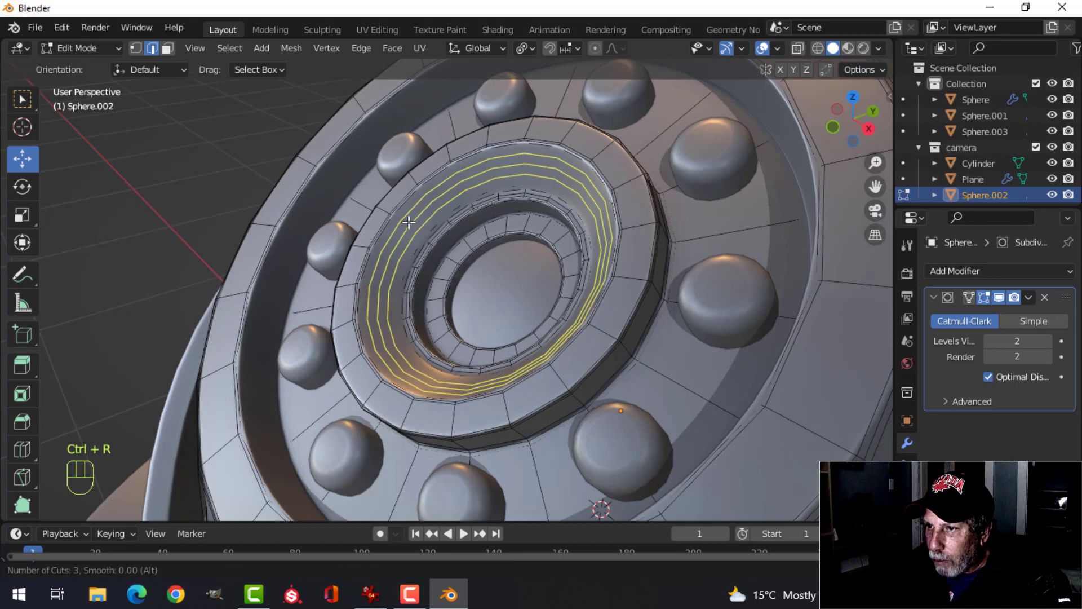
pyautogui.click(409, 222)
pyautogui.rightClick(408, 223)
pyautogui.hotkey('ctrl', 'b')
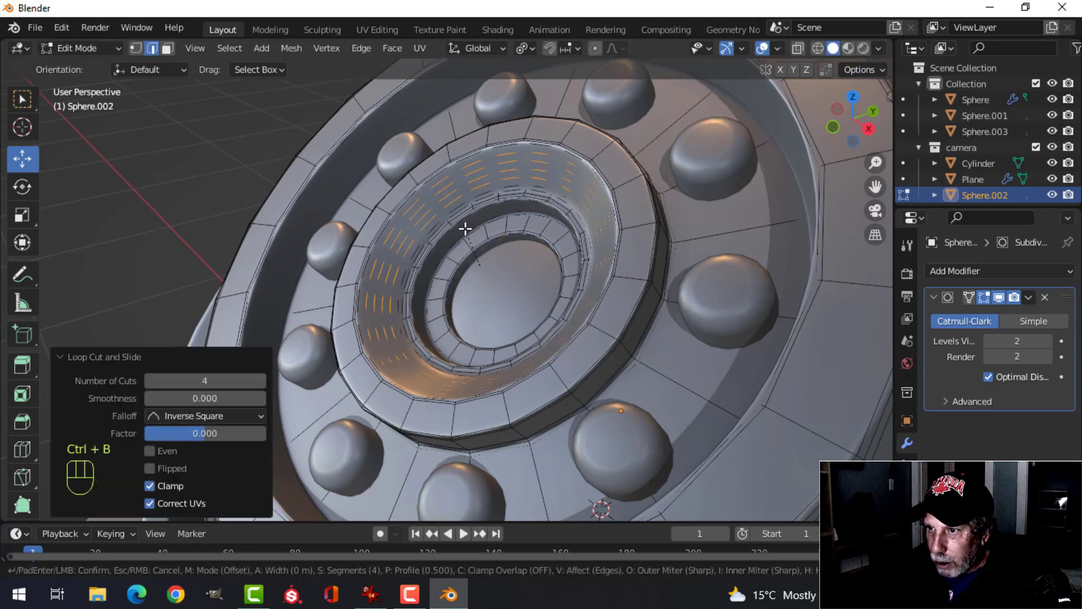
pyautogui.moveTo(467, 212)
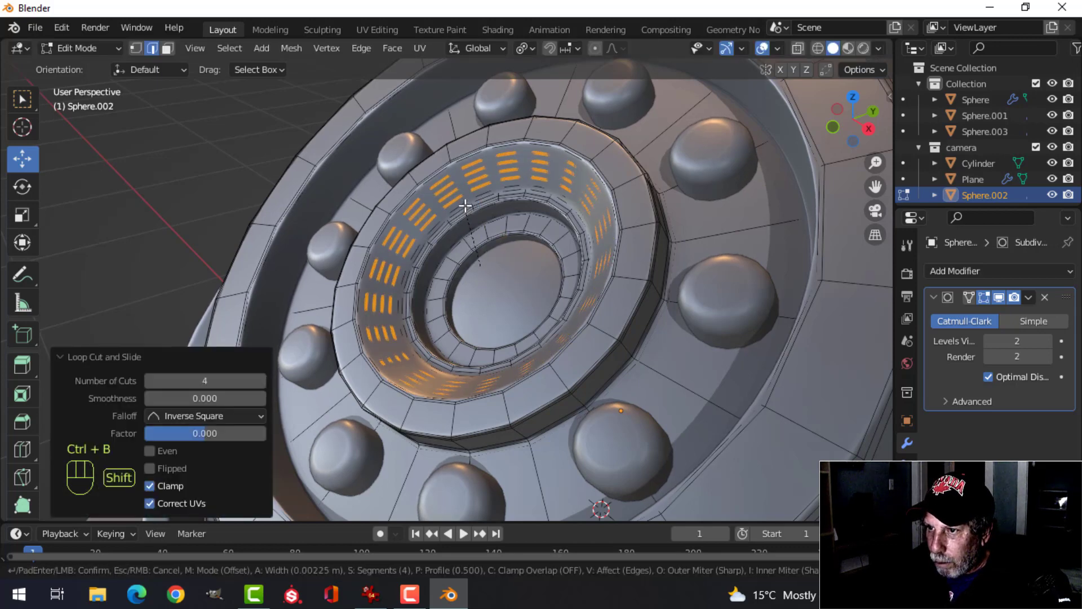
pyautogui.scroll(-2, 463, 193)
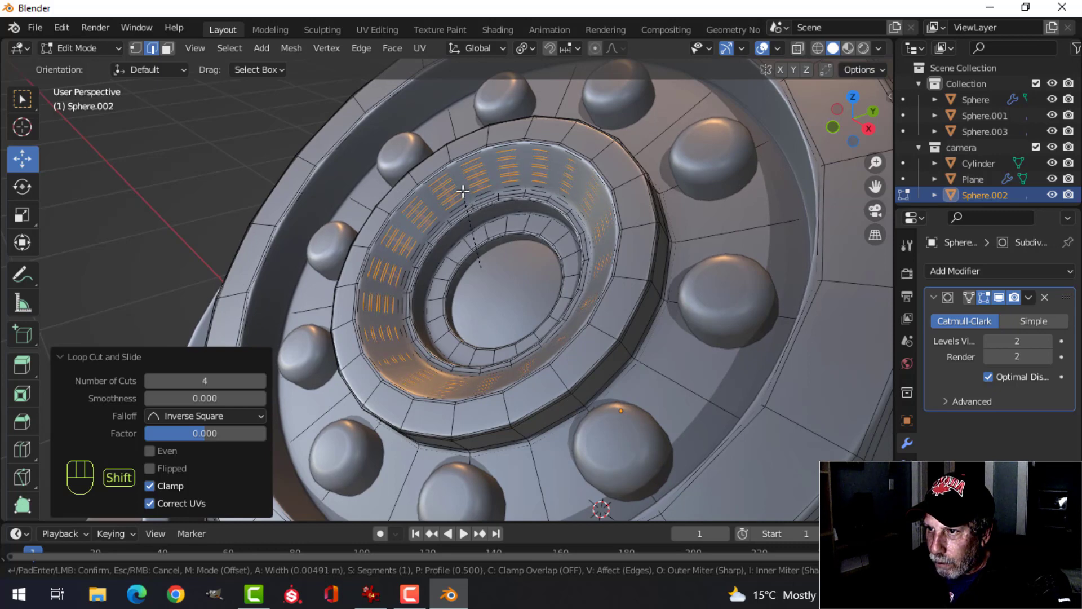
pyautogui.press('Escape')
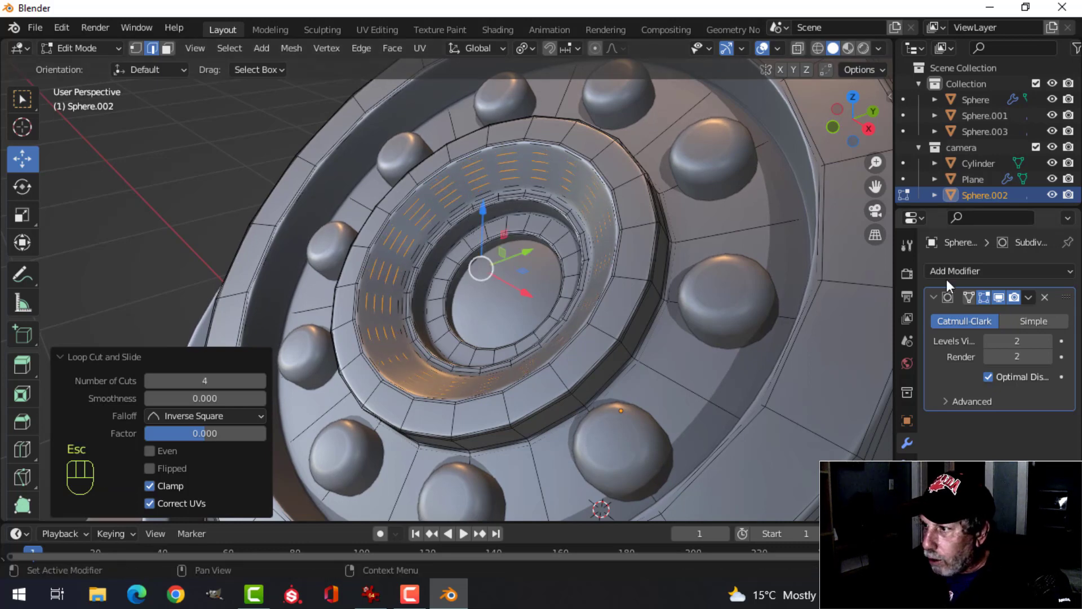
# - Turn off the lens sphere's viewport subdivision and bevel the four loops about 0.003 m wide with one segment
pyautogui.click(996, 299)
pyautogui.scroll(4, 551, 262)
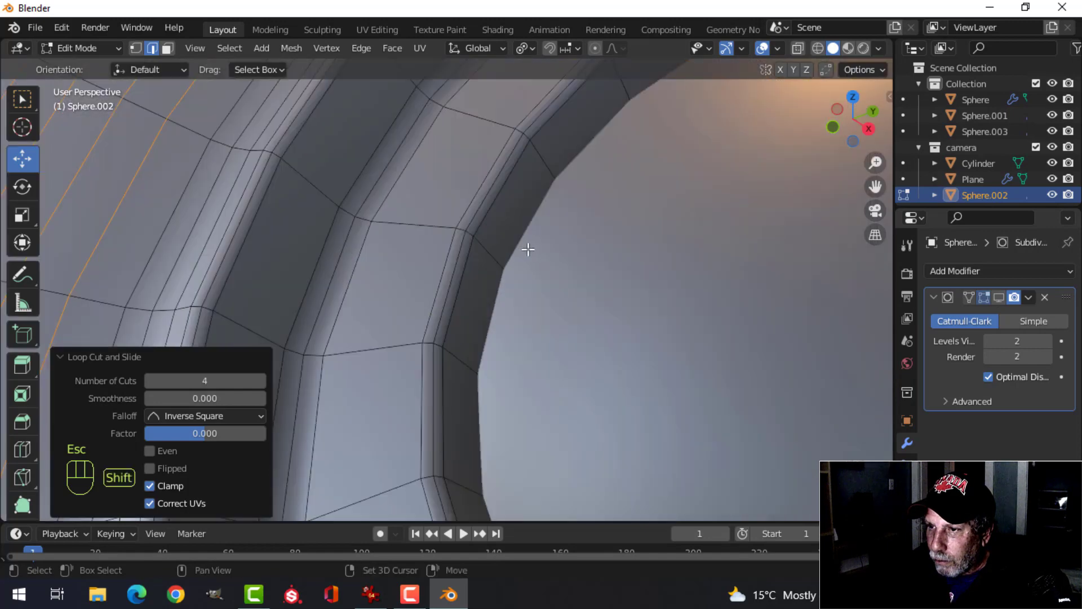
pyautogui.keyDown('shift'); pyautogui.moveTo(527, 249); pyautogui.dragTo(536, 278, button='middle'); pyautogui.keyUp('shift')
pyautogui.scroll(-2, 537, 278)
pyautogui.hotkey('ctrl', 'b')
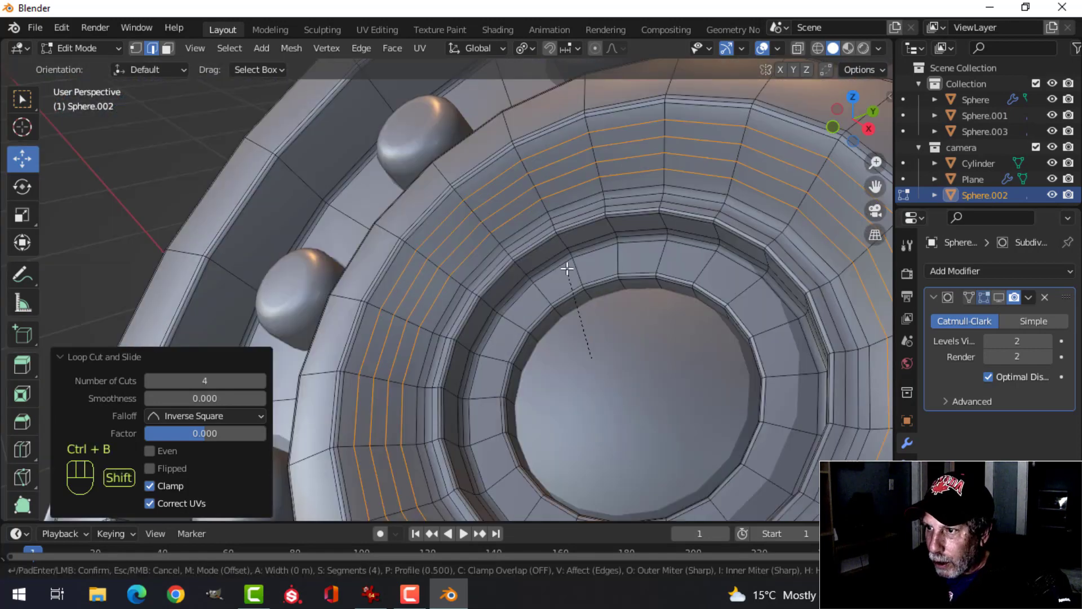
pyautogui.scroll(-1, 572, 224)
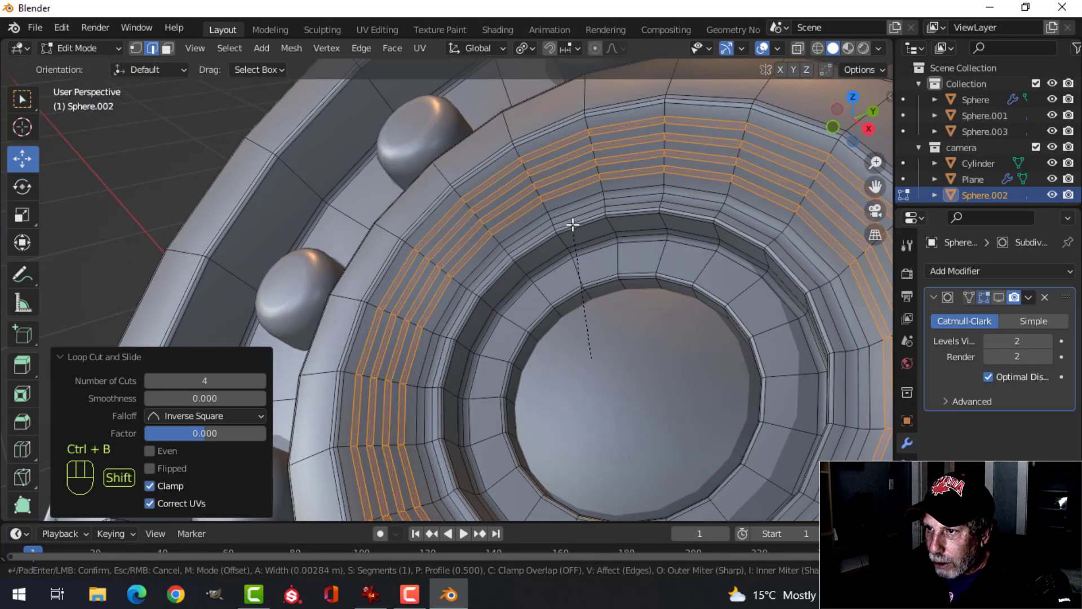
pyautogui.click(571, 221)
# - Extrude the four narrow bands and fatten them about 0.001 m into concentric ridges, with the viewport subdivision turned back on
pyautogui.press('e')
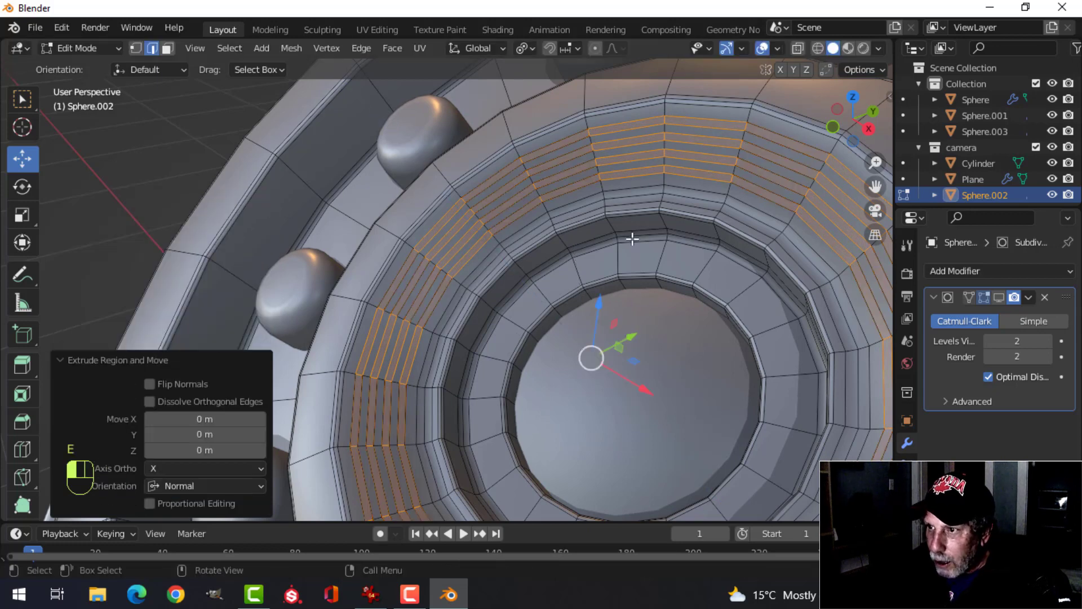
pyautogui.hotkey('alt', 's')
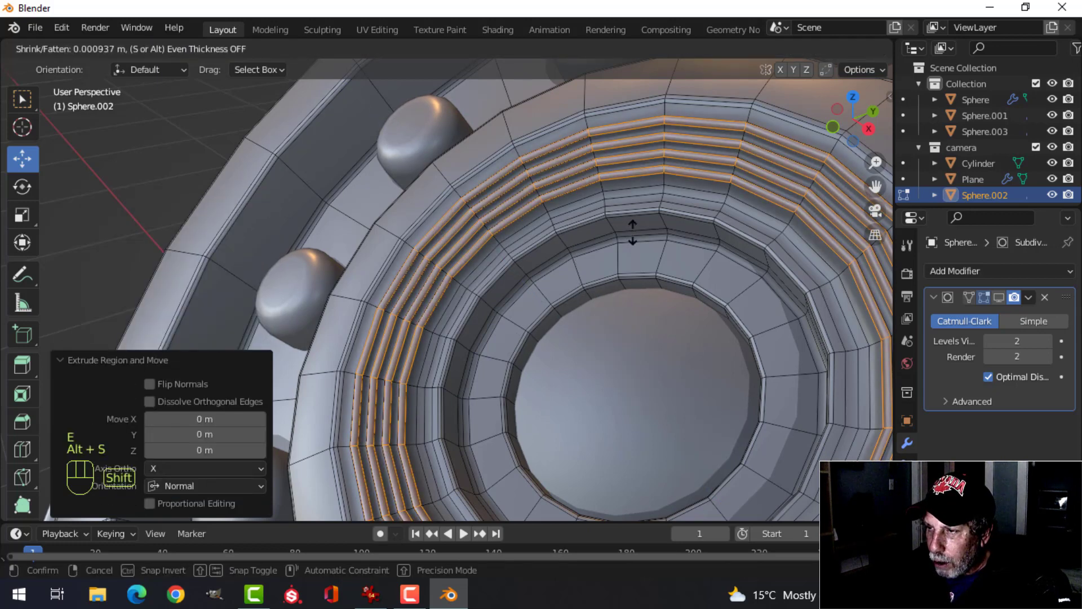
pyautogui.click(632, 231)
pyautogui.press('Tab')
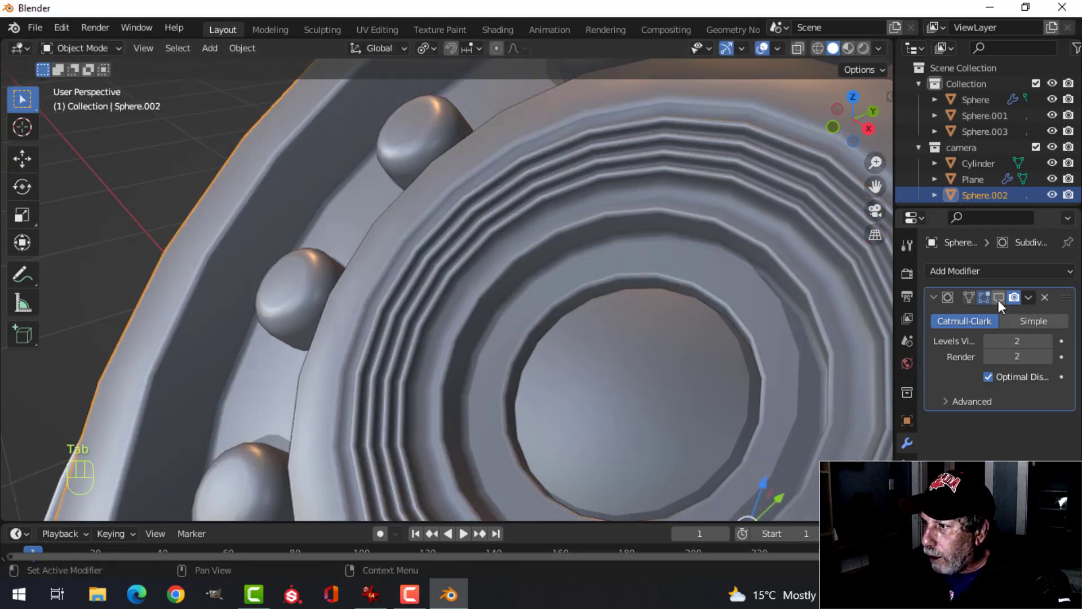
pyautogui.click(999, 297)
# - Deselect everything and examine the whole camera with the viewport gizmos and overlays hidden
pyautogui.scroll(-8, 803, 314)
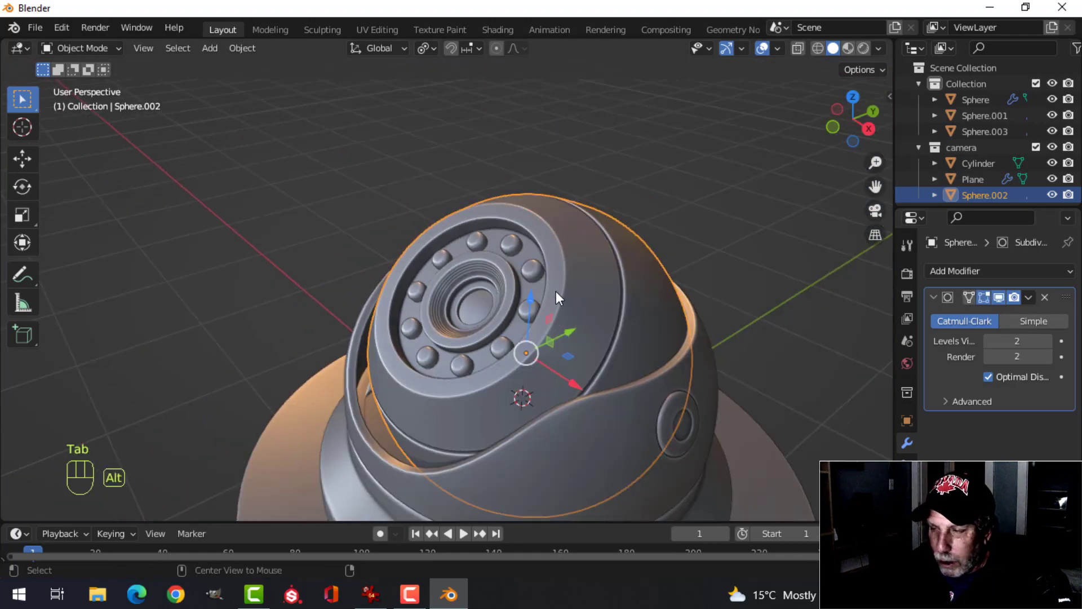
pyautogui.hotkey('alt', 'a')
pyautogui.scroll(-2, 567, 305)
pyautogui.scroll(4, 566, 305)
pyautogui.scroll(-4, 566, 320)
pyautogui.scroll(1, 558, 302)
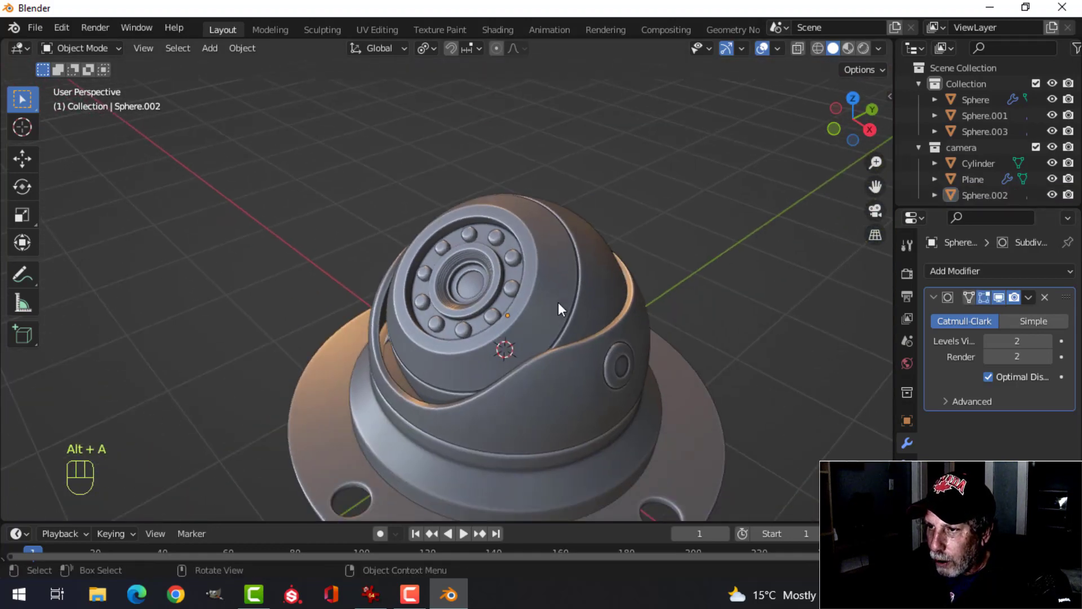
pyautogui.moveTo(558, 302); pyautogui.dragTo(580, 285, button='middle')
pyautogui.scroll(-3, 587, 299)
pyautogui.click(762, 48)
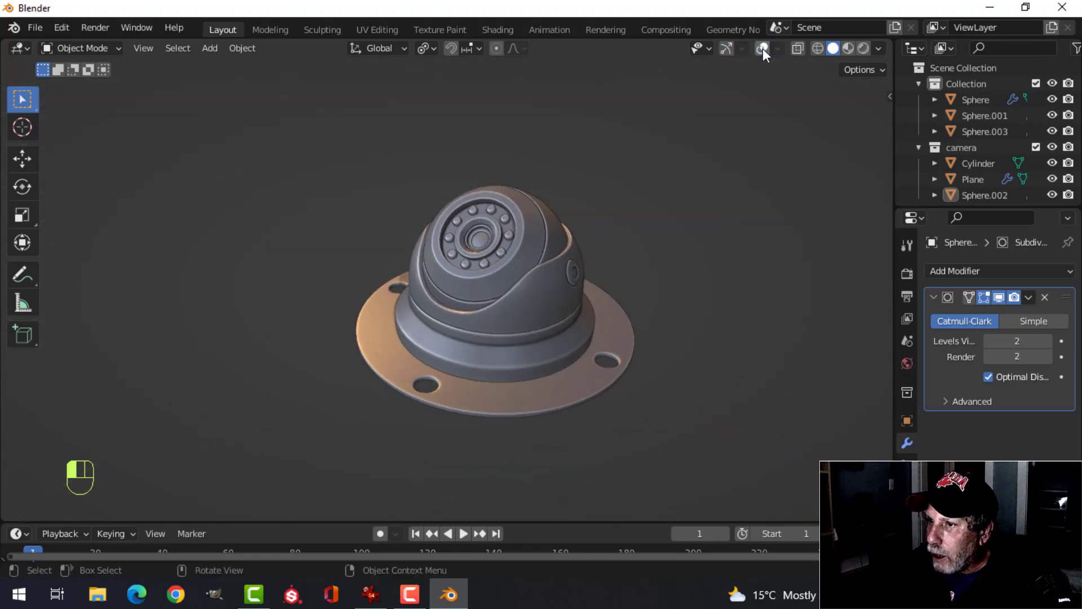